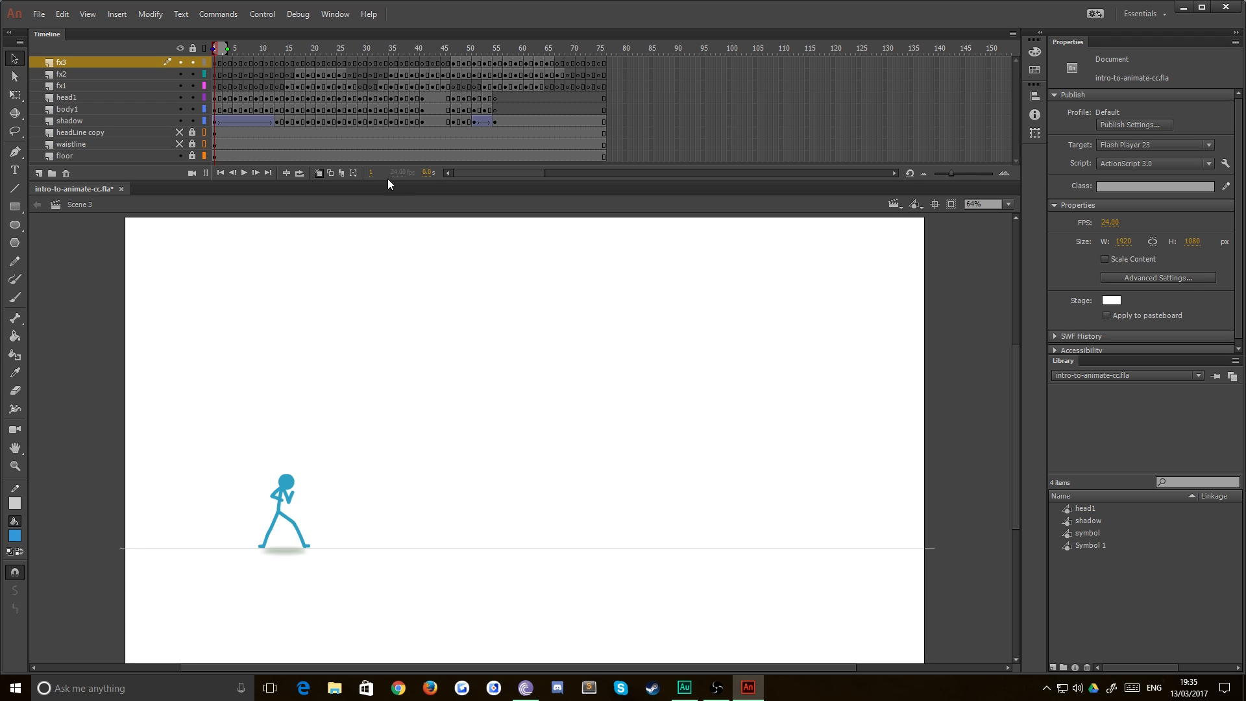
- Play the finished stick-figure animation in Scene 3 through to its end and return to the first frame
{"action": "left_click", "coordinate": [15, 296]}
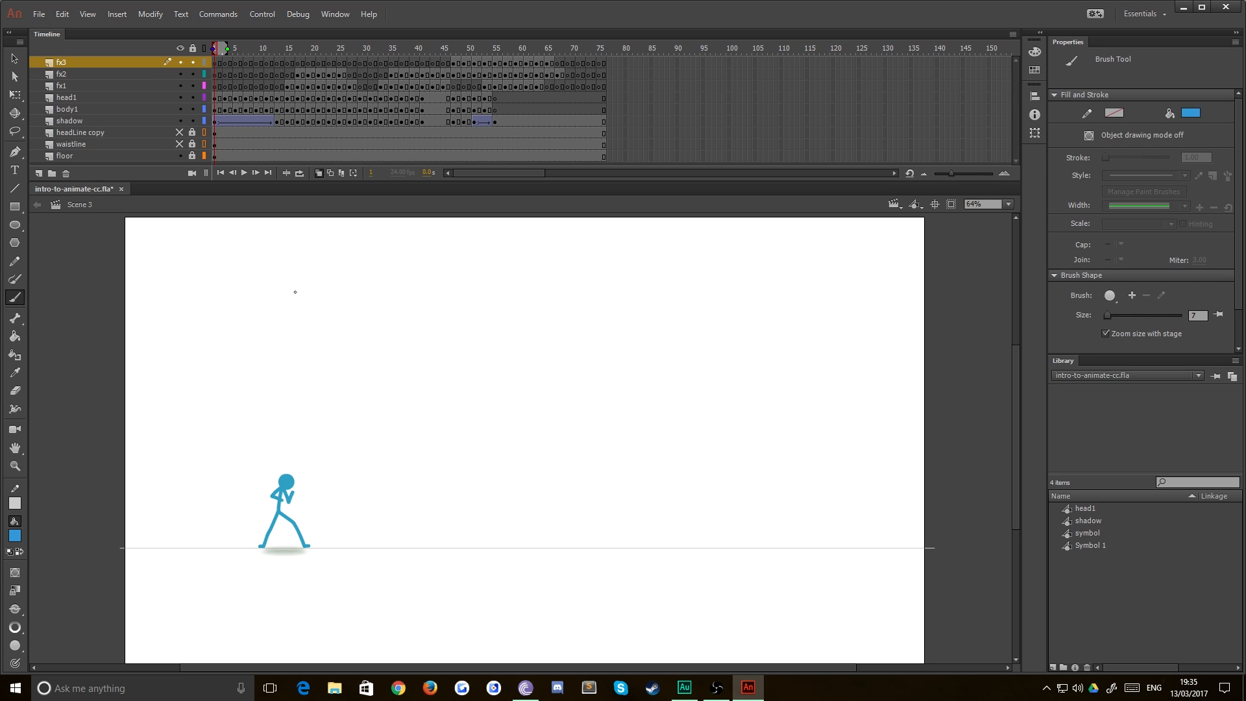
{"action": "key", "text": "Return"}
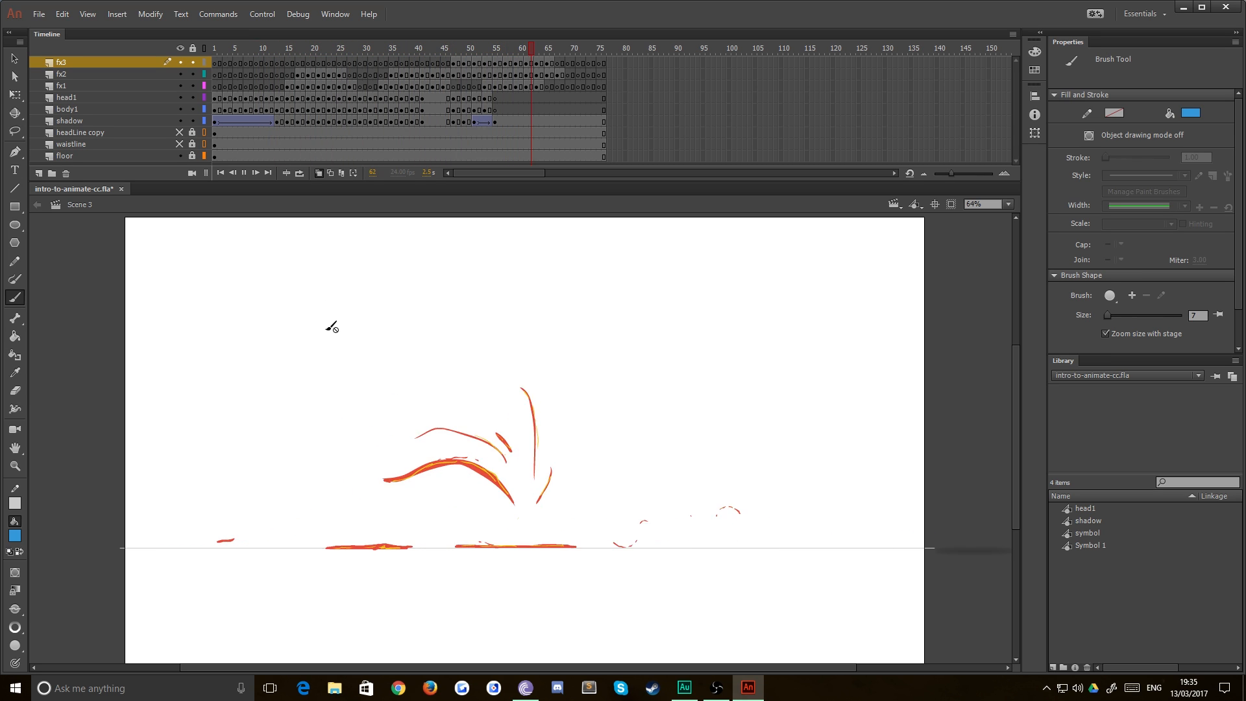
{"action": "key", "text": "Return"}
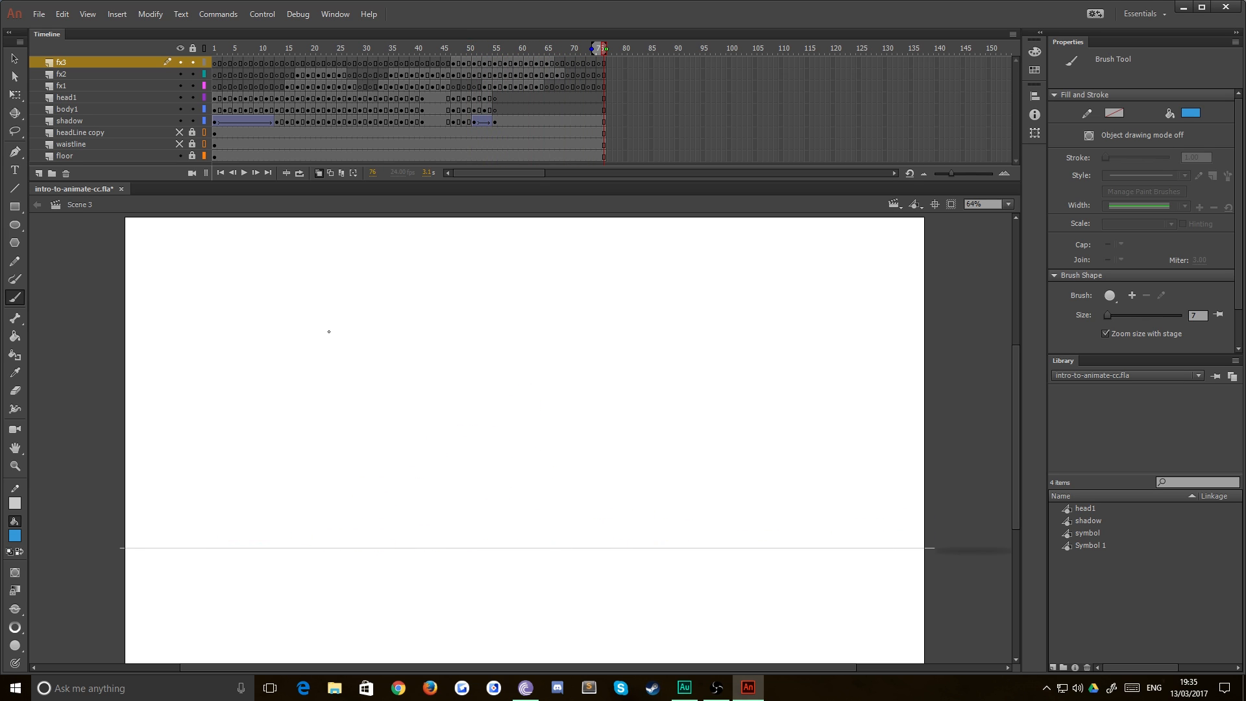
{"action": "left_click", "coordinate": [218, 63]}
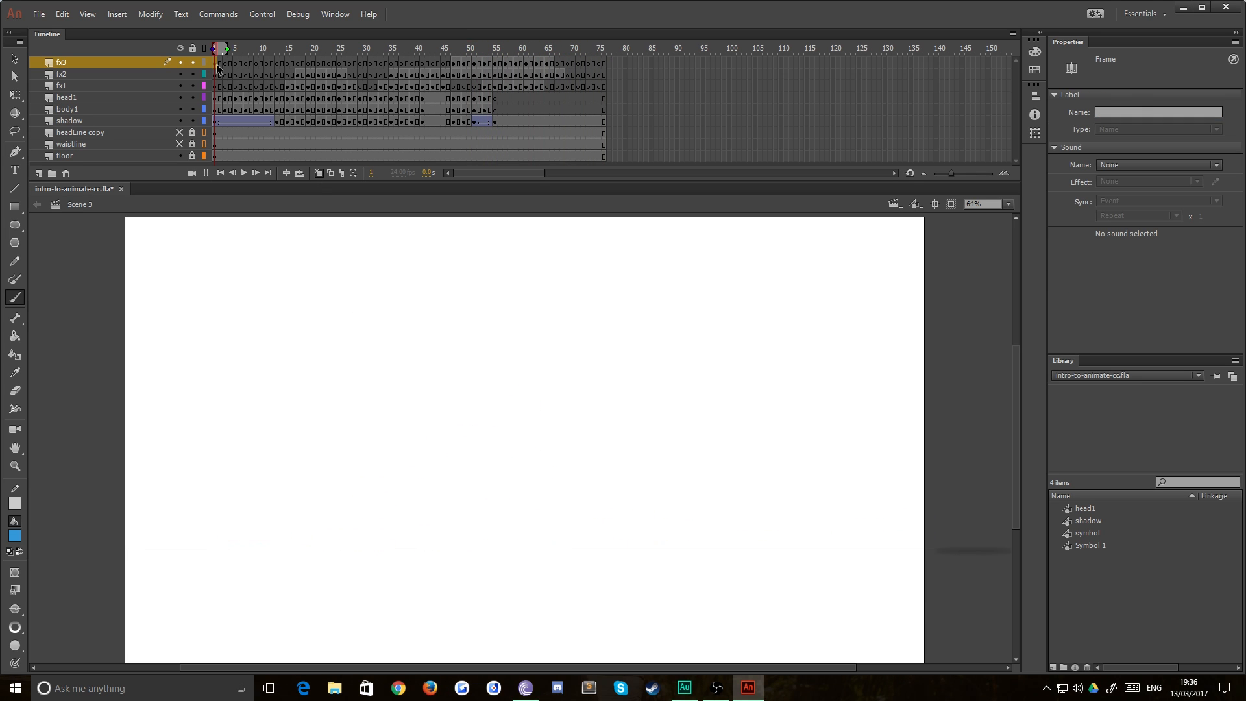
- Insert a new scene into the document and select the first frame of its only layer
{"action": "left_click", "coordinate": [117, 16]}
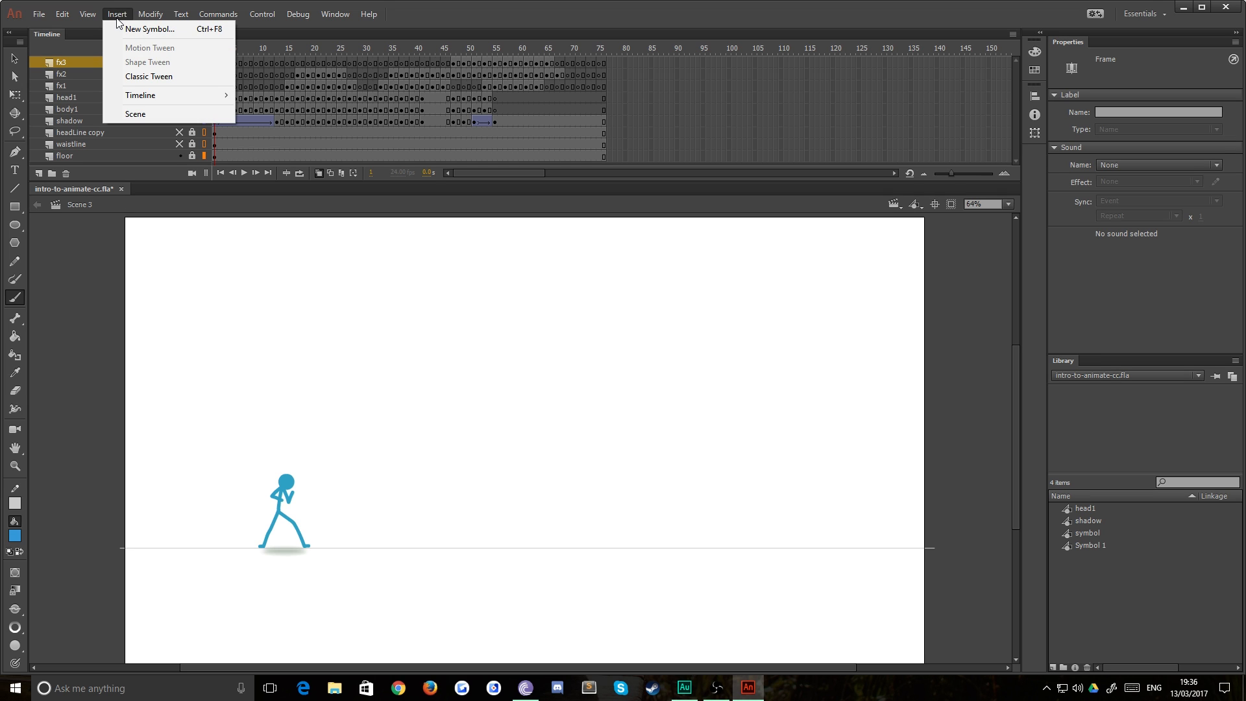
{"action": "left_click", "coordinate": [144, 115]}
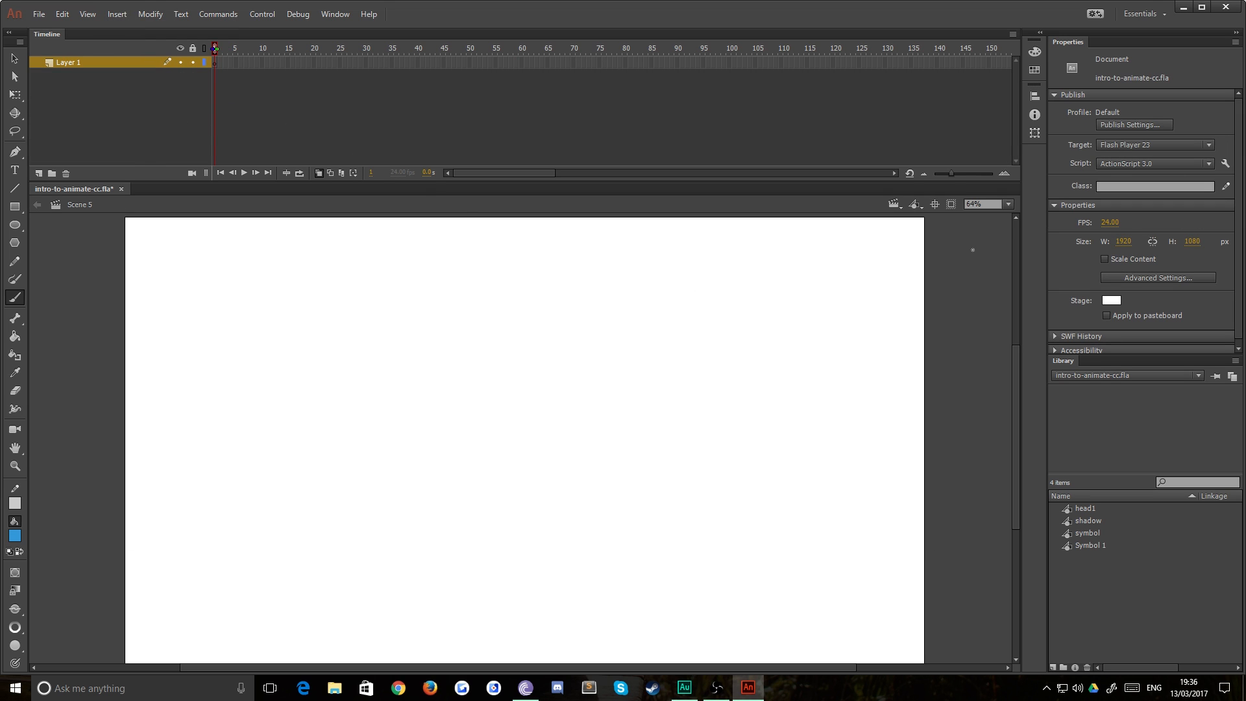
{"action": "left_click", "coordinate": [894, 204]}
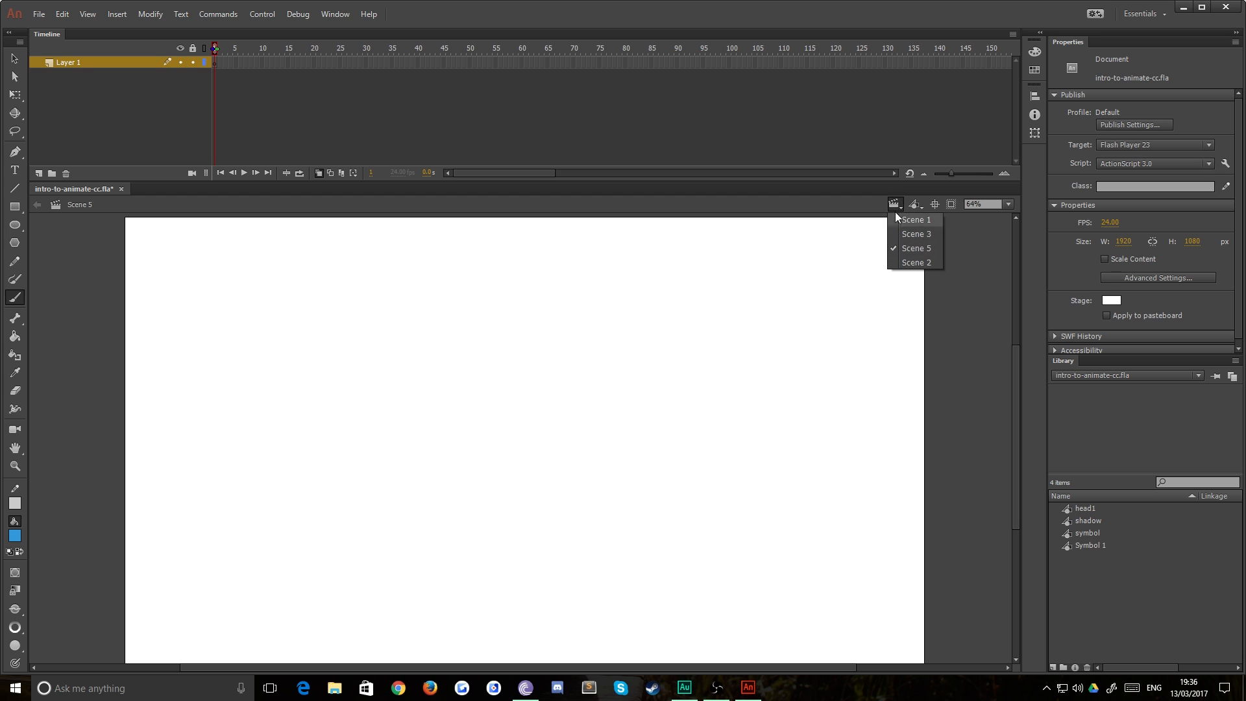
{"action": "left_click", "coordinate": [912, 249]}
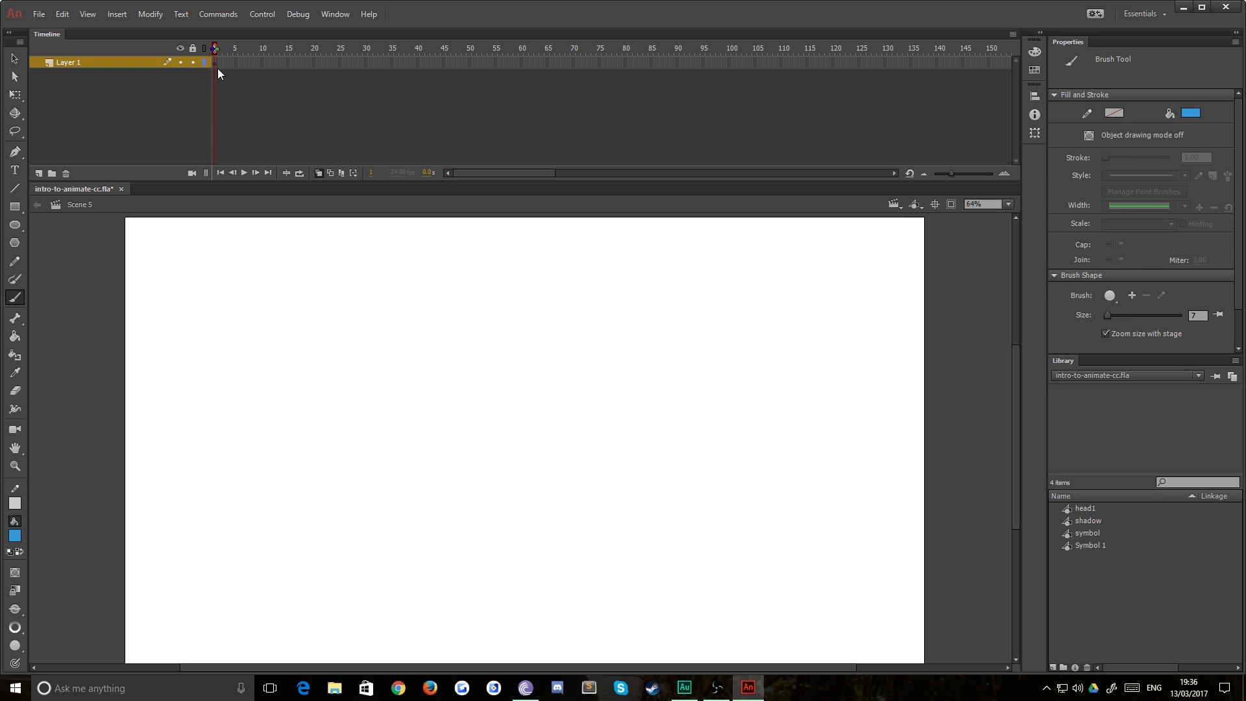
{"action": "left_click", "coordinate": [216, 63]}
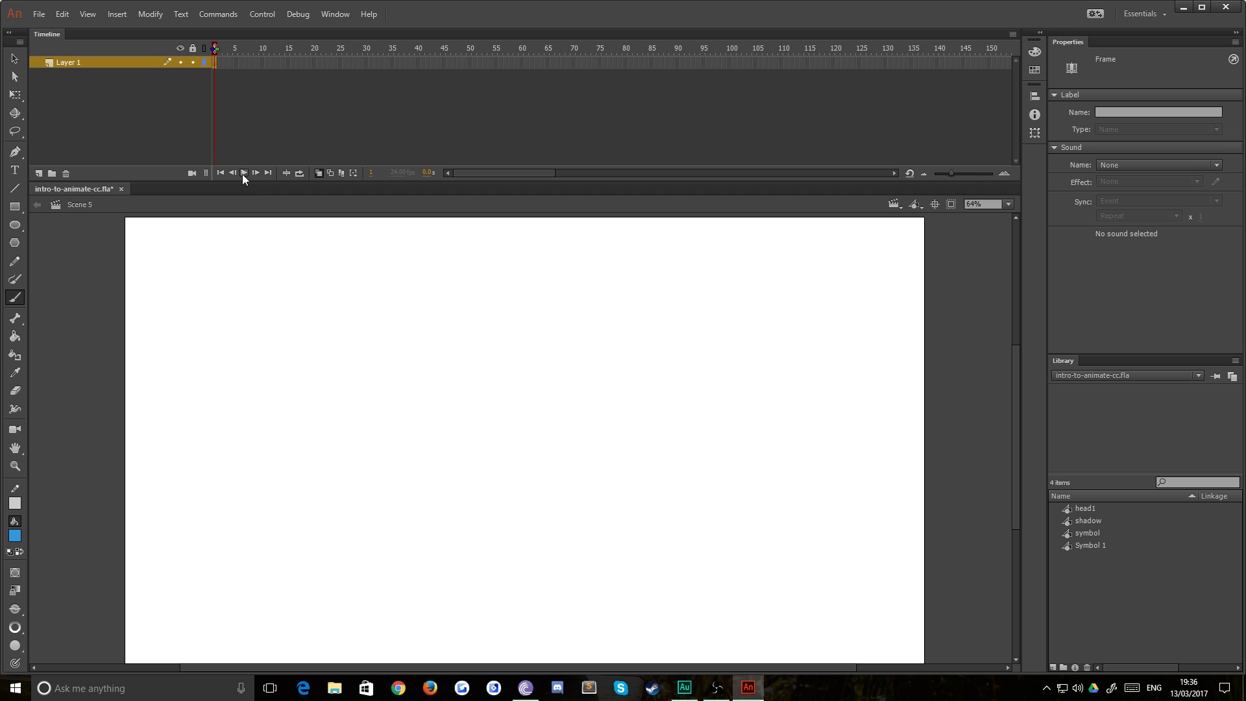
- Add five new layers above Layer 1 in the new scene
{"action": "left_click", "coordinate": [38, 173]}
{"action": "left_click", "coordinate": [38, 173]}
{"action": "left_click", "coordinate": [38, 172]}
{"action": "left_click", "coordinate": [38, 173]}
{"action": "left_click", "coordinate": [37, 172]}
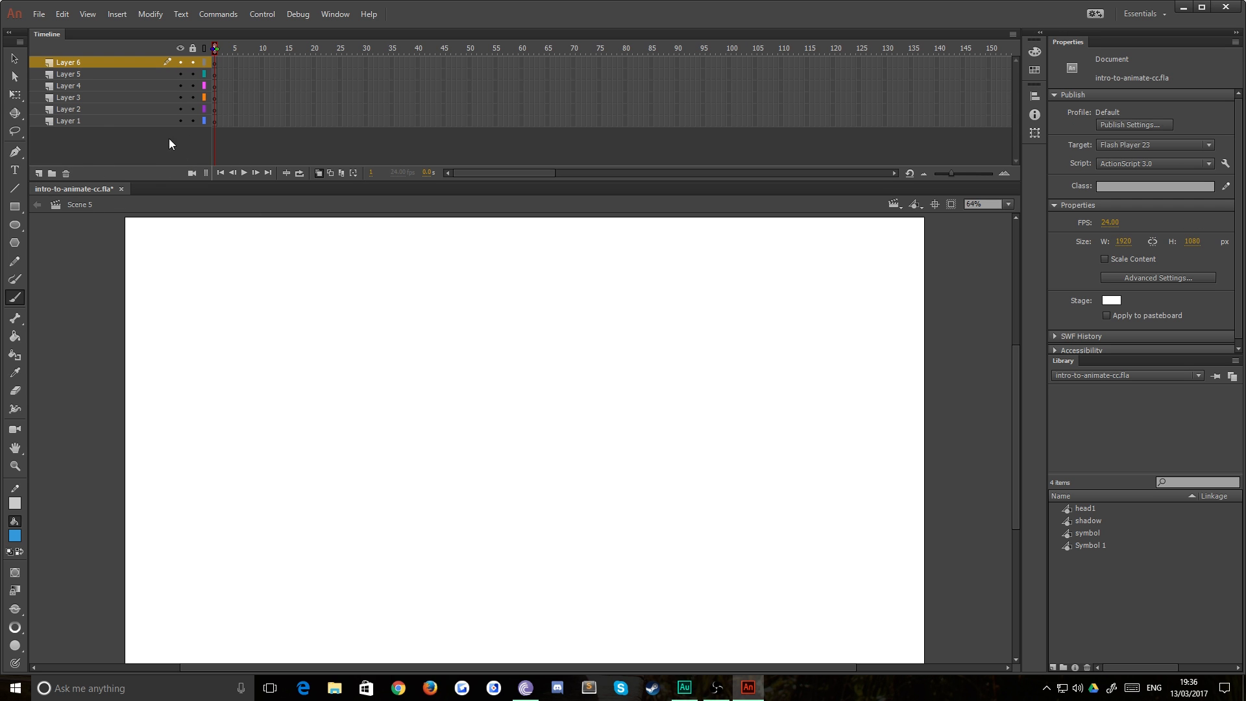
- Rename Layer 1 as floor, Layer 2 as guides and Layer 3 as body
{"action": "double_click", "coordinate": [72, 120]}
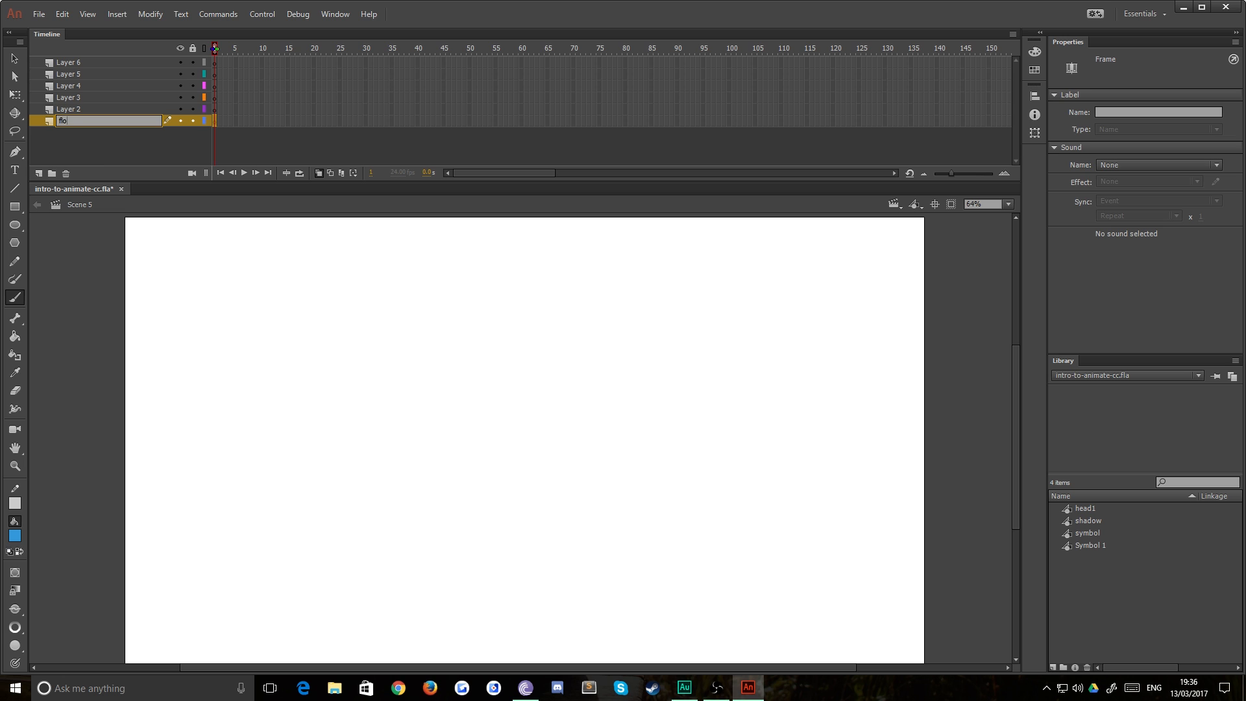
{"action": "double_click", "coordinate": [85, 109]}
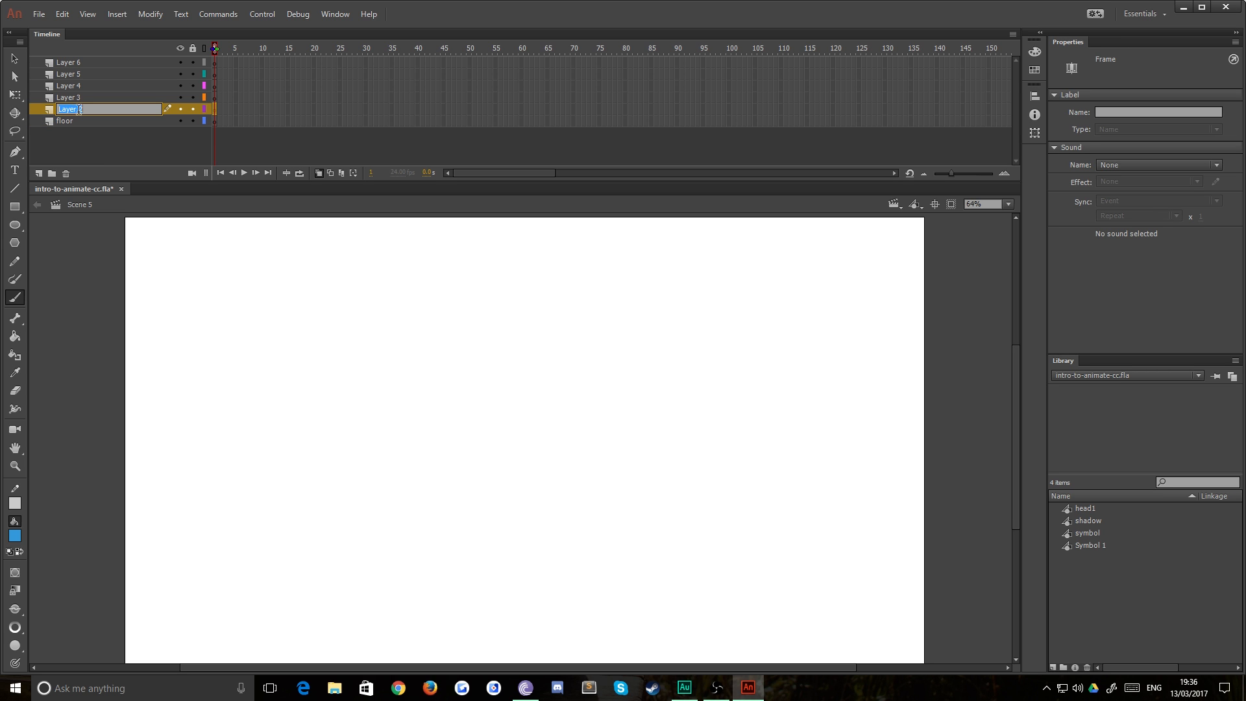
{"action": "type", "text": "guides"}
{"action": "key", "text": "Return"}
{"action": "double_click", "coordinate": [73, 98]}
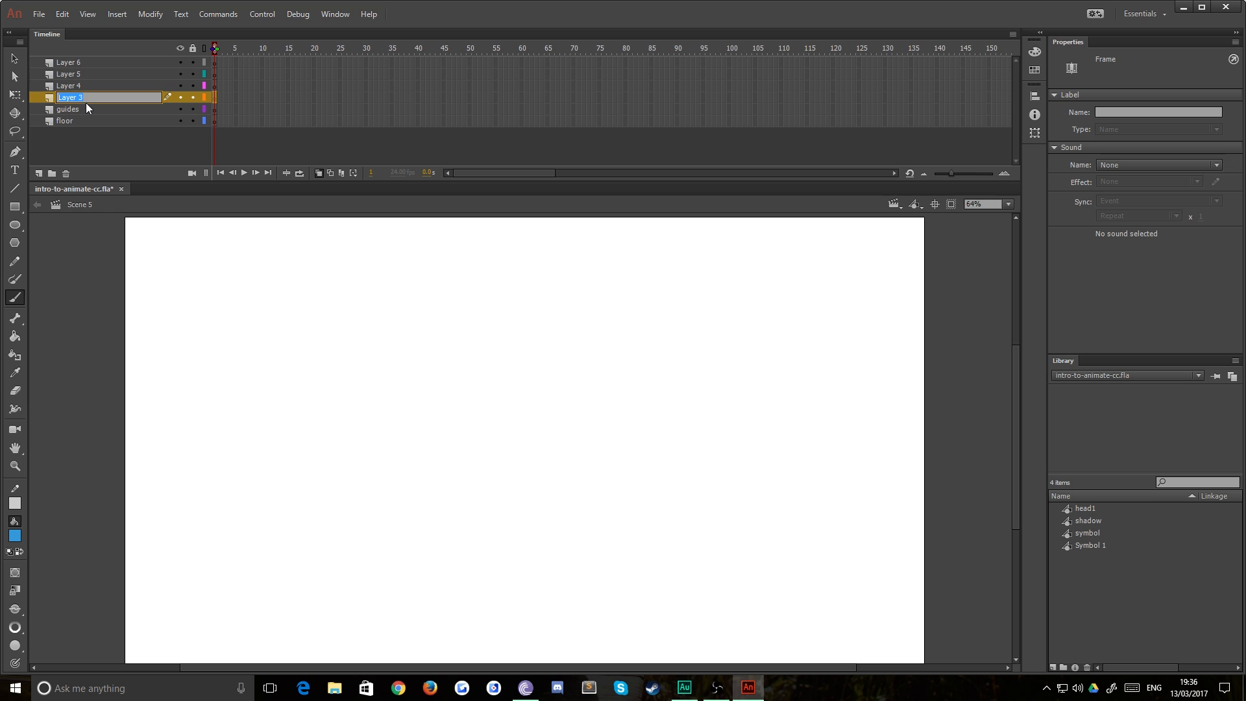
{"action": "type", "text": "body"}
{"action": "key", "text": "Return"}
- Rename Layer 4 as head, Layer 5 as fx1 and Layer 6 as fx2
{"action": "double_click", "coordinate": [68, 87]}
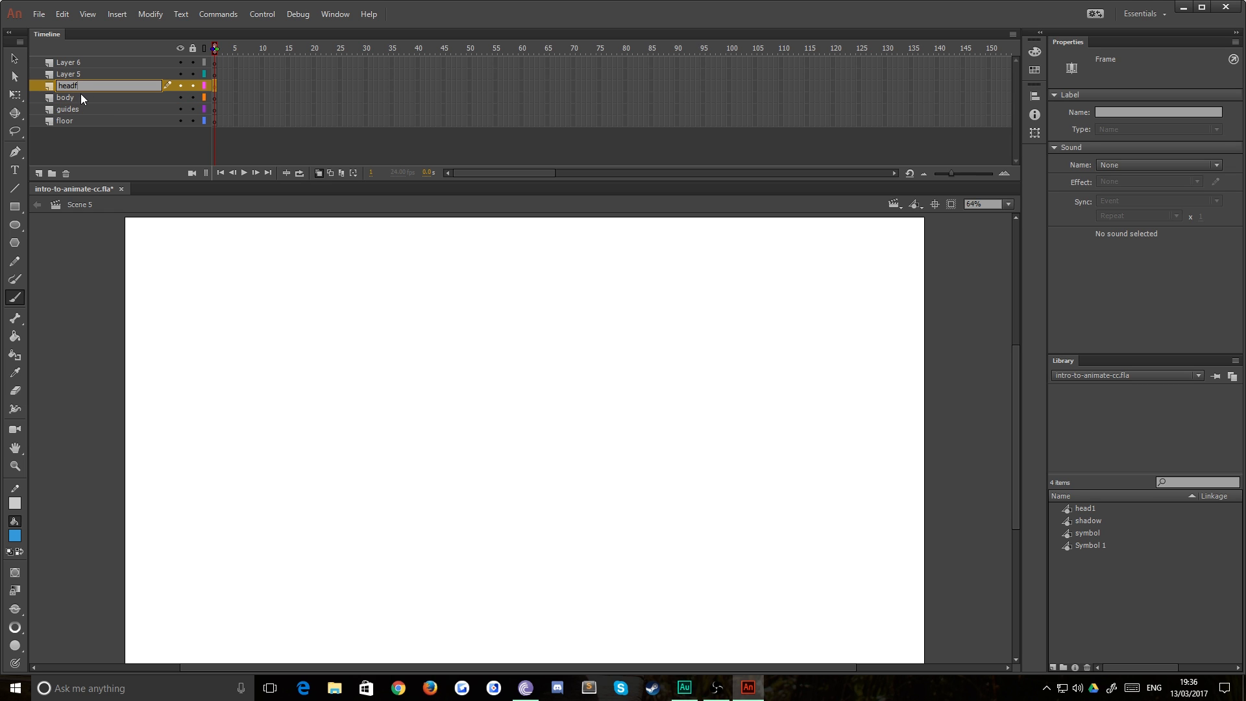
{"action": "type", "text": "headf"}
{"action": "key", "text": "BackSpace"}
{"action": "key", "text": "Return"}
{"action": "double_click", "coordinate": [69, 74]}
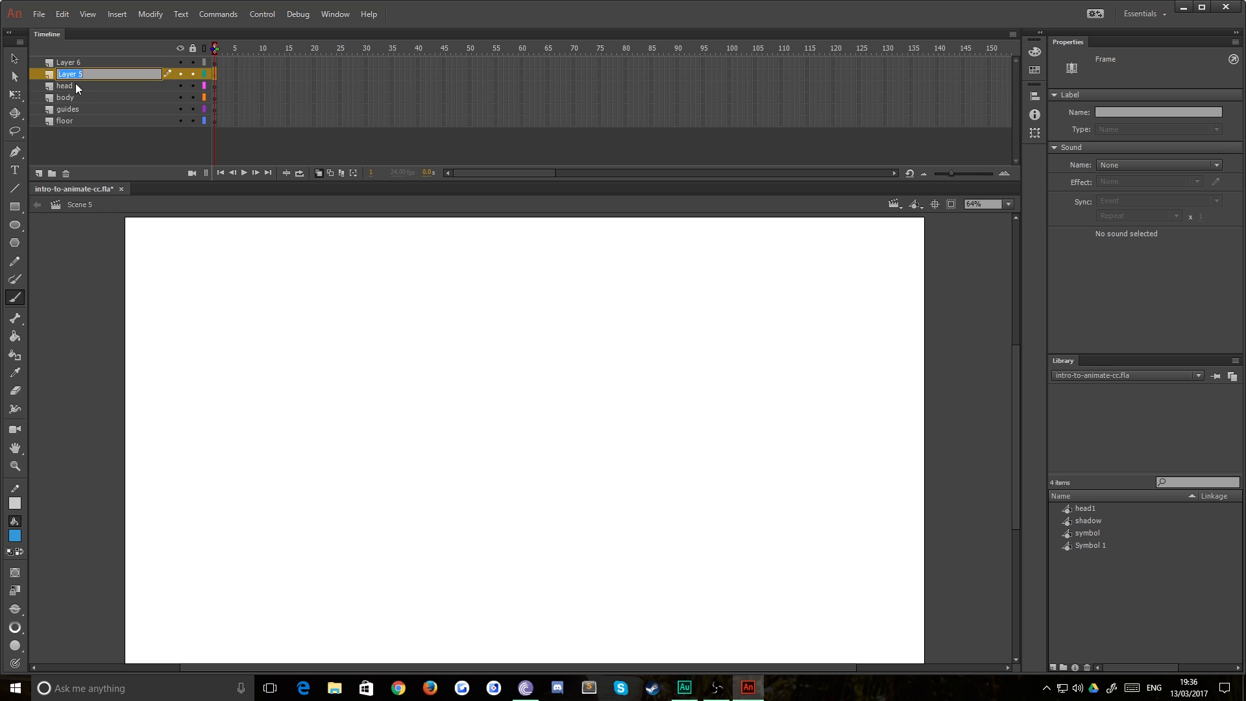
{"action": "type", "text": "fx1"}
{"action": "key", "text": "Return"}
{"action": "double_click", "coordinate": [69, 63]}
{"action": "type", "text": "fx2"}
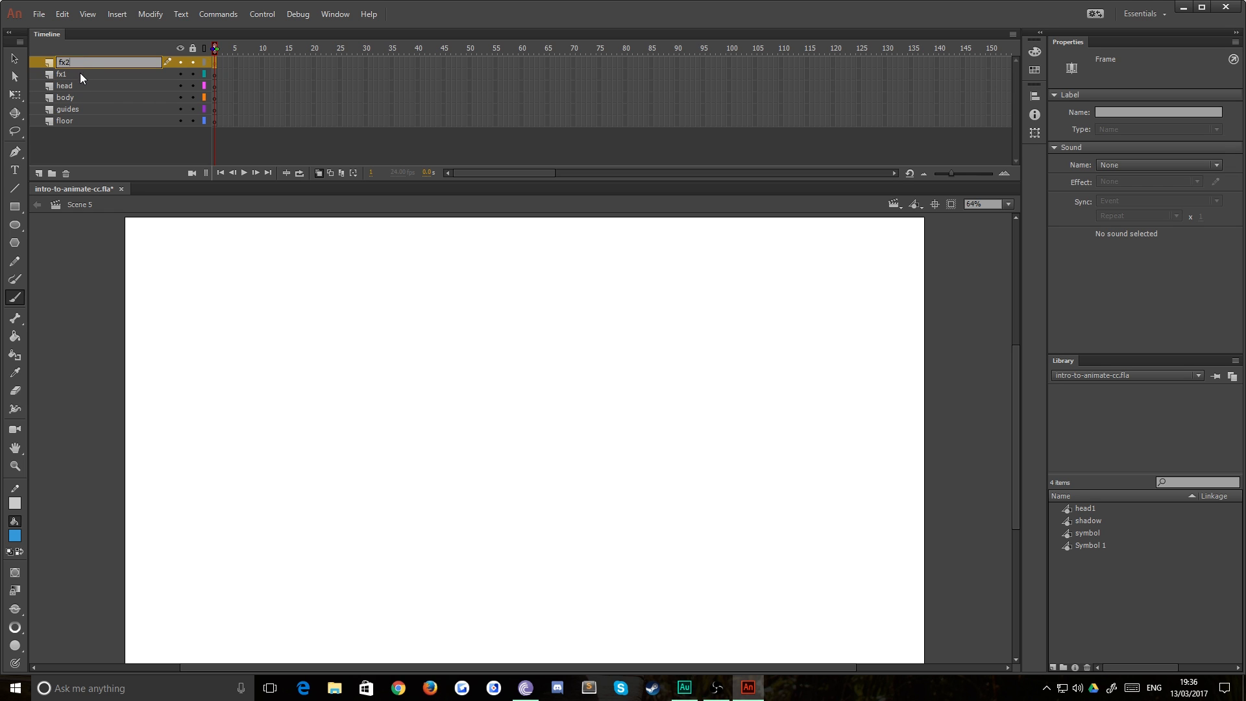
{"action": "key", "text": "Return"}
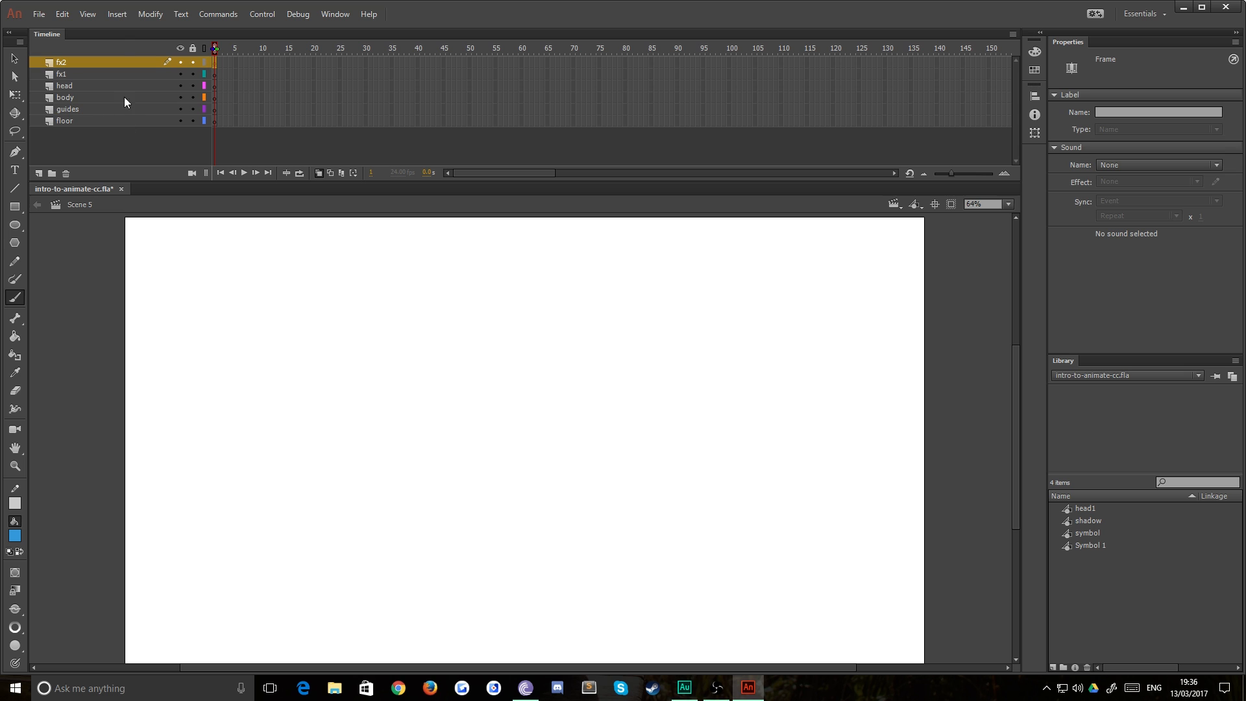
- Extend all six layers to frame 35 and select the first frame of the floor layer
{"action": "left_click", "coordinate": [217, 123]}
{"action": "left_click_drag", "start_coordinate": [256, 120], "coordinate": [392, 63]}
{"action": "left_click", "coordinate": [231, 108]}
{"action": "left_click", "coordinate": [215, 121]}
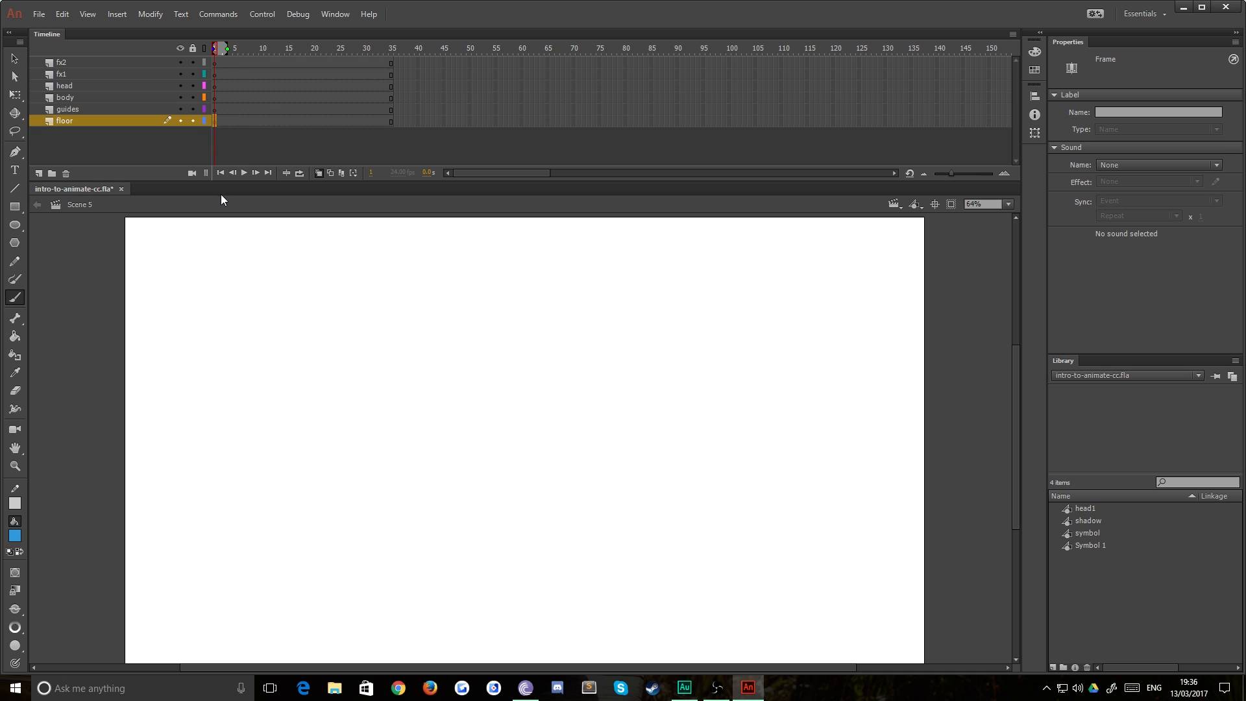
- Change the drawing fill color to light grey
{"action": "left_click", "coordinate": [15, 538]}
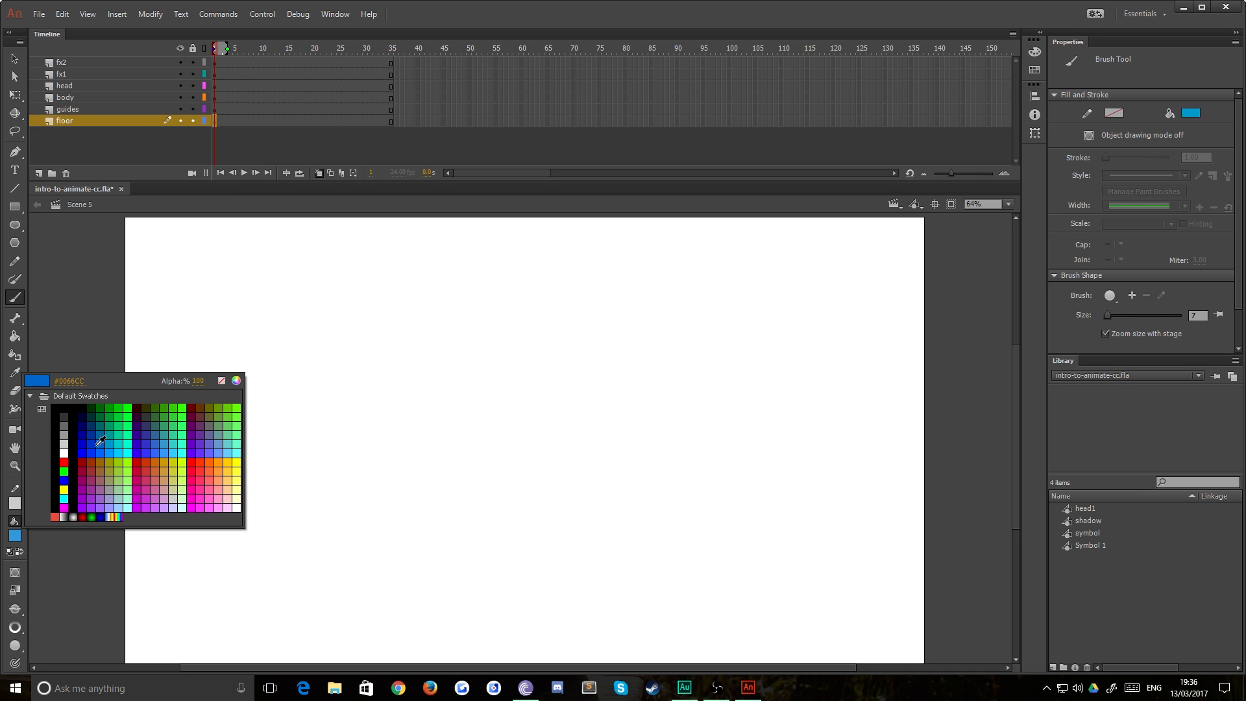
{"action": "left_click", "coordinate": [63, 445]}
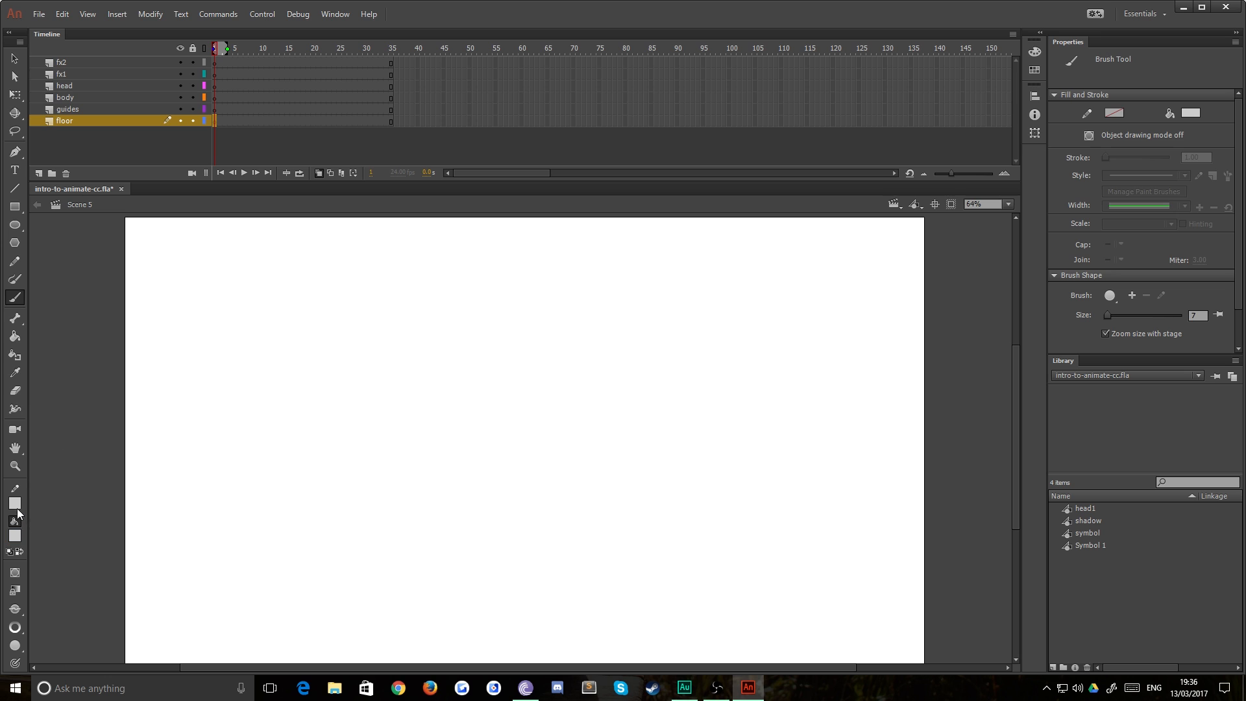
{"action": "left_click", "coordinate": [15, 535]}
{"action": "left_click", "coordinate": [221, 380]}
- Draw a straight horizontal floor line across the full stage on the floor layer with the Line tool, and lock that layer
{"action": "left_click", "coordinate": [15, 187]}
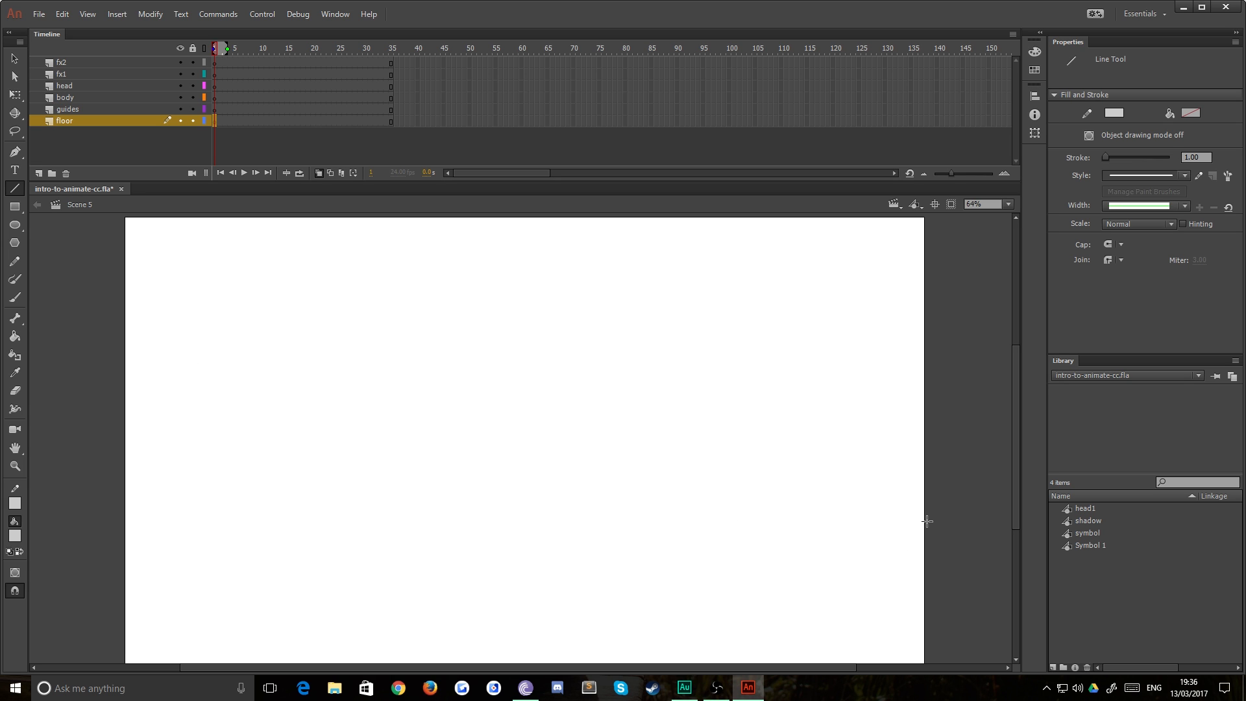
{"action": "left_click_drag", "start_coordinate": [926, 521], "coordinate": [120, 520]}
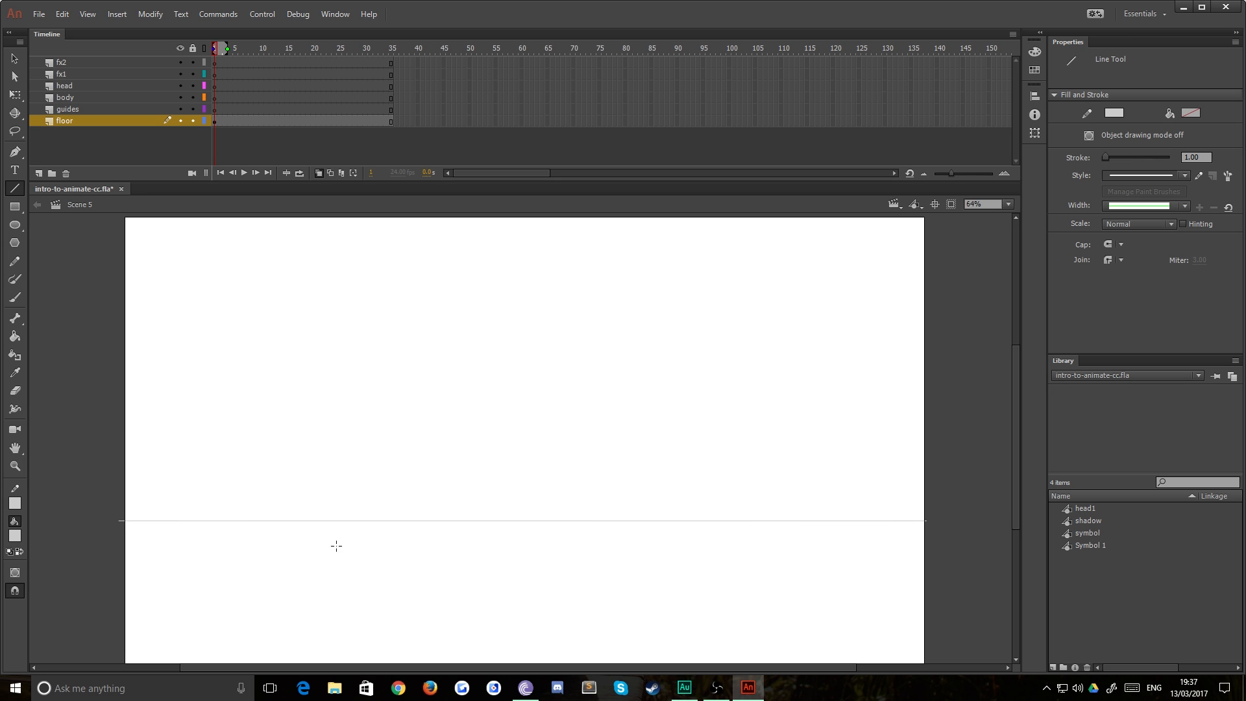
{"action": "left_click", "coordinate": [193, 121]}
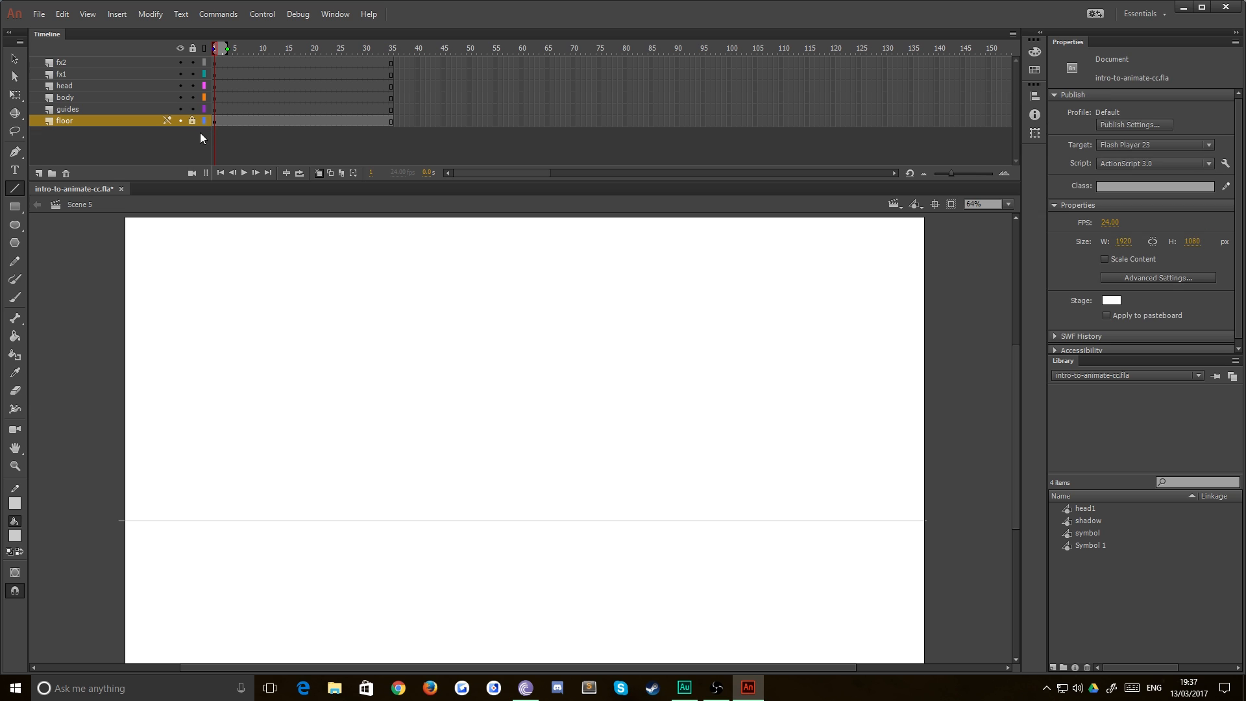
- Draw two horizontal lines across the stage above the floor line on the guides layer, marking head and waist height
{"action": "left_click", "coordinate": [129, 109]}
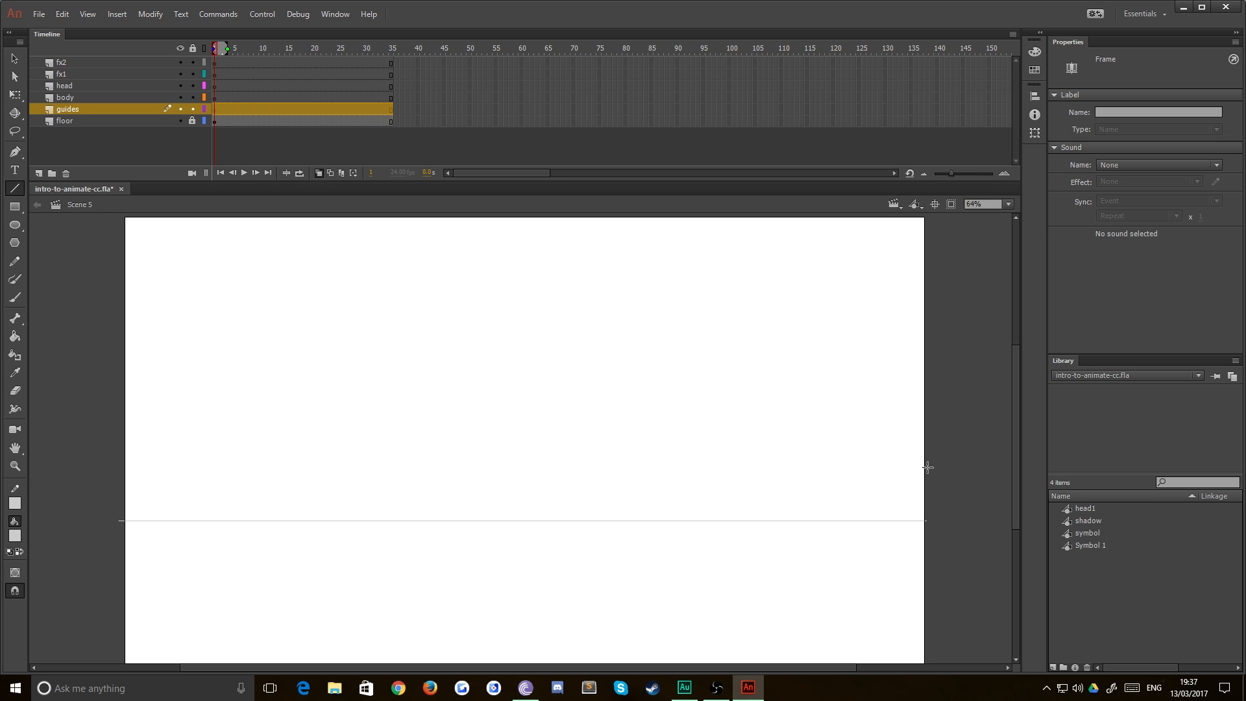
{"action": "mouse_move", "coordinate": [927, 461]}
{"action": "left_mouse_down"}
{"action": "mouse_move", "coordinate": [629, 406]}
{"action": "mouse_move", "coordinate": [139, 436]}
{"action": "mouse_move", "coordinate": [117, 452]}
{"action": "left_mouse_up"}
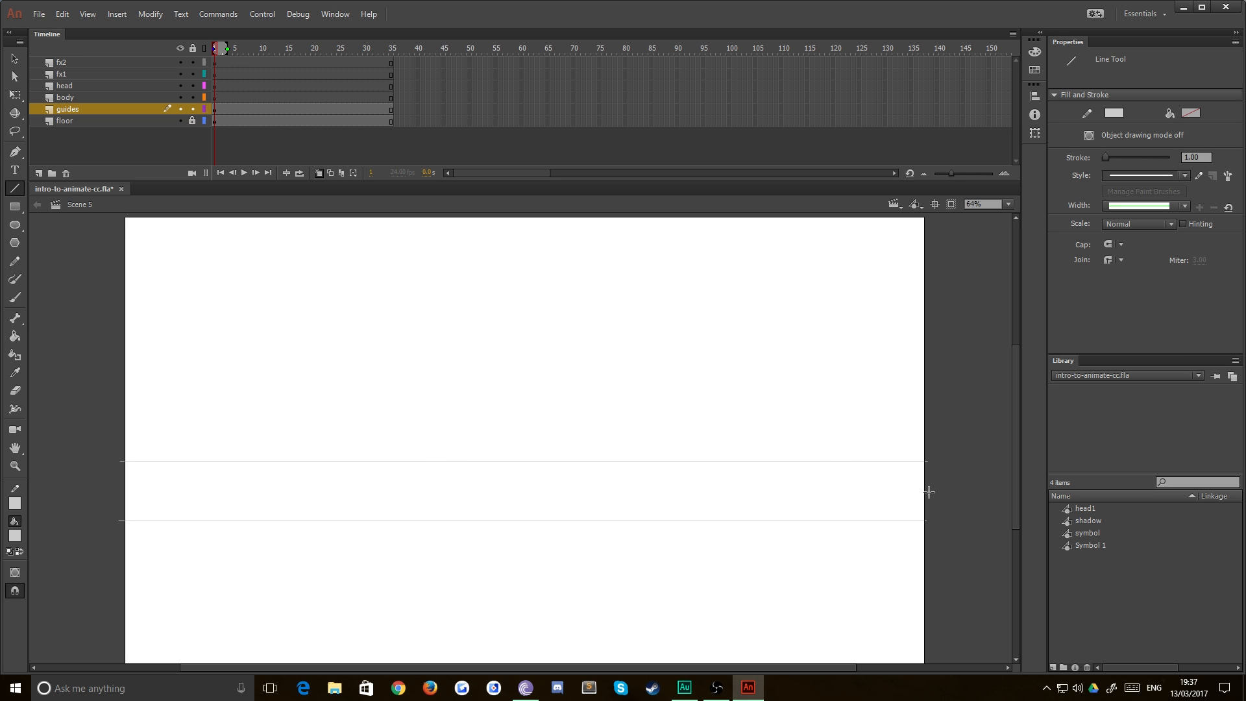
{"action": "mouse_move", "coordinate": [929, 492]}
{"action": "left_mouse_down"}
{"action": "mouse_move", "coordinate": [326, 571]}
{"action": "mouse_move", "coordinate": [172, 514]}
{"action": "mouse_move", "coordinate": [121, 514]}
{"action": "left_mouse_up"}
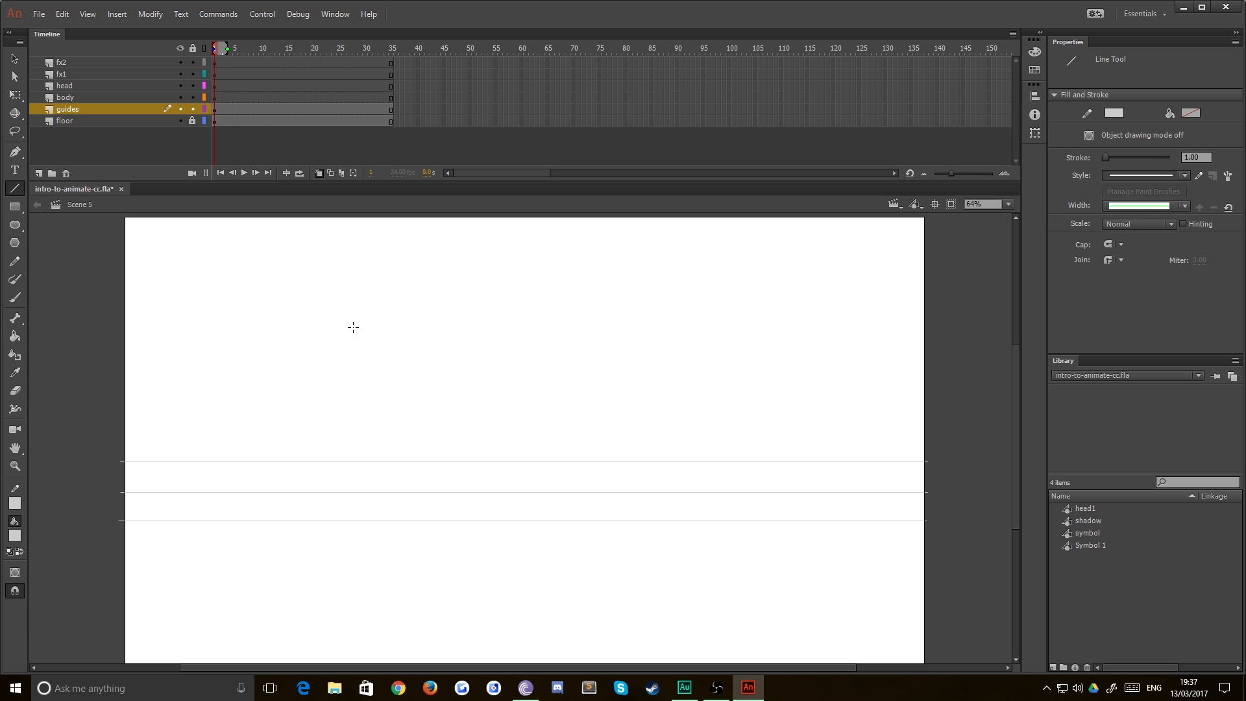
- Display the guides layer as outlines and lock it, with the Brush tool ready for drawing
{"action": "key", "text": "b"}
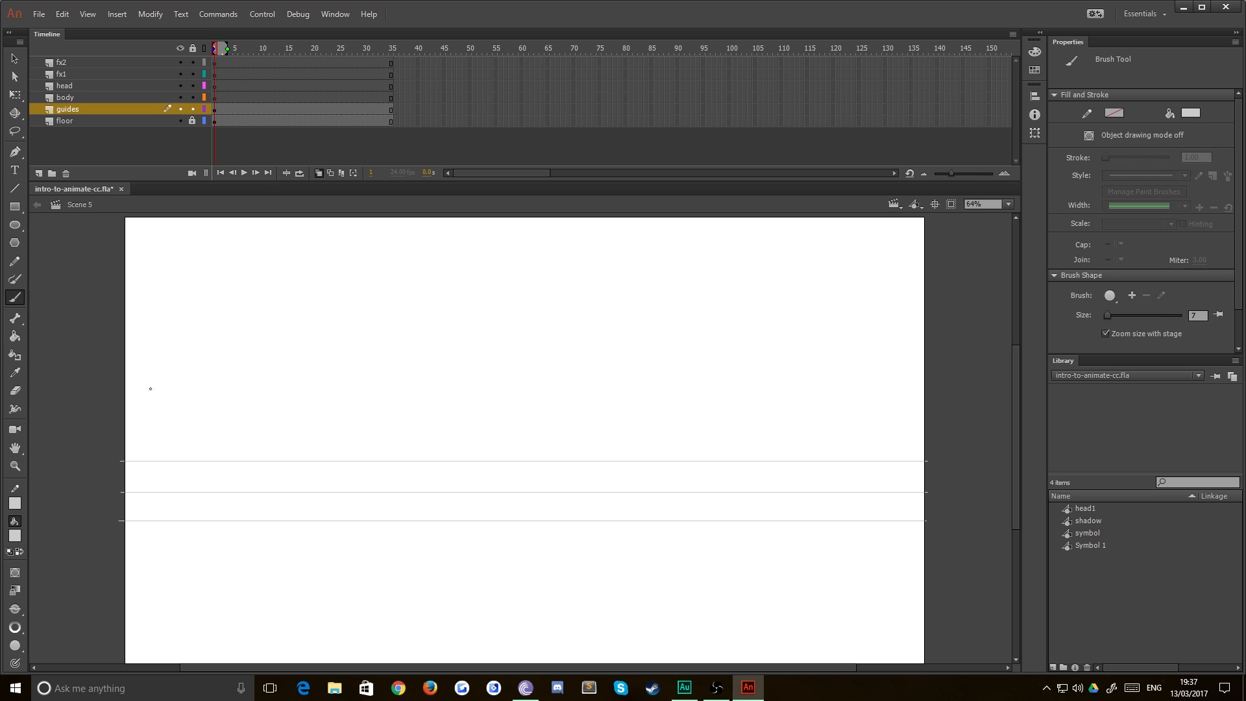
{"action": "left_click", "coordinate": [204, 109]}
{"action": "left_click", "coordinate": [192, 109]}
{"action": "left_click", "coordinate": [192, 109]}
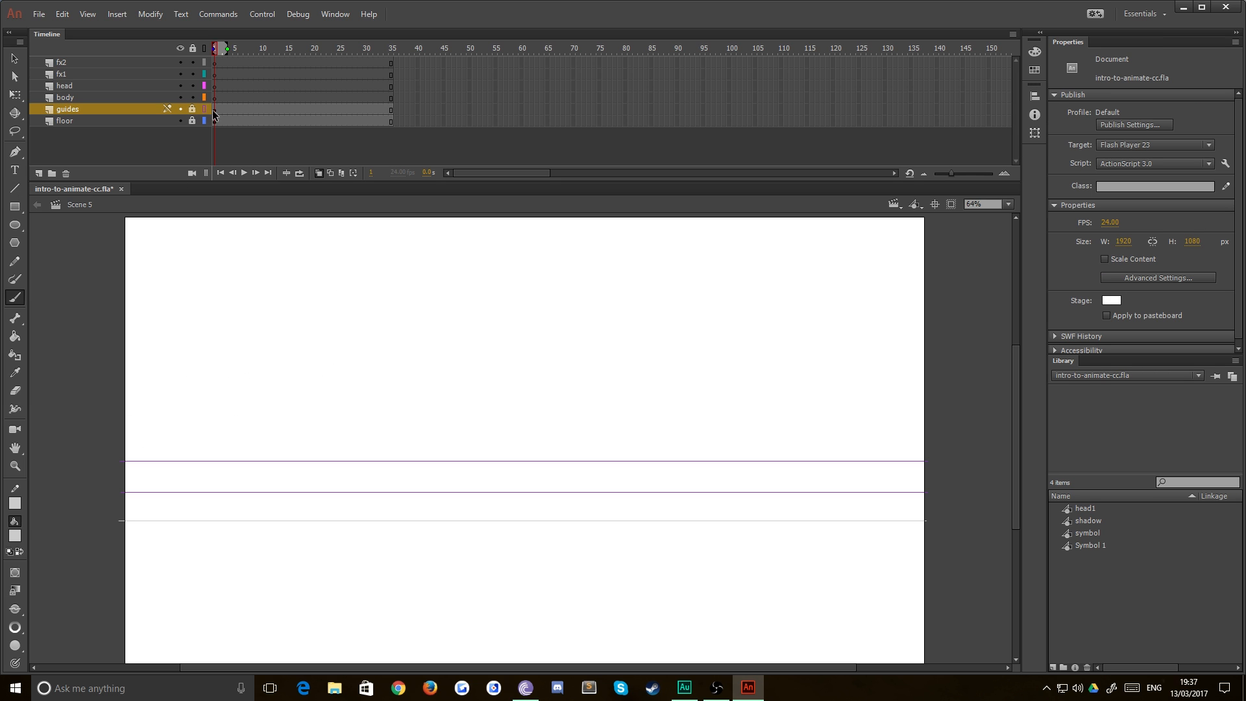
- Sketch a rough standing stick figure on frame 1 of the body layer, from the upper guide down to the floor line
{"action": "left_click", "coordinate": [112, 97]}
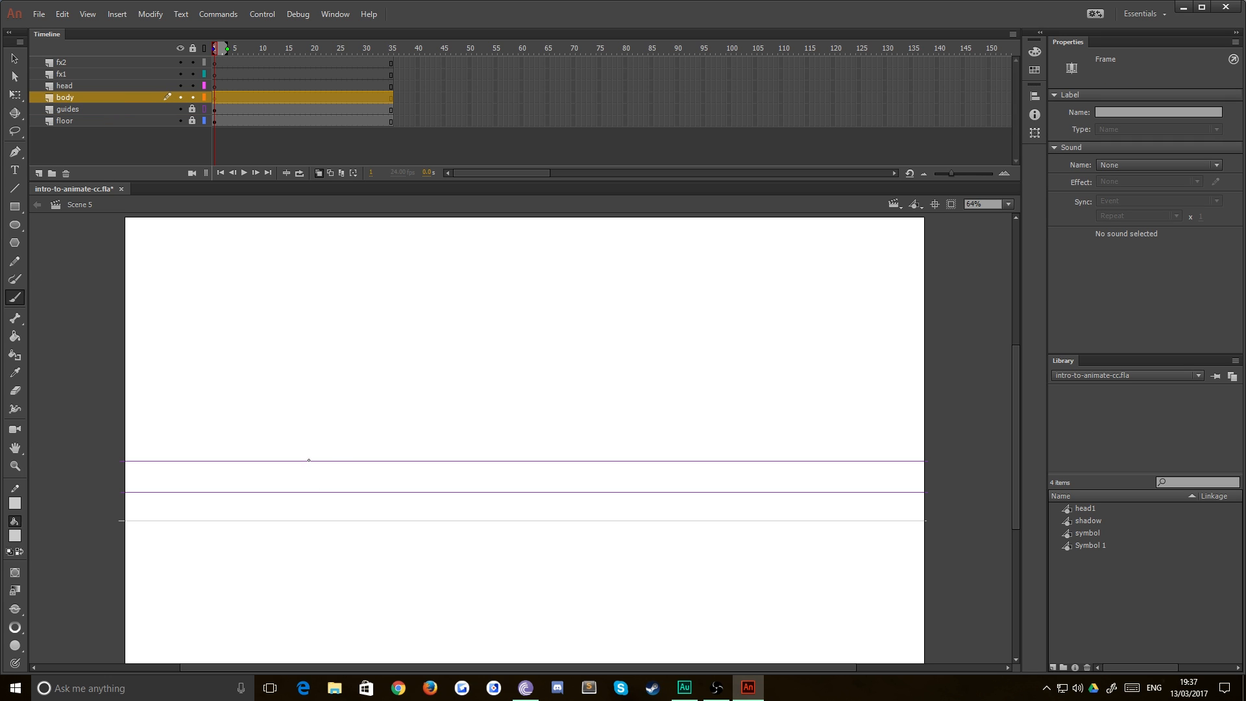
{"action": "mouse_move", "coordinate": [309, 461]}
{"action": "left_mouse_down"}
{"action": "mouse_move", "coordinate": [300, 498]}
{"action": "mouse_move", "coordinate": [316, 518]}
{"action": "left_mouse_up"}
{"action": "left_click_drag", "start_coordinate": [300, 499], "coordinate": [288, 521]}
{"action": "mouse_move", "coordinate": [301, 469]}
{"action": "left_mouse_down"}
{"action": "mouse_move", "coordinate": [315, 481]}
{"action": "mouse_move", "coordinate": [288, 484]}
{"action": "left_mouse_up"}
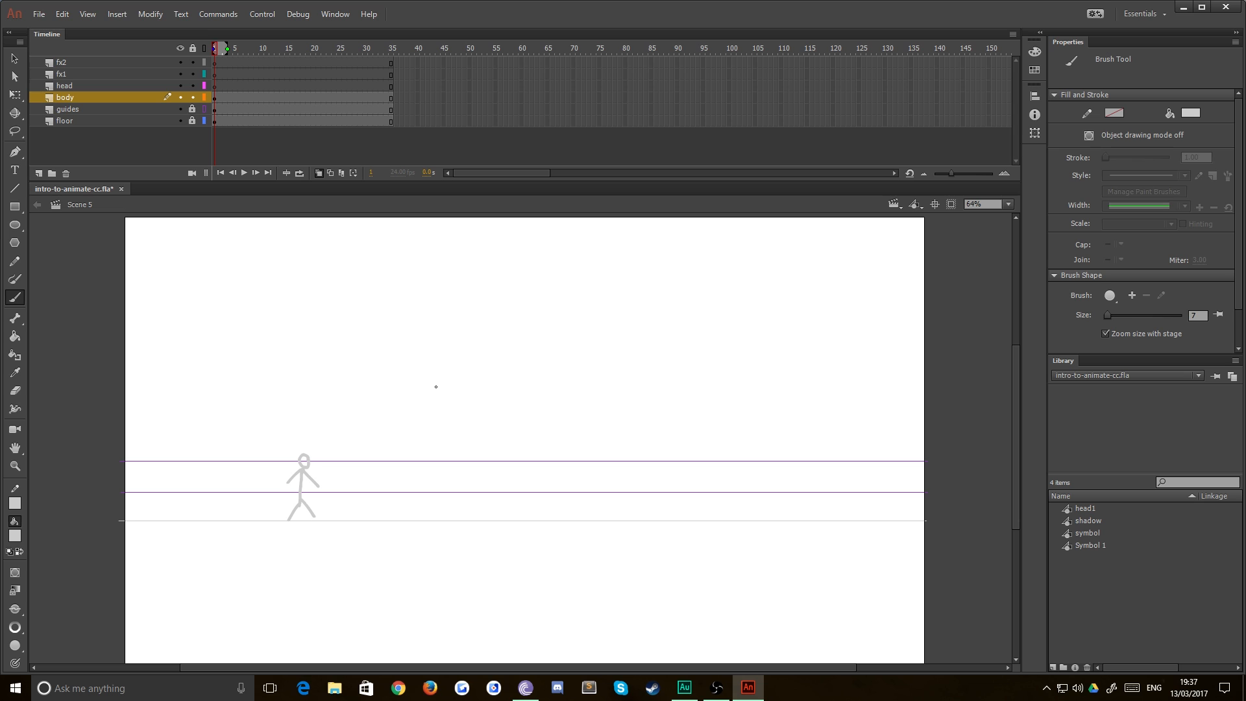
- Add a blank keyframe at frame 3 of the body layer and sketch the figure tucked in mid-air above the guides
{"action": "key", "text": "period"}
{"action": "key", "text": "period"}
{"action": "key", "text": "F7"}
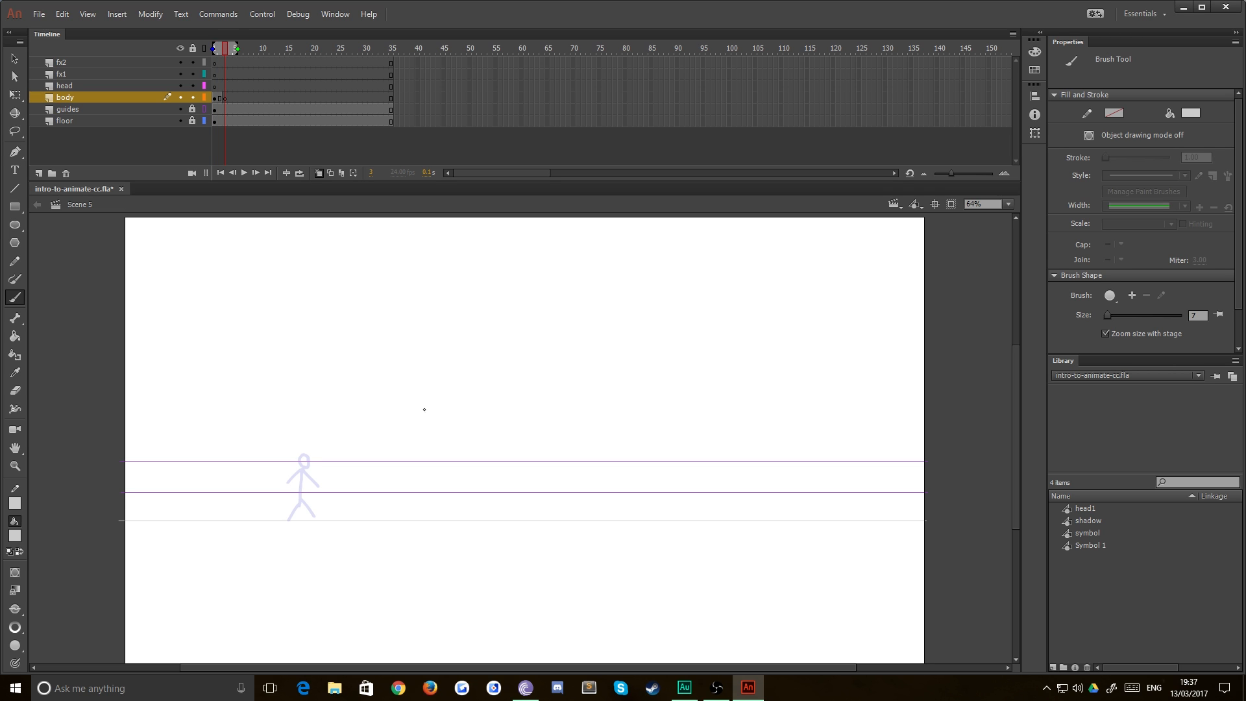
{"action": "left_click_drag", "start_coordinate": [408, 373], "coordinate": [397, 378]}
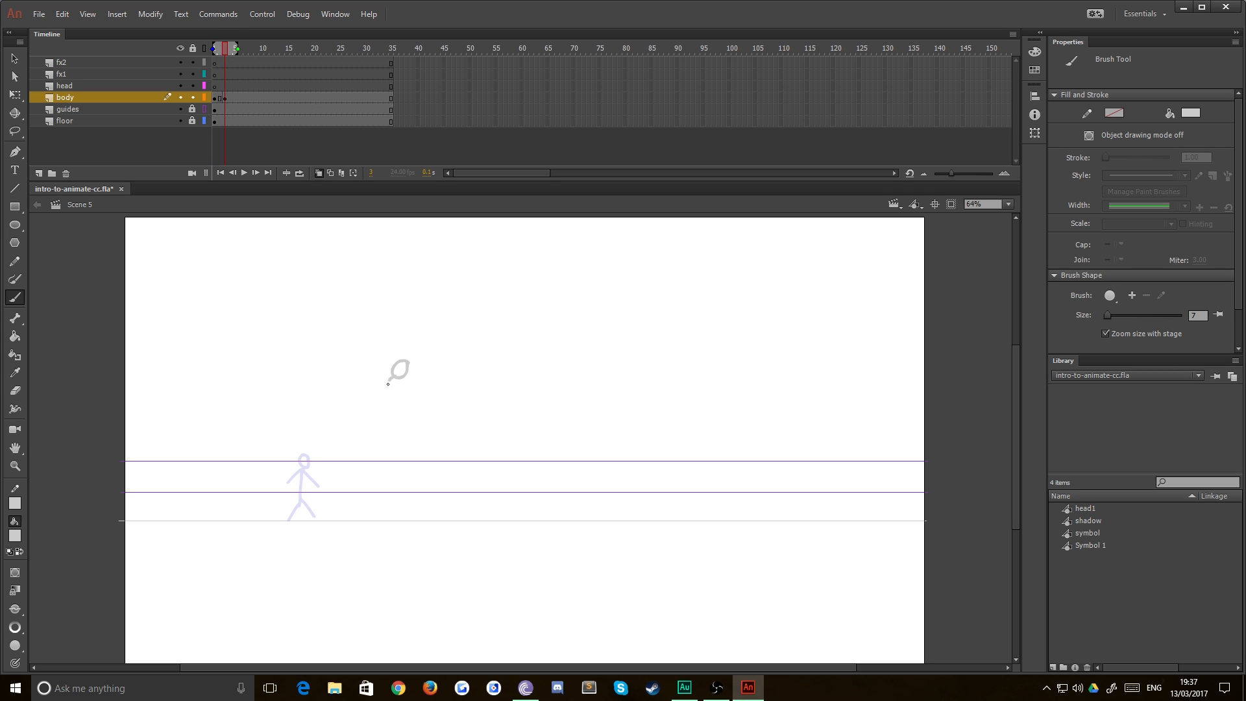
{"action": "mouse_move", "coordinate": [396, 406]}
{"action": "left_mouse_down"}
{"action": "mouse_move", "coordinate": [409, 413]}
{"action": "mouse_move", "coordinate": [389, 402]}
{"action": "left_mouse_up"}
- Add a blank keyframe at frame 5 of the body layer and sketch the figure crouched low on the floor line
{"action": "left_click", "coordinate": [235, 98]}
{"action": "key", "text": "F7"}
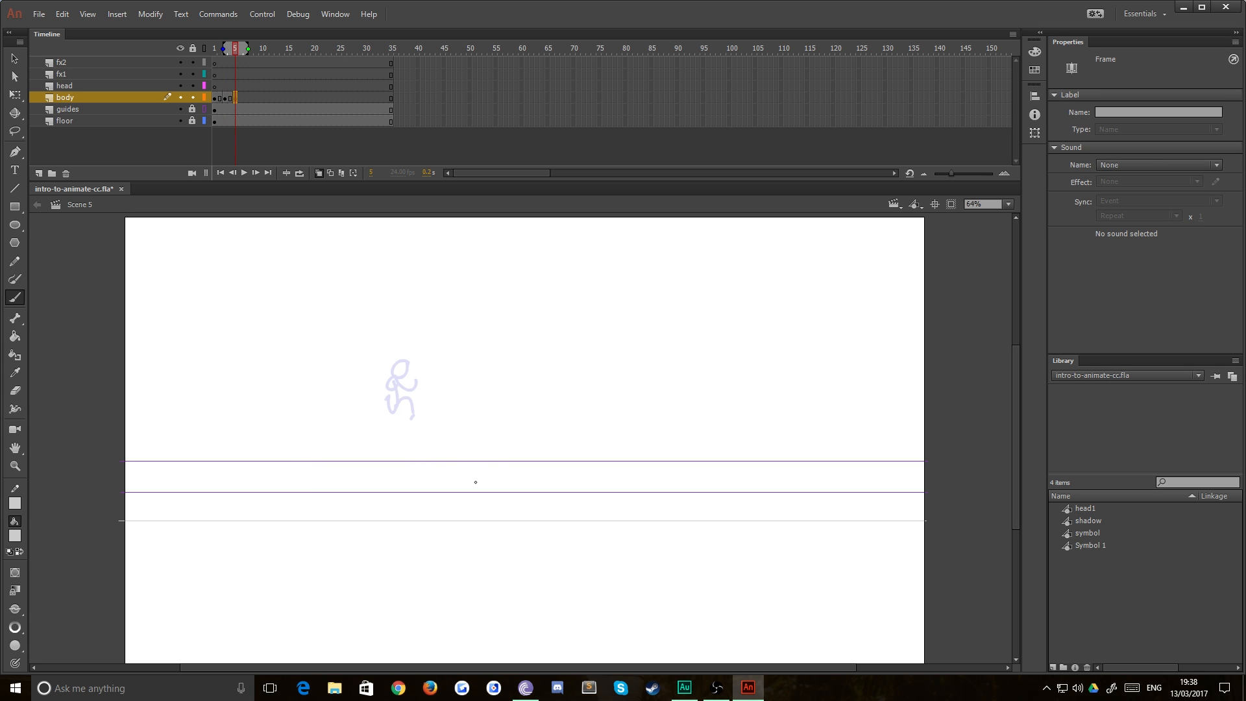
{"action": "left_click_drag", "start_coordinate": [482, 501], "coordinate": [473, 514]}
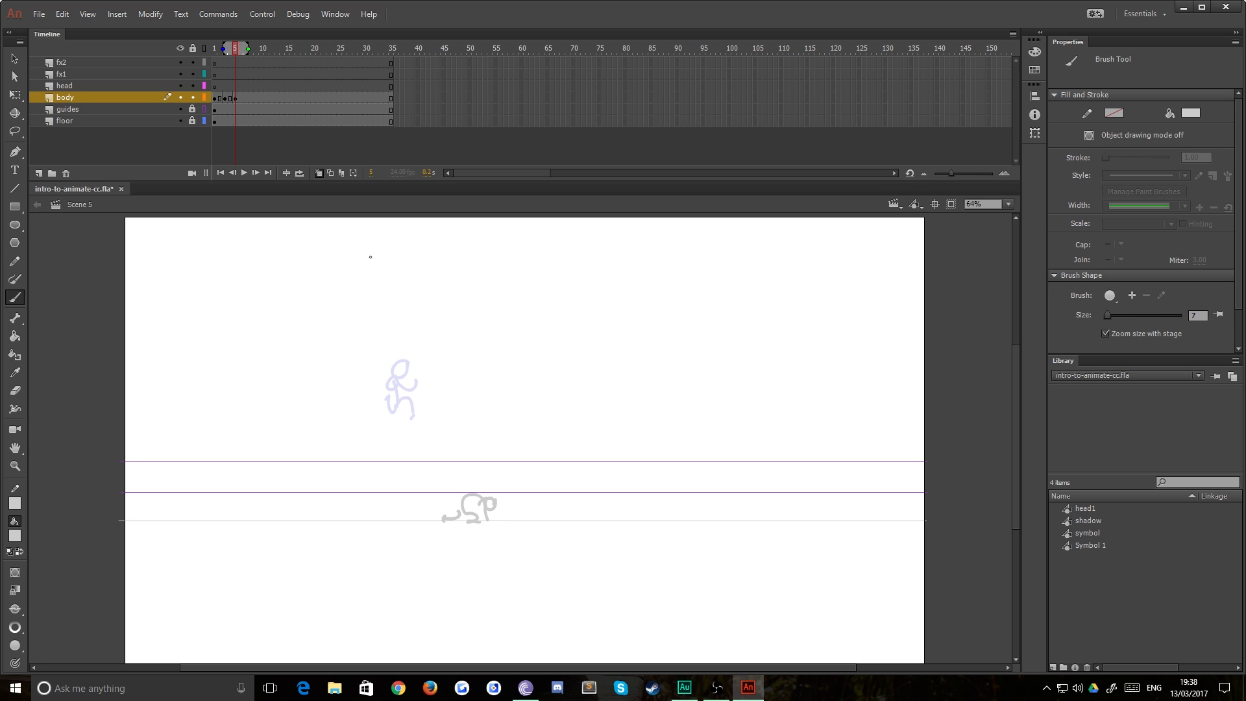
- Add a blank keyframe at frame 7 of the body layer and sketch the figure standing between the upper guide and the floor line
{"action": "left_click", "coordinate": [240, 98]}
{"action": "left_click", "coordinate": [247, 99]}
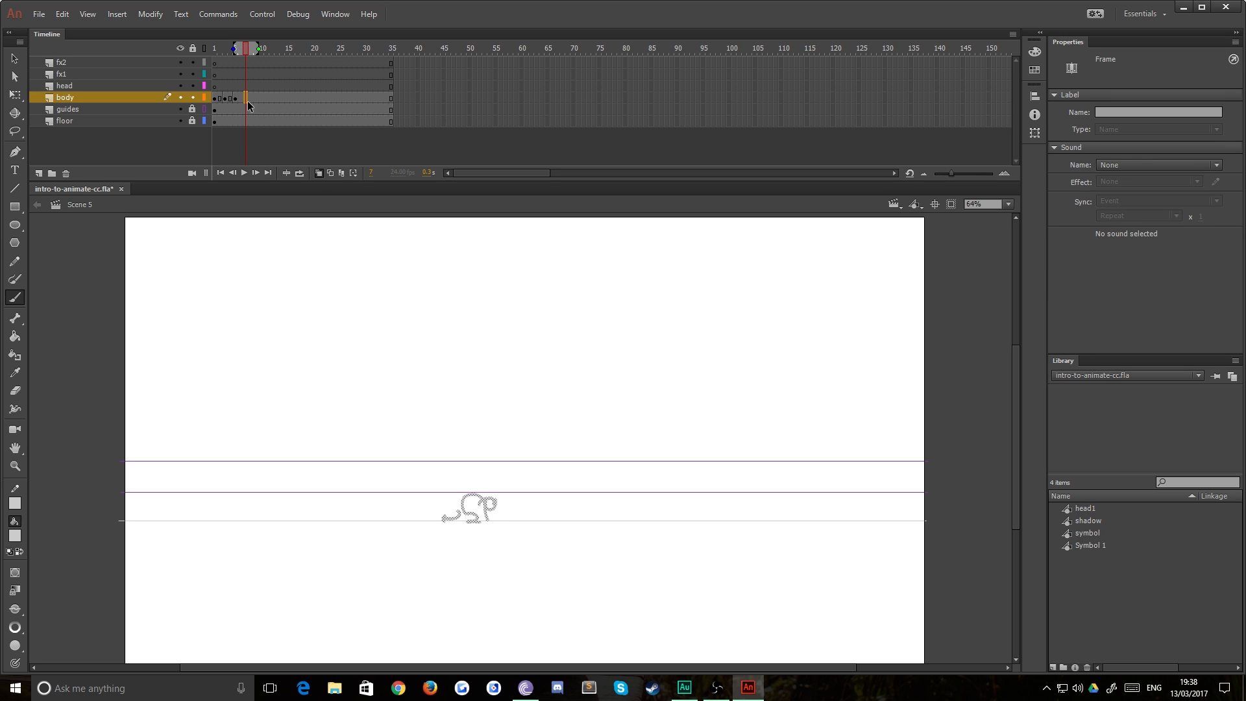
{"action": "key", "text": "F7"}
{"action": "left_click_drag", "start_coordinate": [502, 463], "coordinate": [500, 462]}
{"action": "left_click_drag", "start_coordinate": [495, 473], "coordinate": [489, 503]}
{"action": "left_click_drag", "start_coordinate": [492, 501], "coordinate": [496, 522]}
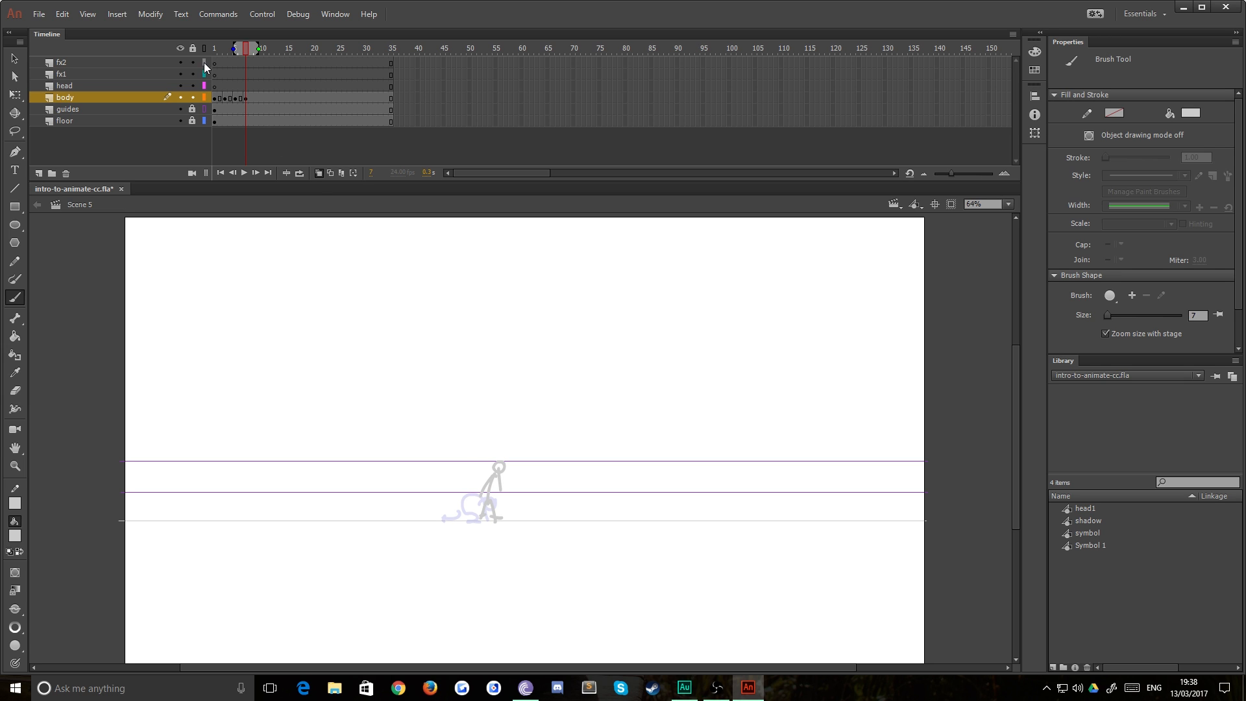
- Move the standing pose to frame 9 of the body layer and sketch a half-risen in-between pose on a blank keyframe at frame 7
{"action": "left_click", "coordinate": [240, 98]}
{"action": "key", "text": "F6"}
{"action": "left_click", "coordinate": [244, 101]}
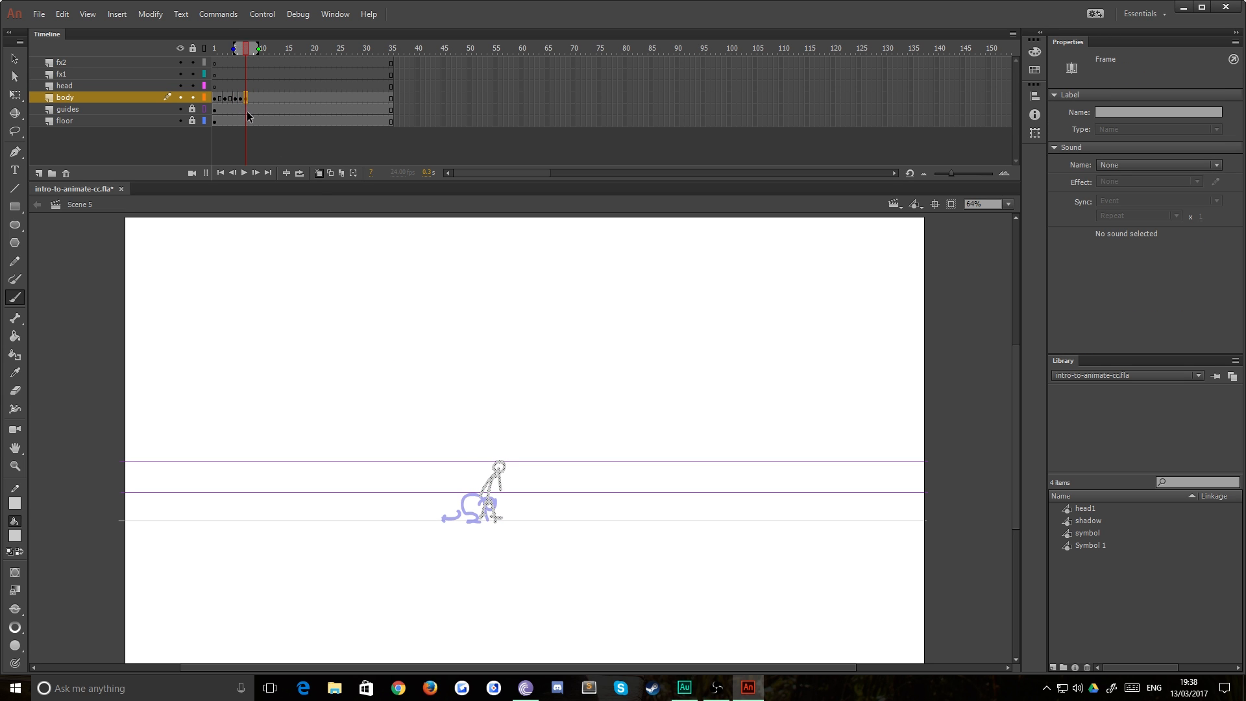
{"action": "key", "text": "comma"}
{"action": "key", "text": "comma"}
{"action": "key", "text": "F5"}
{"action": "key", "text": "F5"}
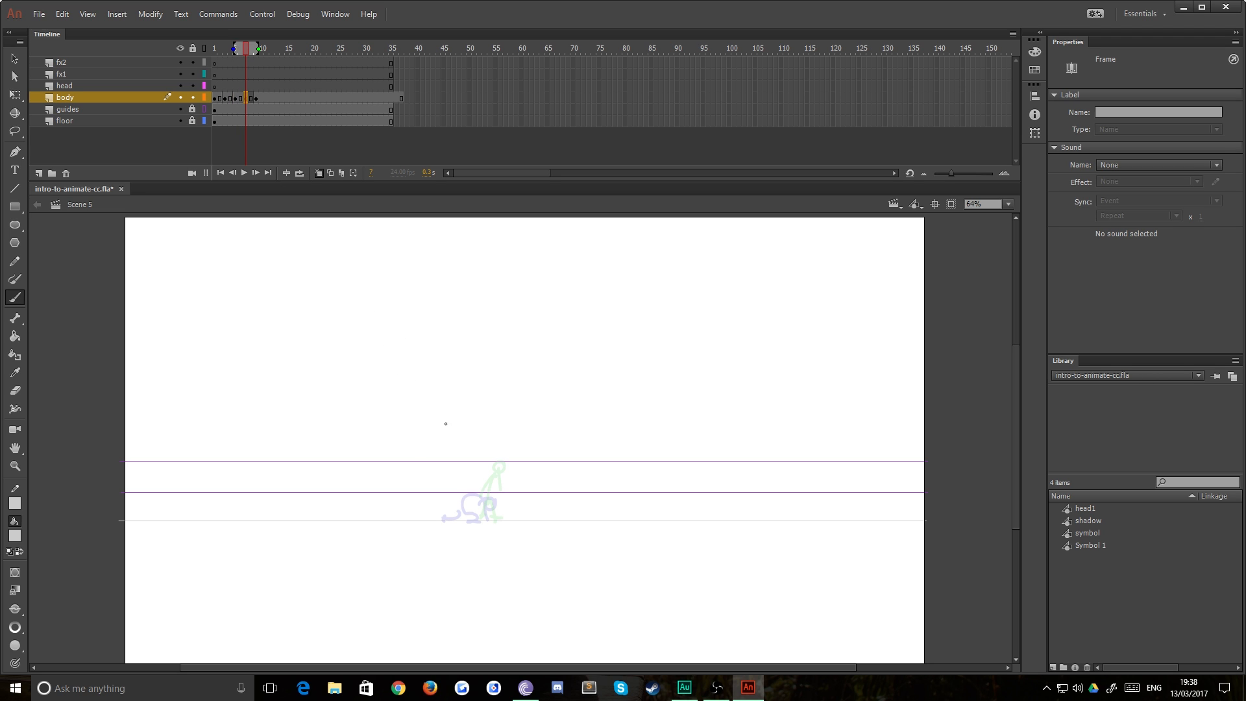
{"action": "left_click_drag", "start_coordinate": [493, 466], "coordinate": [473, 497]}
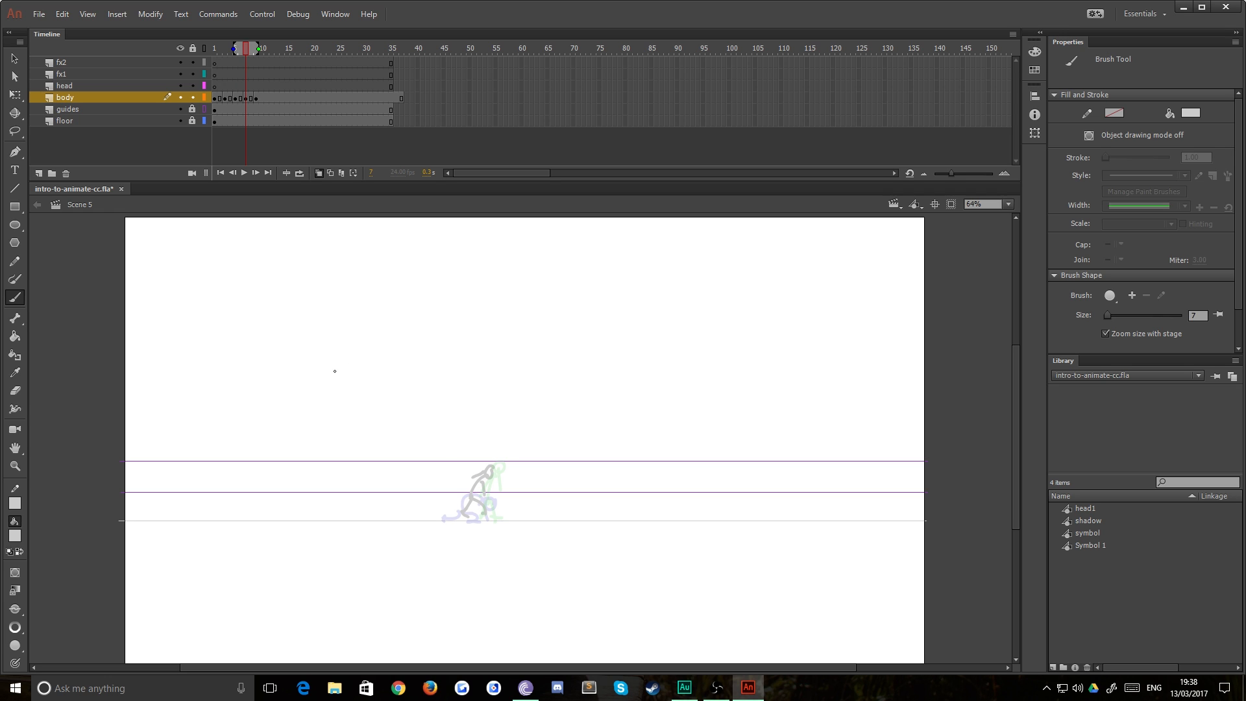
- Clear all the rough stick-figure keyframes from the body layer
{"action": "left_click", "coordinate": [216, 99]}
{"action": "left_click", "coordinate": [225, 99]}
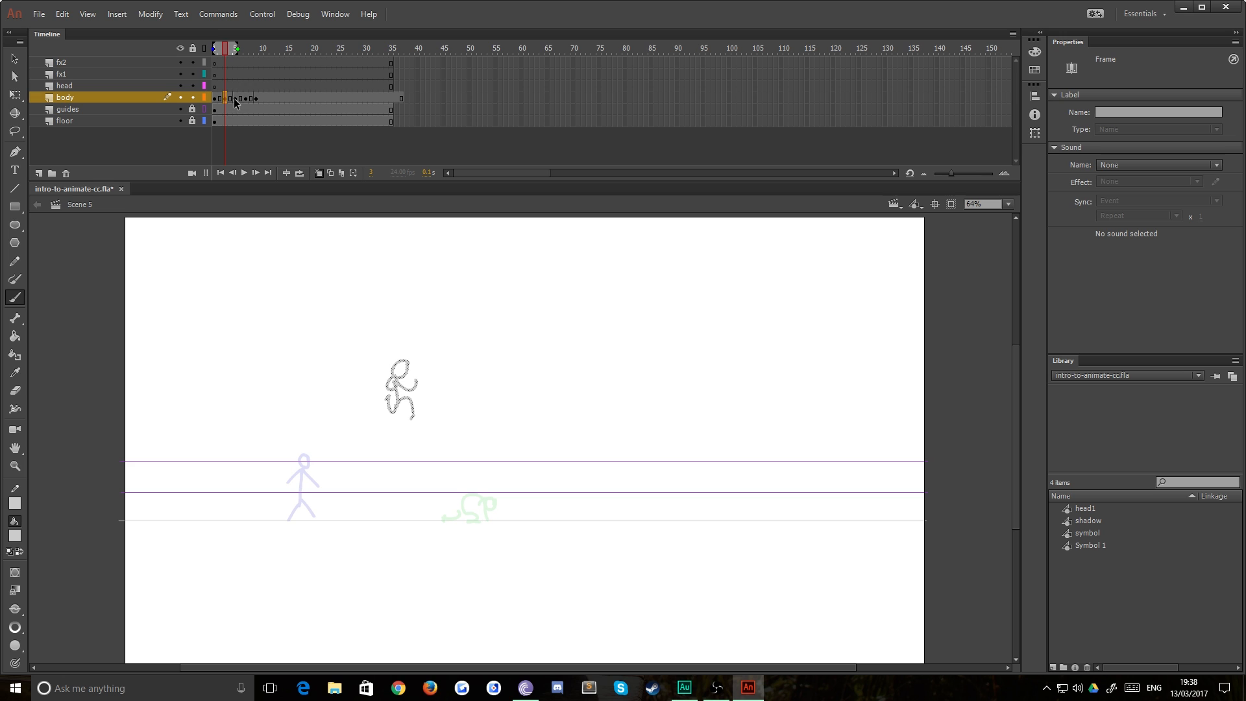
{"action": "mouse_move", "coordinate": [235, 101]}
{"action": "left_mouse_down"}
{"action": "mouse_move", "coordinate": [255, 98]}
{"action": "mouse_move", "coordinate": [230, 99]}
{"action": "left_mouse_up"}
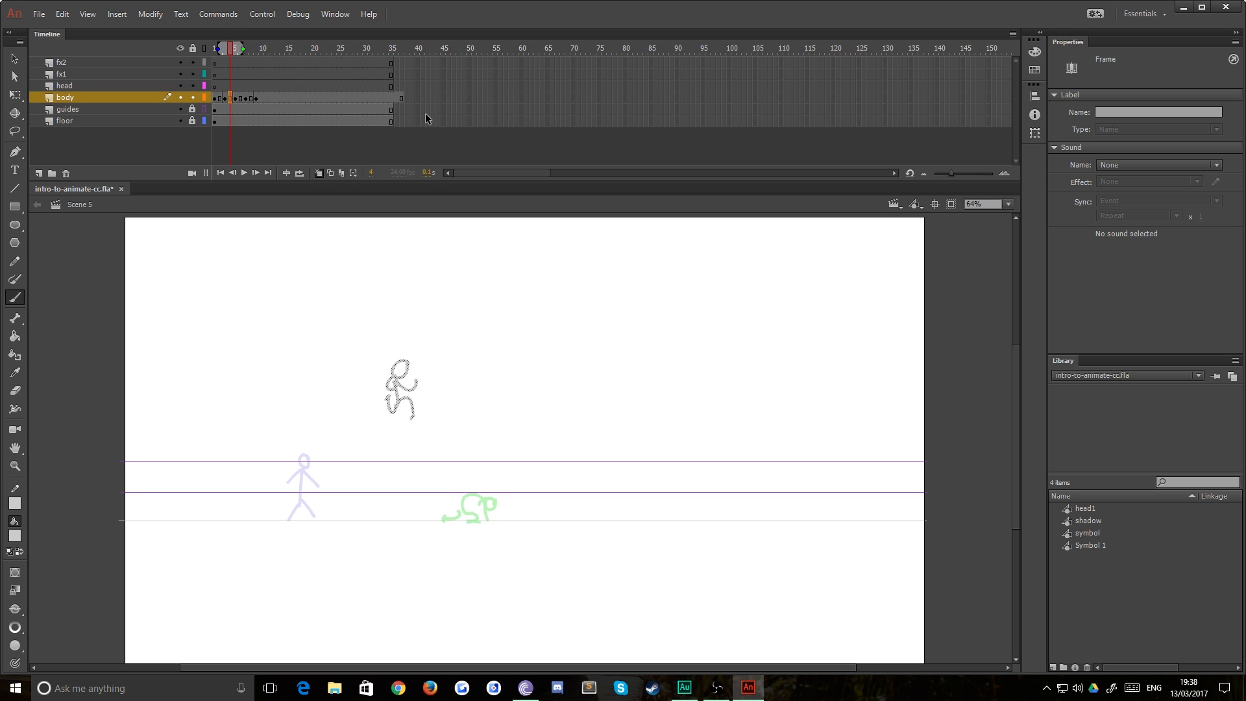
{"action": "left_click_drag", "start_coordinate": [409, 99], "coordinate": [221, 100]}
{"action": "right_click", "coordinate": [220, 100]}
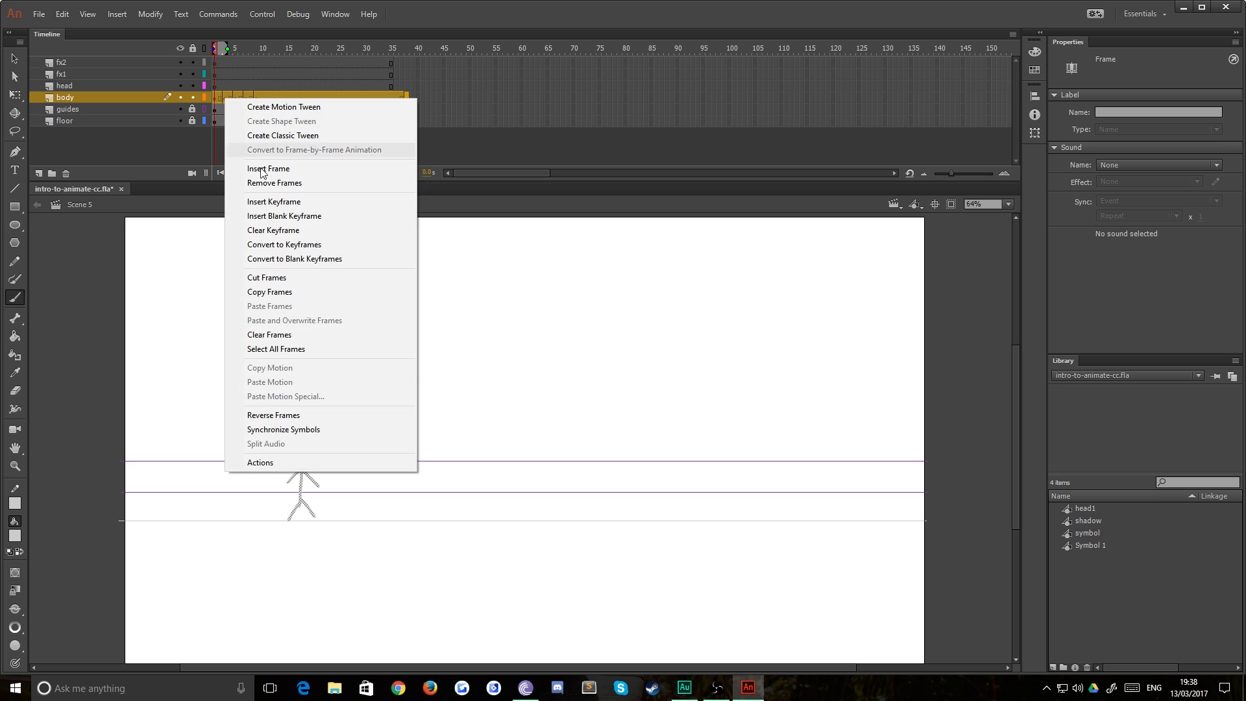
{"action": "left_click", "coordinate": [269, 232]}
{"action": "left_click", "coordinate": [225, 86]}
{"action": "left_click", "coordinate": [219, 99]}
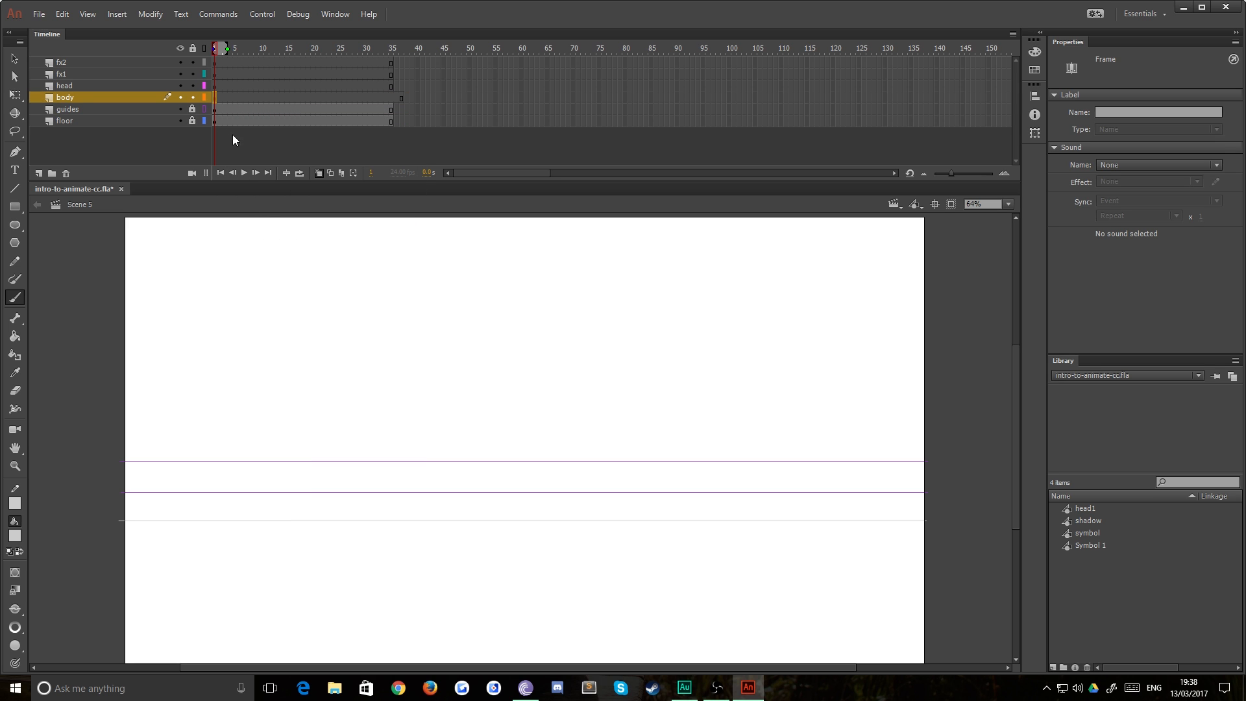
- Remove the body layer's extra frames beyond frame 35 and return to frame 1
{"action": "left_click", "coordinate": [399, 97]}
{"action": "right_click", "coordinate": [399, 98]}
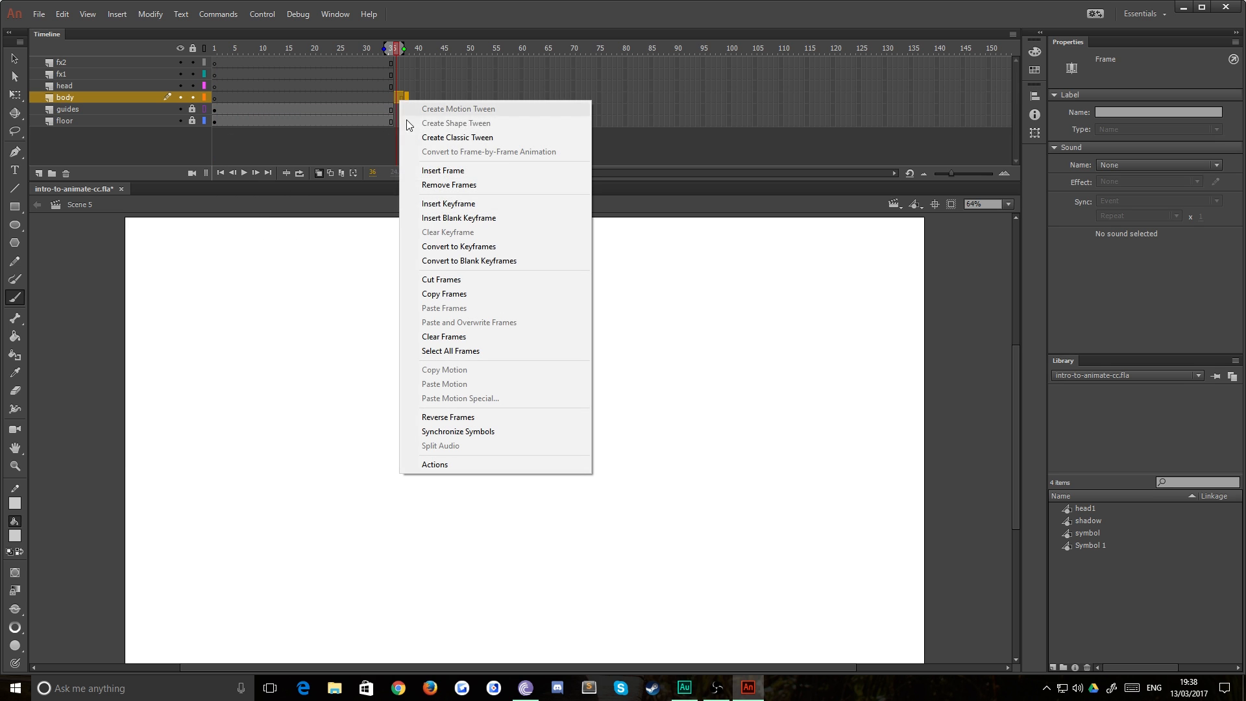
{"action": "left_click", "coordinate": [425, 185]}
{"action": "left_click", "coordinate": [215, 98]}
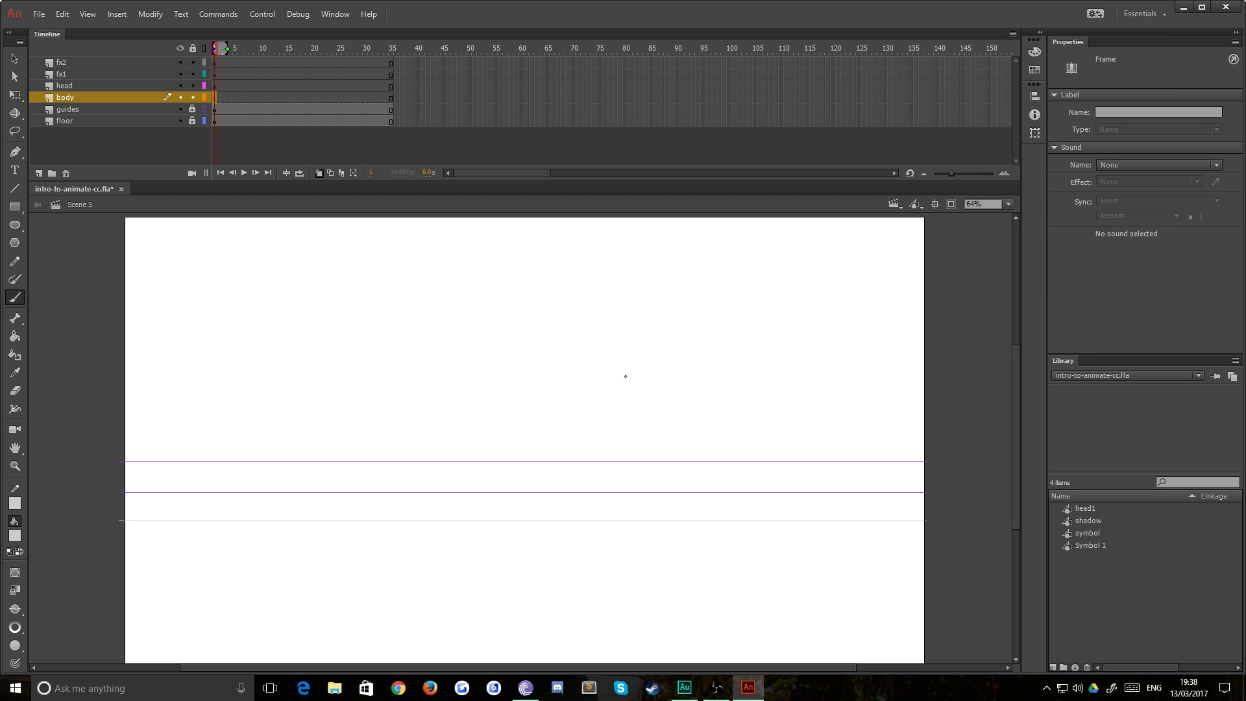
- Set the fill colour to green #00CC66 and frame the area between the guides and the floor line for drawing
{"action": "left_click", "coordinate": [15, 536]}
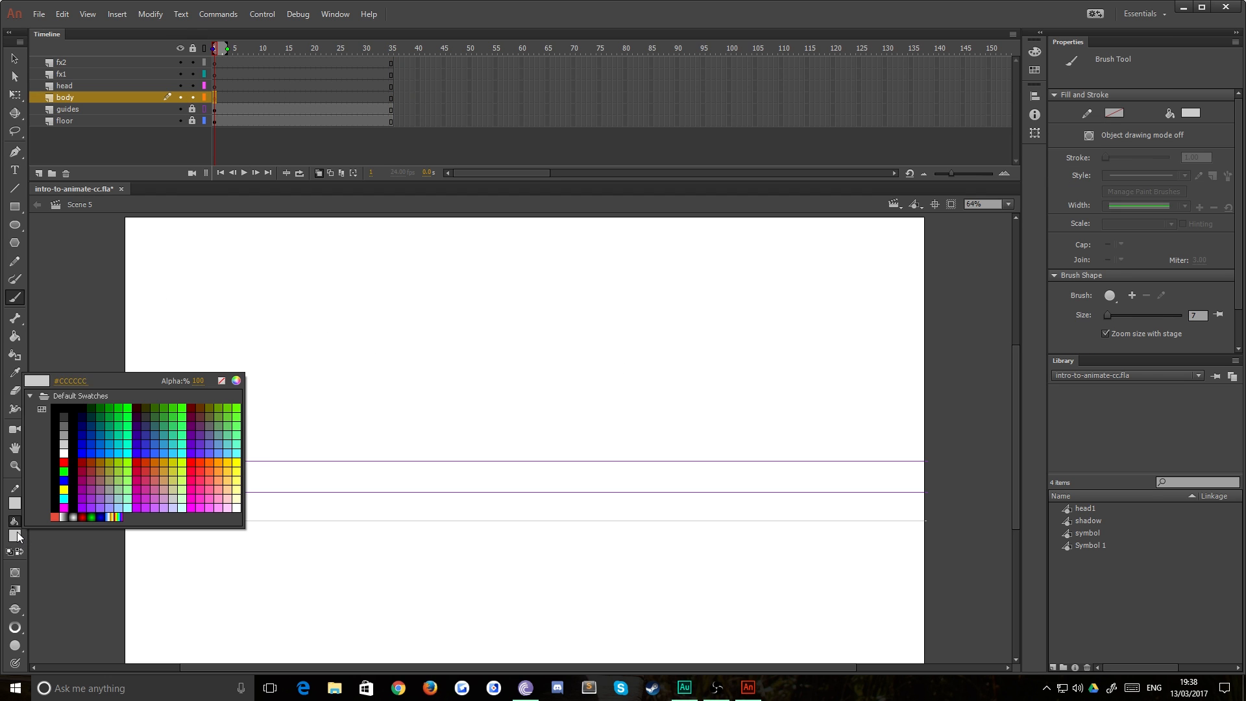
{"action": "left_click", "coordinate": [117, 426]}
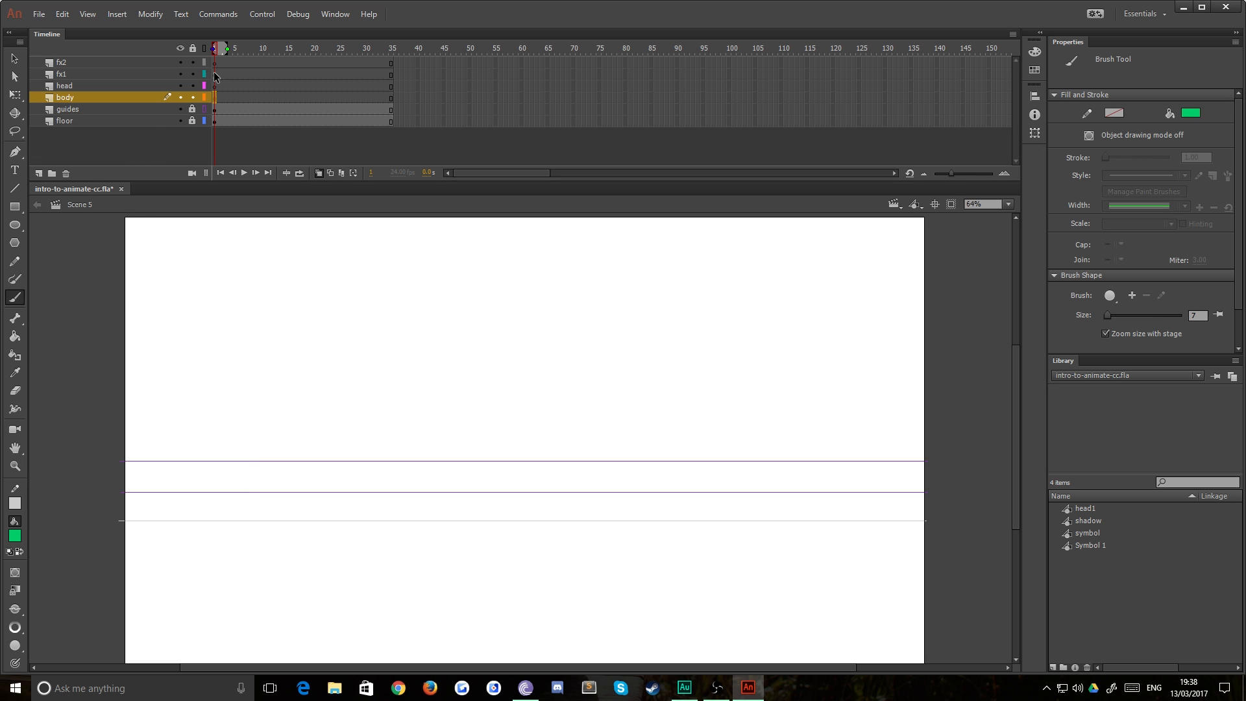
{"action": "left_click", "coordinate": [111, 100]}
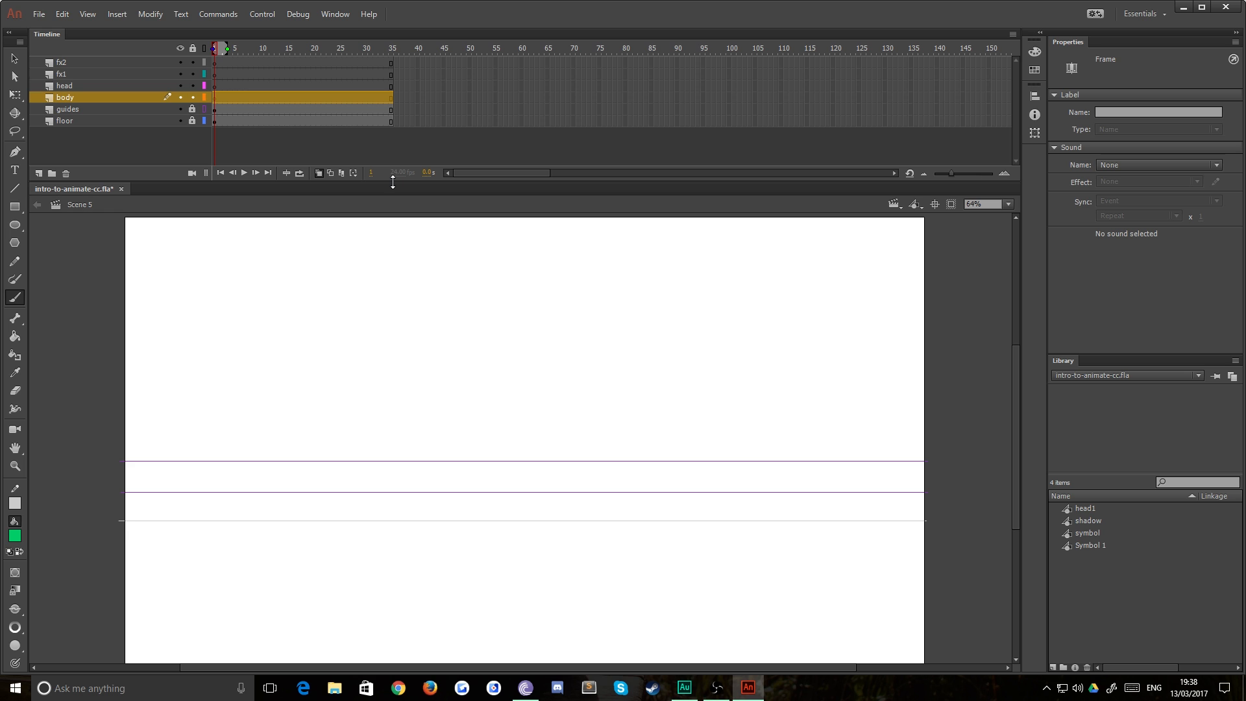
{"action": "key", "text": "ctrl+equal"}
{"action": "key", "text": "ctrl+equal"}
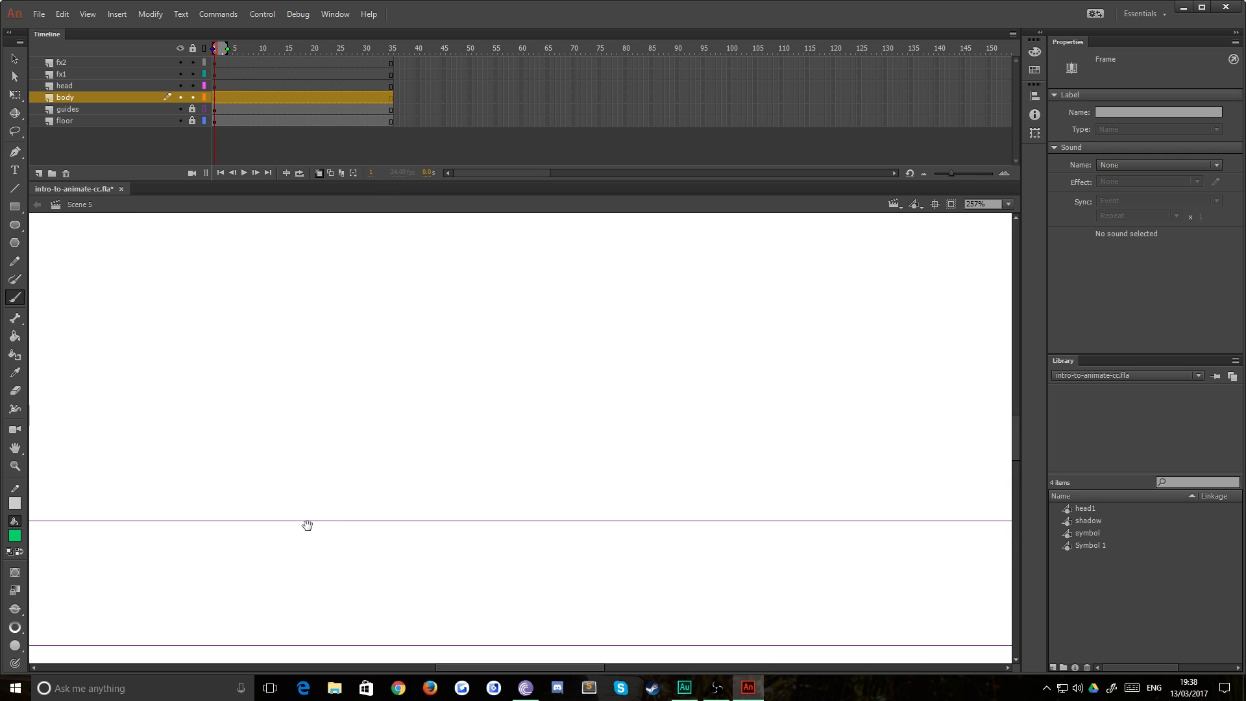
{"action": "scroll", "coordinate": [545, 345], "scroll_direction": "down", "scroll_amount": 4}
{"action": "left_click_drag", "start_coordinate": [481, 407], "coordinate": [518, 419]}
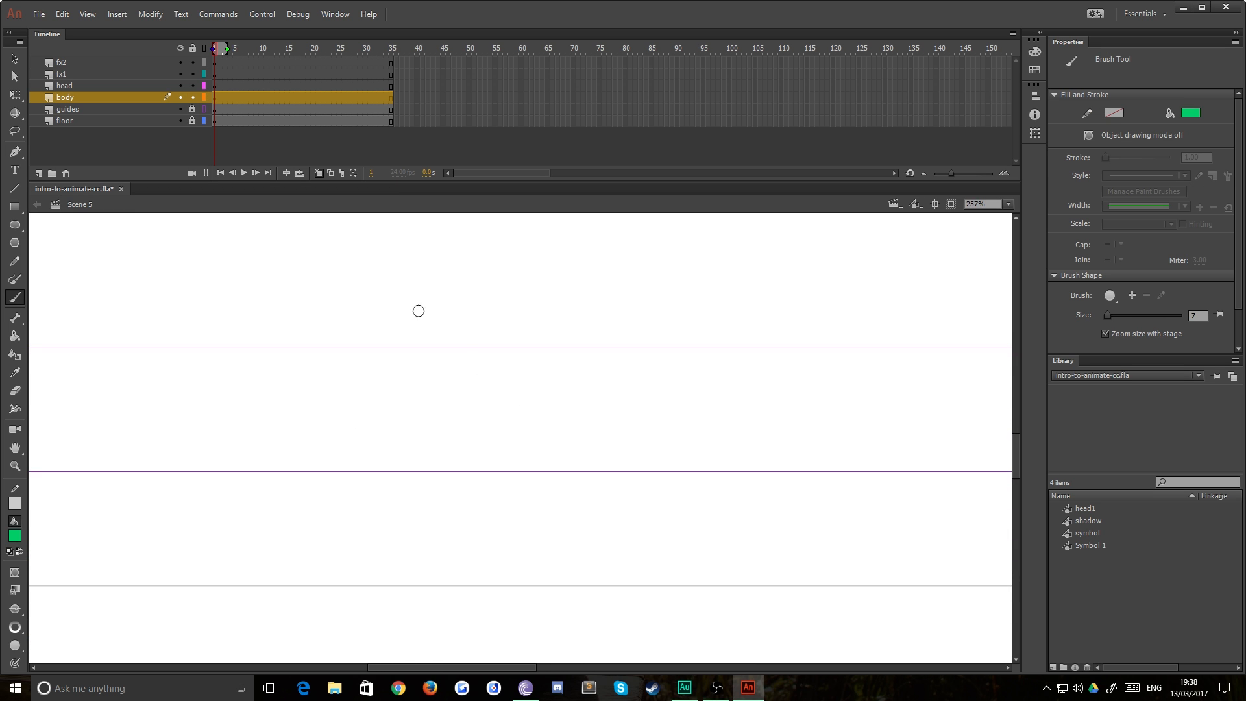
- Draw a green circle without a stroke on the head layer, about 35 px wide and resting on the upper guide
{"action": "left_click", "coordinate": [16, 226]}
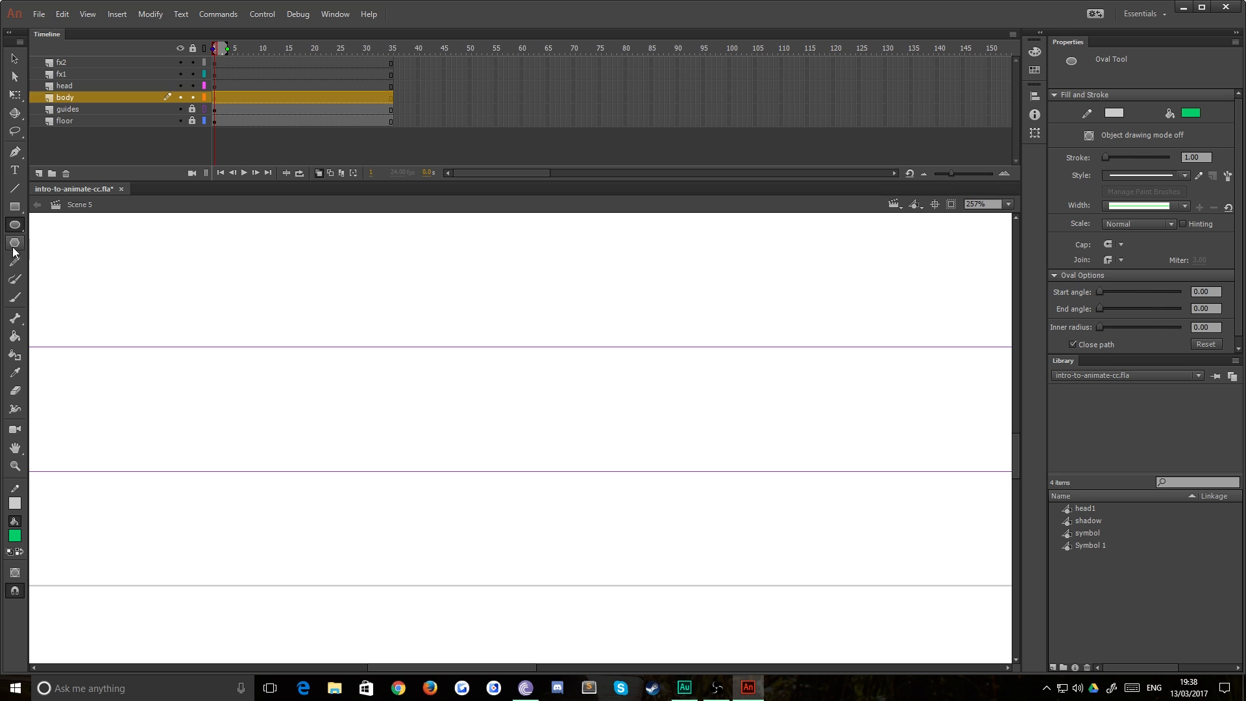
{"action": "left_click", "coordinate": [15, 504]}
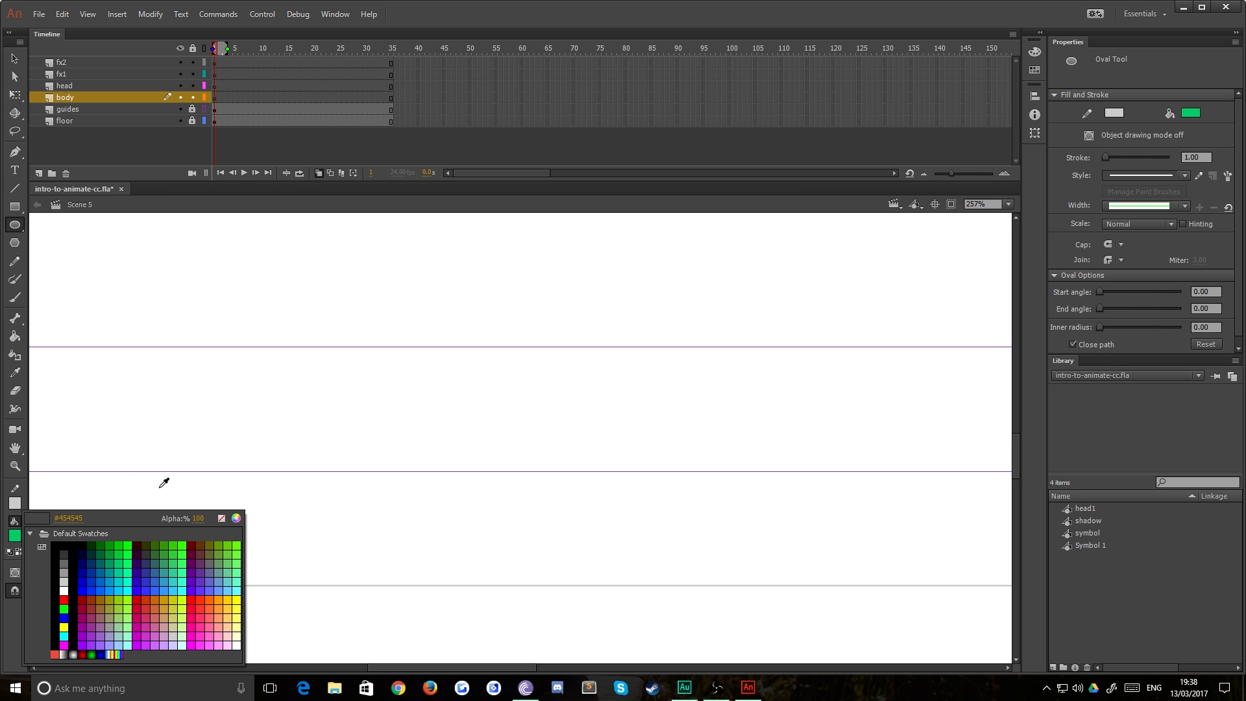
{"action": "left_click", "coordinate": [222, 520]}
{"action": "left_click", "coordinate": [91, 86]}
{"action": "left_click_drag", "start_coordinate": [358, 290], "coordinate": [413, 346]}
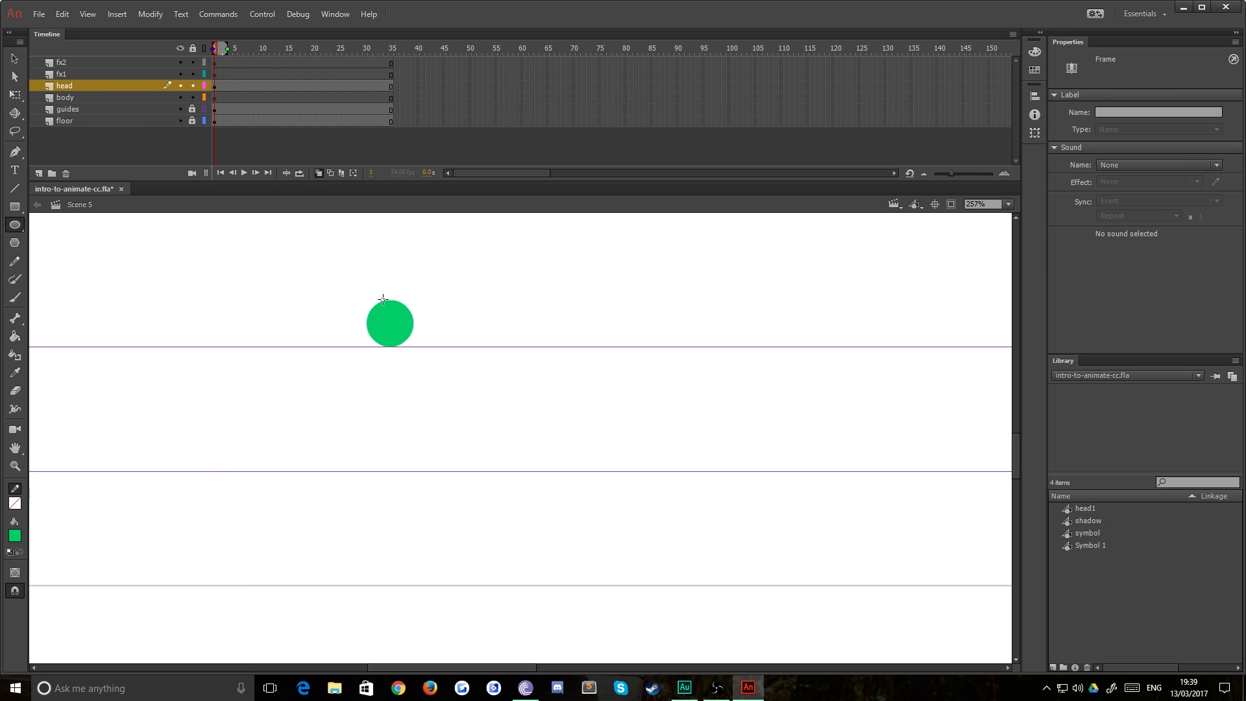
{"action": "left_click_drag", "start_coordinate": [375, 290], "coordinate": [372, 287]}
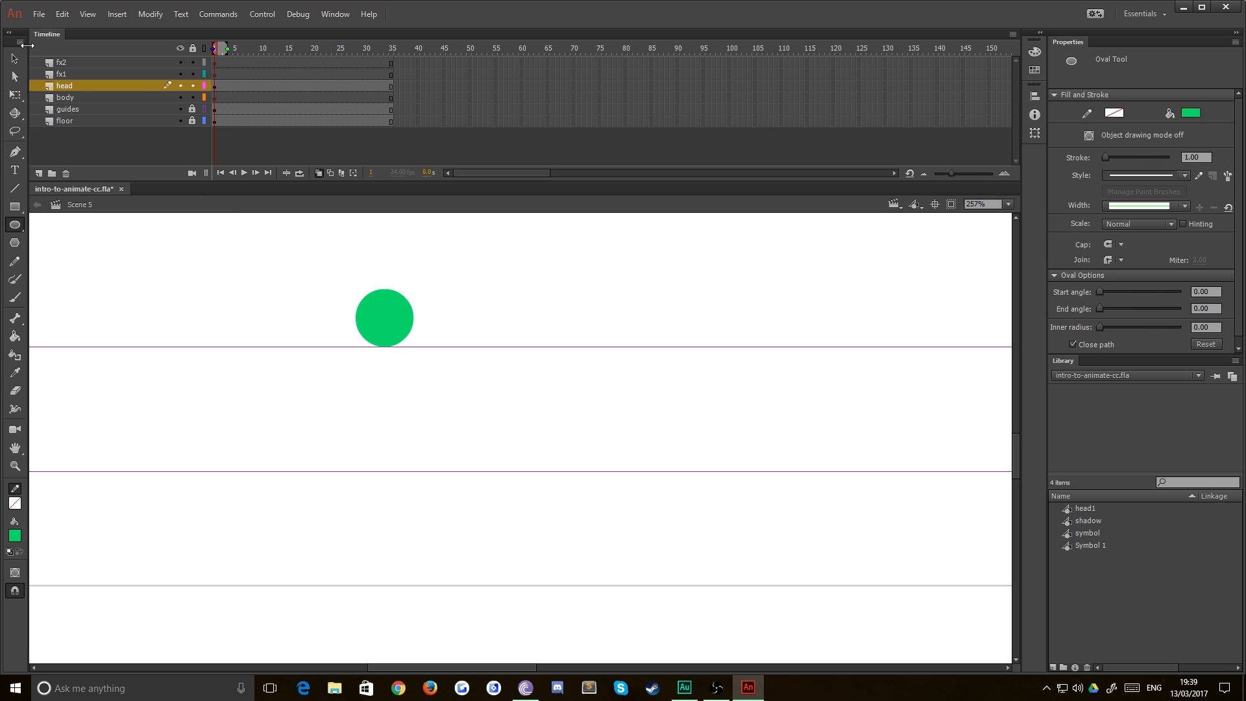
- Convert the green circle to a graphic symbol named head2
{"action": "left_click", "coordinate": [14, 58]}
{"action": "left_click", "coordinate": [377, 328]}
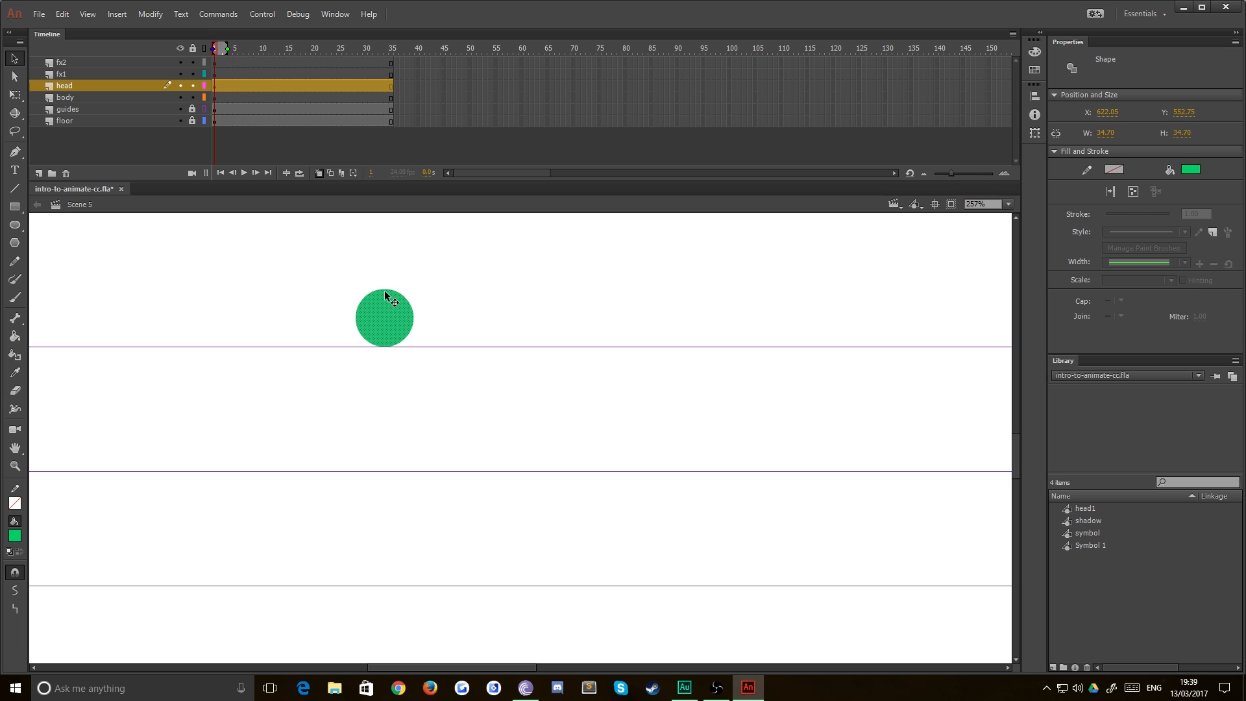
{"action": "right_click", "coordinate": [382, 319]}
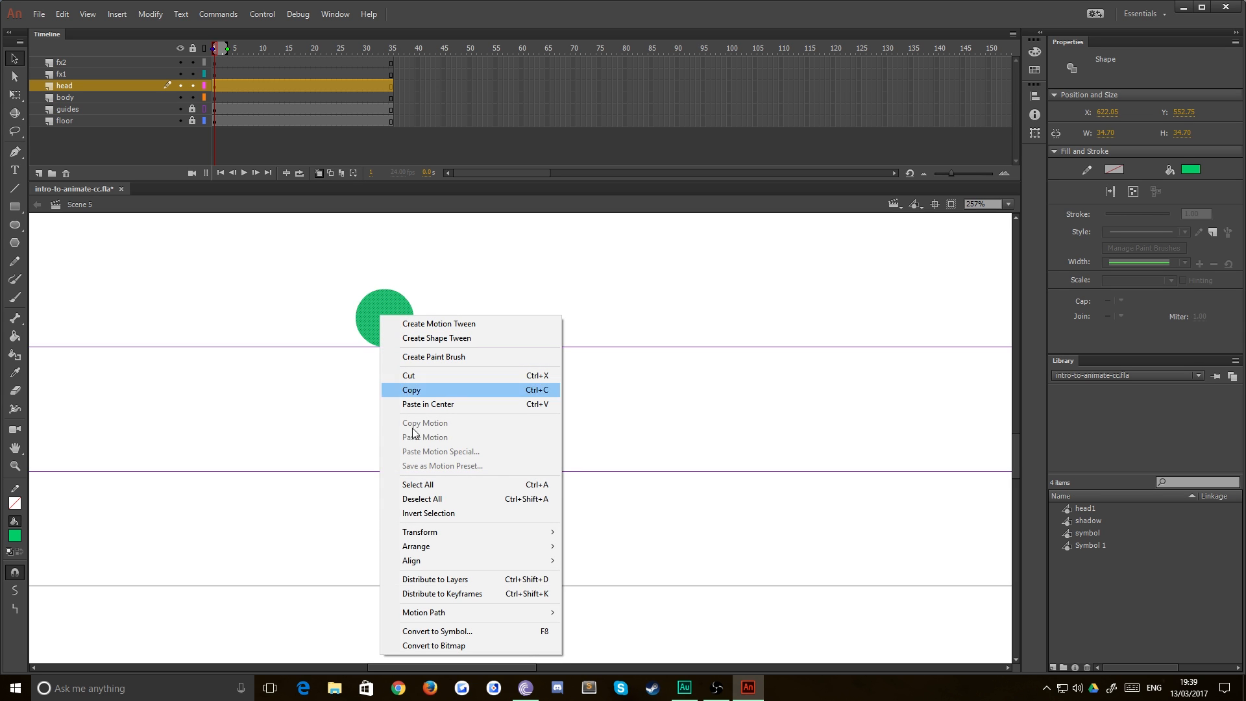
{"action": "left_click", "coordinate": [423, 632]}
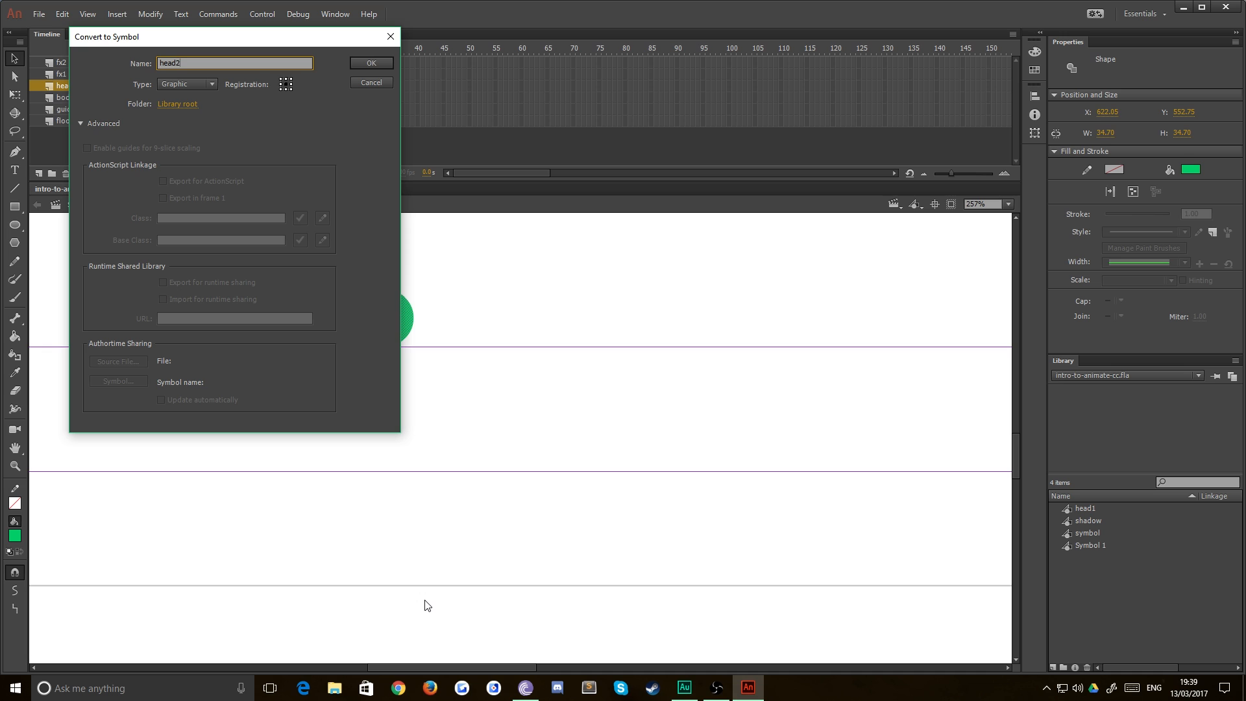
{"action": "key", "text": "Return"}
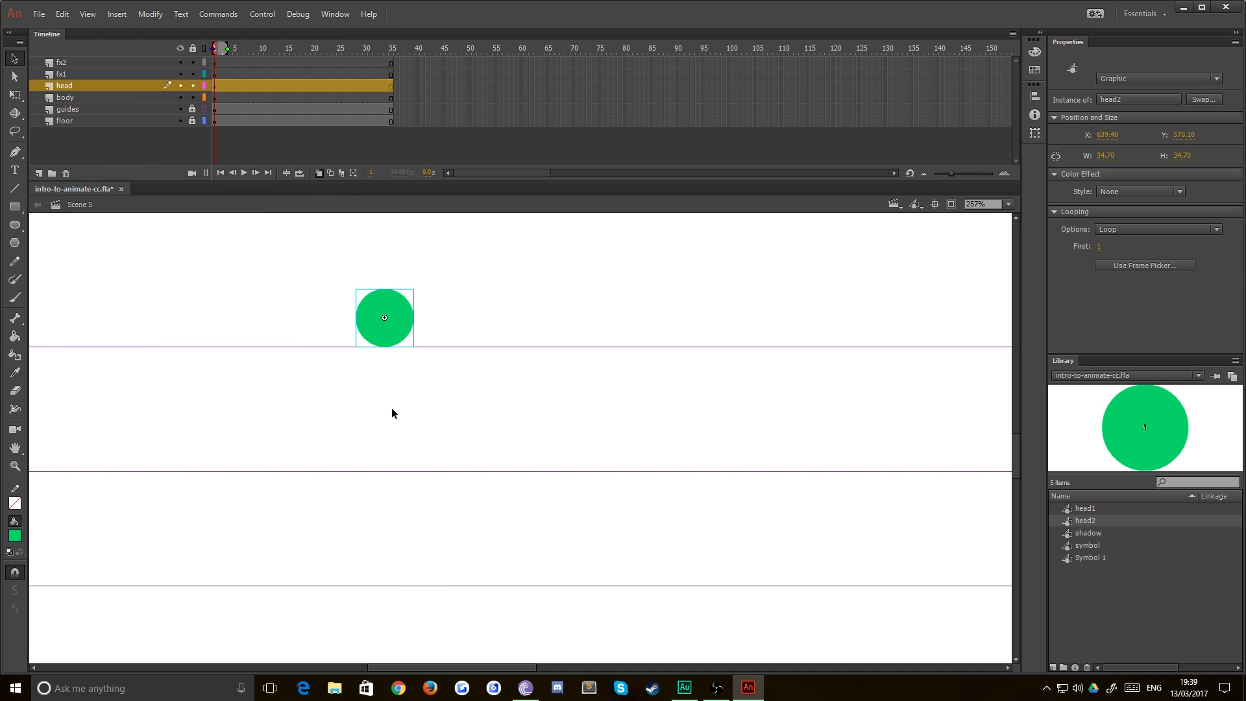
- Open the head2 symbol for editing, with the circle enlarged in view and deselected
{"action": "double_click", "coordinate": [383, 338]}
{"action": "key", "text": "ctrl+equal"}
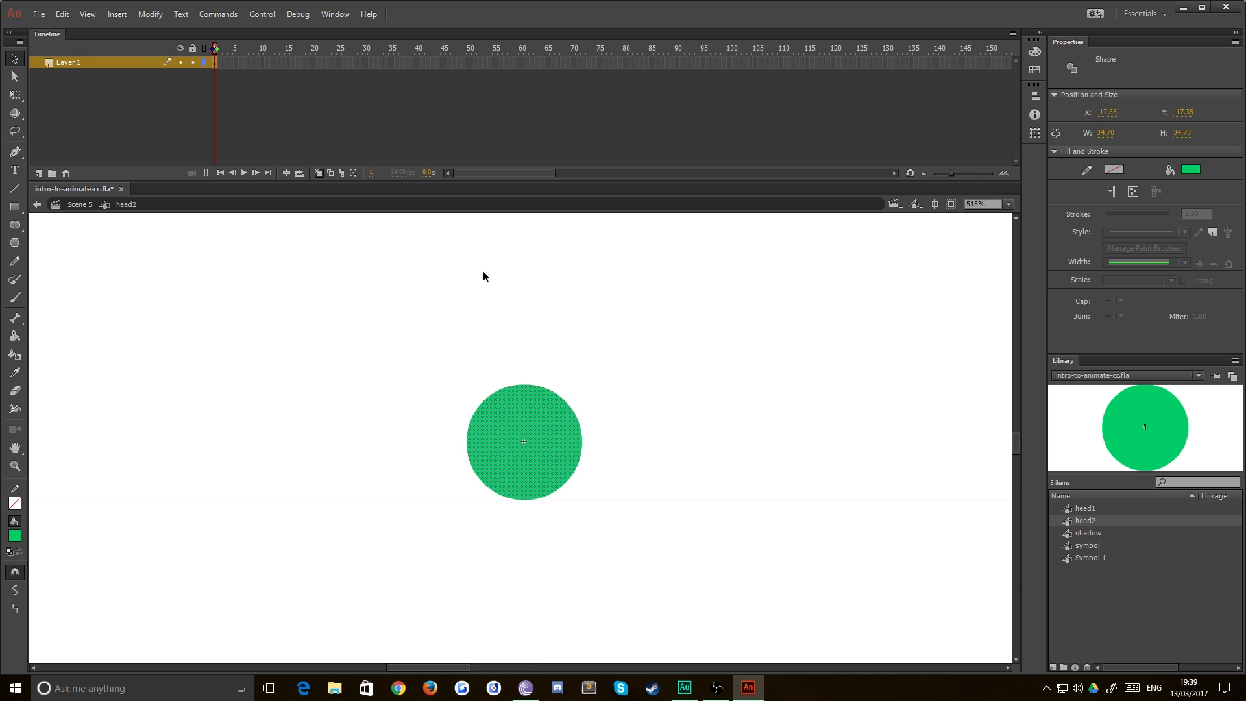
{"action": "key", "text": "ctrl+equal"}
{"action": "key", "text": "space"}
{"action": "left_click_drag", "start_coordinate": [517, 505], "coordinate": [415, 507]}
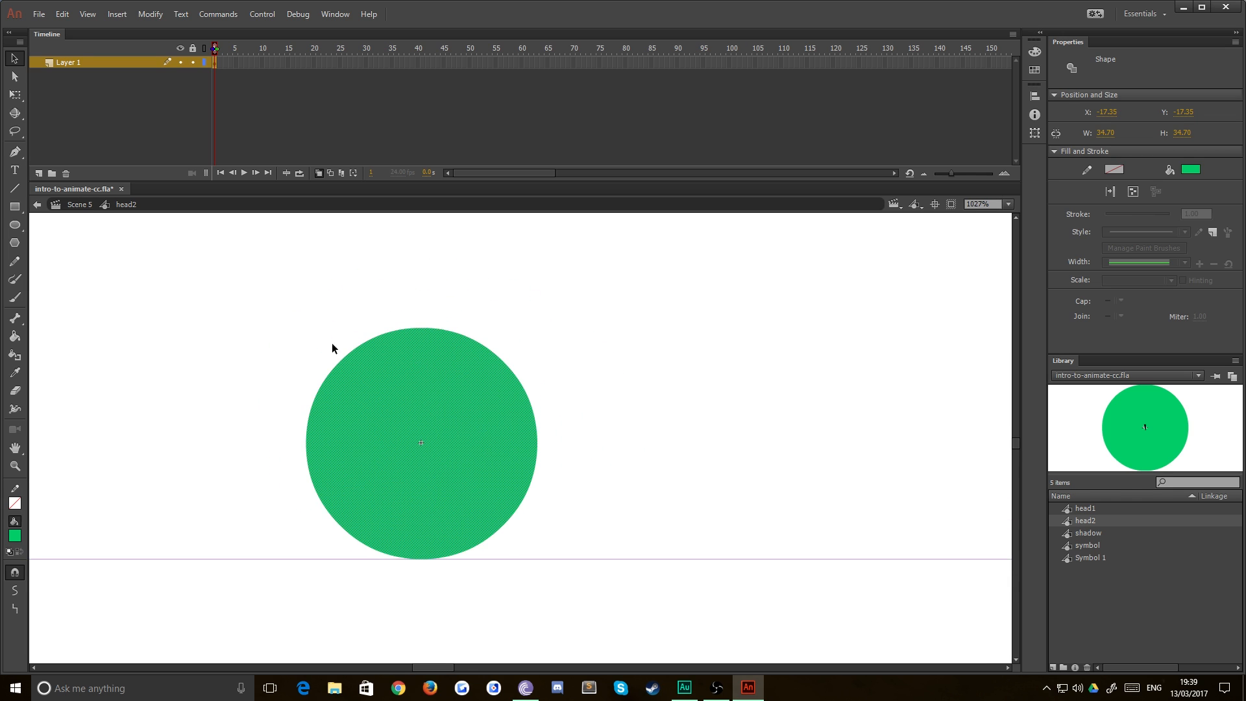
{"action": "left_click", "coordinate": [77, 205]}
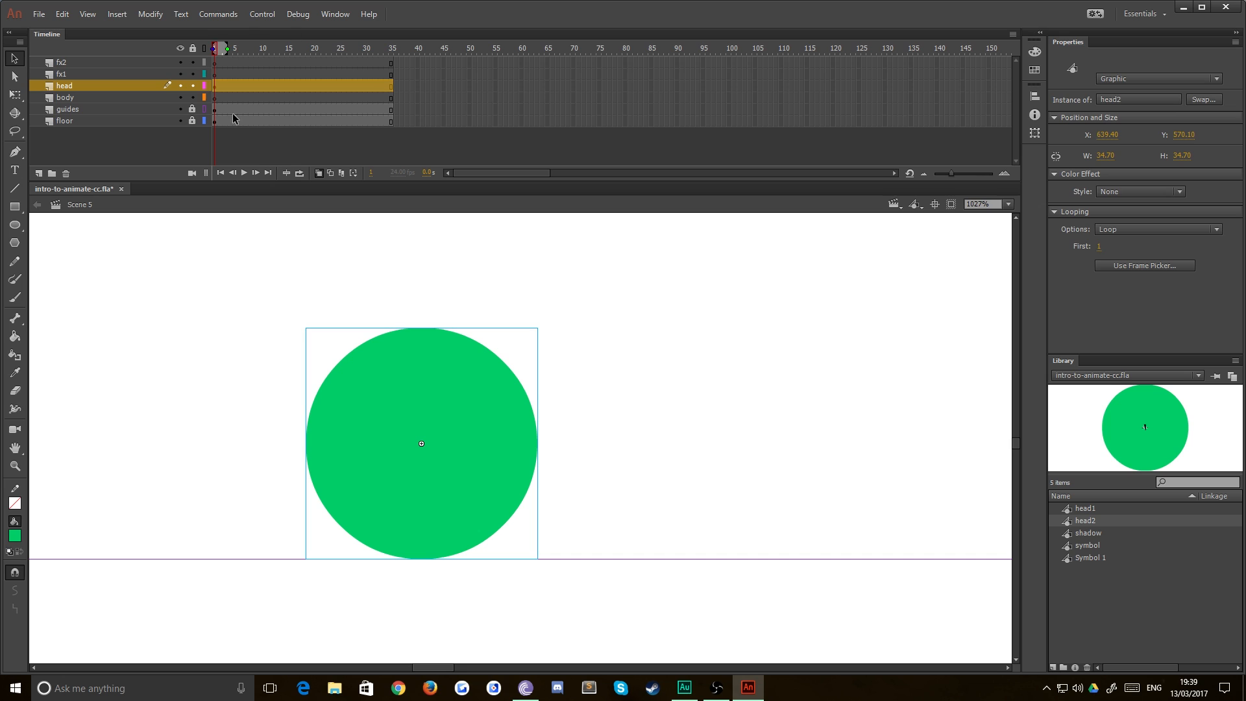
{"action": "double_click", "coordinate": [401, 407]}
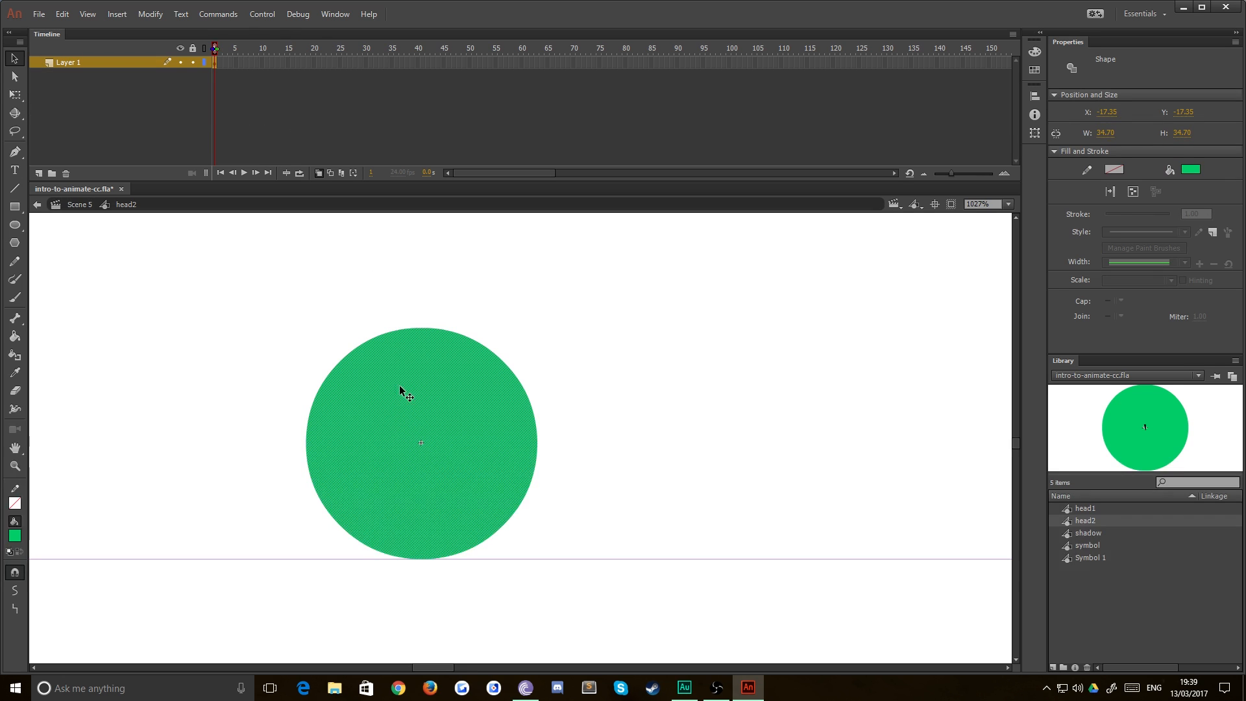
{"action": "left_click", "coordinate": [214, 62]}
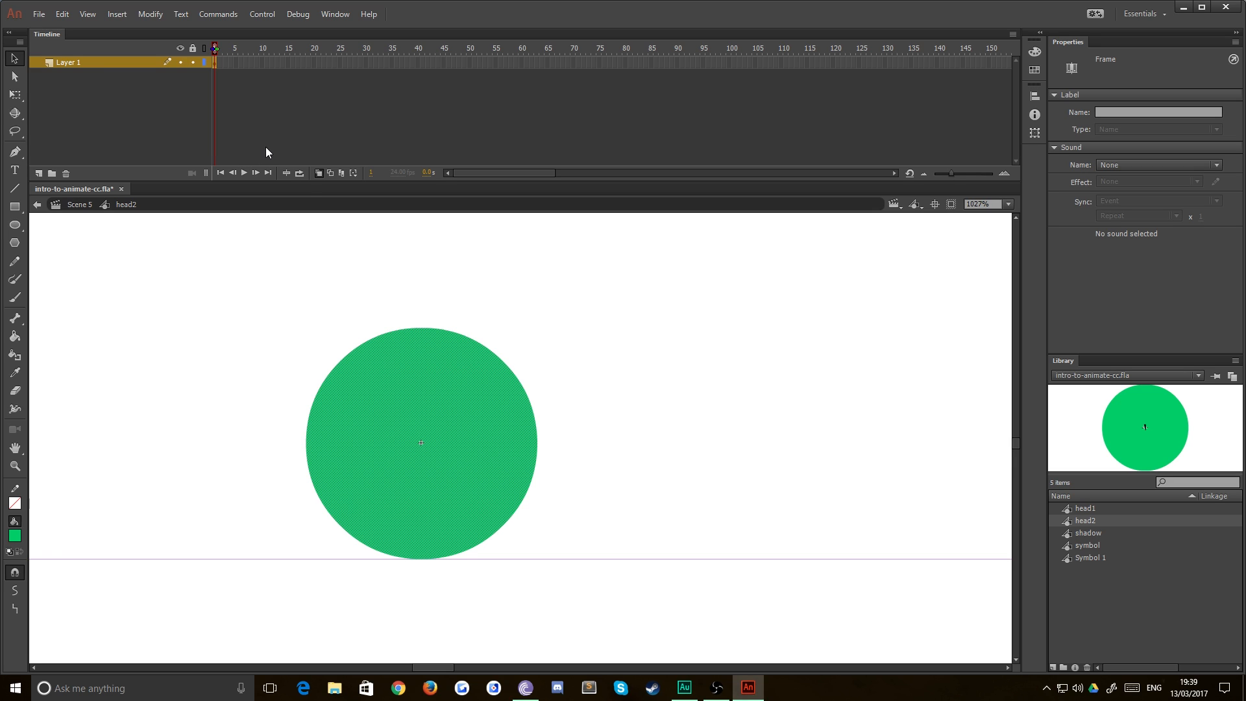
{"action": "left_click", "coordinate": [349, 330]}
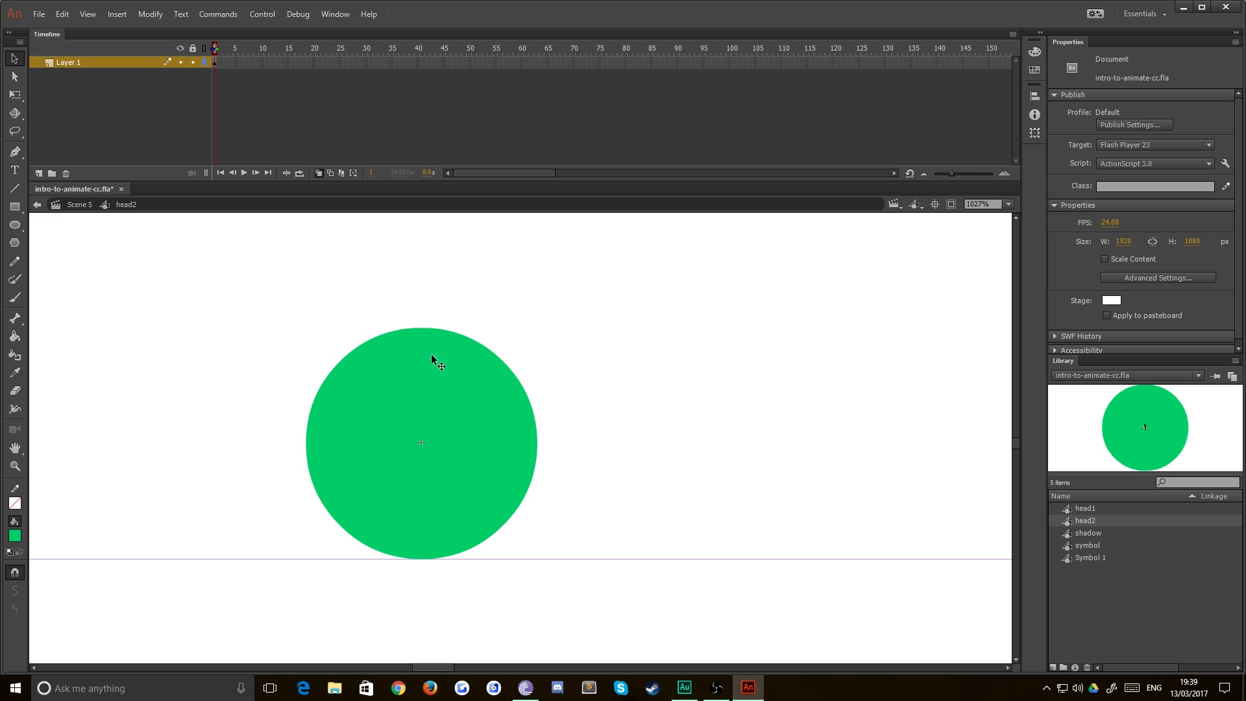
- Add a layer above the circle inside head2, naming the circle's layer base and the new layer eyes
{"action": "left_click", "coordinate": [40, 173]}
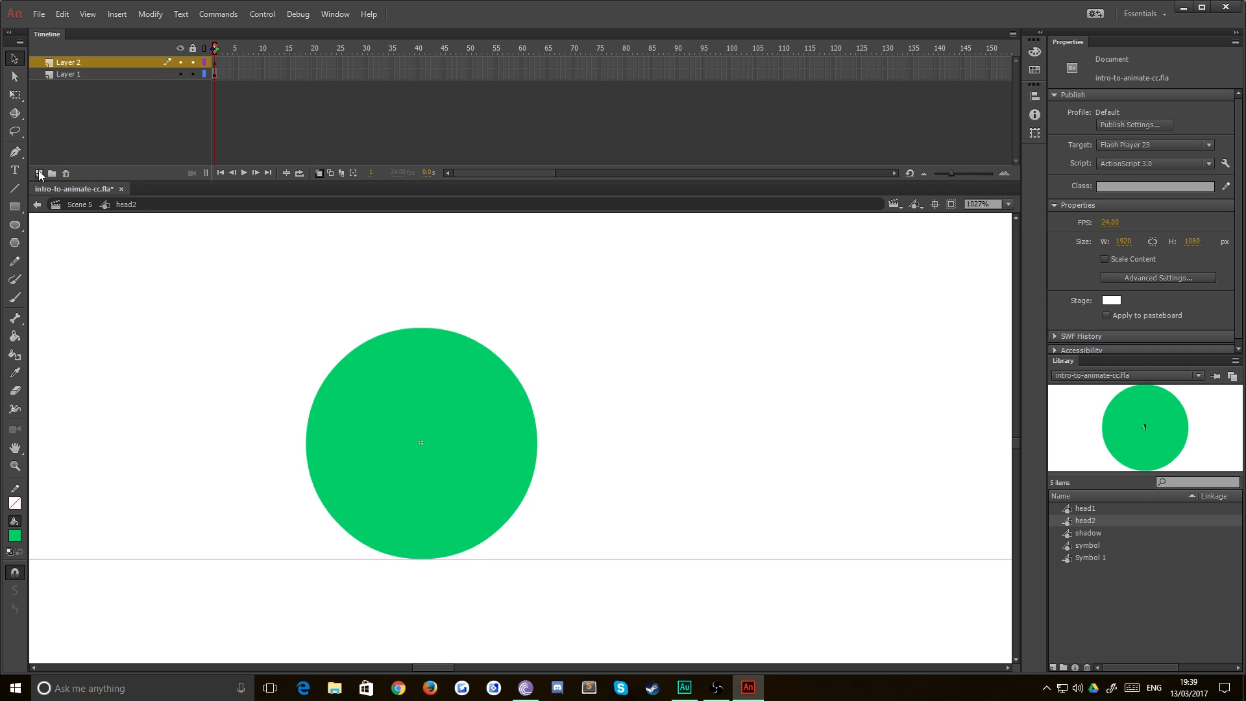
{"action": "double_click", "coordinate": [68, 73]}
{"action": "type", "text": "bas"}
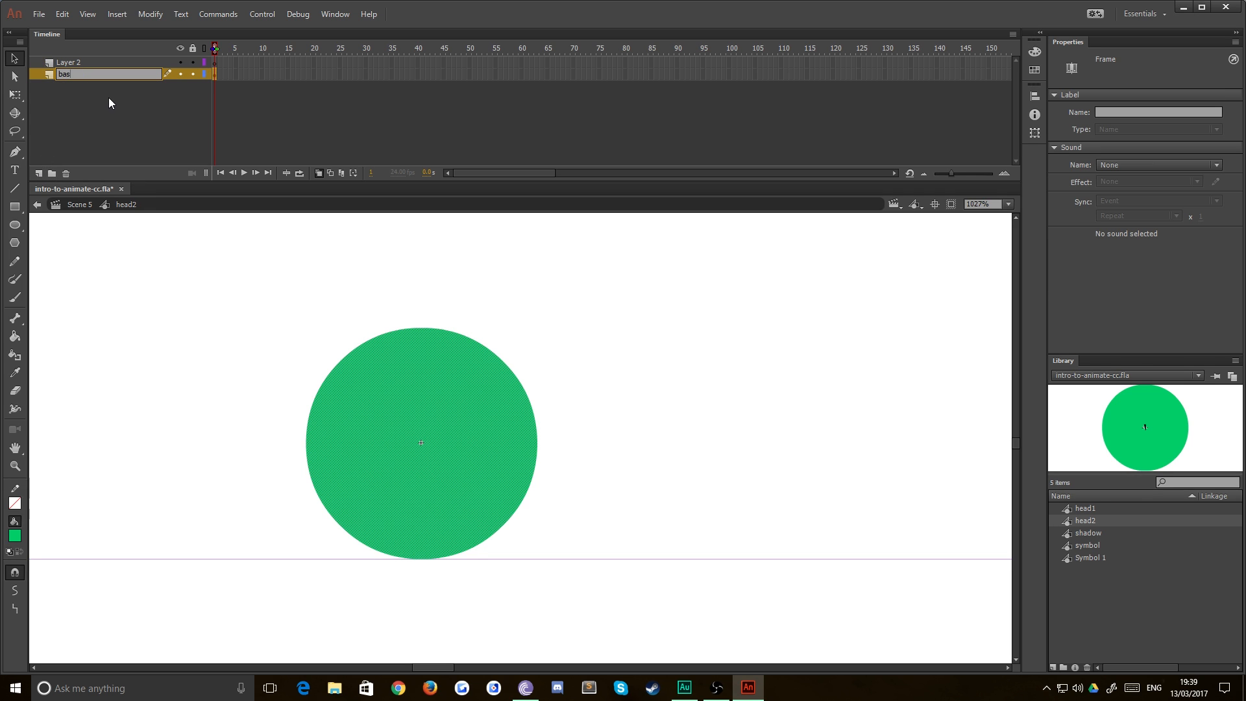
{"action": "type", "text": "e"}
{"action": "key", "text": "Return"}
{"action": "double_click", "coordinate": [69, 63]}
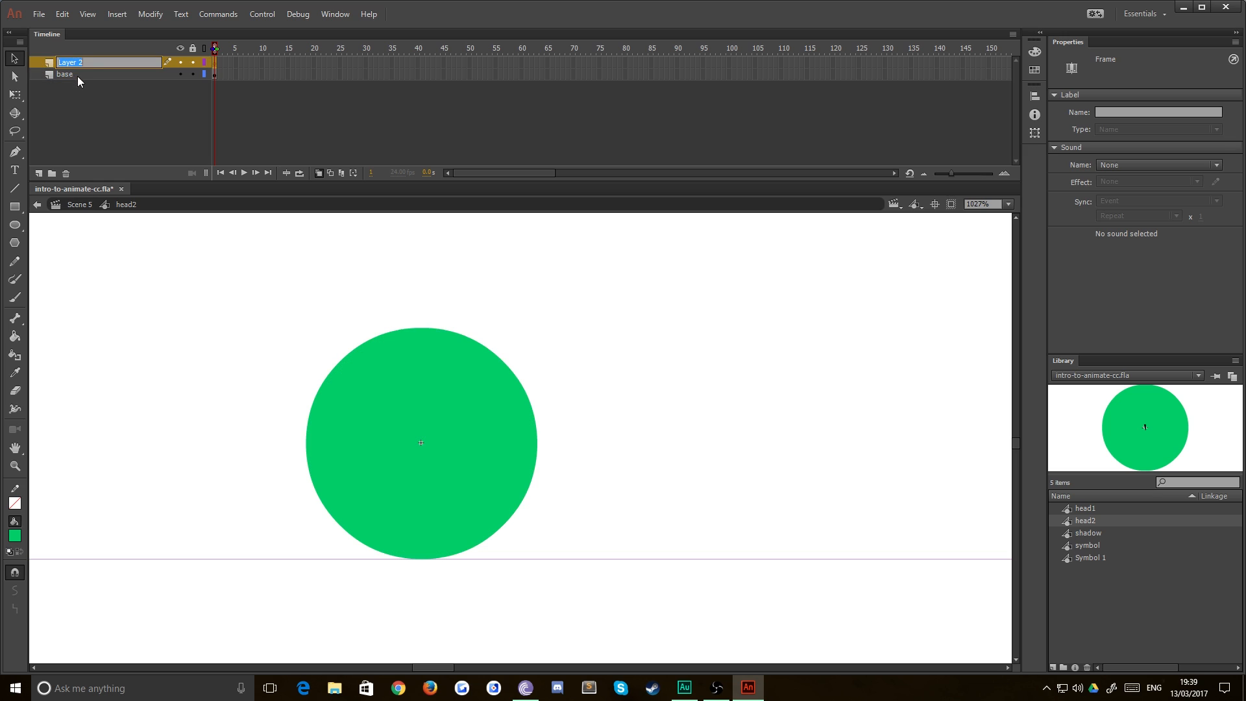
{"action": "type", "text": "eyes"}
{"action": "key", "text": "Return"}
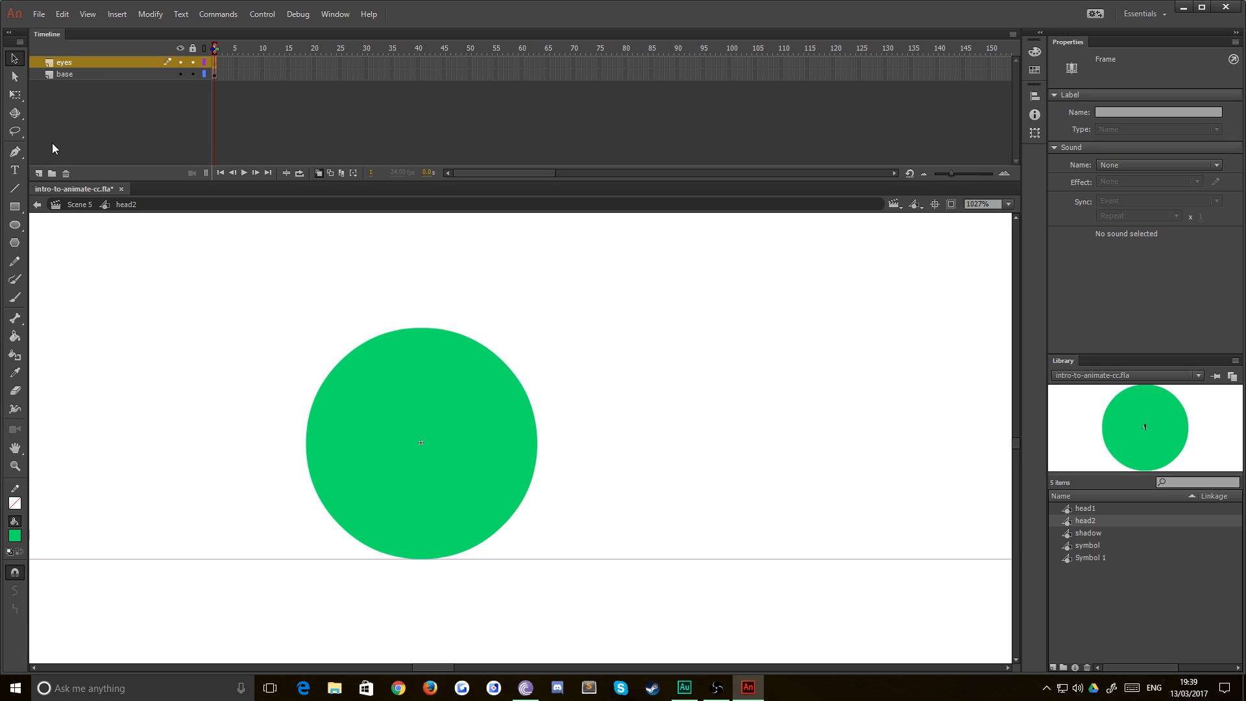
- Paint a round white eye near the circle's centre on the eyes layer with a size 7 brush
{"action": "left_click", "coordinate": [15, 535]}
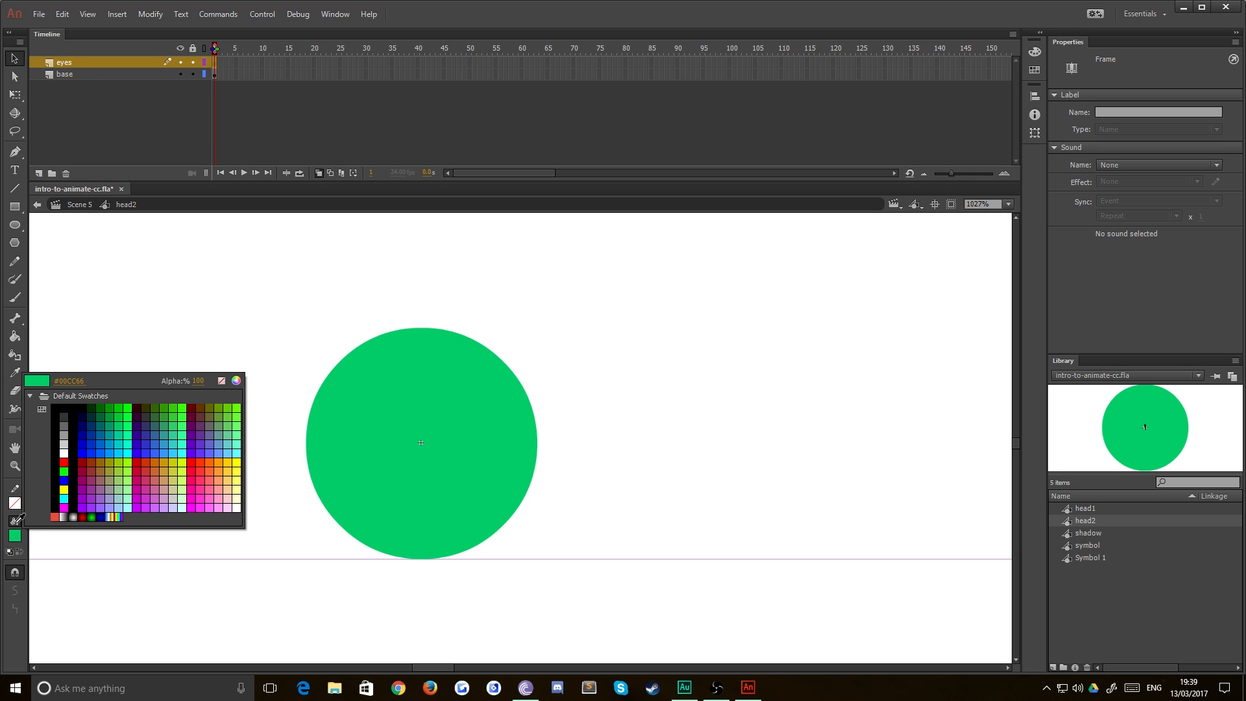
{"action": "left_click", "coordinate": [63, 453]}
{"action": "key", "text": "b"}
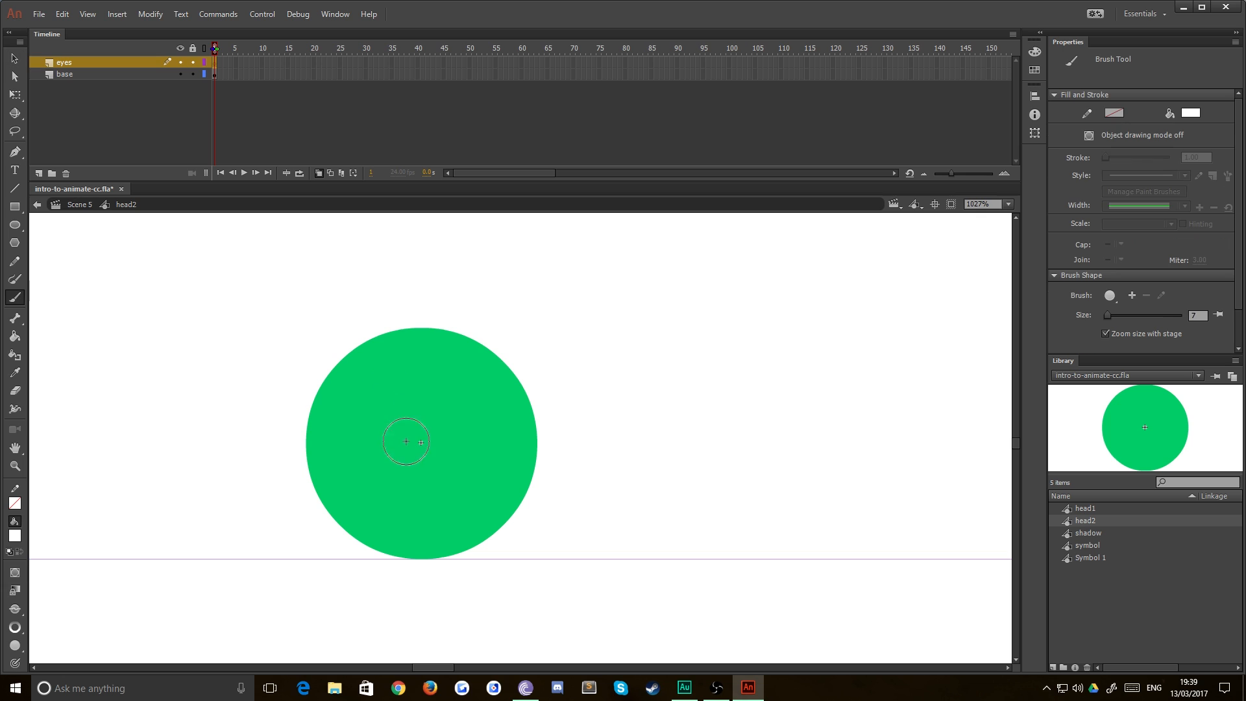
{"action": "left_click_drag", "start_coordinate": [423, 435], "coordinate": [433, 436]}
- Paint a narrower white eye near the circle's right edge with a size 5 brush, redoing the first attempt
{"action": "key", "text": "bracketleft"}
{"action": "key", "text": "bracketleft"}
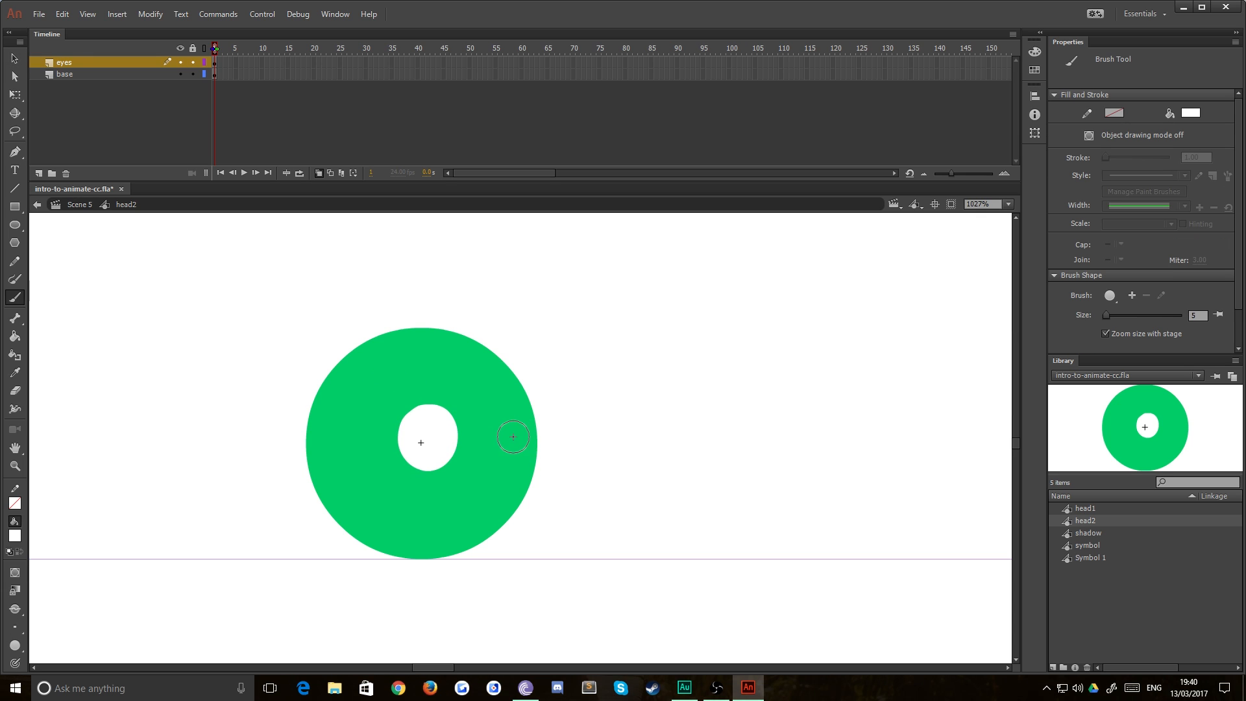
{"action": "left_click_drag", "start_coordinate": [514, 428], "coordinate": [510, 467]}
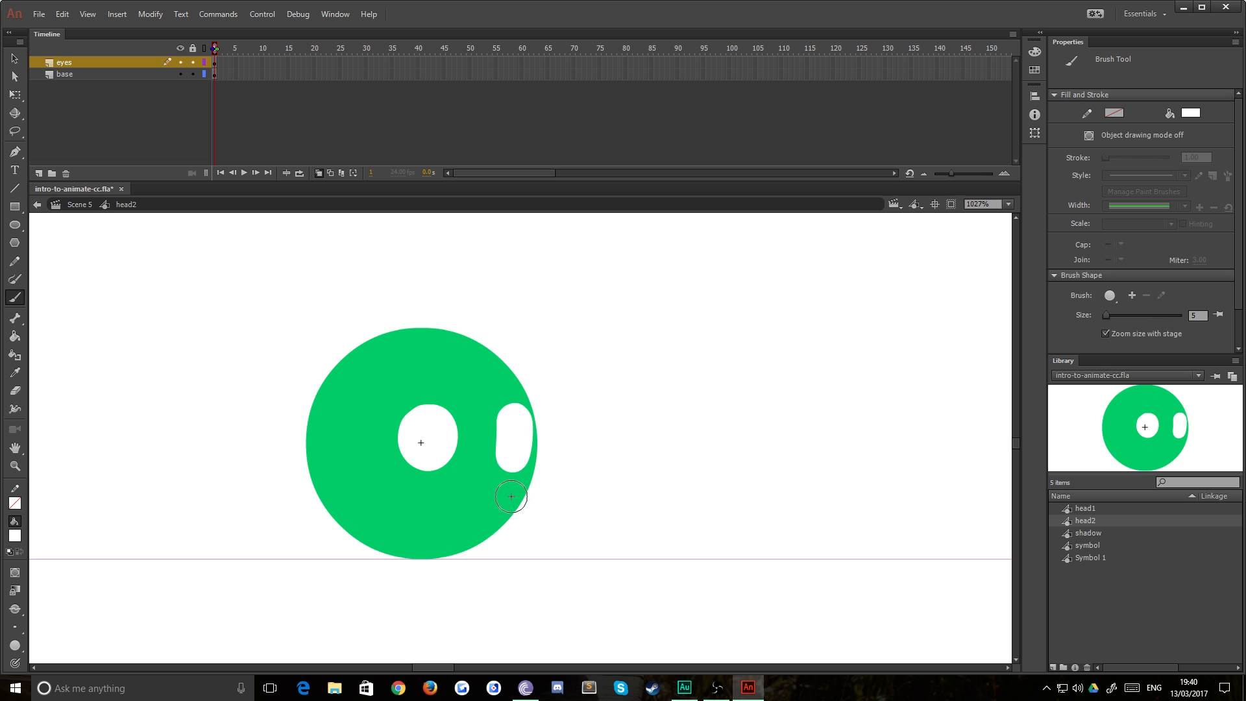
{"action": "key", "text": "ctrl+z"}
{"action": "left_click_drag", "start_coordinate": [514, 411], "coordinate": [512, 465]}
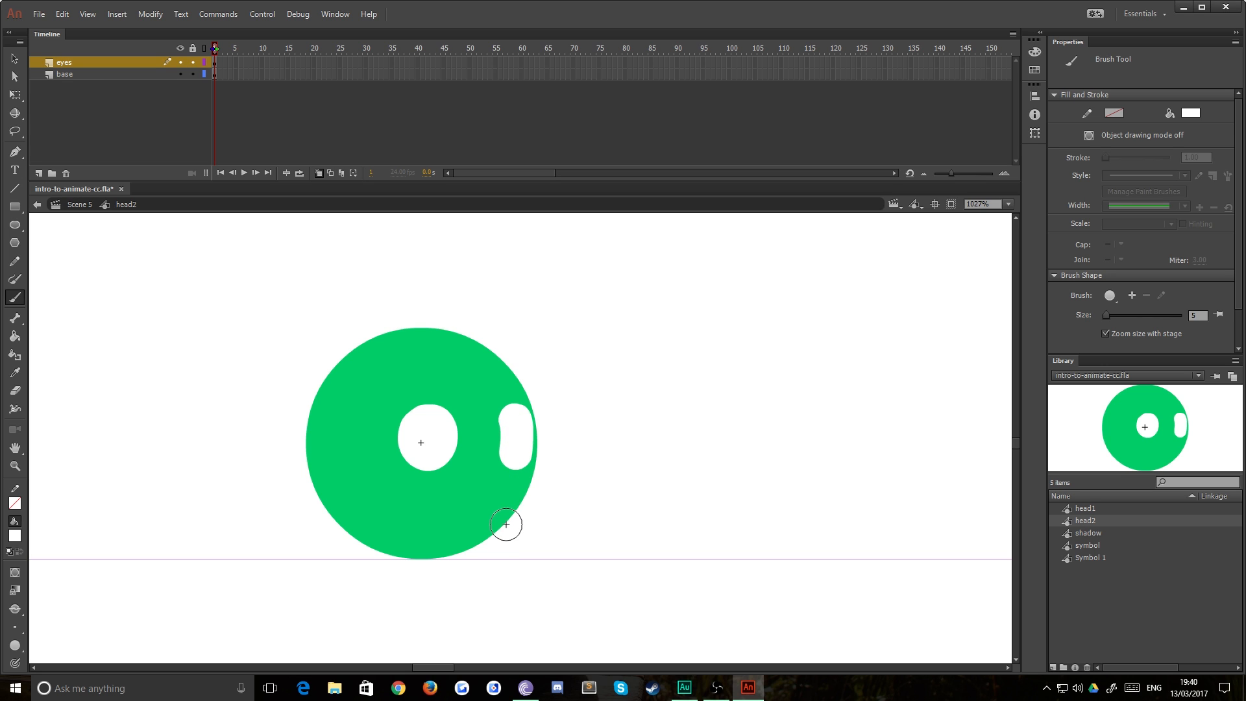
- Set the fill colour to black and add a layer named pupils above the eyes layer
{"action": "left_click", "coordinate": [15, 535]}
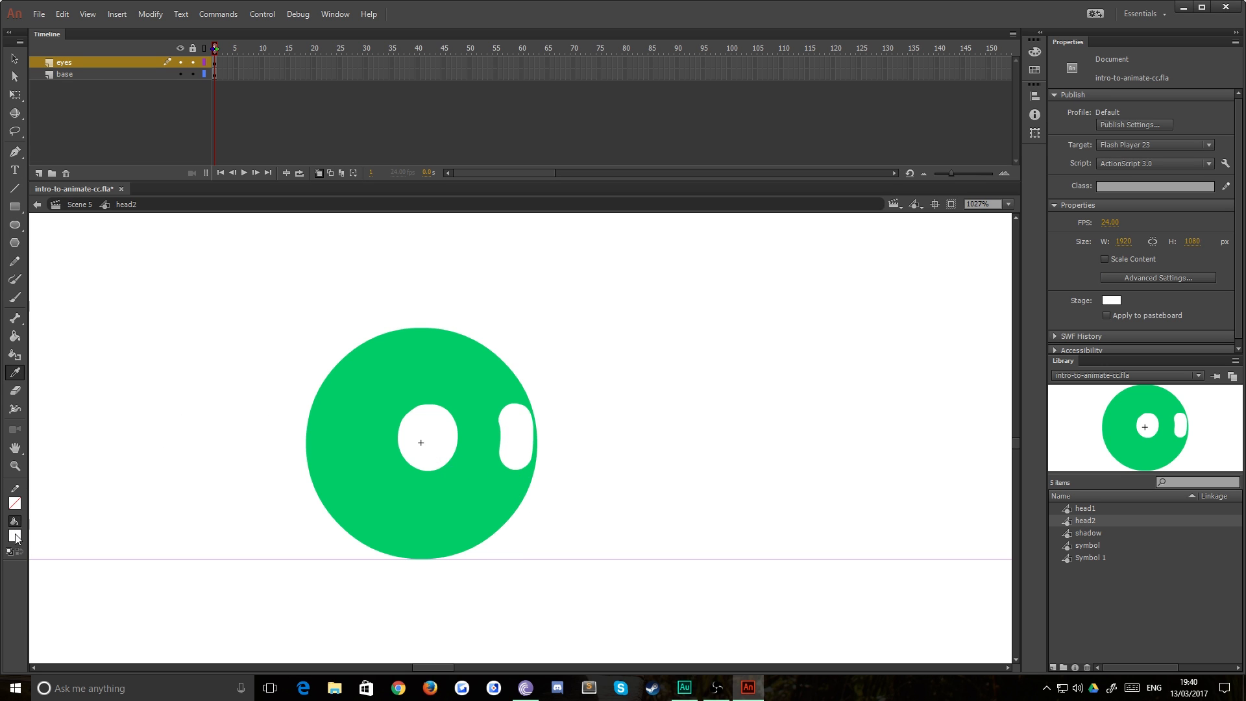
{"action": "left_click", "coordinate": [56, 438]}
{"action": "left_click", "coordinate": [39, 173]}
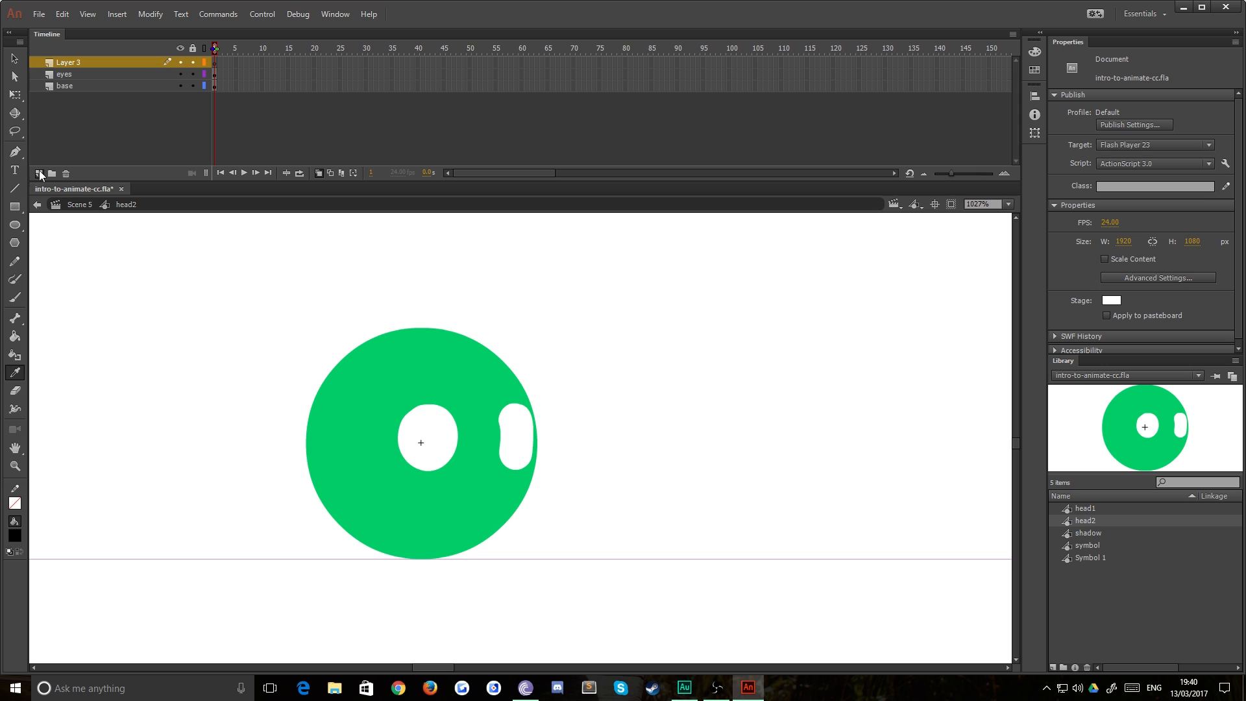
{"action": "double_click", "coordinate": [72, 61]}
{"action": "type", "text": "pu"}
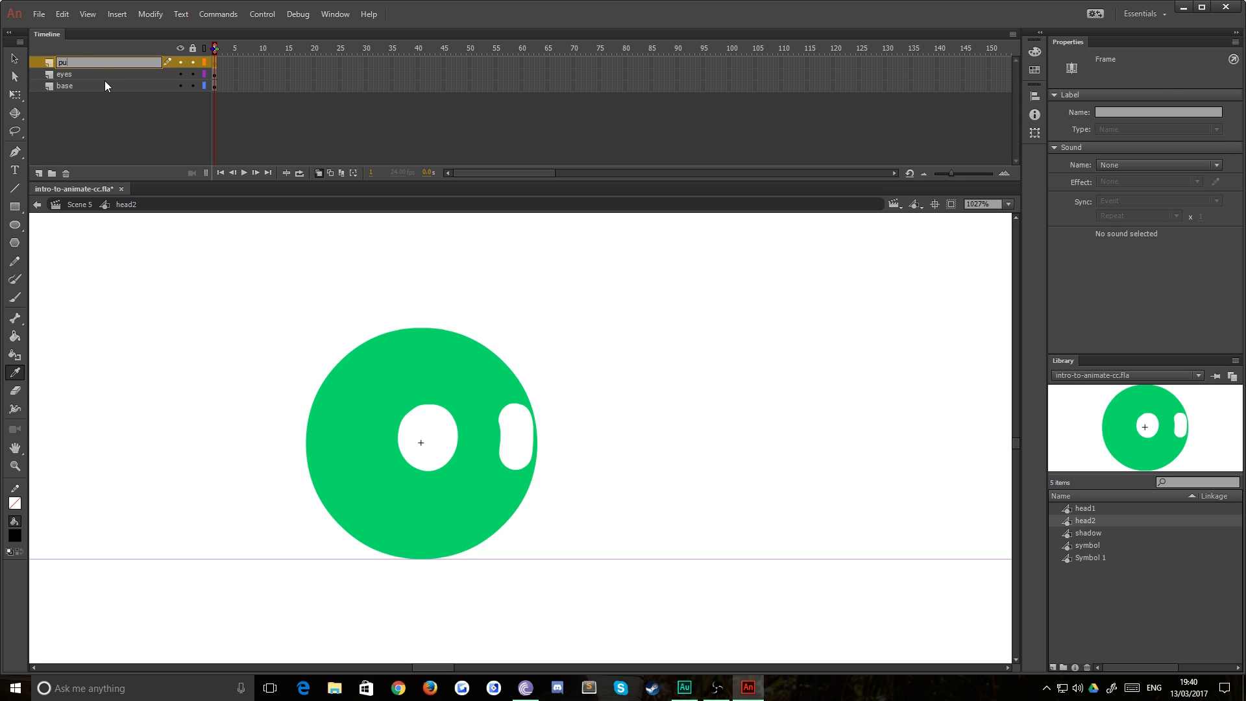
{"action": "type", "text": "pils"}
{"action": "key", "text": "Return"}
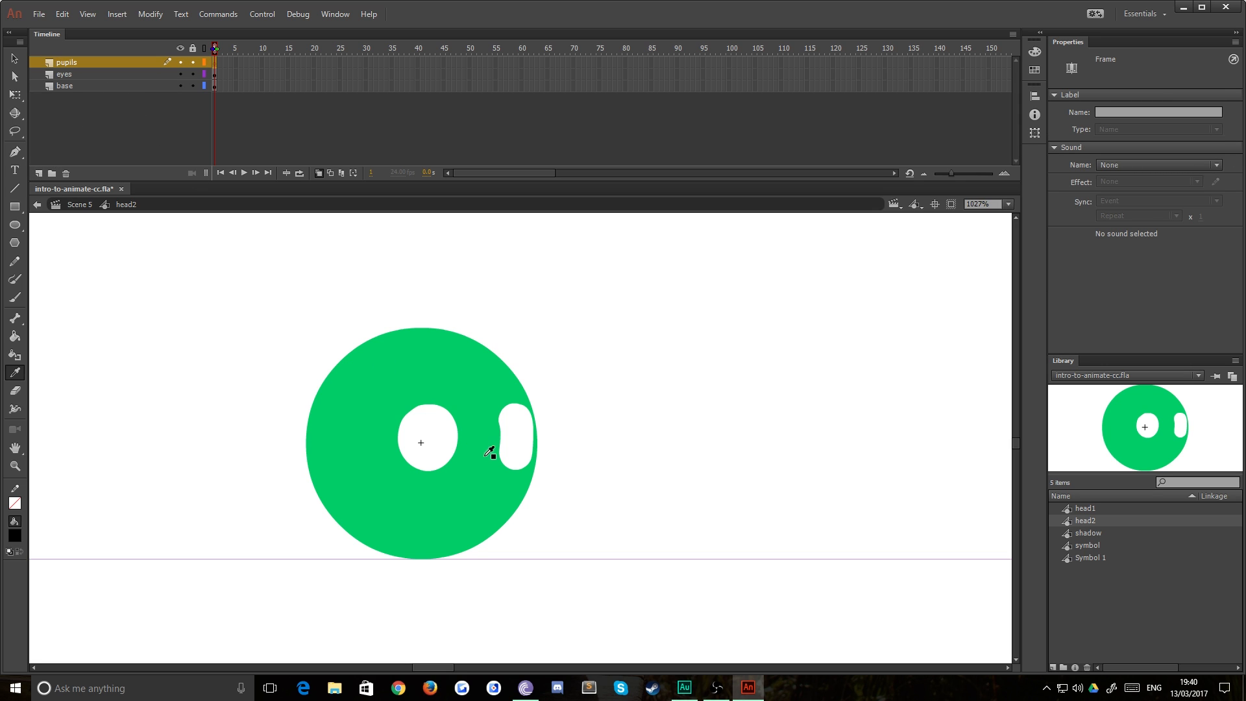
- Paint a black pupil toward the lower right of each eye with a size 2 brush
{"action": "key", "text": "b"}
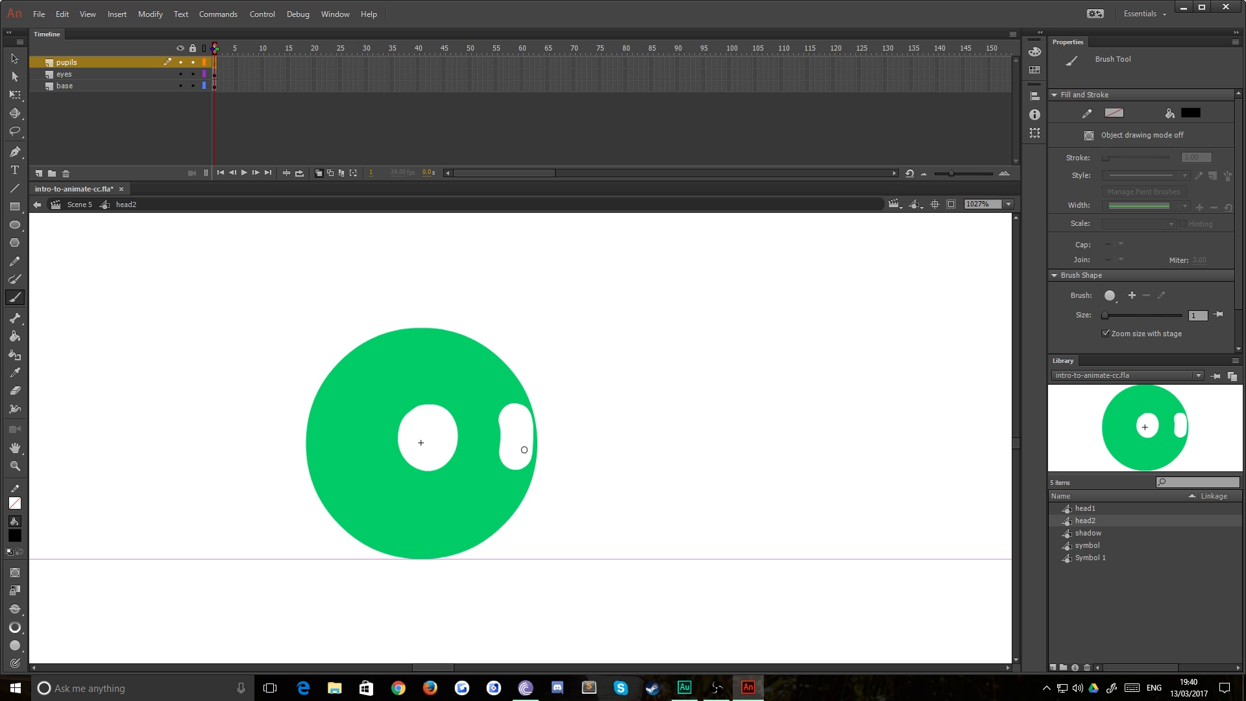
{"action": "key", "text": "bracketright"}
{"action": "left_click", "coordinate": [526, 448]}
{"action": "left_click", "coordinate": [448, 446]}
- Sample the eye's white and fill out the left side of the narrower eye on the eyes layer
{"action": "key", "text": "i"}
{"action": "left_click", "coordinate": [510, 430]}
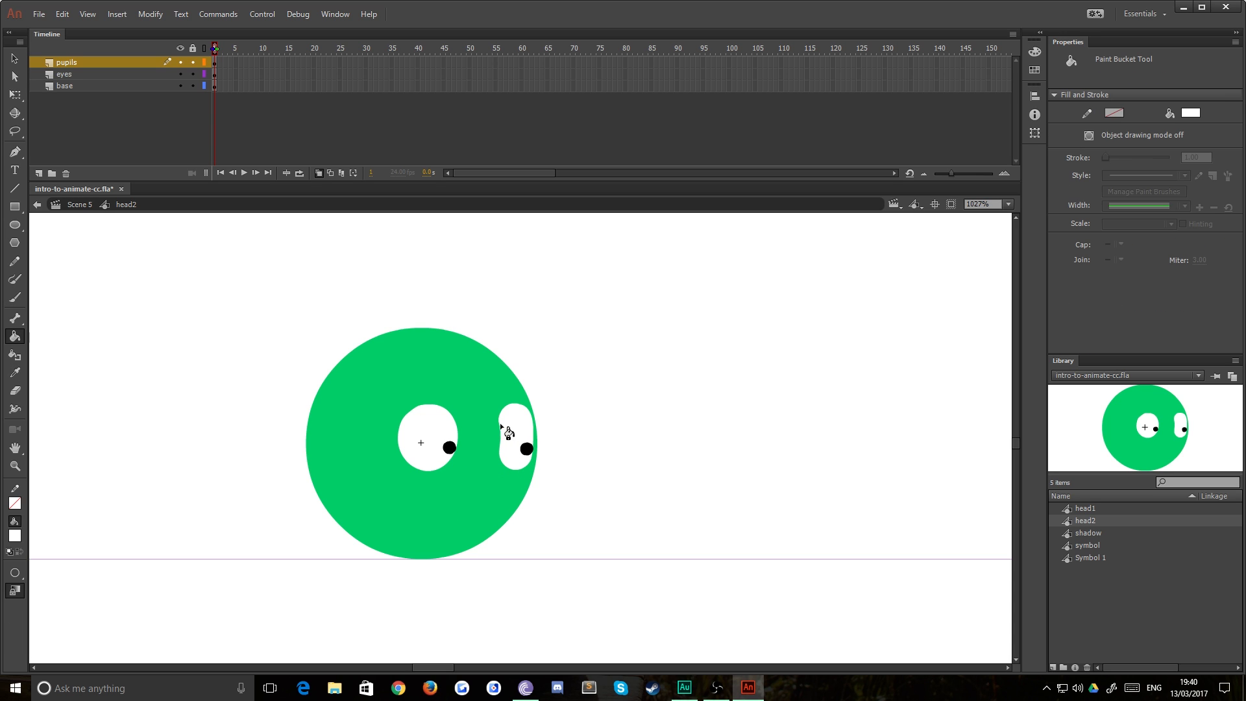
{"action": "key", "text": "b"}
{"action": "left_click", "coordinate": [215, 74]}
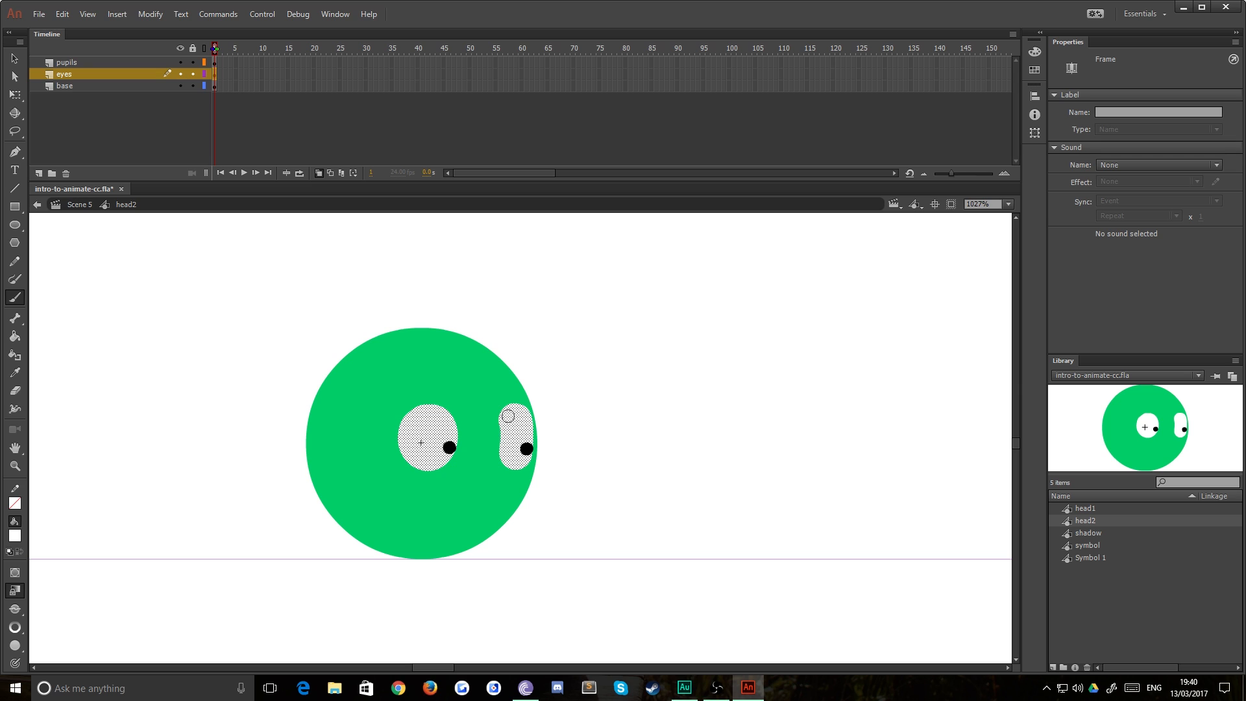
{"action": "mouse_move", "coordinate": [505, 415]}
{"action": "left_mouse_down"}
{"action": "mouse_move", "coordinate": [500, 454]}
{"action": "mouse_move", "coordinate": [510, 459]}
{"action": "mouse_move", "coordinate": [509, 412]}
{"action": "mouse_move", "coordinate": [500, 448]}
{"action": "mouse_move", "coordinate": [516, 462]}
{"action": "mouse_move", "coordinate": [510, 437]}
{"action": "left_mouse_up"}
- Return to Scene 5 to check the finished head, deselect it, and reopen the head2 symbol for editing
{"action": "left_click", "coordinate": [76, 203]}
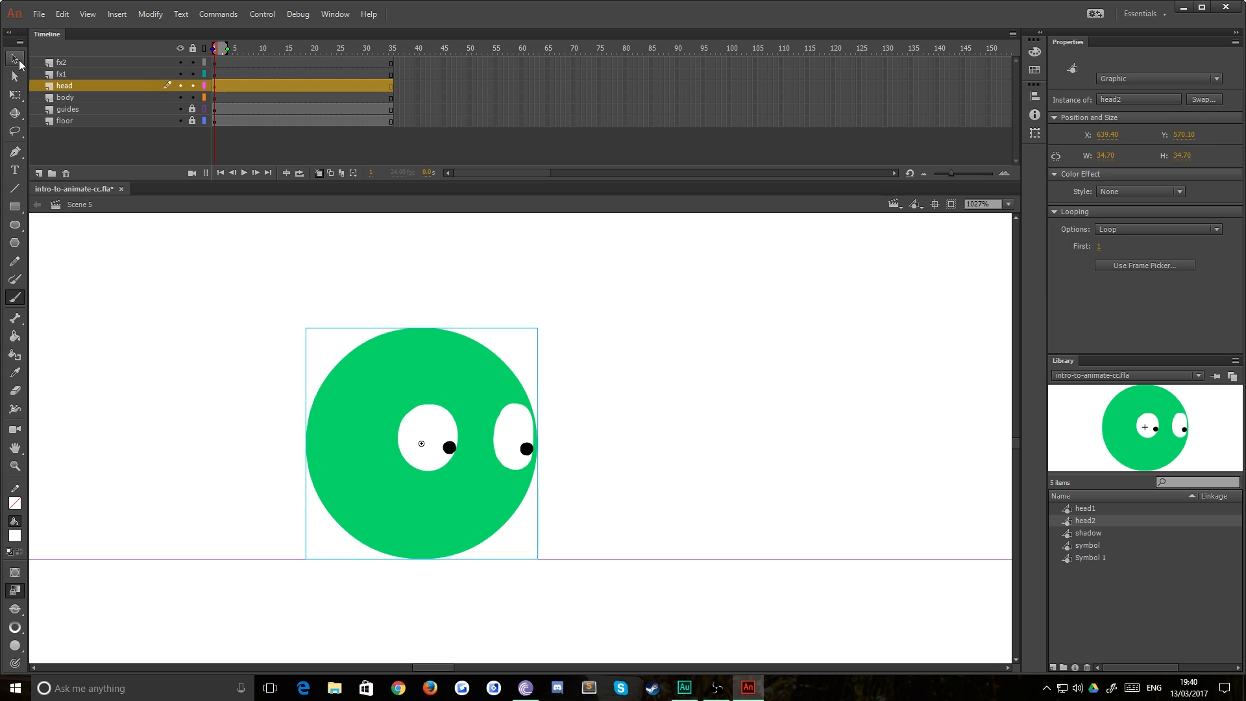
{"action": "left_click", "coordinate": [14, 60]}
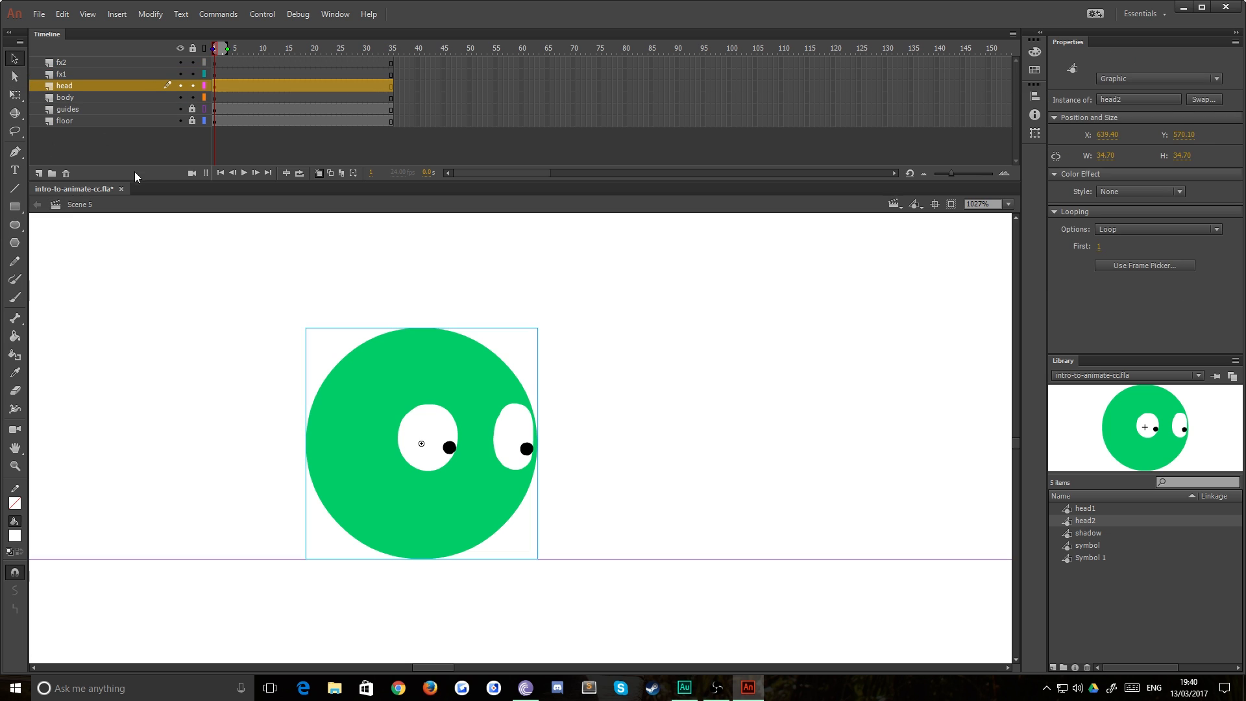
{"action": "left_click", "coordinate": [267, 309]}
{"action": "double_click", "coordinate": [405, 403]}
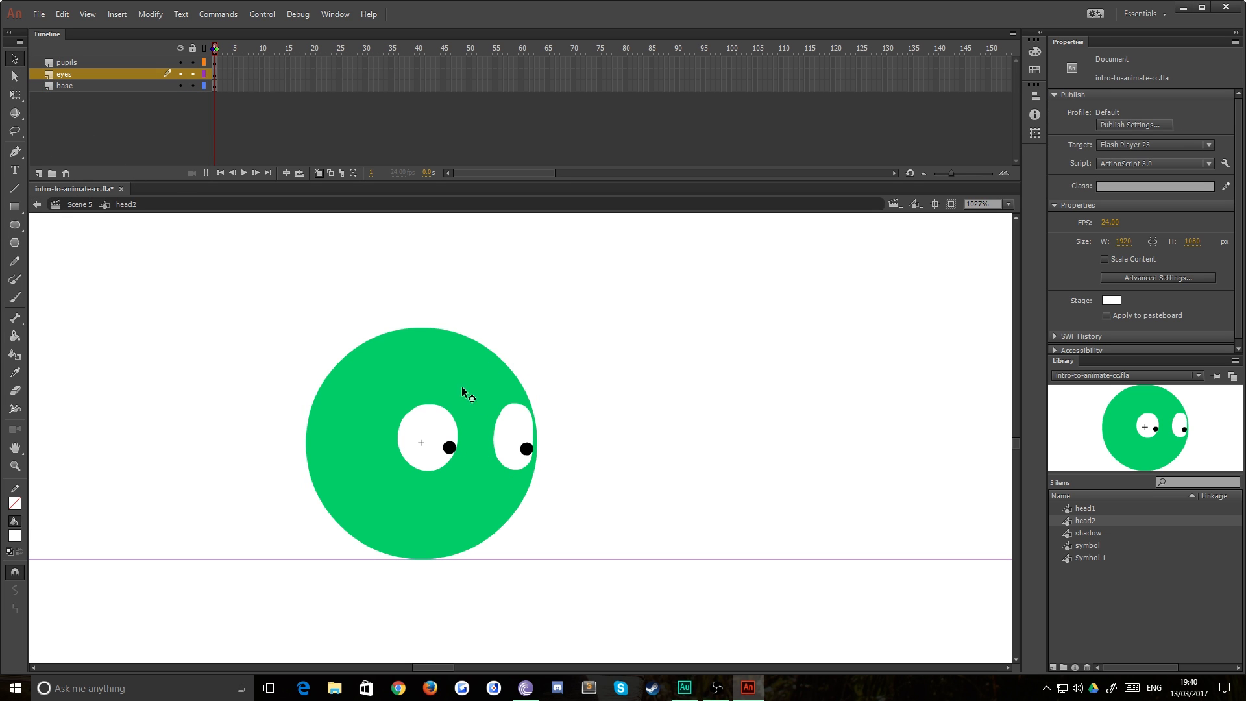
- Extend all three head2 layers to frame 25 and add keyframes at frame 8 on the eyes and pupils layers
{"action": "left_click_drag", "start_coordinate": [228, 80], "coordinate": [336, 59]}
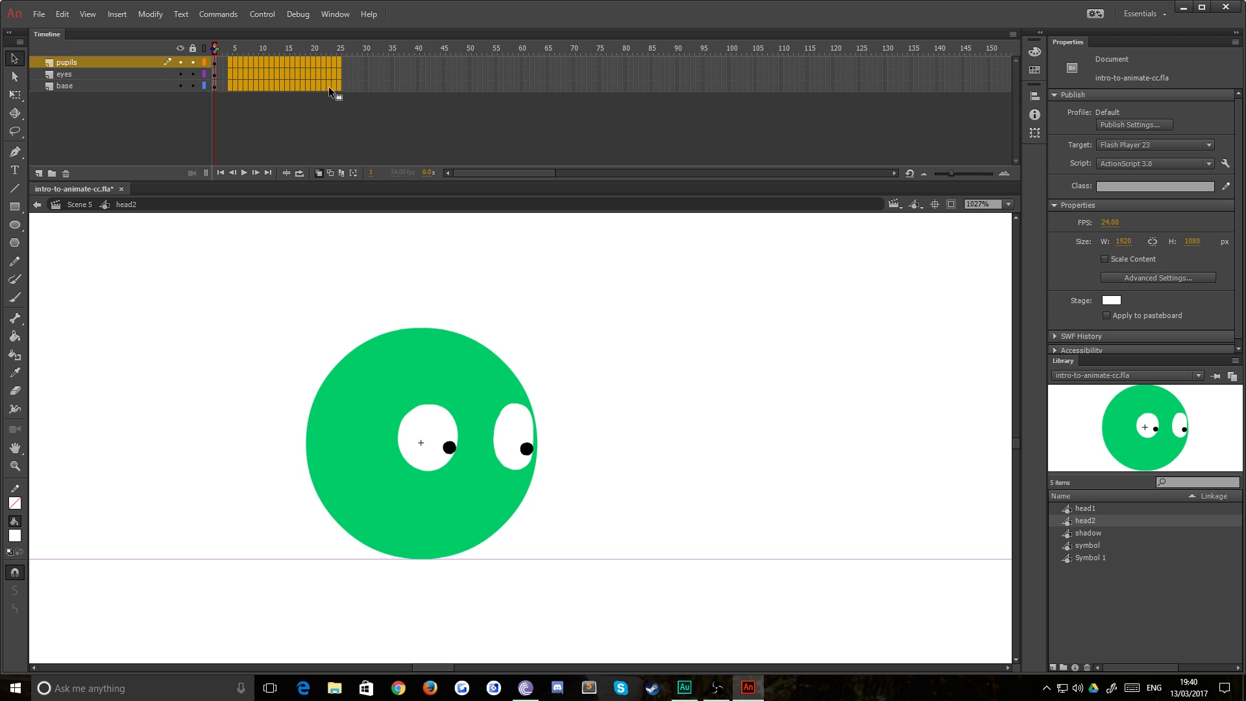
{"action": "left_click", "coordinate": [239, 103]}
{"action": "left_click", "coordinate": [251, 74]}
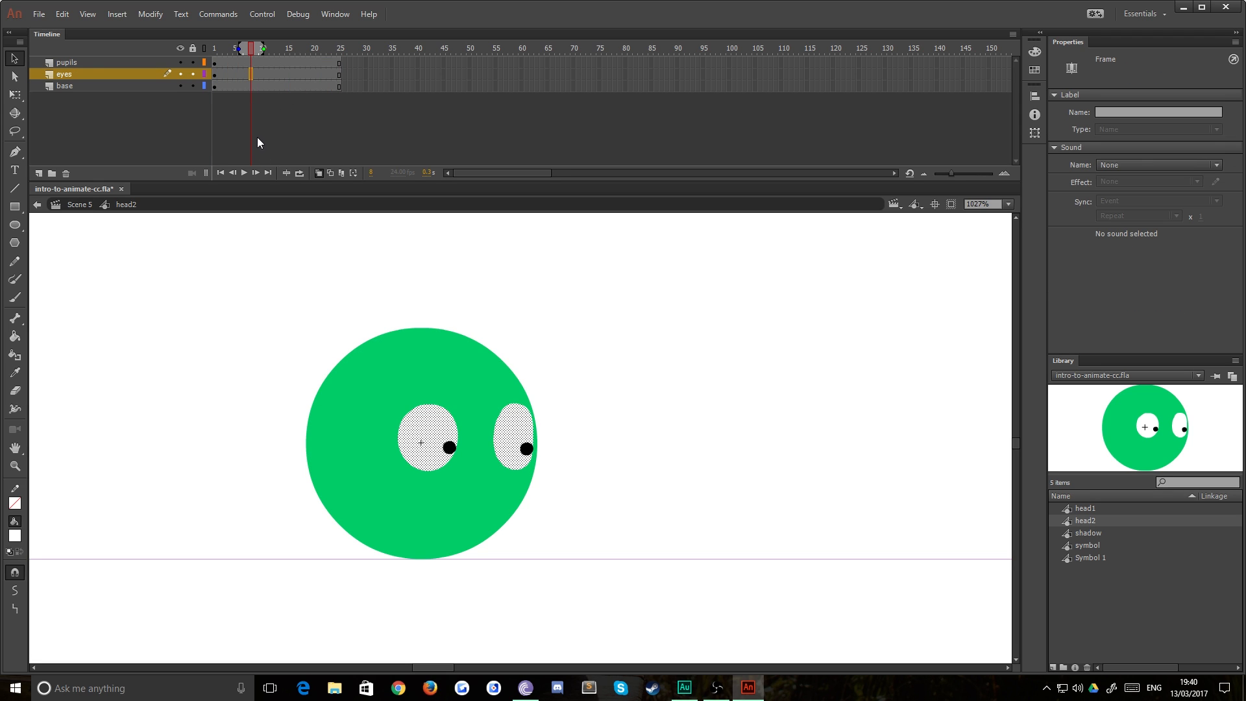
{"action": "key", "text": "F6"}
{"action": "left_click", "coordinate": [252, 63]}
{"action": "key", "text": "F6"}
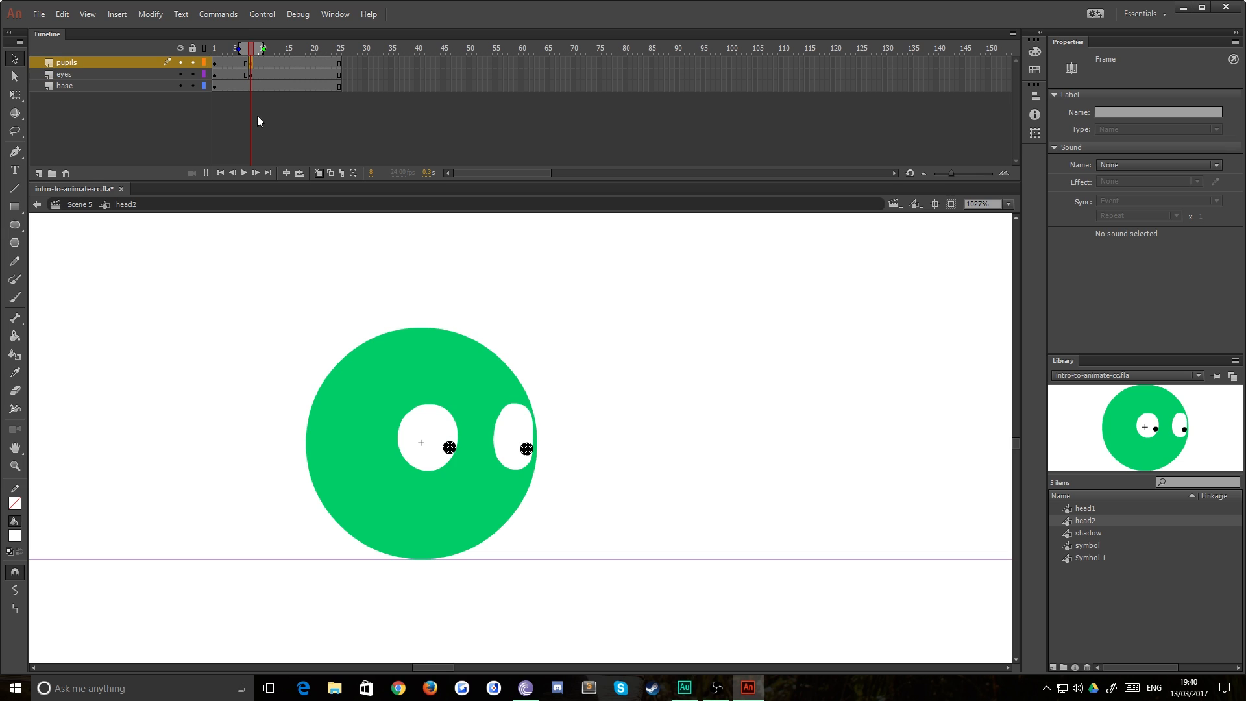
- Squash the eyes and pupils together at frame 8 to a height of 9.10 with Free Transform
{"action": "left_click", "coordinate": [251, 72], "text": "shift"}
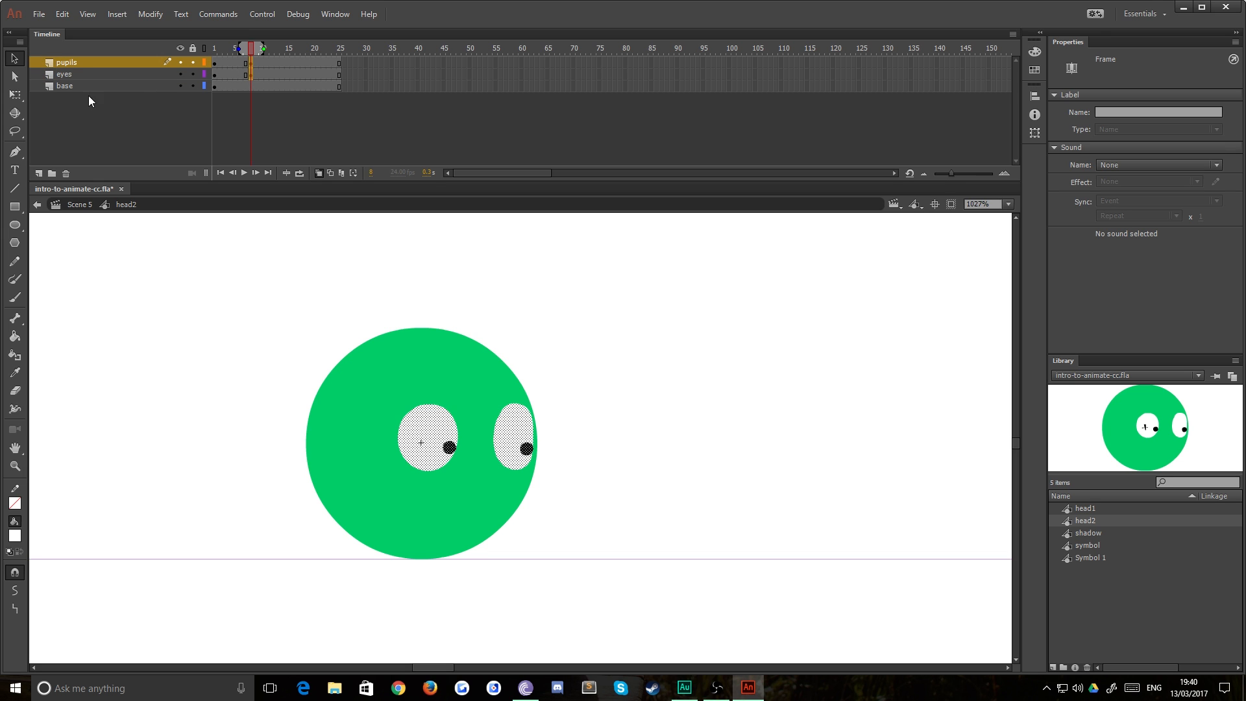
{"action": "left_click", "coordinate": [15, 96]}
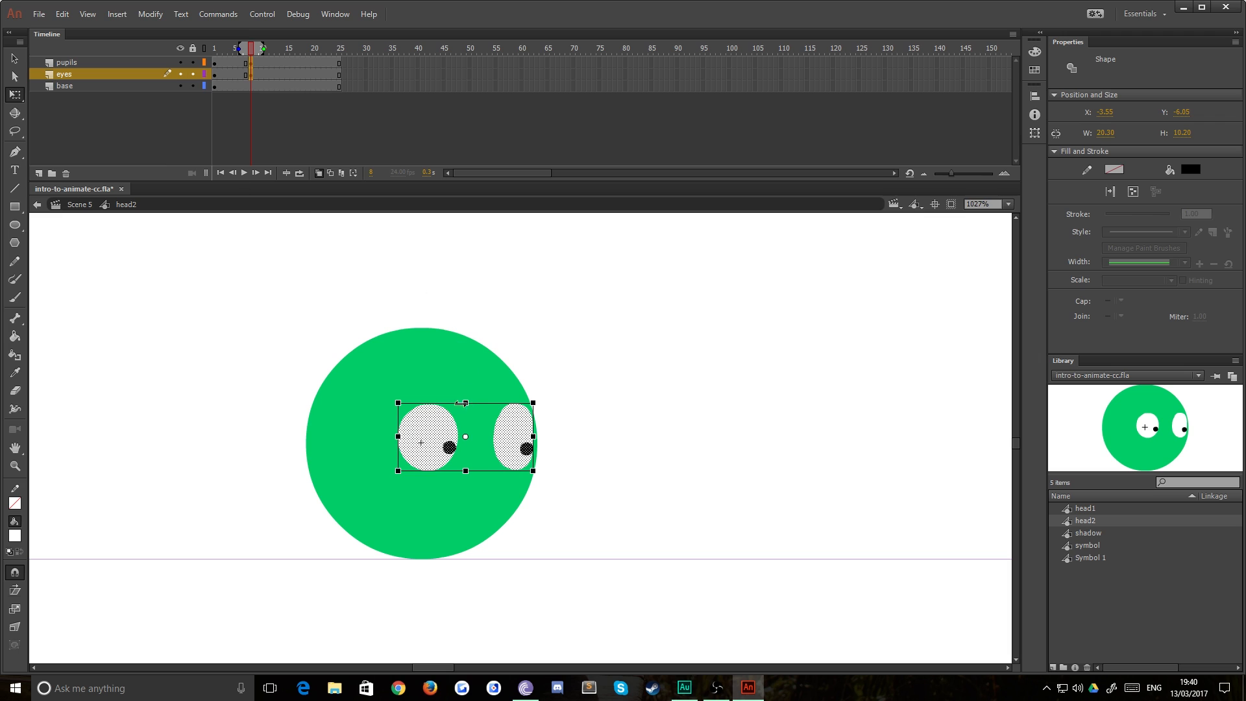
{"action": "left_click_drag", "start_coordinate": [465, 404], "coordinate": [465, 407]}
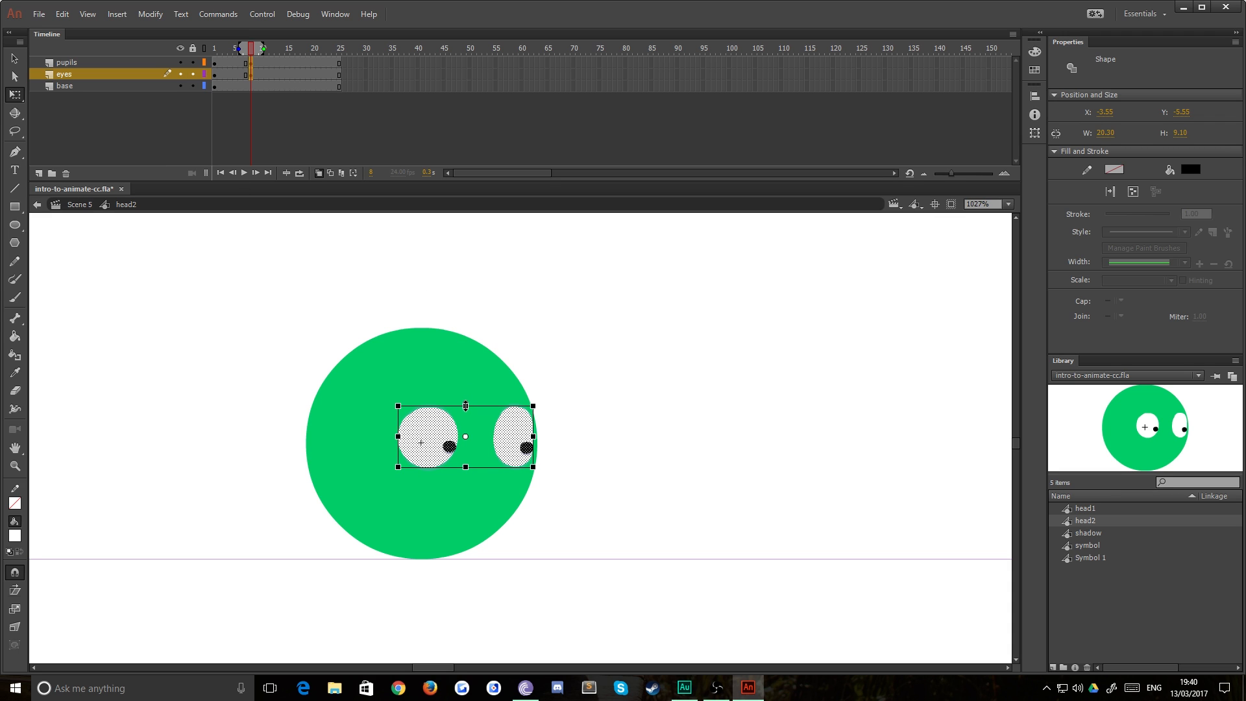
- Add eyes and pupils keyframes at frame 10 and flatten only the eyes into thin slits, undoing the squash that included the pupils
{"action": "left_click_drag", "start_coordinate": [261, 64], "coordinate": [261, 72]}
{"action": "key", "text": "F6"}
{"action": "left_click_drag", "start_coordinate": [465, 406], "coordinate": [464, 427]}
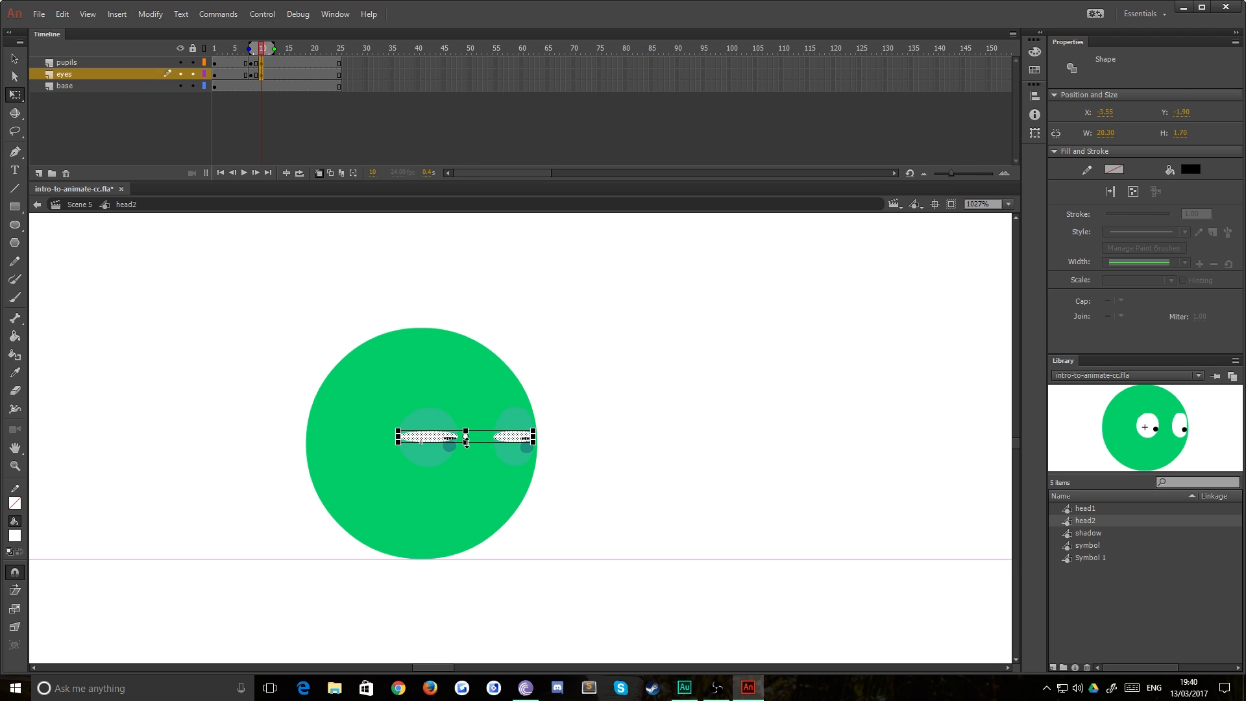
{"action": "key", "text": "ctrl+z"}
{"action": "left_click", "coordinate": [262, 75]}
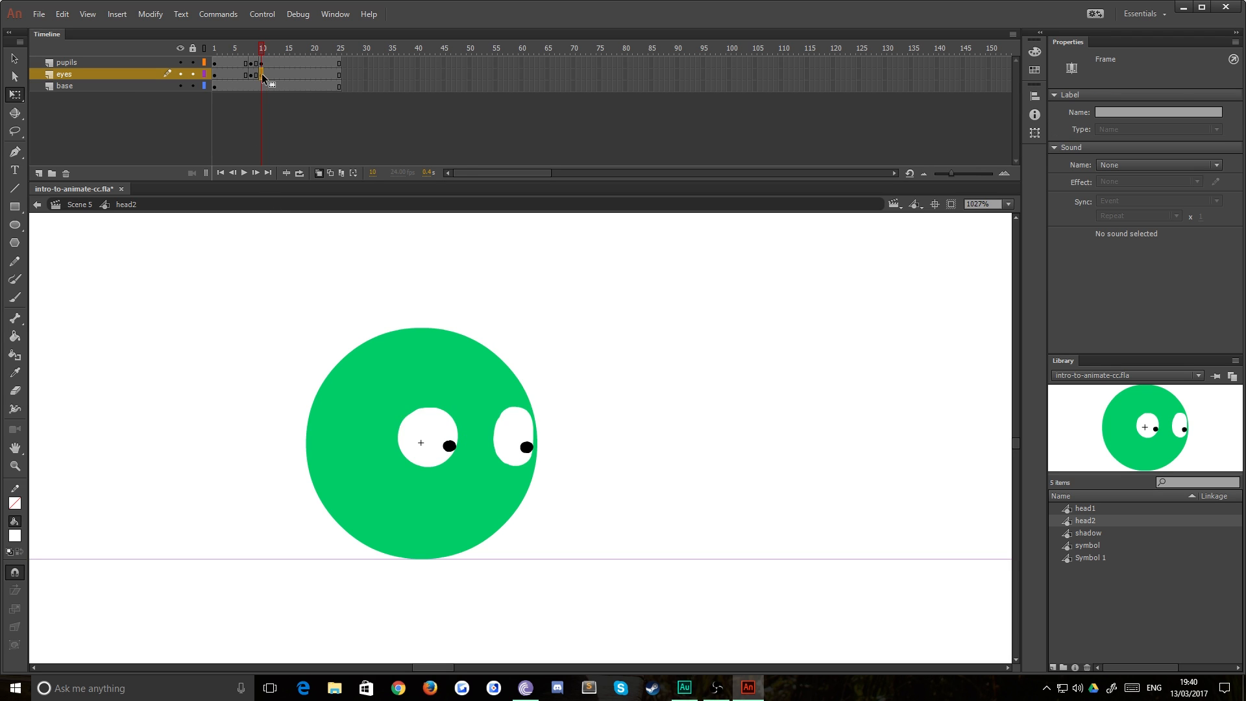
{"action": "left_click_drag", "start_coordinate": [468, 407], "coordinate": [465, 432]}
{"action": "left_click", "coordinate": [261, 75]}
- Nudge the frame 10 pupils up onto the flattened eyes
{"action": "left_click", "coordinate": [261, 63]}
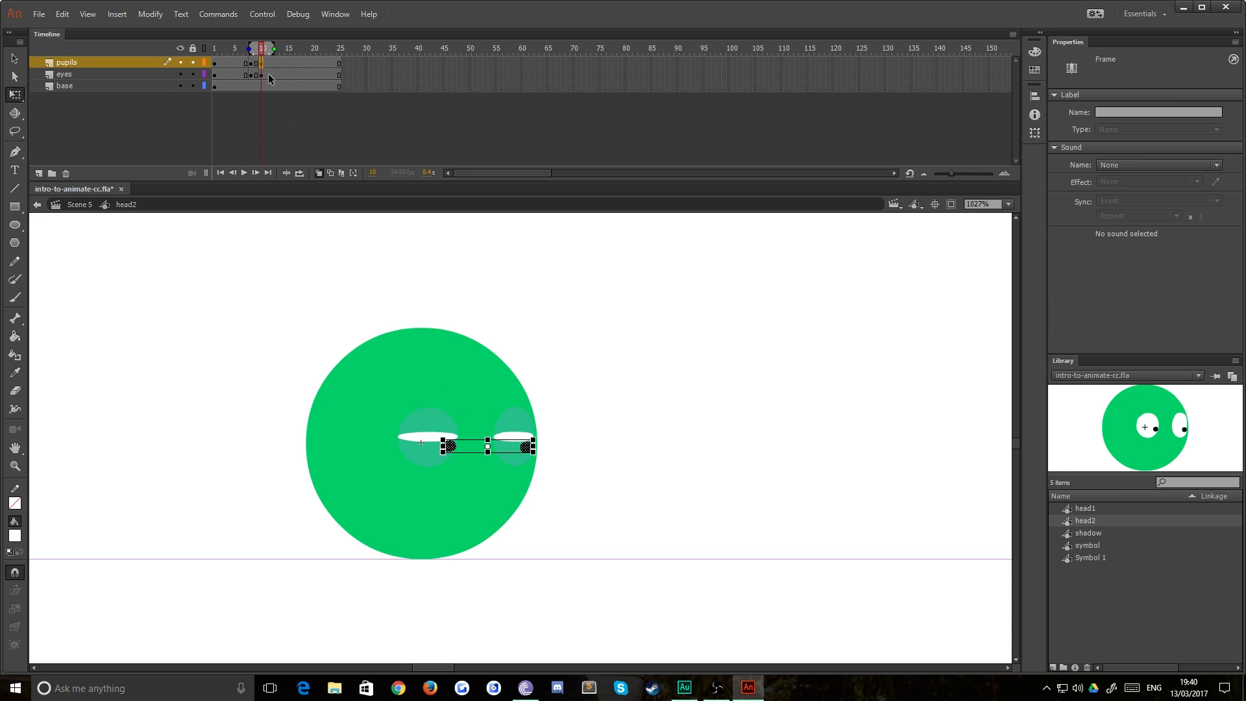
{"action": "key", "text": "Up"}
{"action": "key", "text": "Up"}
{"action": "key", "text": "Up"}
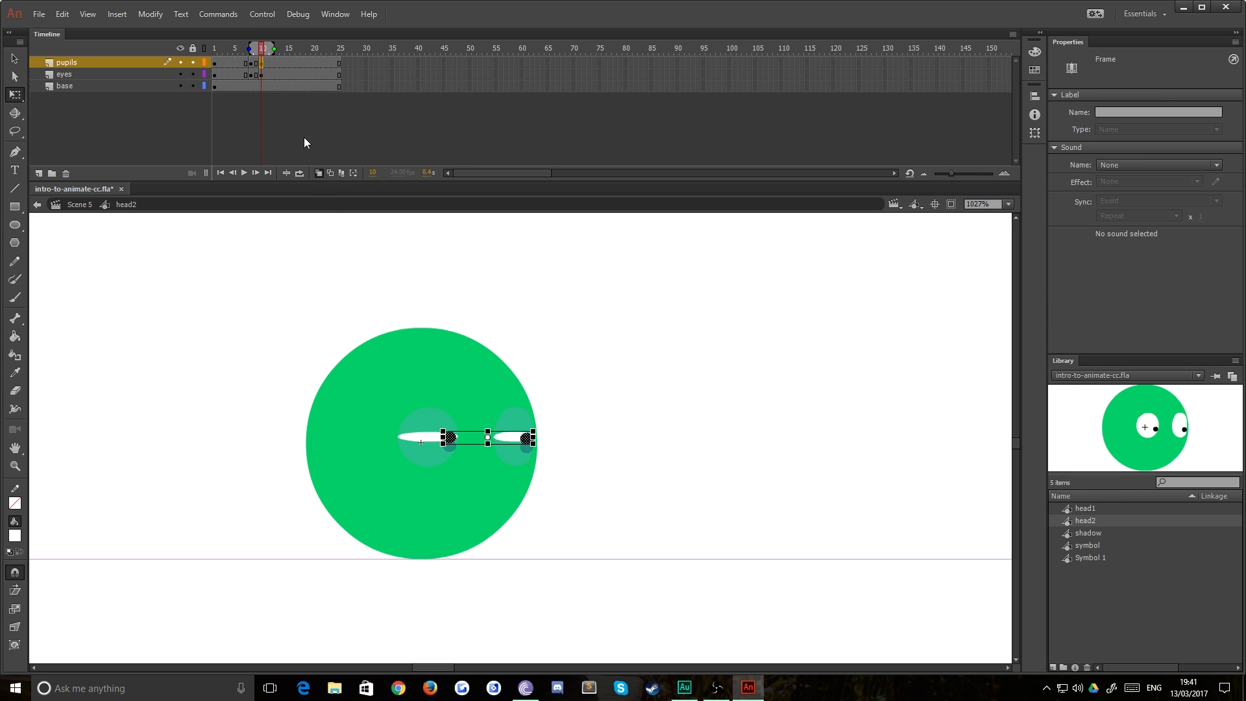
- Add keyframes at frames 12 and 14 on both the eyes and pupils layers
{"action": "left_click", "coordinate": [272, 74]}
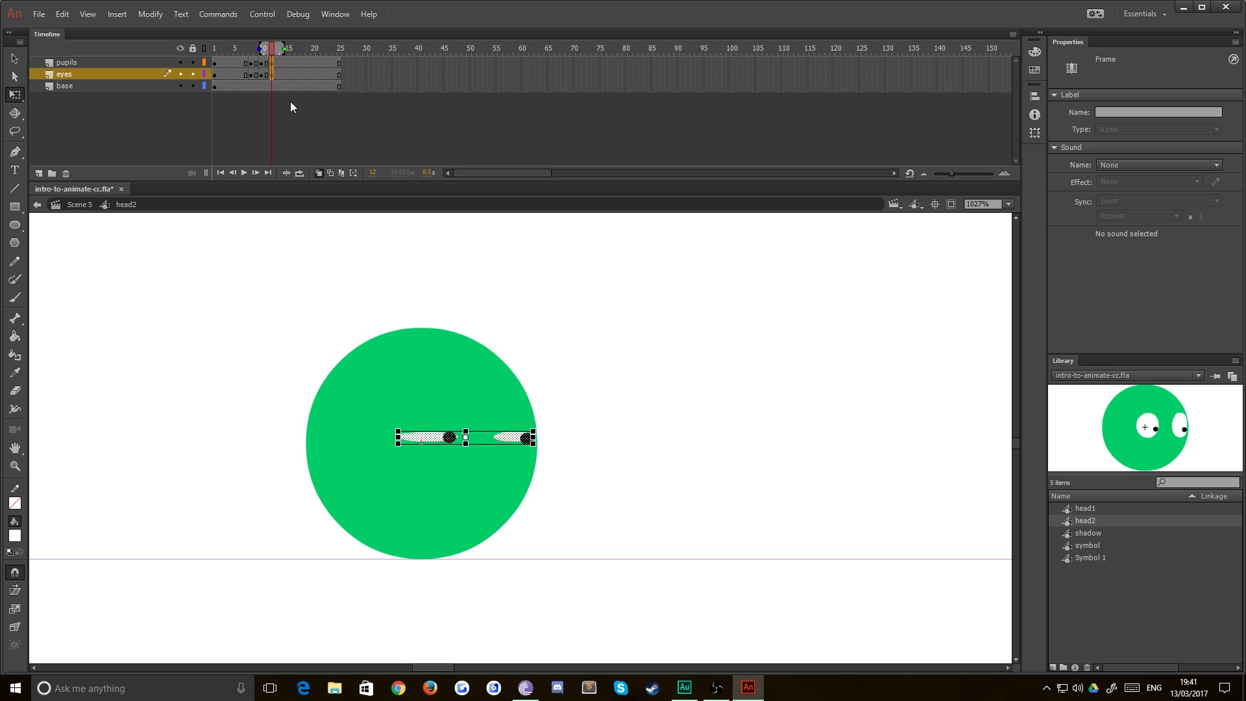
{"action": "left_click_drag", "start_coordinate": [281, 63], "coordinate": [283, 75]}
{"action": "key", "text": "F6"}
- Delete the eye and pupil artwork at frame 12, leaving the pupils layer's frame selected
{"action": "left_click", "coordinate": [272, 64]}
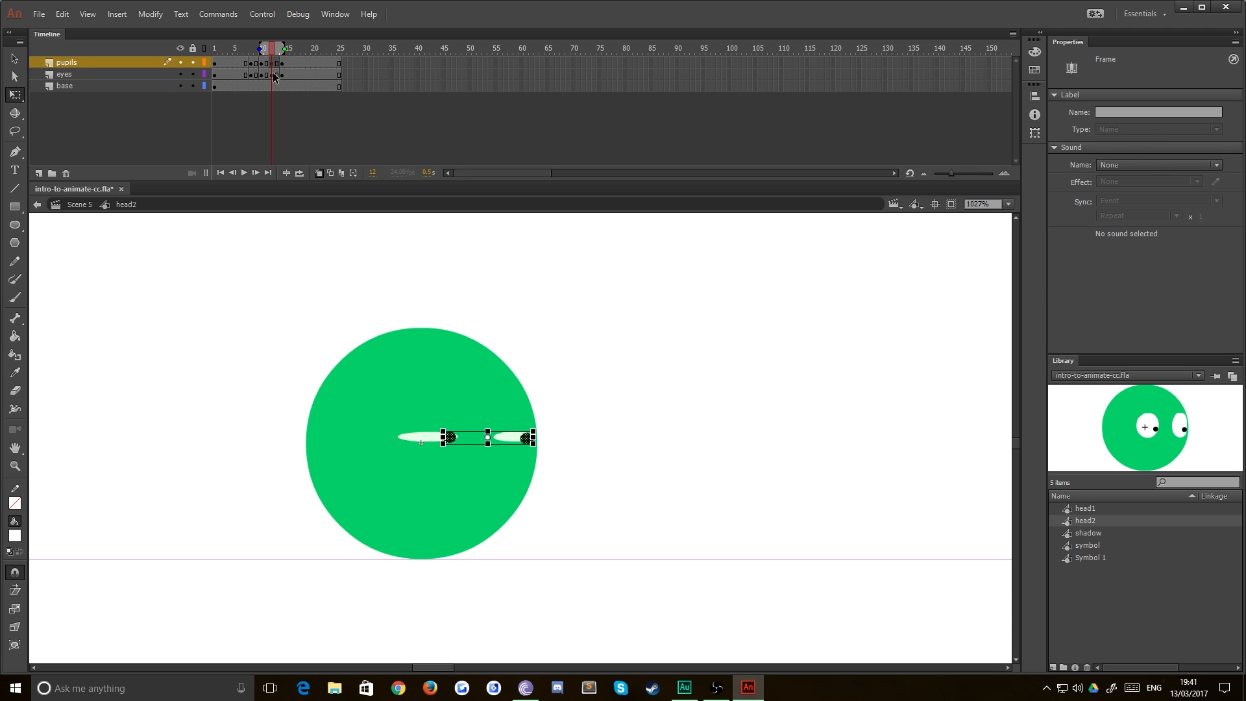
{"action": "key", "text": "Delete"}
{"action": "left_click", "coordinate": [272, 75]}
{"action": "left_click", "coordinate": [271, 63]}
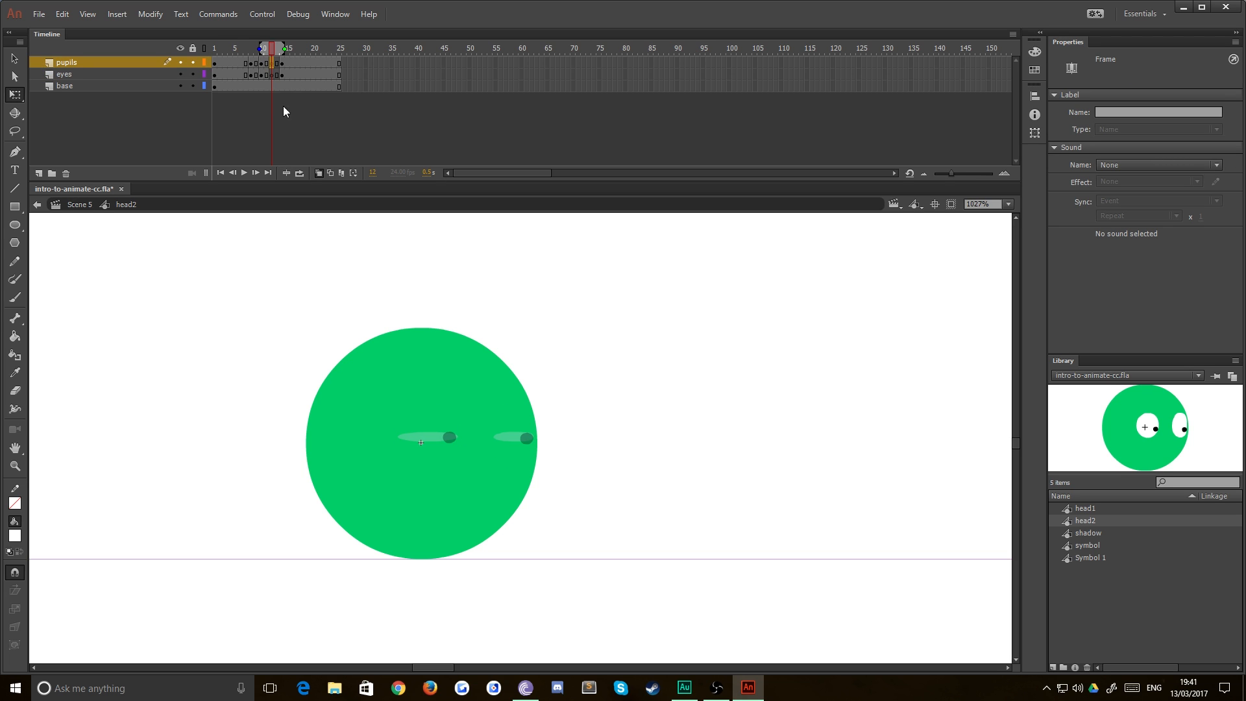
- Paint a closed-eye line for each eye at frame 12 in a darker green with a size 2 brush
{"action": "key", "text": "k"}
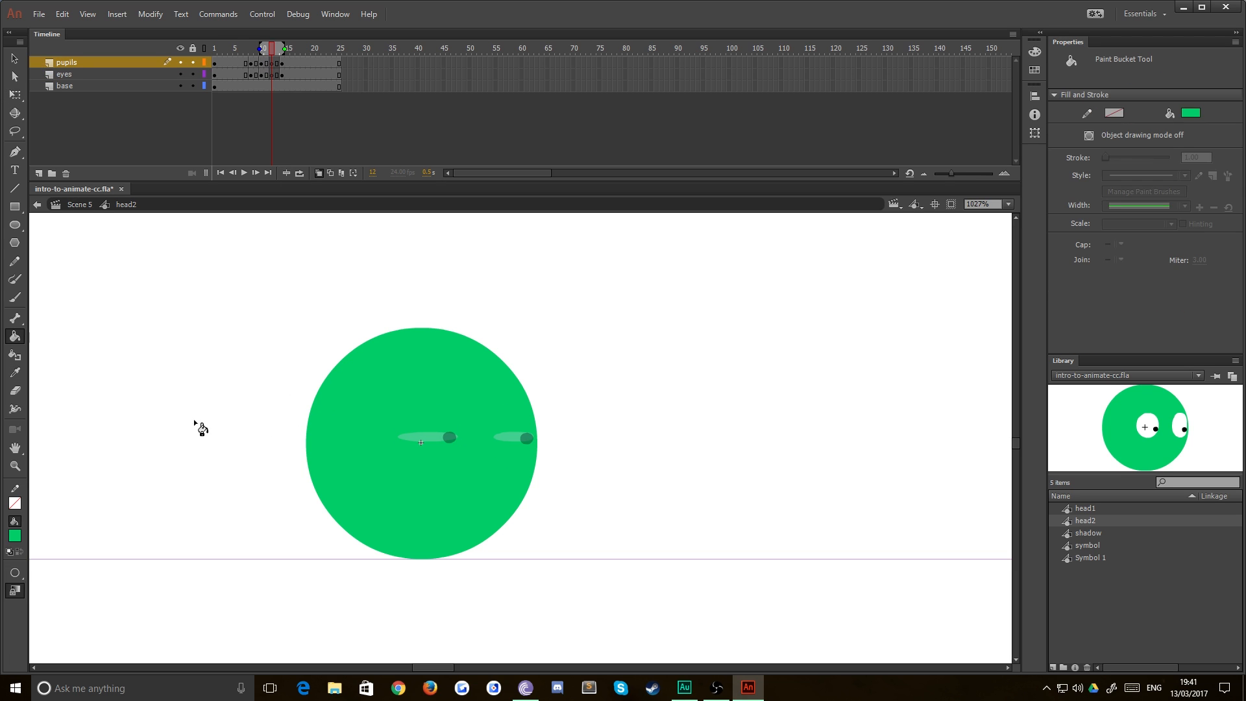
{"action": "left_click", "coordinate": [16, 534]}
{"action": "left_click", "coordinate": [238, 379]}
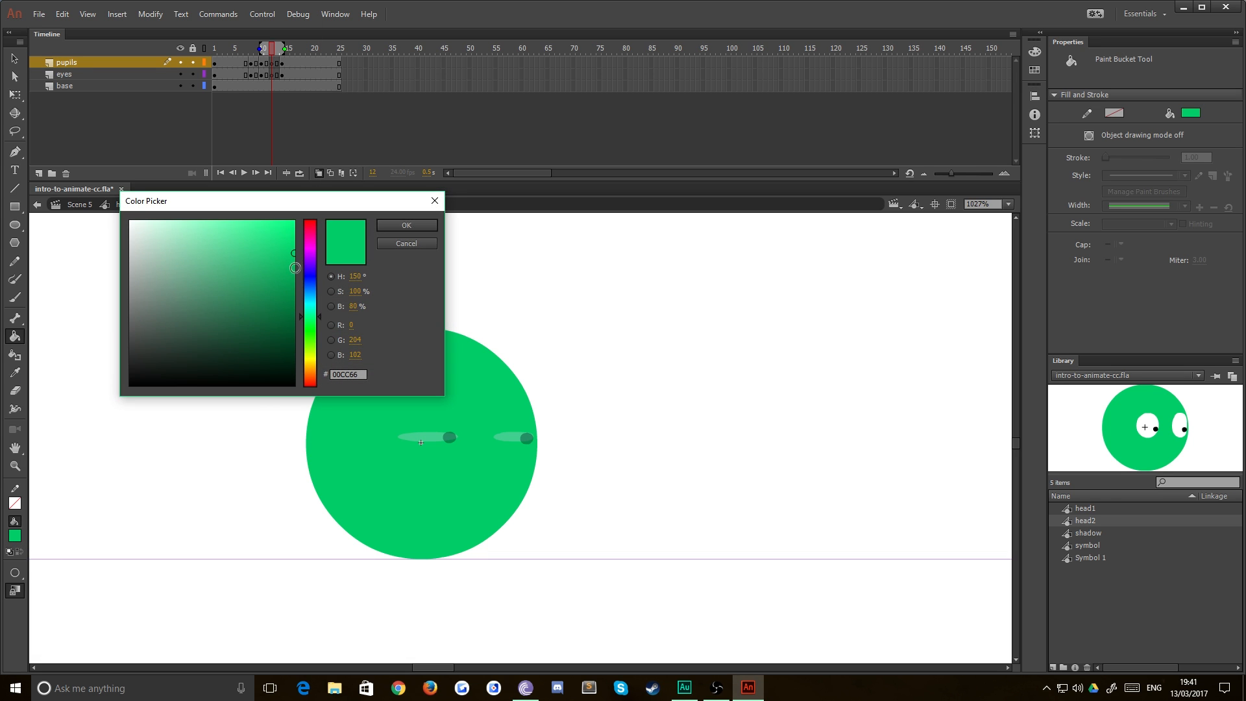
{"action": "left_click", "coordinate": [282, 287]}
{"action": "left_click", "coordinate": [403, 226]}
{"action": "key", "text": "b"}
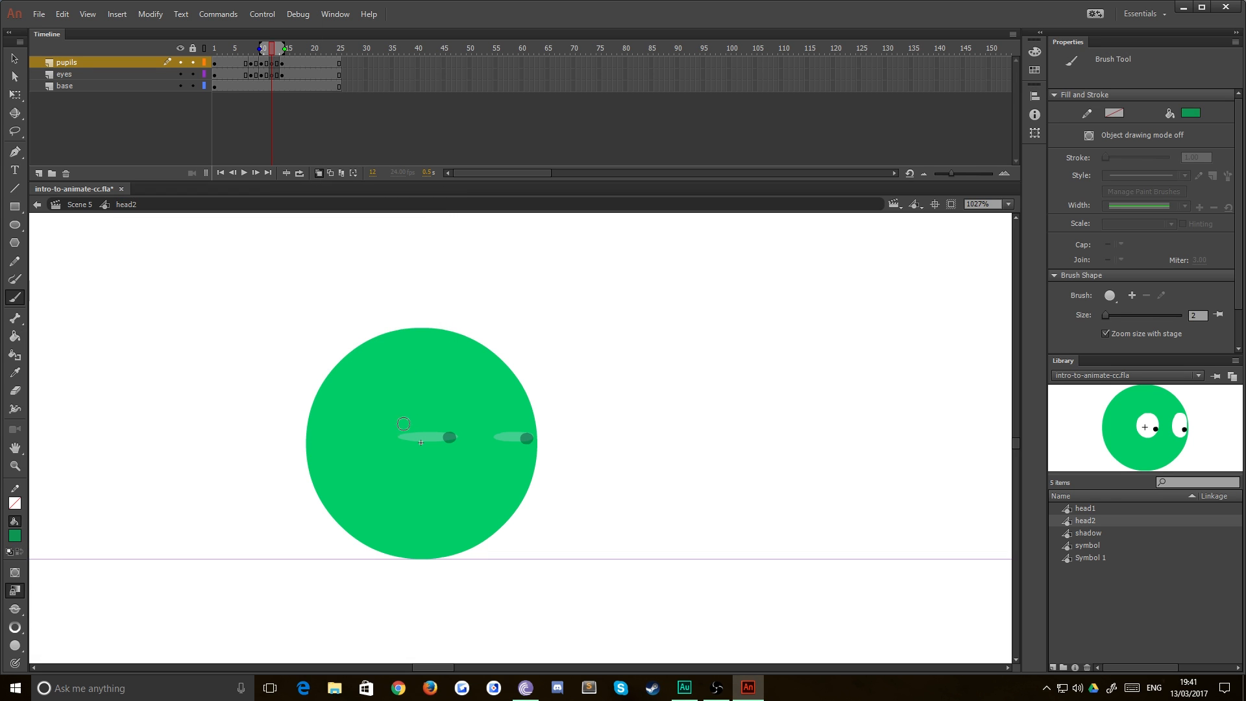
{"action": "left_click_drag", "start_coordinate": [450, 440], "coordinate": [404, 437]}
{"action": "left_click_drag", "start_coordinate": [530, 439], "coordinate": [496, 439]}
- Reopen the eyes by copying the frame 8 eyes and pupils keyframes to frame 16 and the frame 1 keyframes to frame 18
{"action": "left_click", "coordinate": [282, 75]}
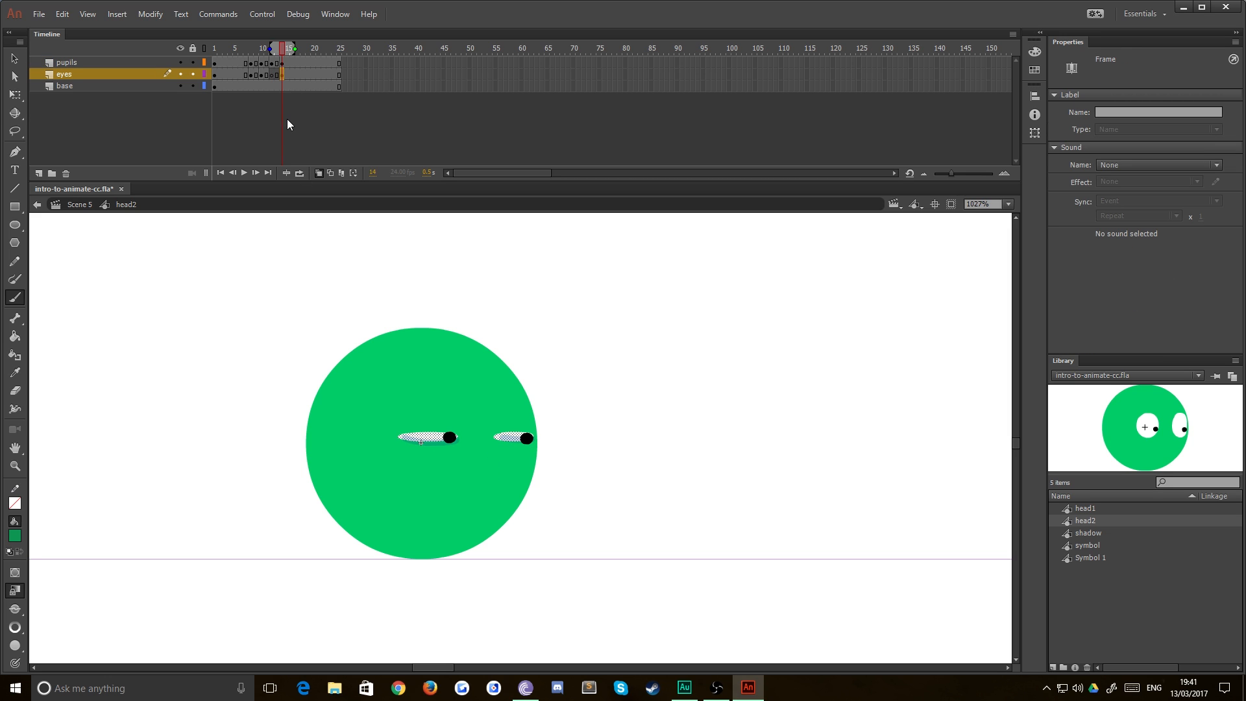
{"action": "left_click", "coordinate": [262, 64]}
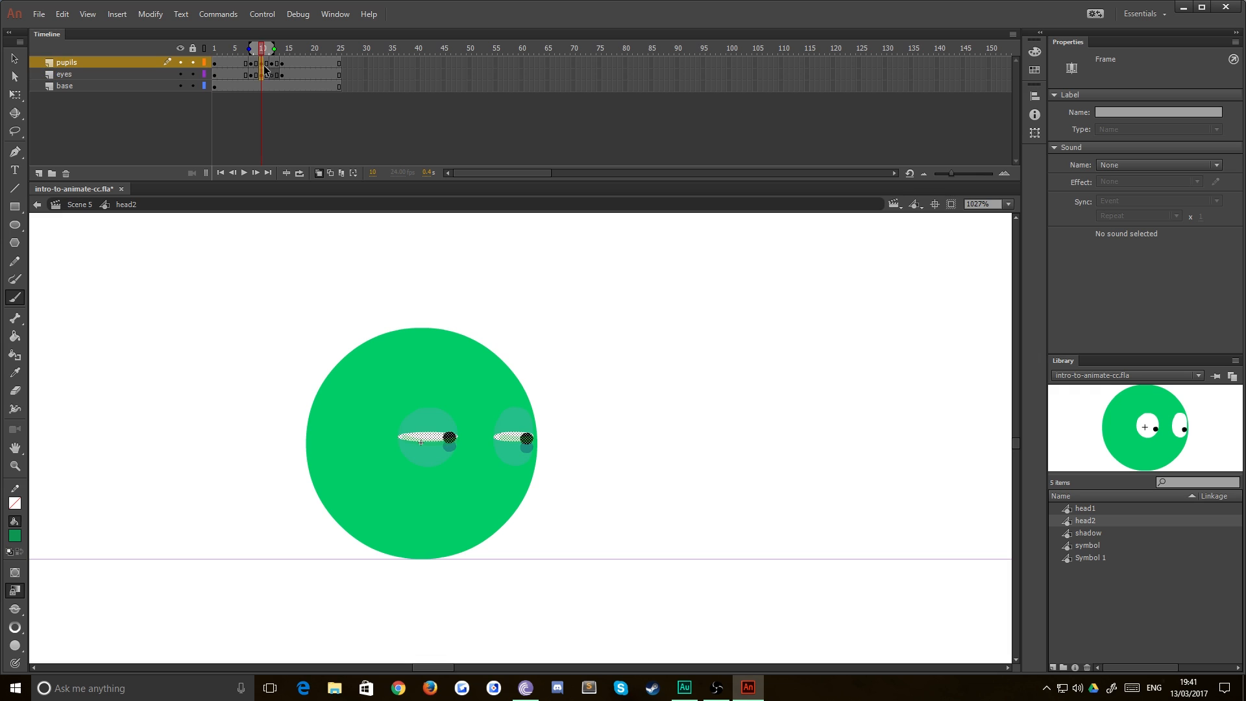
{"action": "left_click", "coordinate": [252, 64]}
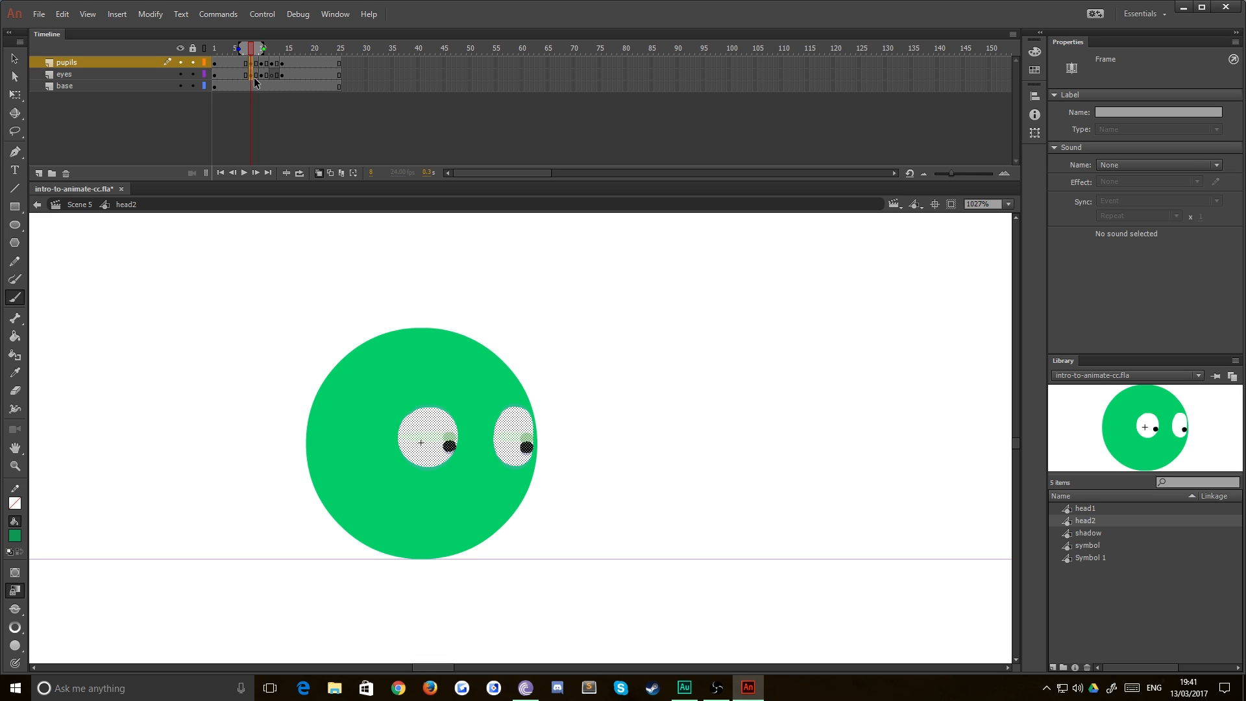
{"action": "left_click", "coordinate": [290, 70]}
{"action": "left_click", "coordinate": [214, 72]}
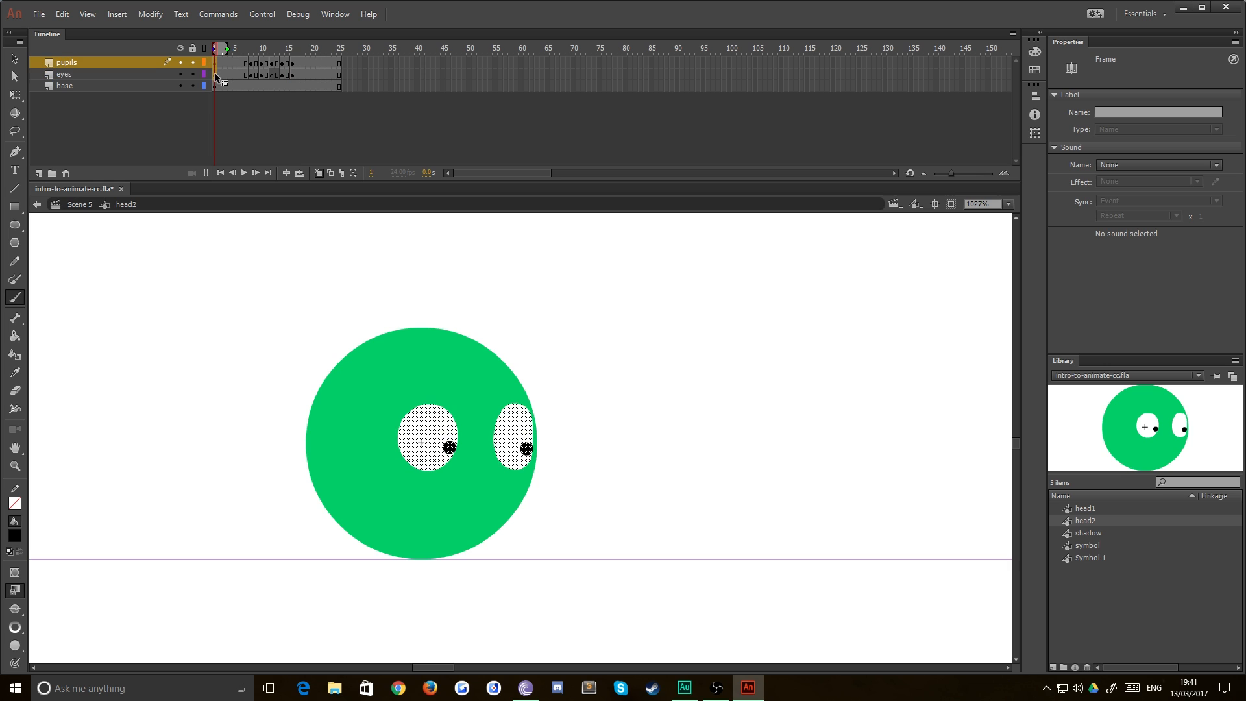
{"action": "left_click_drag", "start_coordinate": [300, 70], "coordinate": [302, 71]}
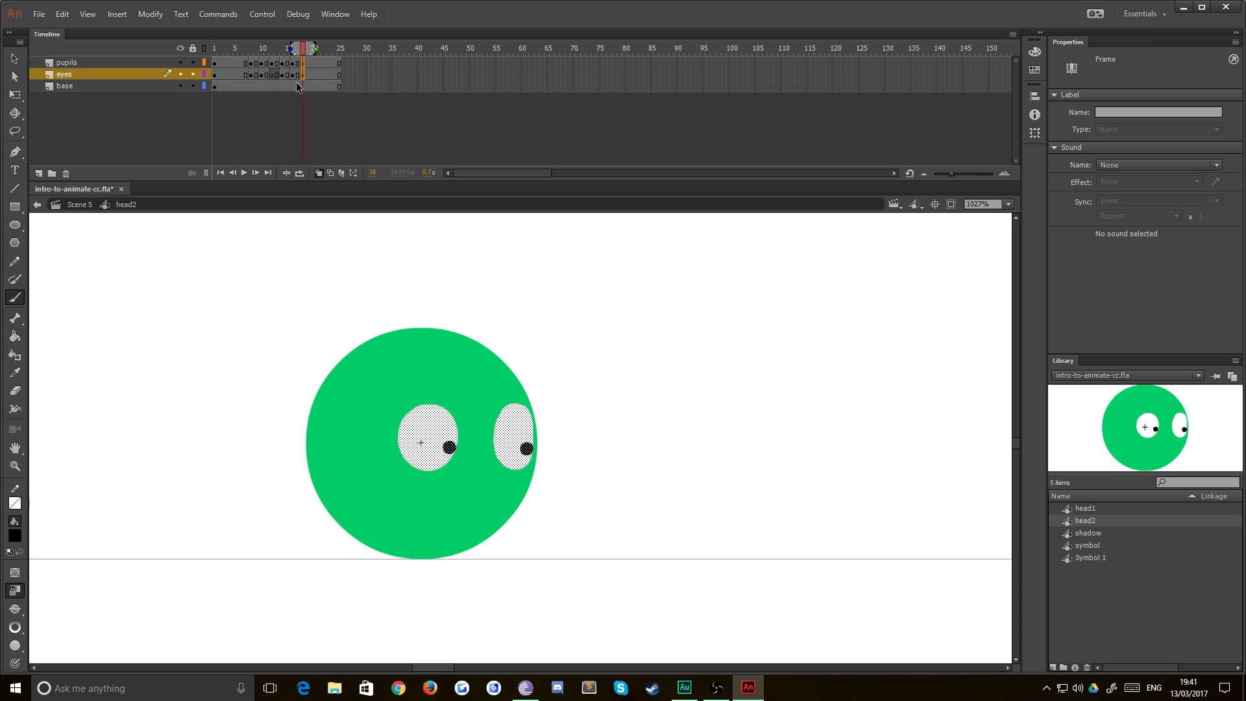
- Play the blink animation from frame 1, once straight through and once with looping, then switch looping off
{"action": "left_click", "coordinate": [216, 63]}
{"action": "key", "text": "Return"}
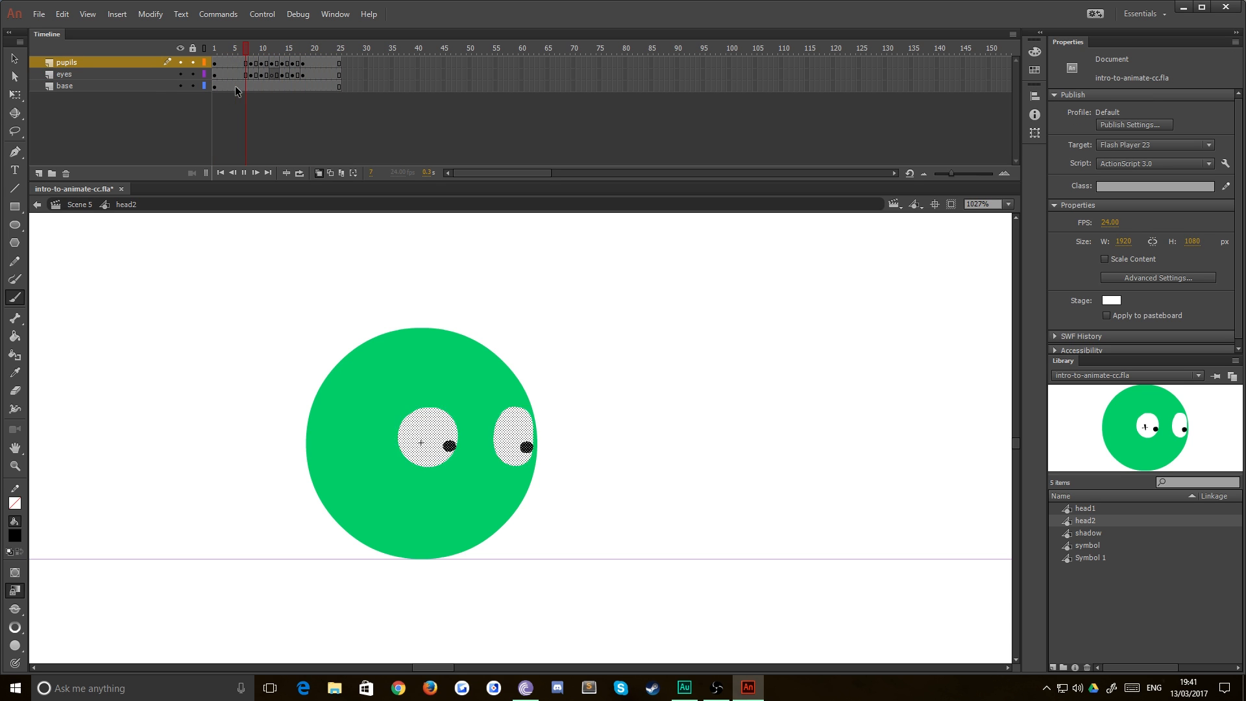
{"action": "left_click", "coordinate": [299, 173]}
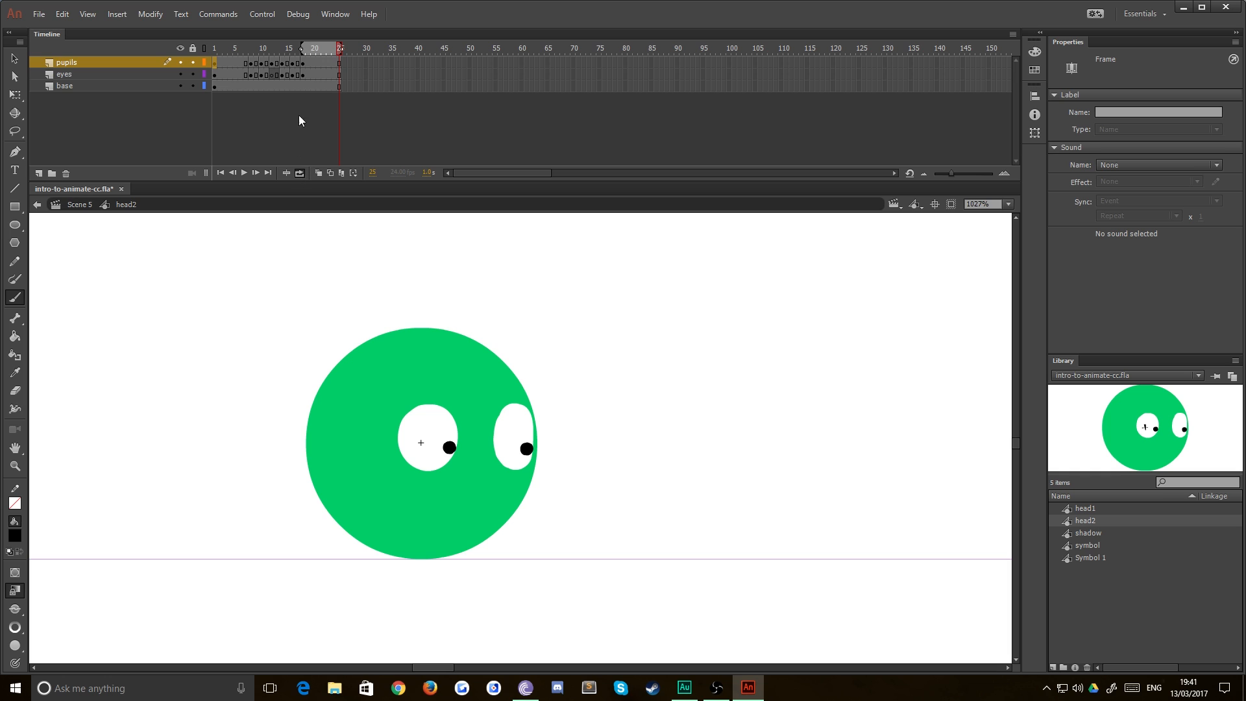
{"action": "key", "text": "Return"}
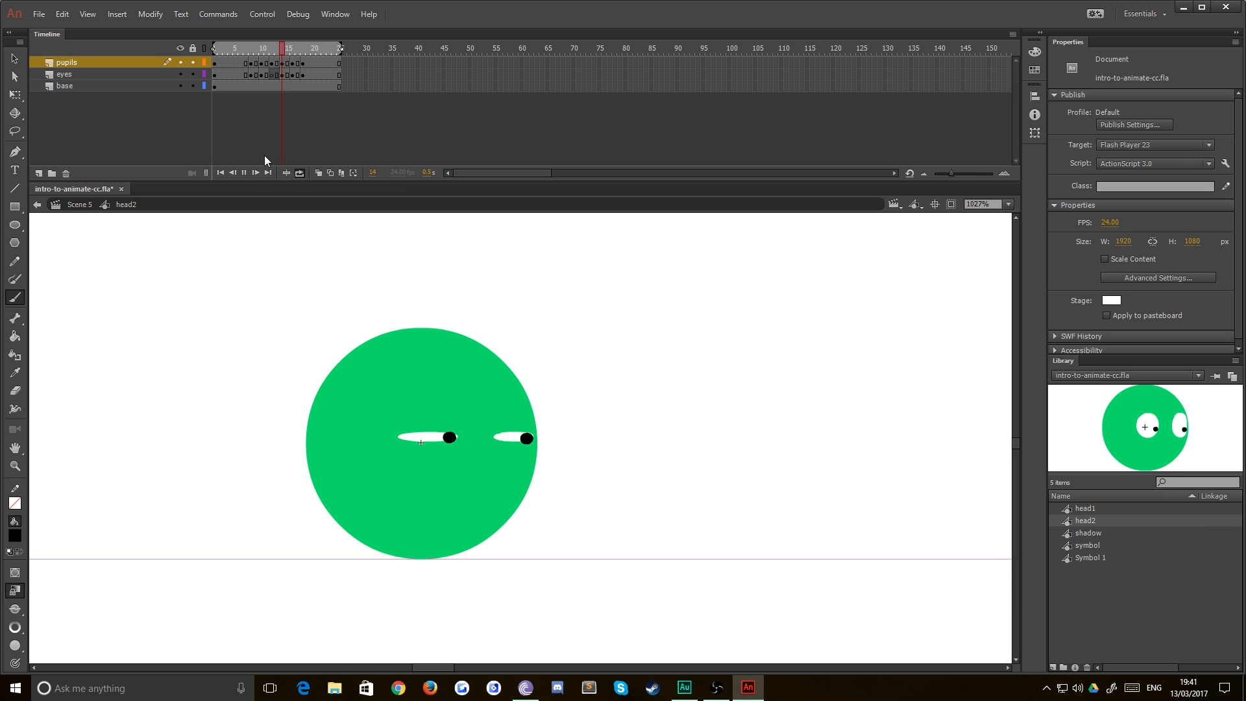
{"action": "key", "text": "Return"}
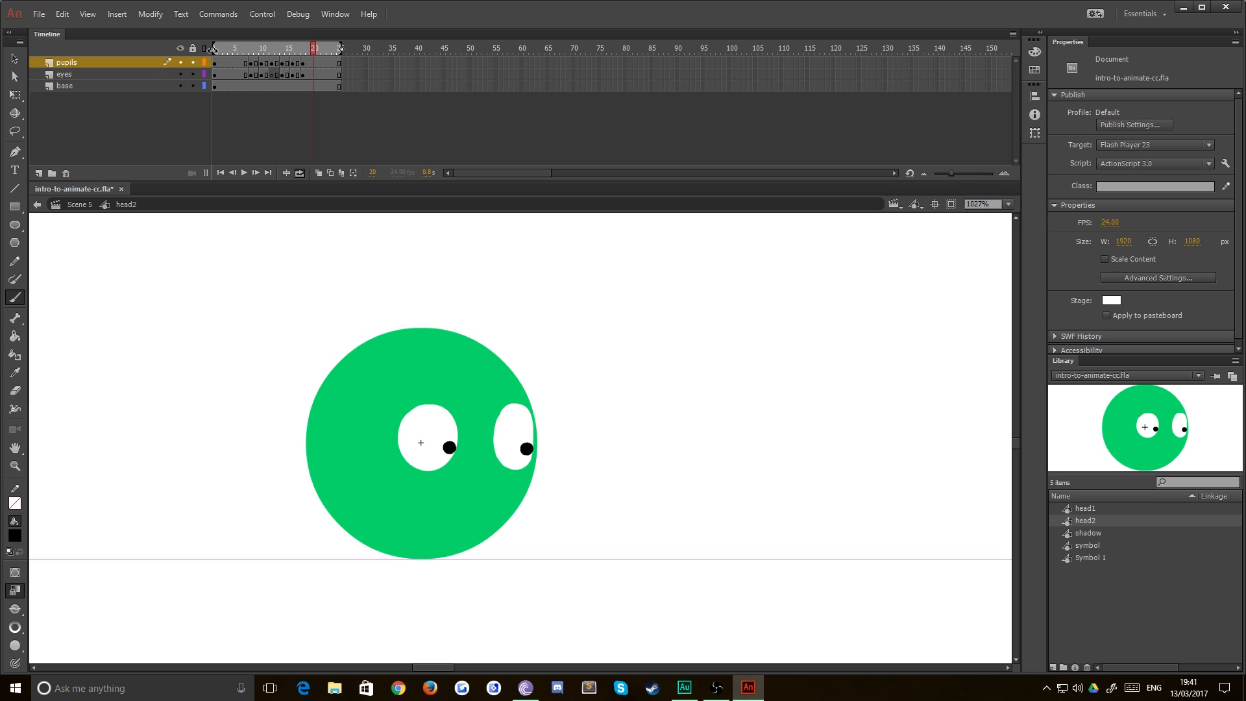
{"action": "mouse_move", "coordinate": [213, 48]}
{"action": "left_mouse_down"}
{"action": "mouse_move", "coordinate": [306, 48]}
{"action": "mouse_move", "coordinate": [323, 60]}
{"action": "left_mouse_up"}
{"action": "left_click", "coordinate": [300, 174]}
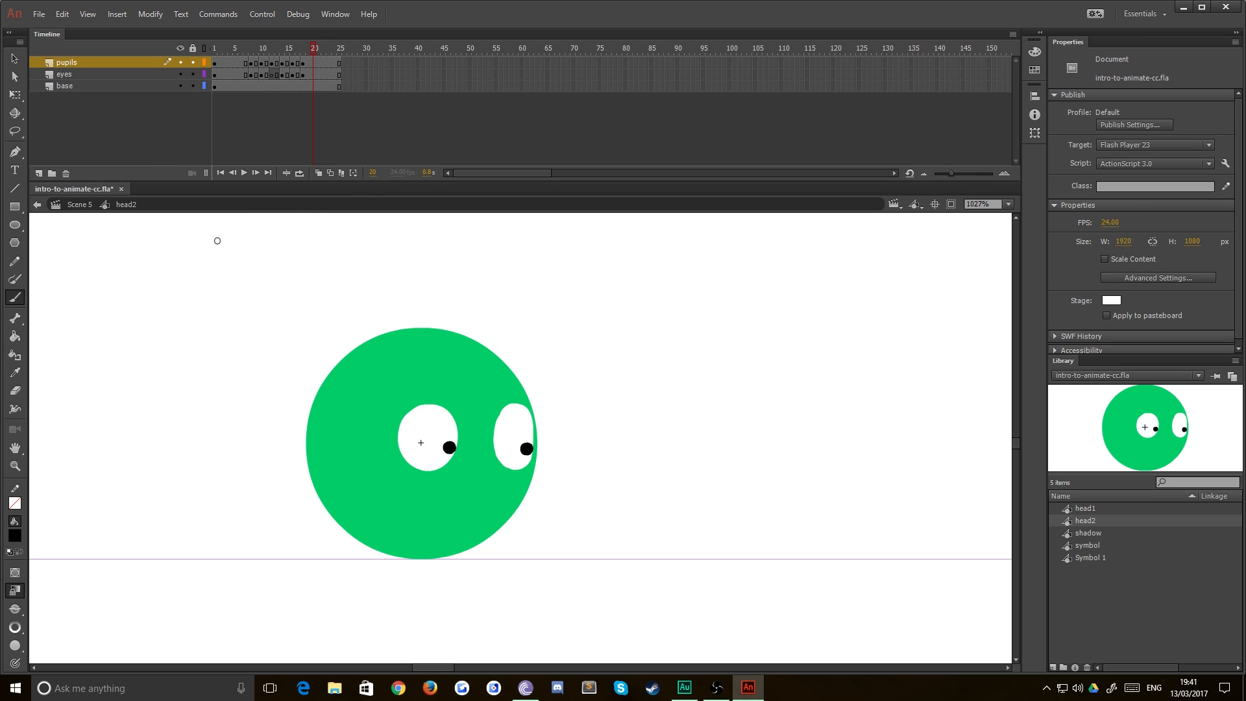
- Return to Scene 5 and select the head2 instance with the Selection tool
{"action": "left_click", "coordinate": [79, 205]}
{"action": "key", "text": "v"}
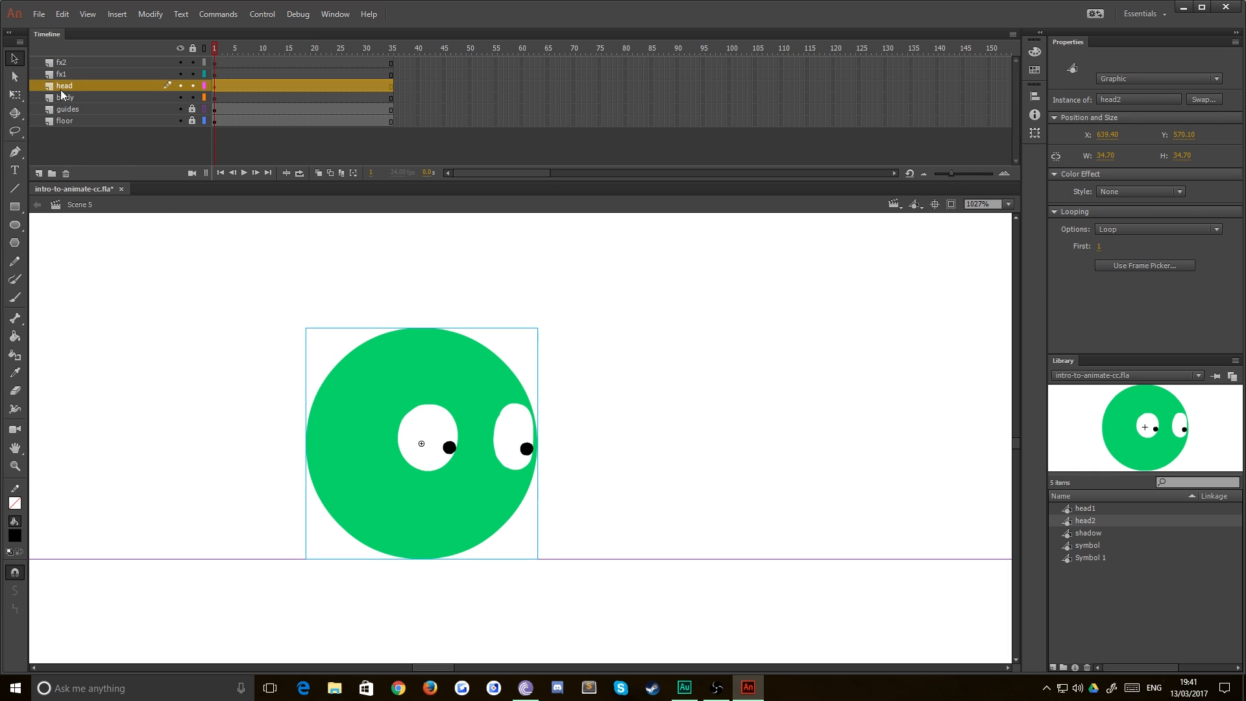
{"action": "left_click", "coordinate": [259, 325]}
{"action": "left_click", "coordinate": [382, 384]}
- Change the head2 instance's behavior to Movie Clip and play the scene's timeline from frame 1
{"action": "left_click", "coordinate": [1125, 78]}
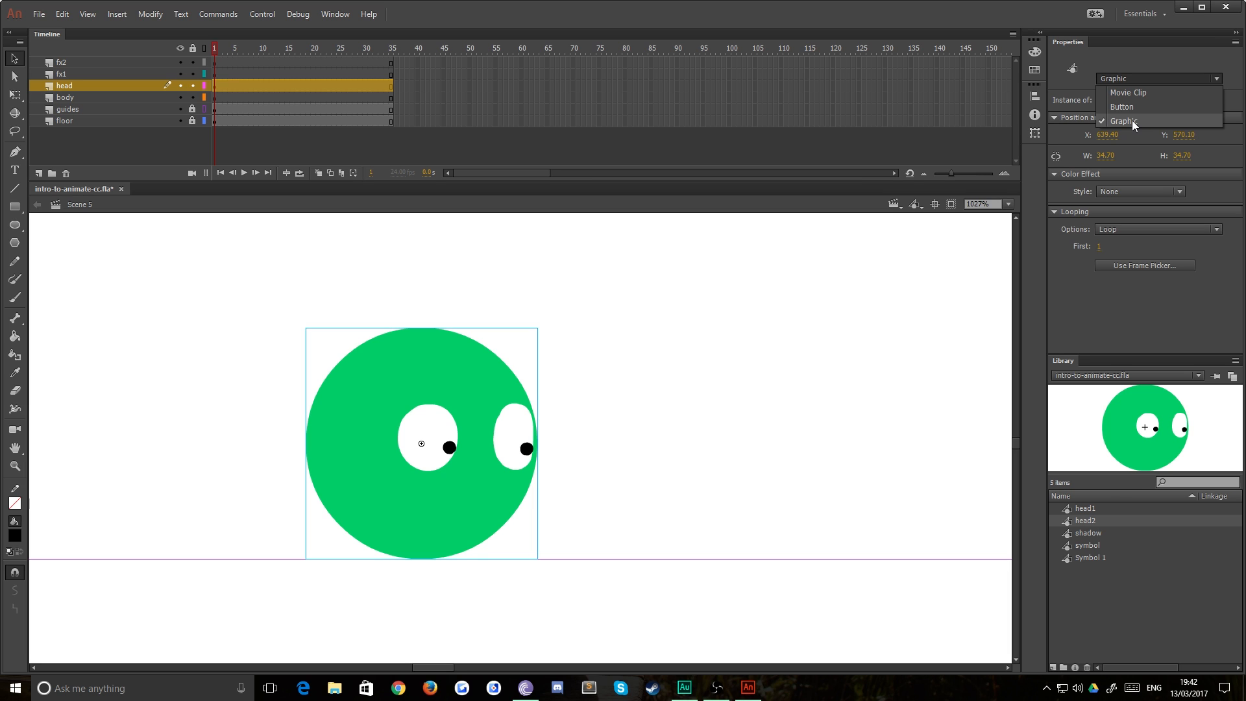
{"action": "left_click", "coordinate": [1117, 91]}
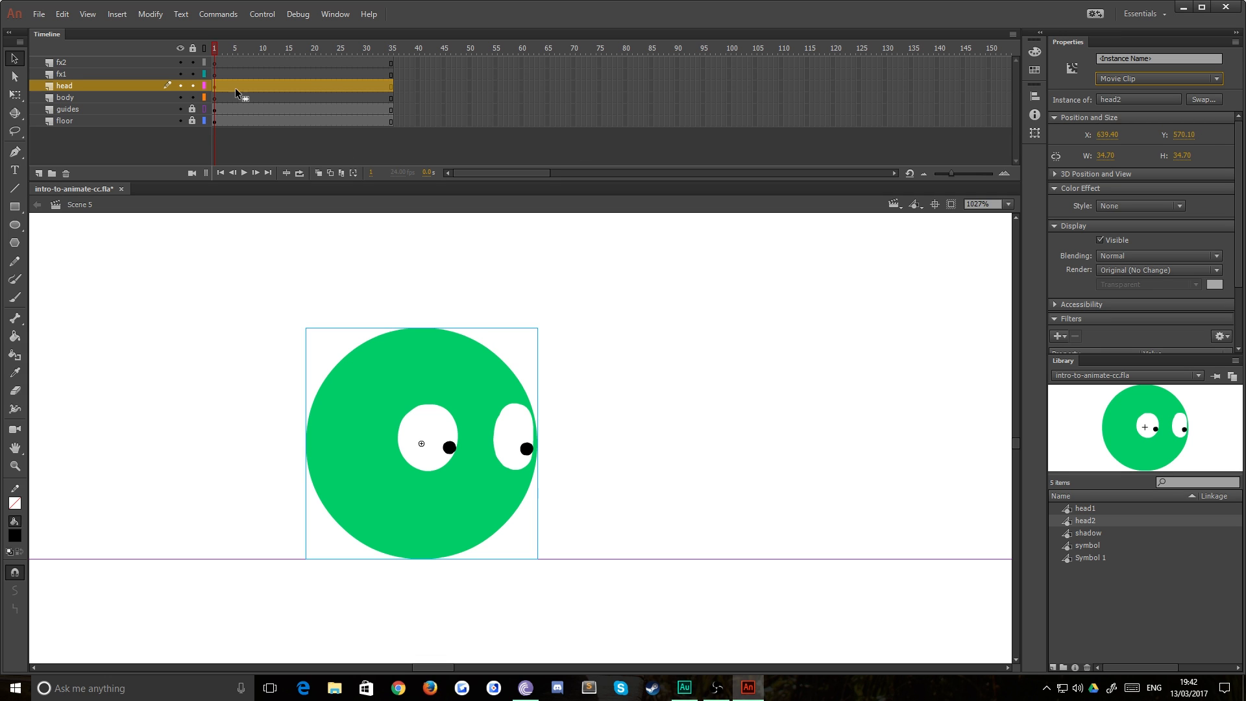
{"action": "left_click", "coordinate": [213, 62]}
{"action": "key", "text": "Return"}
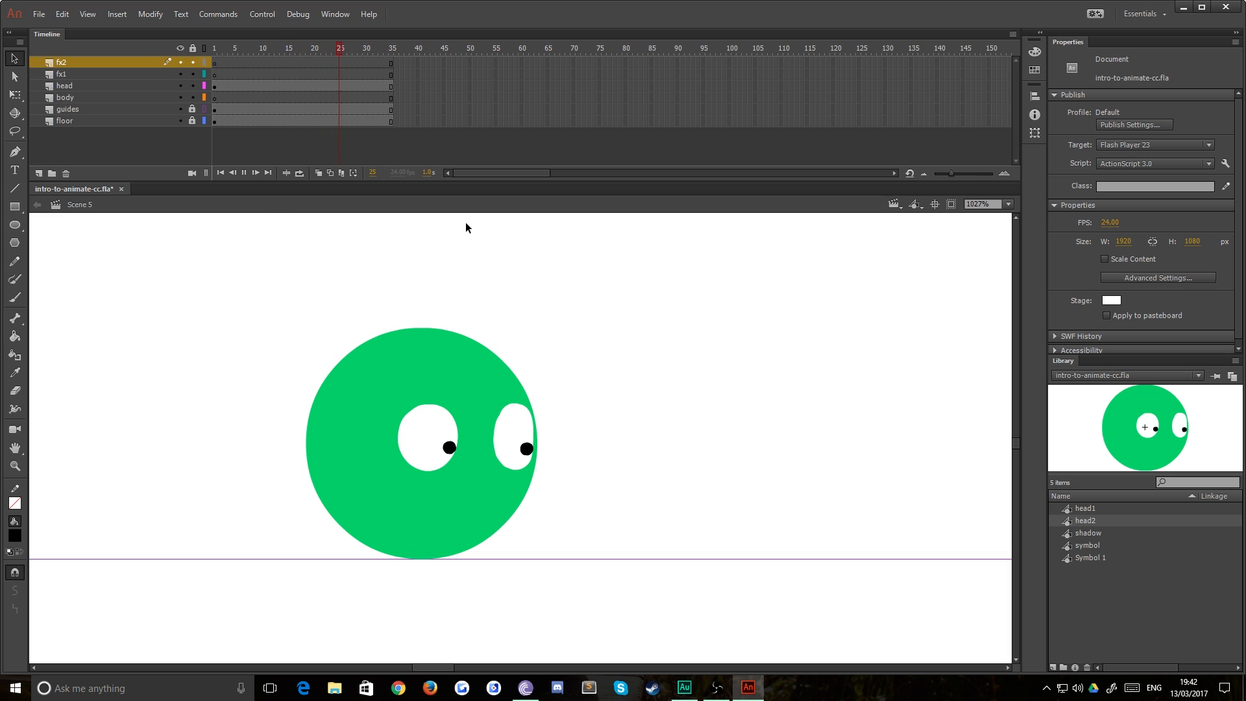
{"action": "key", "text": "Return"}
- Set the head2 instance's behavior back to Graphic and play the scene's timeline again
{"action": "left_click", "coordinate": [348, 406]}
{"action": "left_click", "coordinate": [1158, 79]}
{"action": "left_click", "coordinate": [1127, 124]}
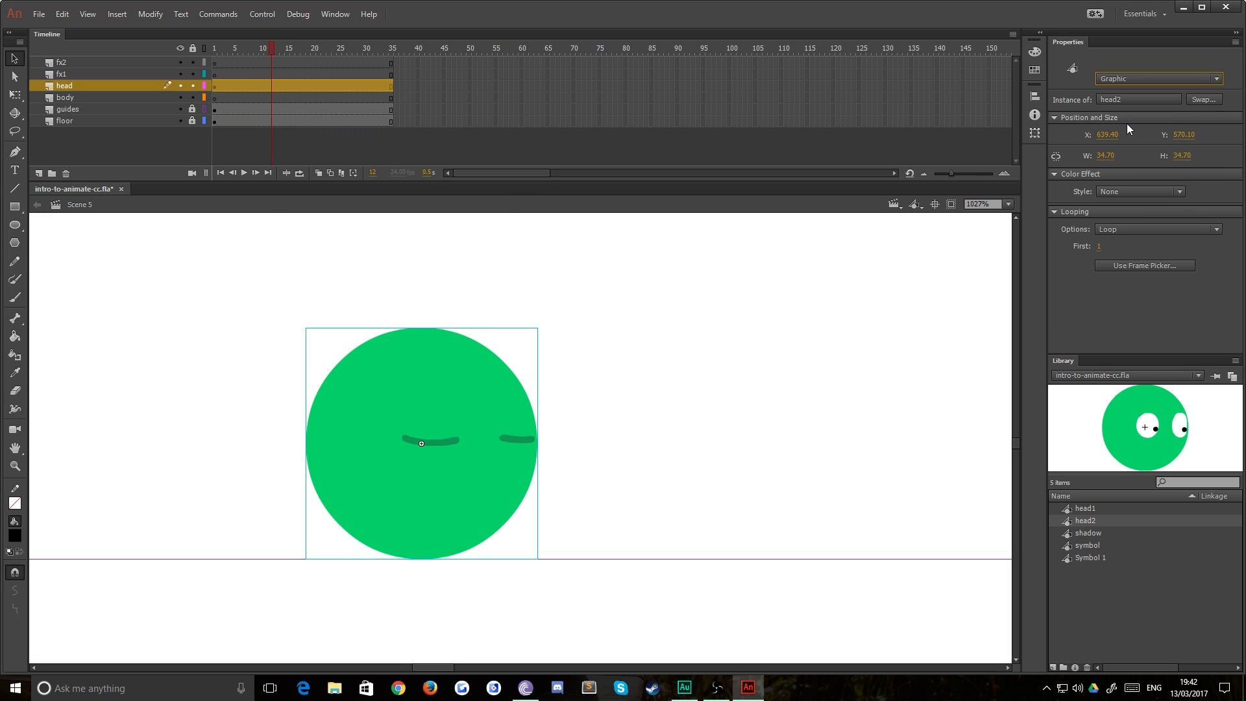
{"action": "key", "text": "Return"}
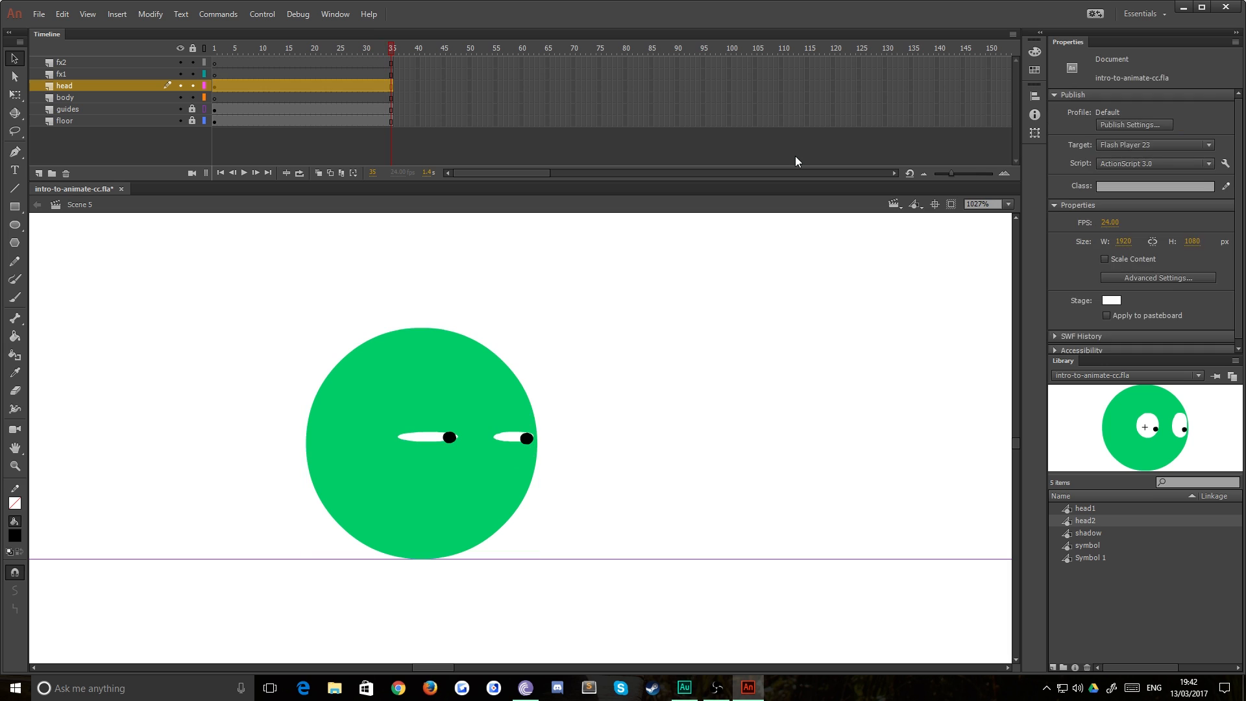
- At frame 1, move the head leftward along the upper guide to about X 329.35
{"action": "left_click", "coordinate": [214, 76]}
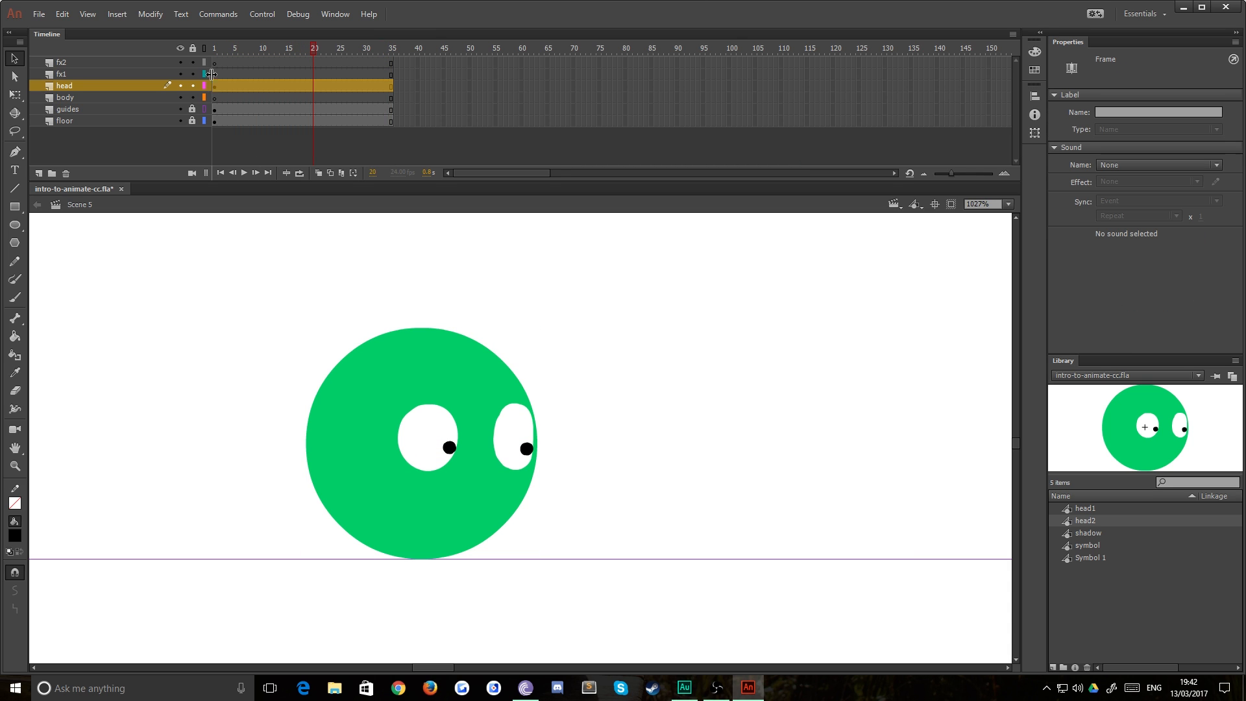
{"action": "left_click", "coordinate": [214, 75]}
{"action": "left_click", "coordinate": [216, 97]}
{"action": "left_click", "coordinate": [214, 74]}
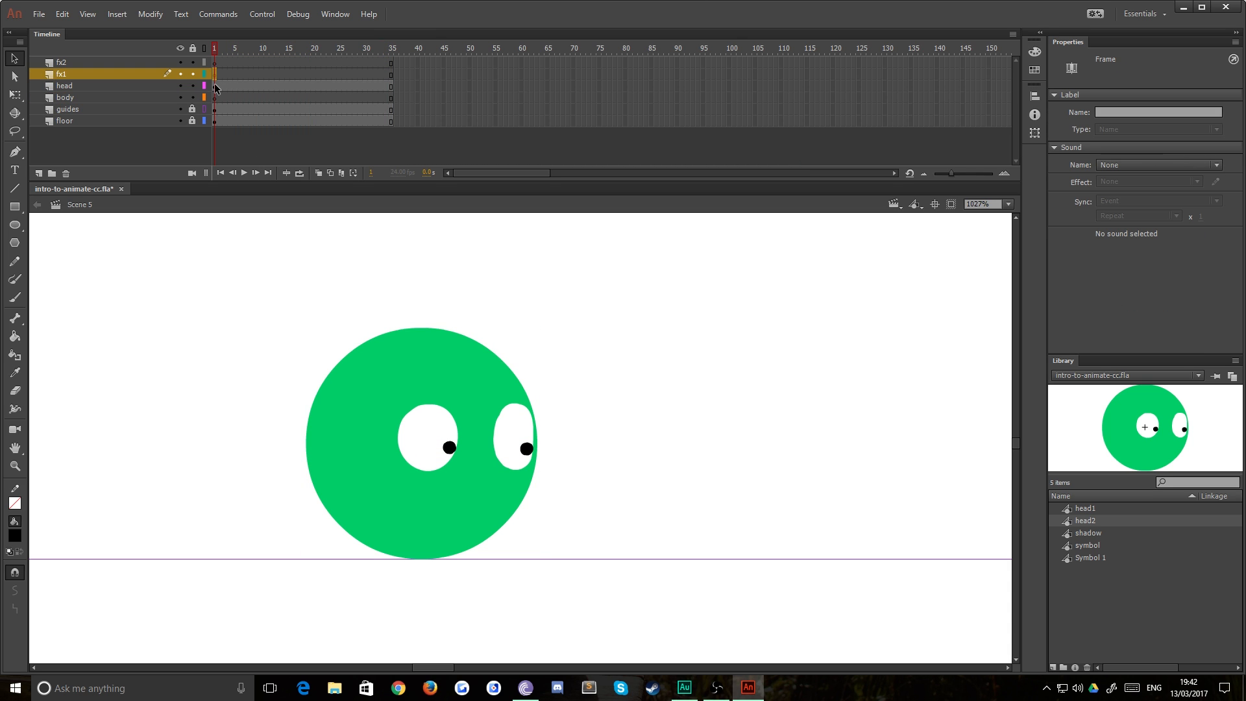
{"action": "left_click", "coordinate": [214, 86]}
{"action": "left_click", "coordinate": [214, 99]}
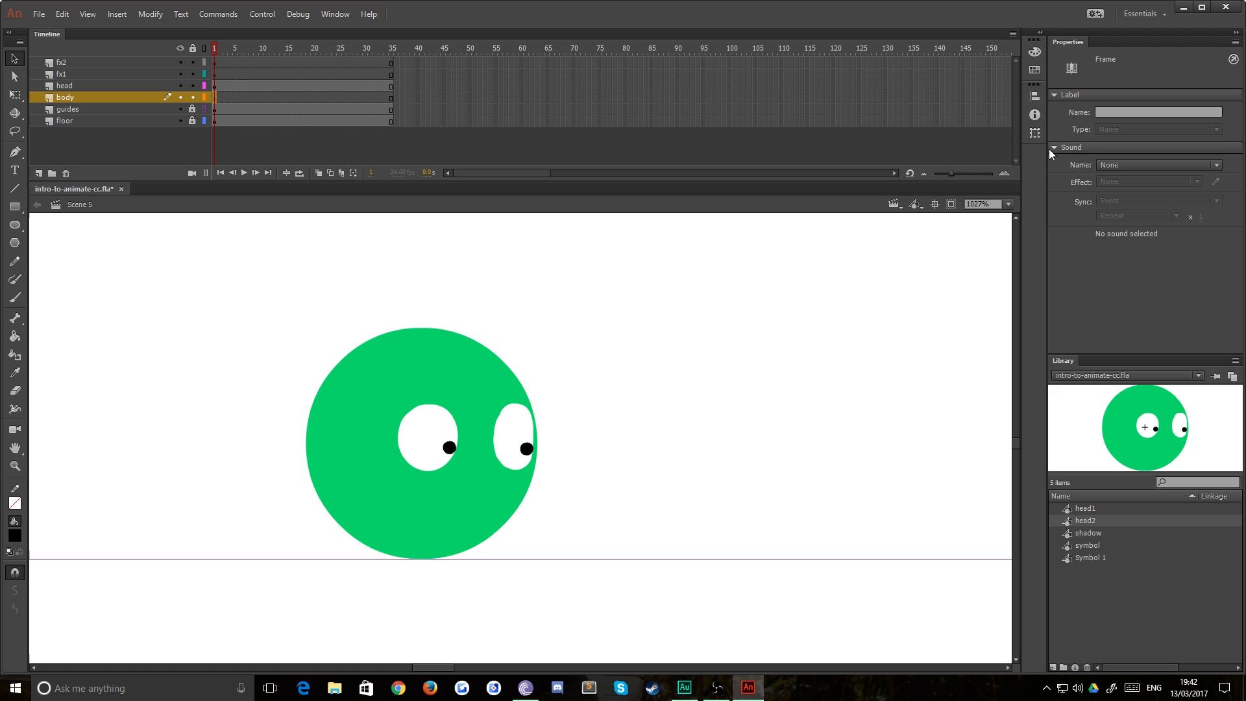
{"action": "left_click", "coordinate": [1008, 204]}
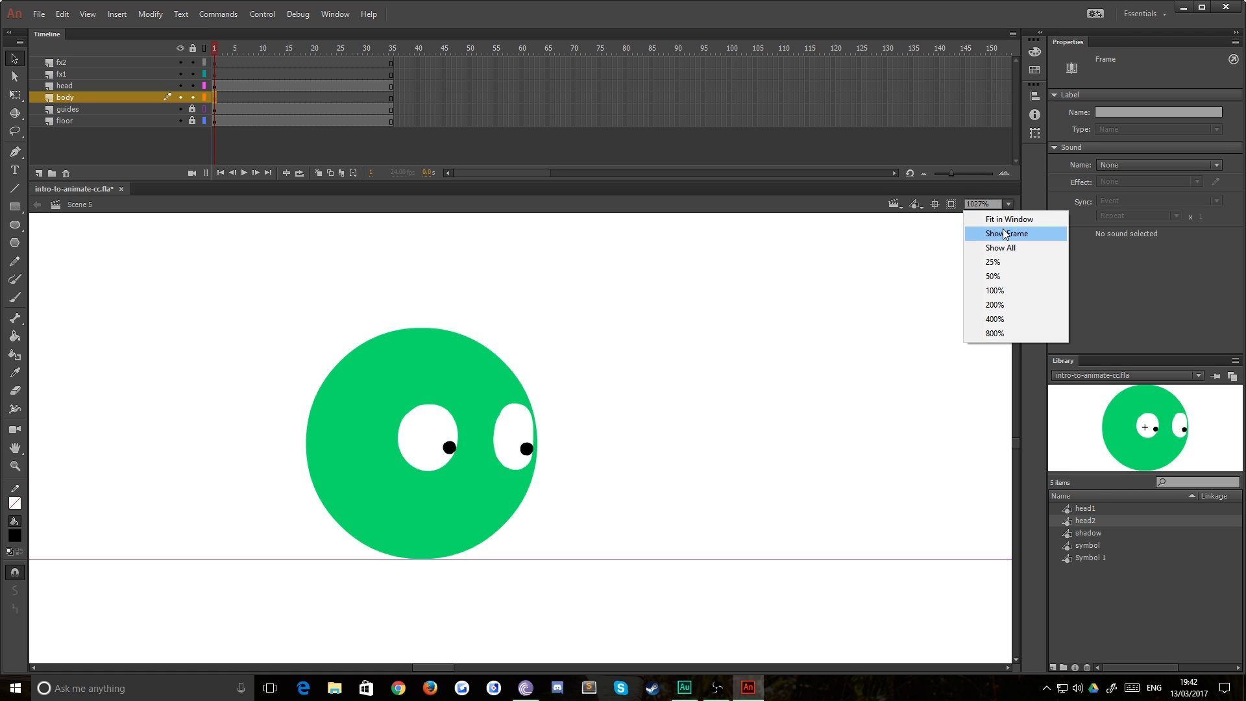
{"action": "left_click", "coordinate": [990, 234]}
{"action": "left_click", "coordinate": [360, 458]}
{"action": "left_click", "coordinate": [386, 455]}
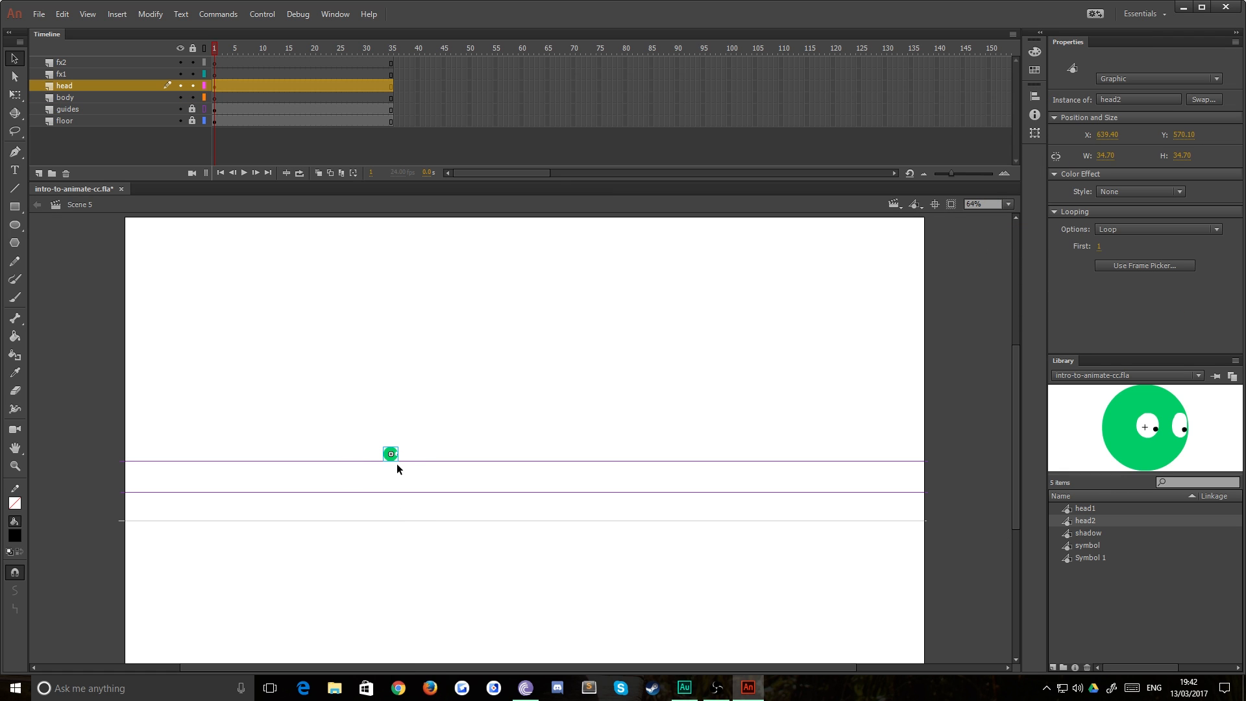
{"action": "left_click_drag", "start_coordinate": [395, 462], "coordinate": [263, 460]}
- Select frame 1 of the body layer and sample the head's green as the Brush tool's fill color
{"action": "key", "text": "ctrl+equal"}
{"action": "key", "text": "ctrl+equal"}
{"action": "key", "text": "ctrl+equal"}
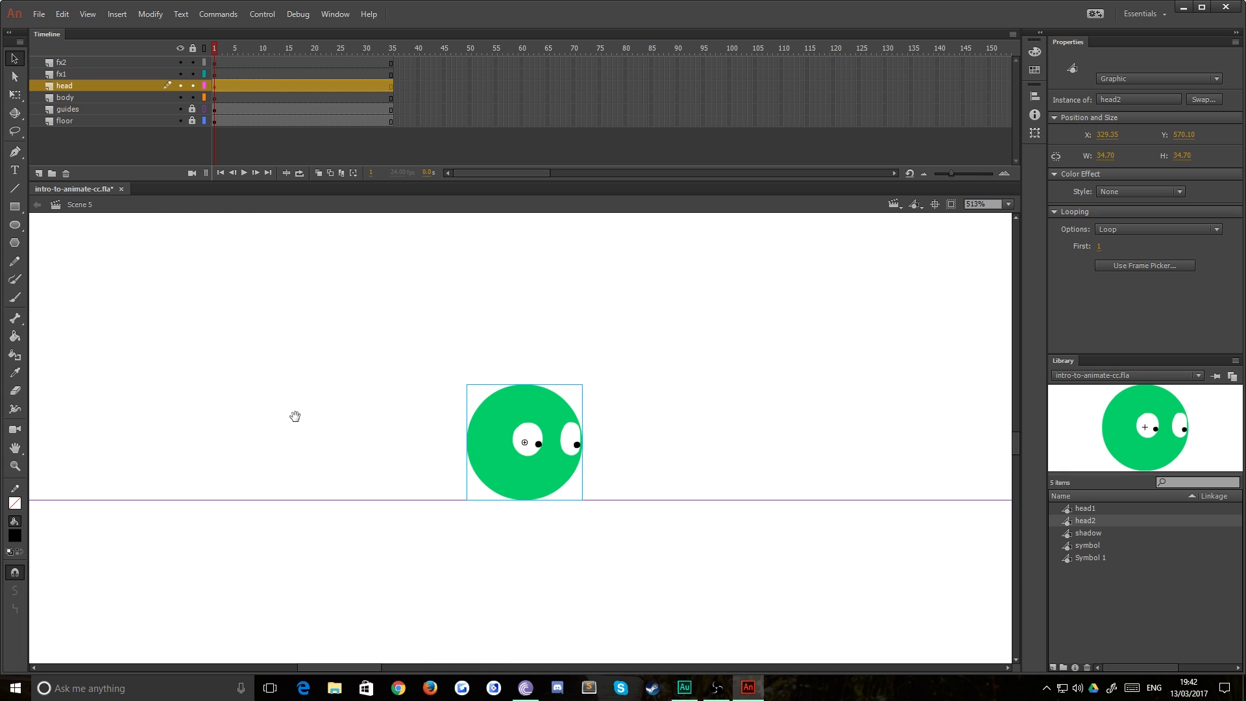
{"action": "left_click_drag", "start_coordinate": [384, 491], "coordinate": [379, 317]}
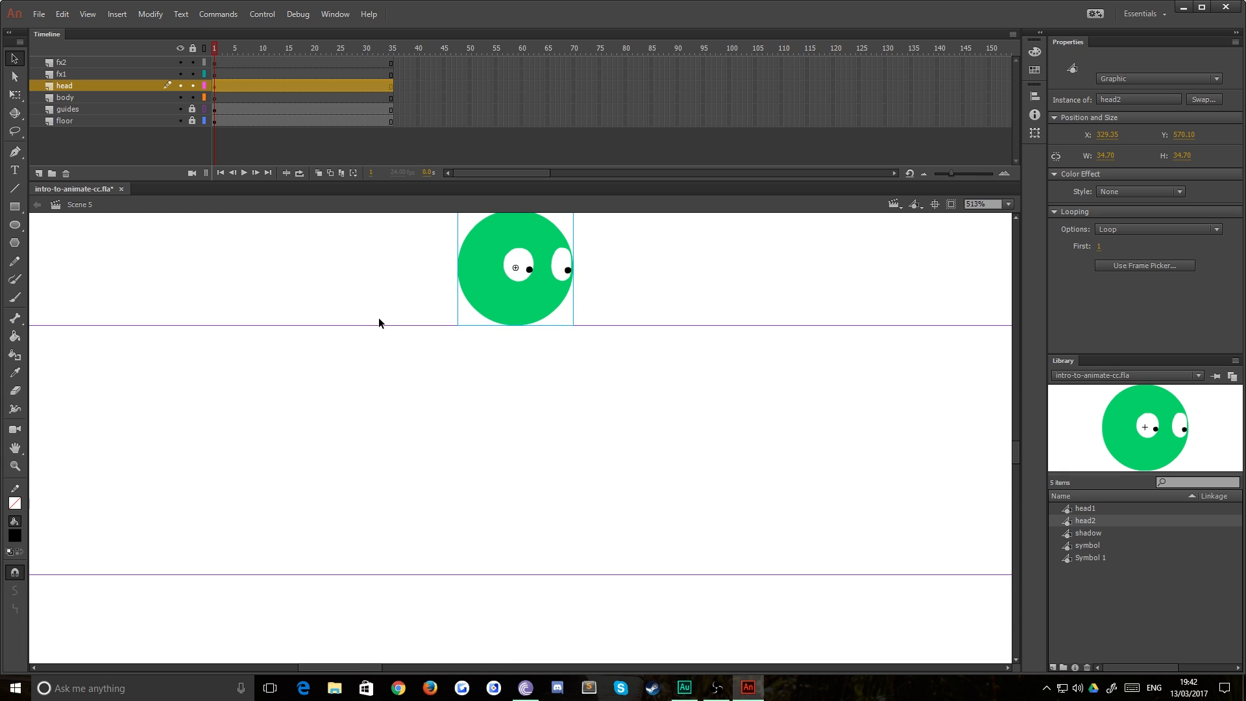
{"action": "key", "text": "ctrl+minus"}
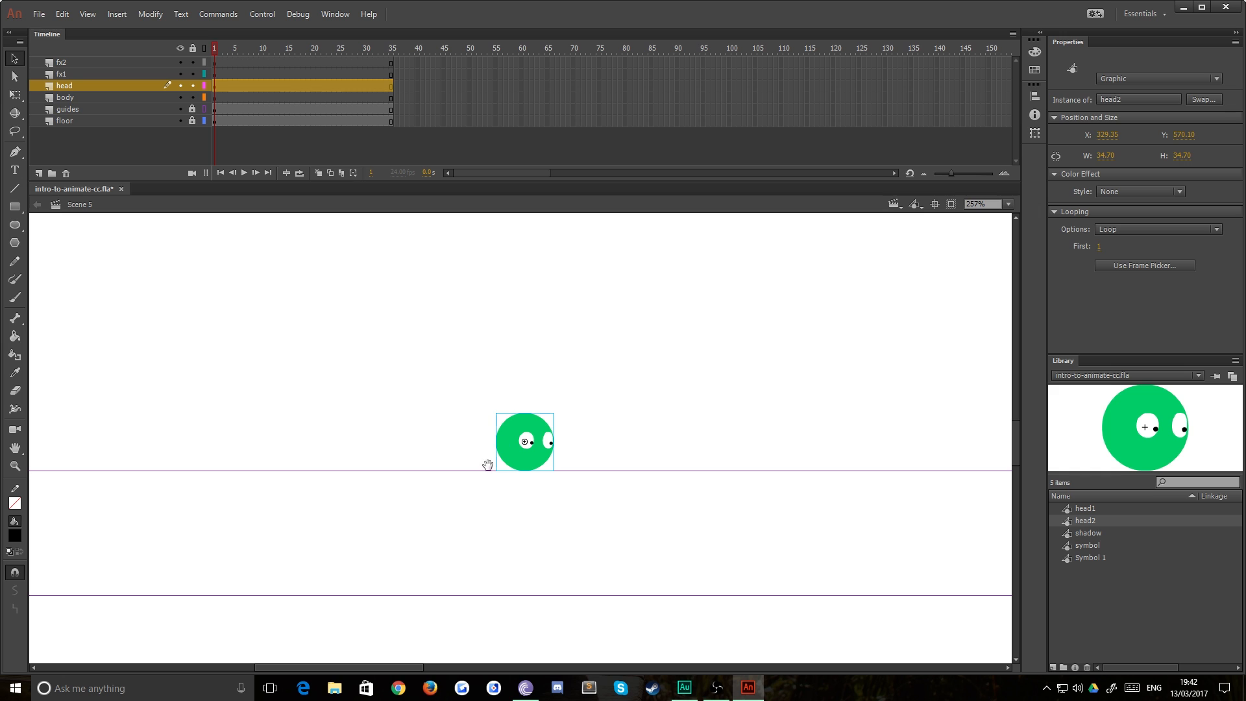
{"action": "left_click_drag", "start_coordinate": [479, 520], "coordinate": [436, 407]}
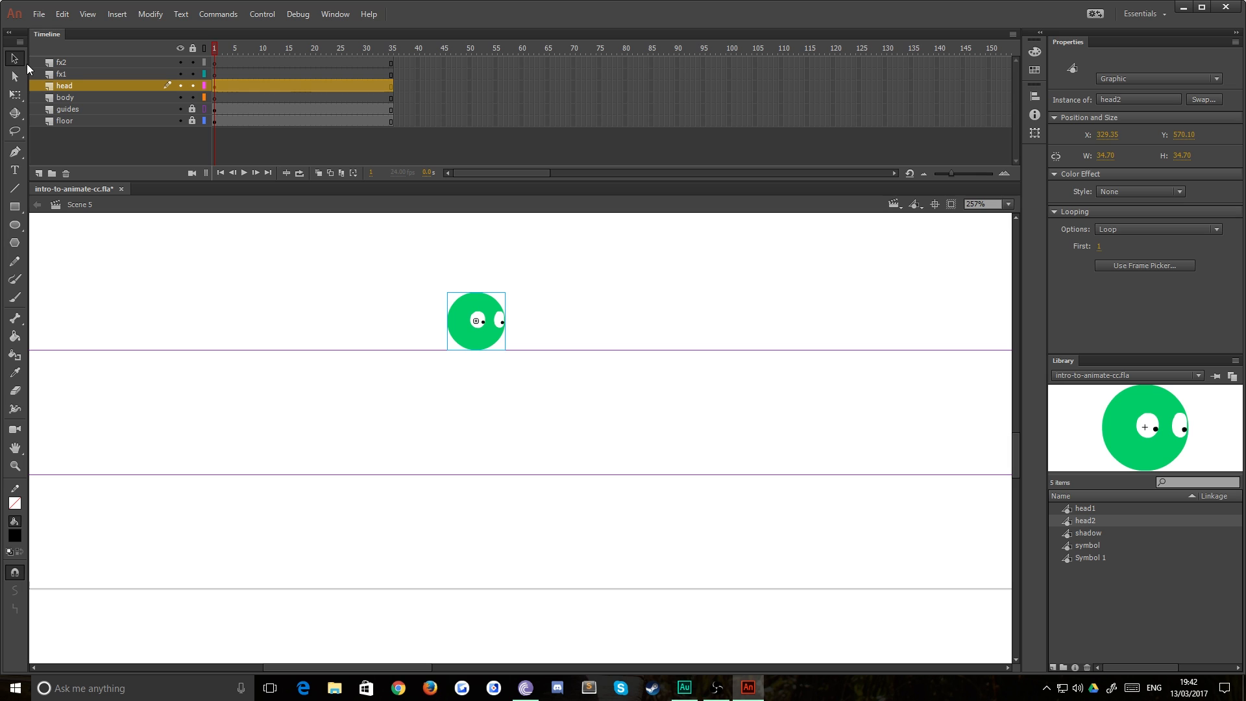
{"action": "left_click", "coordinate": [394, 299]}
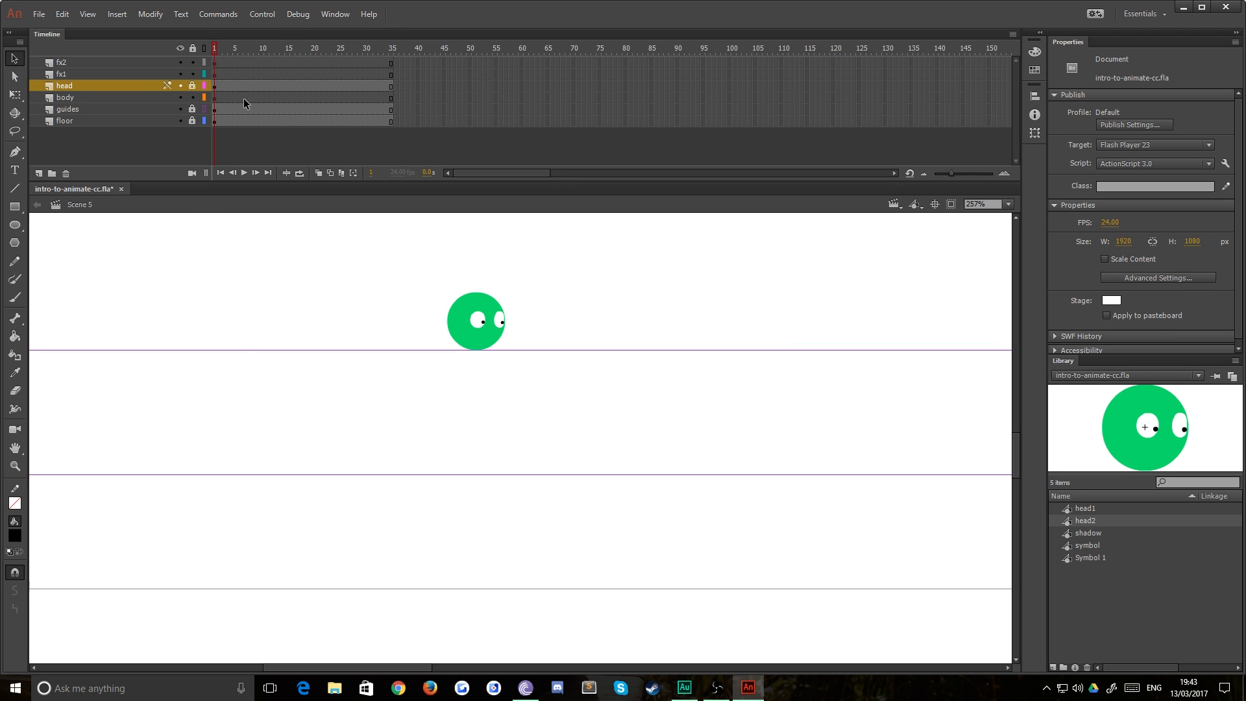
{"action": "left_click", "coordinate": [215, 97]}
{"action": "key", "text": "i"}
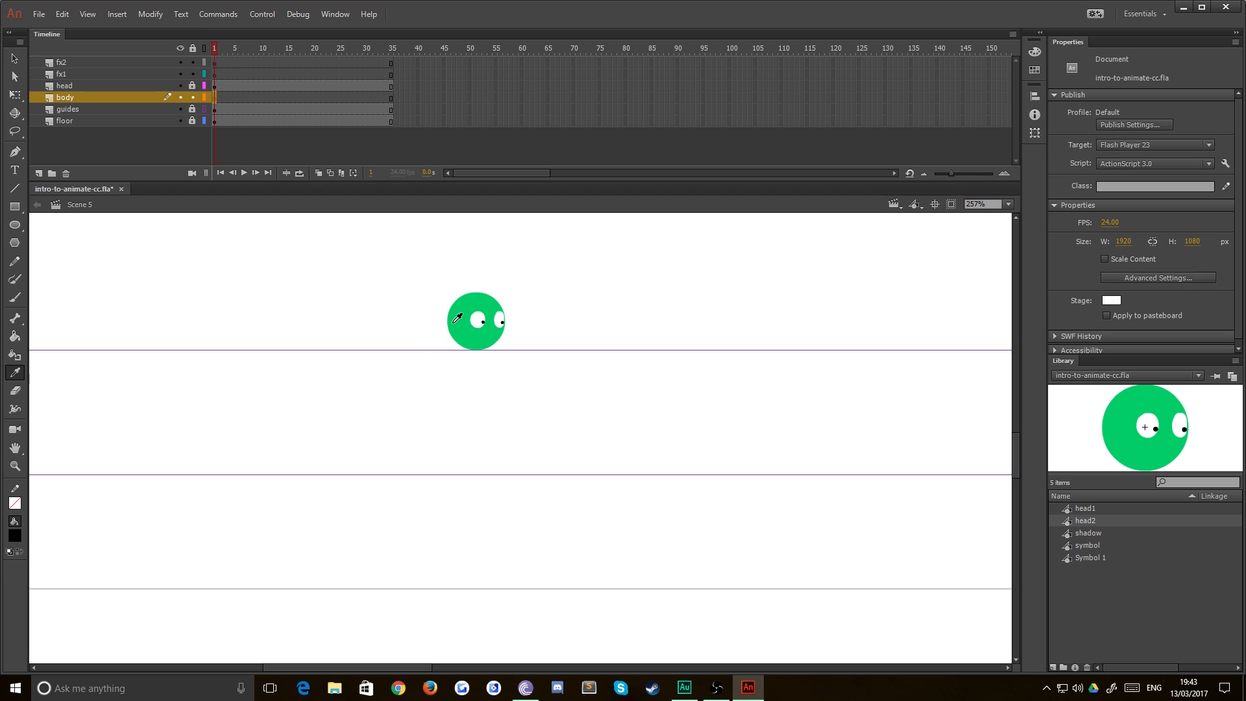
{"action": "left_click", "coordinate": [455, 320]}
{"action": "key", "text": "b"}
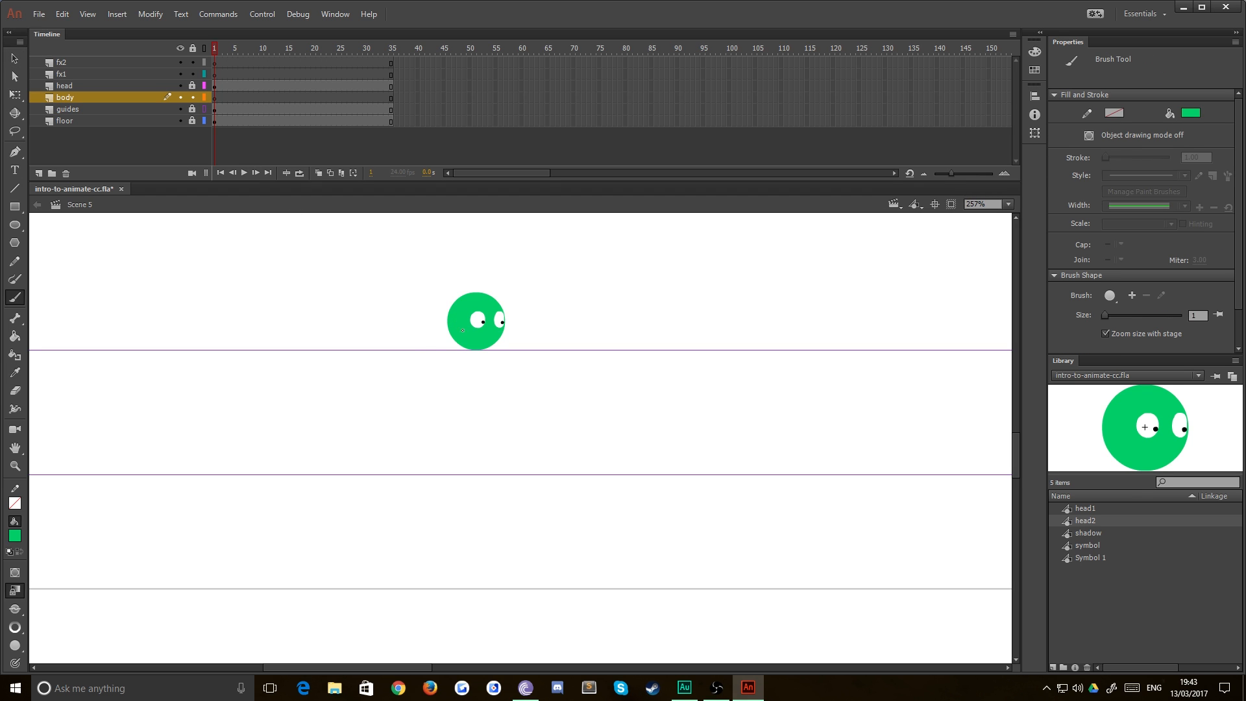
- Lower the head to Y 587.45, centered on the upper guide, and reselect frame 1 of the body layer for brushing
{"action": "key", "text": "v"}
{"action": "left_click", "coordinate": [203, 89]}
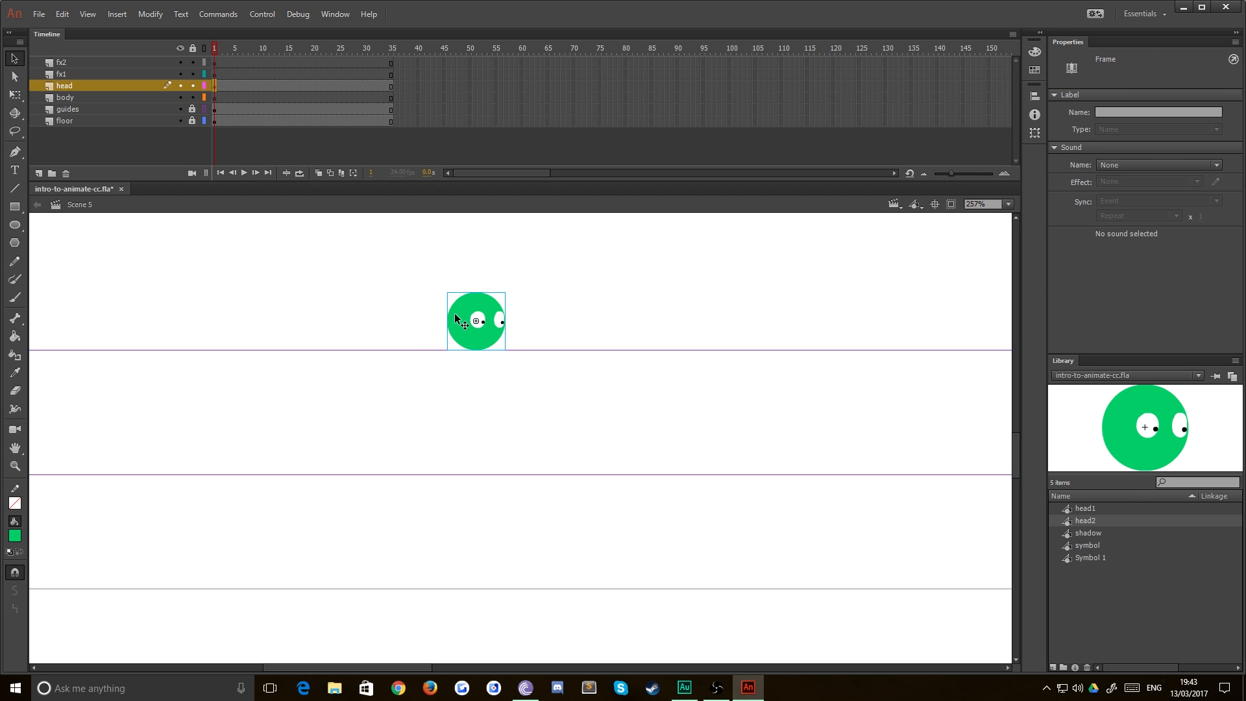
{"action": "left_click_drag", "start_coordinate": [455, 312], "coordinate": [454, 342]}
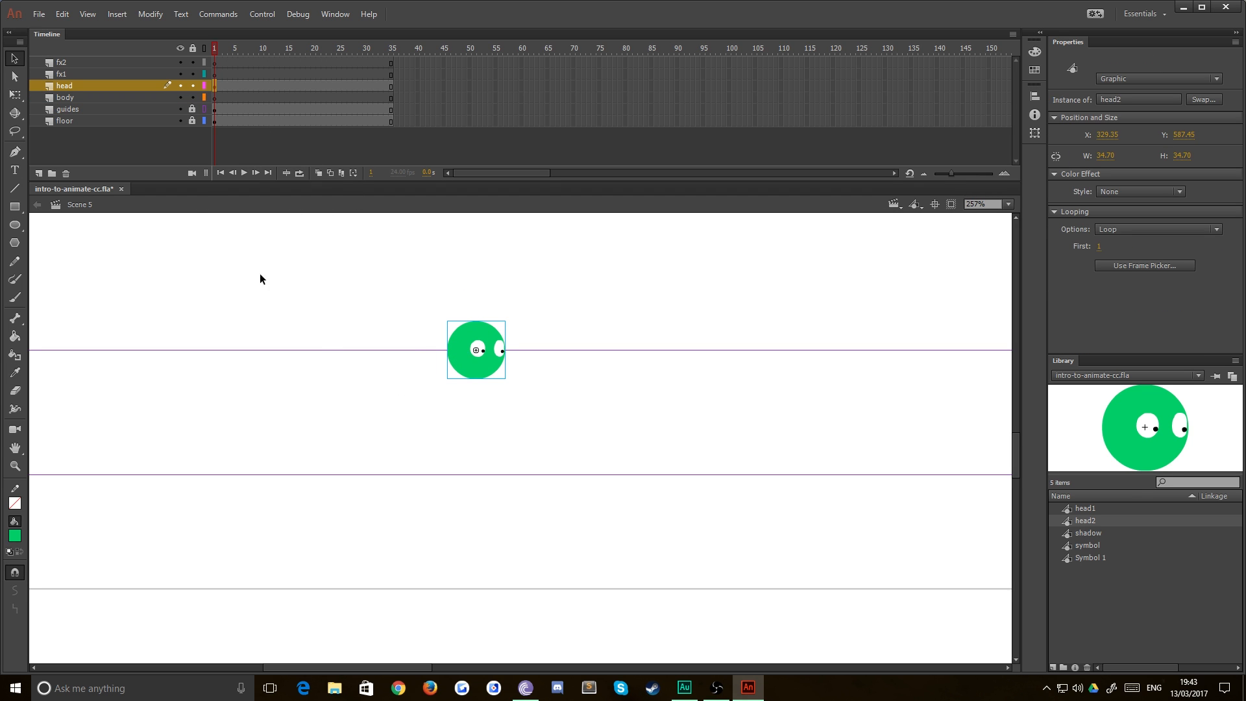
{"action": "left_click", "coordinate": [225, 101]}
{"action": "key", "text": "b"}
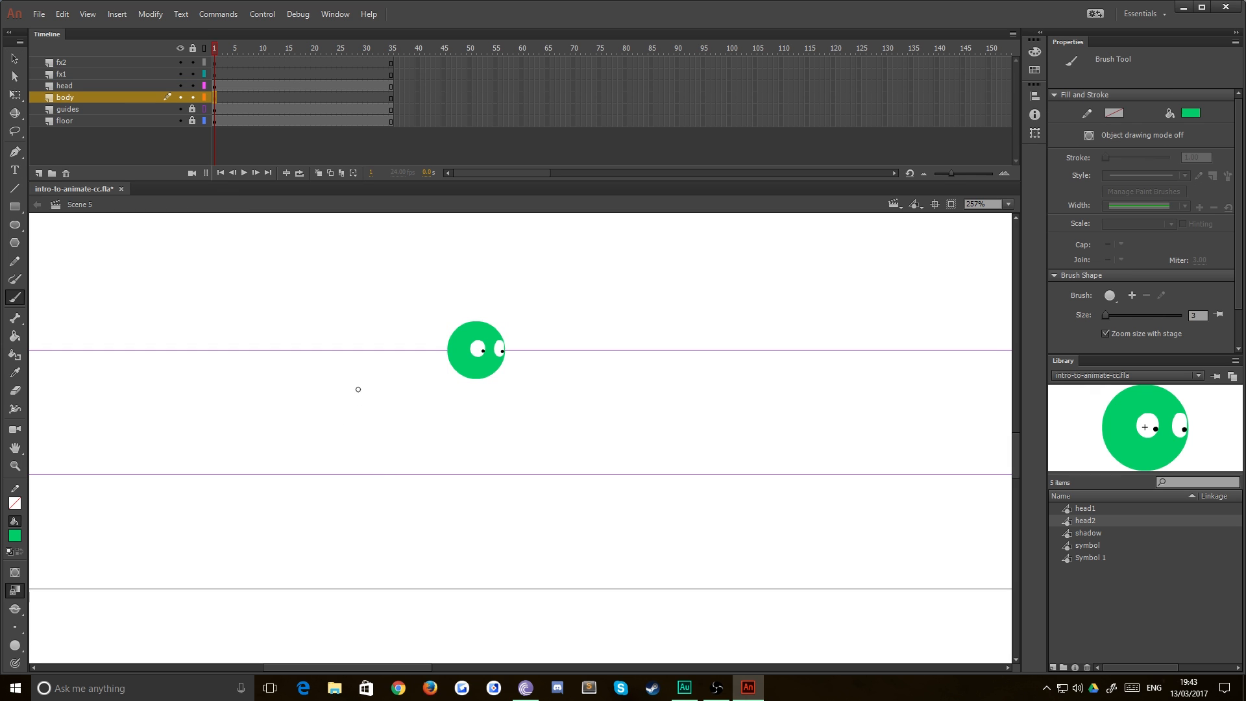
{"action": "mouse_move", "coordinate": [382, 382]}
{"action": "left_mouse_down"}
{"action": "mouse_move", "coordinate": [326, 386]}
{"action": "mouse_move", "coordinate": [319, 330]}
{"action": "left_mouse_up"}
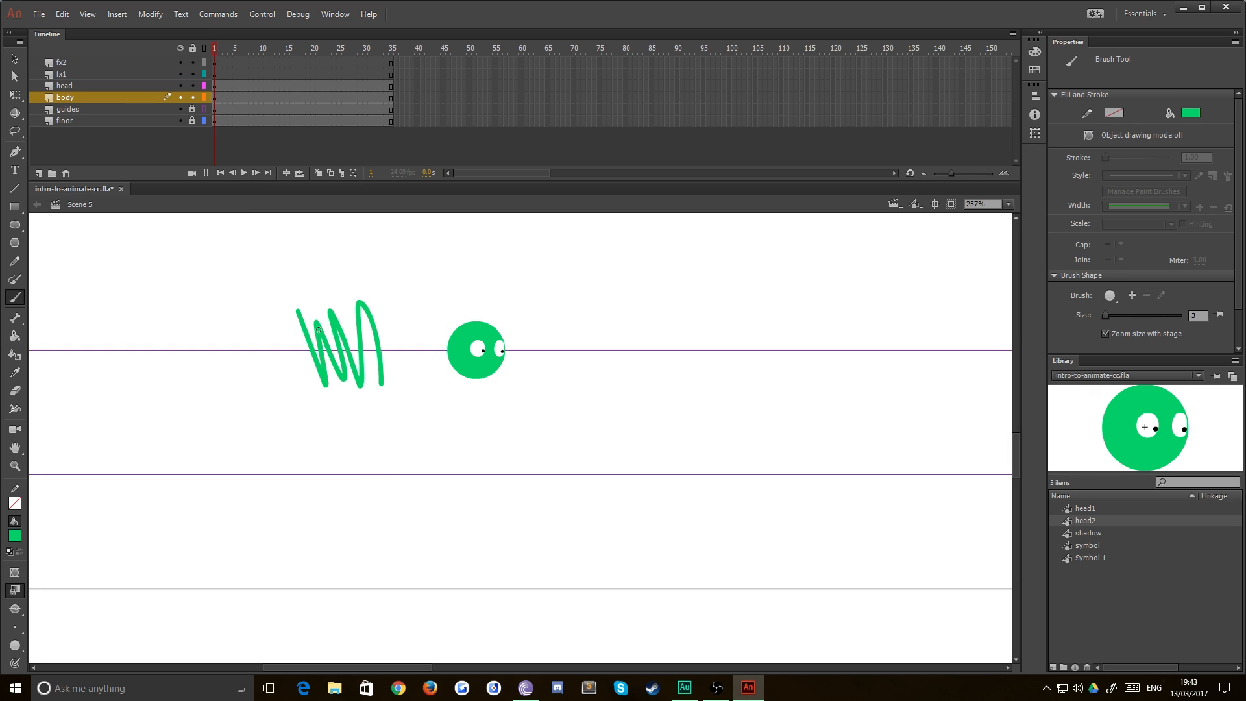
{"action": "key", "text": "ctrl+z"}
{"action": "mouse_move", "coordinate": [383, 372]}
{"action": "left_mouse_down"}
{"action": "mouse_move", "coordinate": [314, 350]}
{"action": "mouse_move", "coordinate": [348, 340]}
{"action": "mouse_move", "coordinate": [334, 351]}
{"action": "left_mouse_up"}
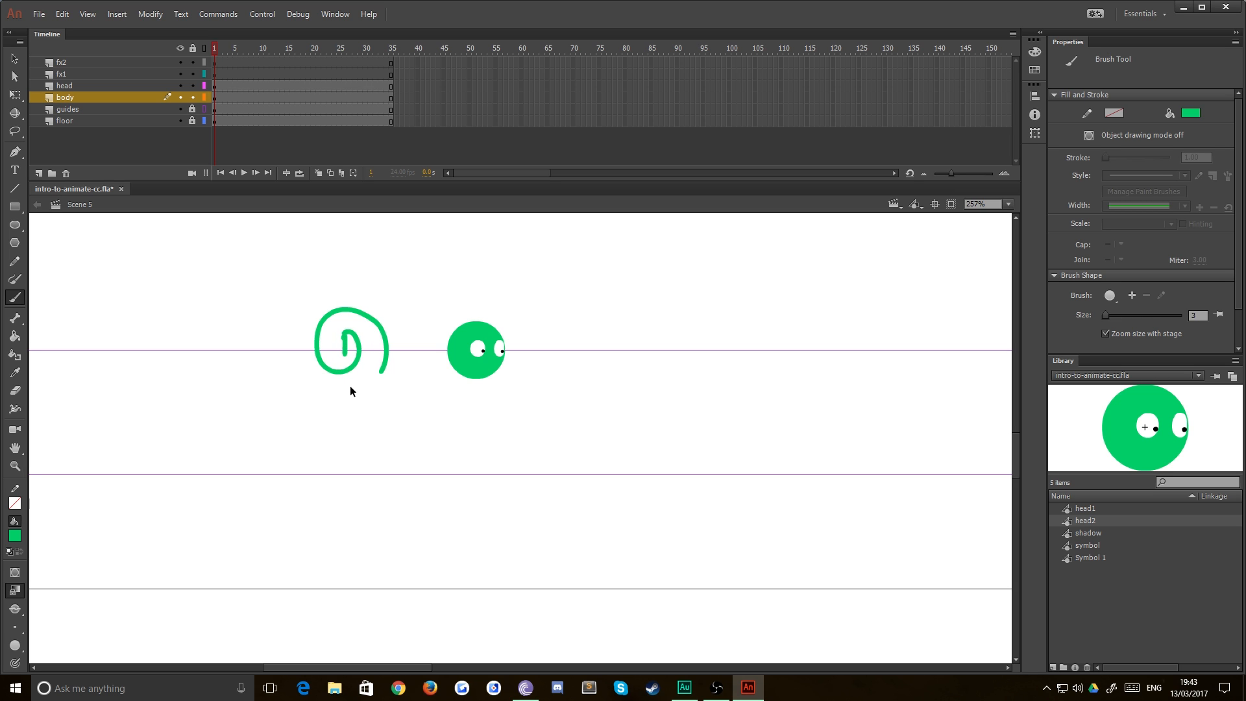
{"action": "key", "text": "ctrl+z"}
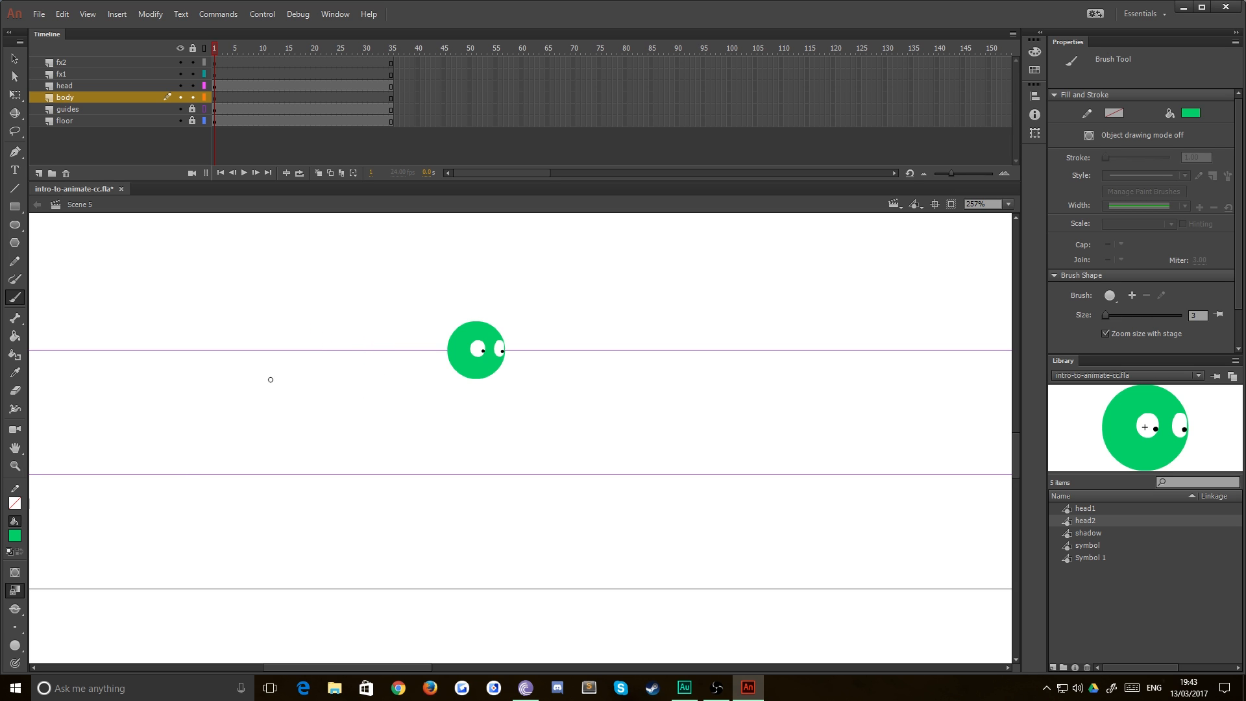
- Set the brush size to 11 and paint the character's torso, two striding legs and two bent arms below the head at frame 1
{"action": "key", "text": "bracketright"}
{"action": "key", "text": "bracketright"}
{"action": "key", "text": "bracketright"}
{"action": "key", "text": "bracketright"}
{"action": "key", "text": "bracketright"}
{"action": "key", "text": "bracketright"}
{"action": "key", "text": "bracketright"}
{"action": "key", "text": "bracketright"}
{"action": "key", "text": "bracketright"}
{"action": "key", "text": "bracketright"}
{"action": "key", "text": "bracketleft"}
{"action": "key", "text": "bracketleft"}
{"action": "mouse_move", "coordinate": [469, 376]}
{"action": "left_mouse_down"}
{"action": "mouse_move", "coordinate": [446, 473]}
{"action": "mouse_move", "coordinate": [482, 505]}
{"action": "mouse_move", "coordinate": [539, 583]}
{"action": "left_mouse_up"}
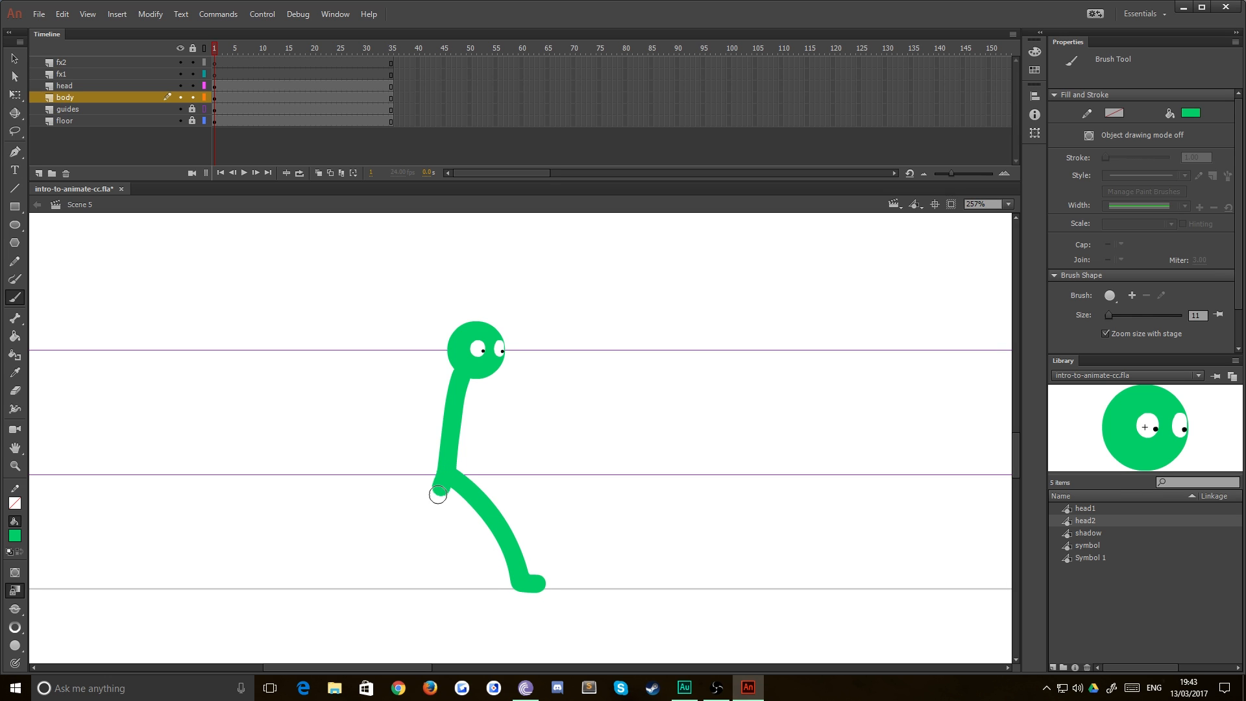
{"action": "left_click_drag", "start_coordinate": [439, 494], "coordinate": [371, 587]}
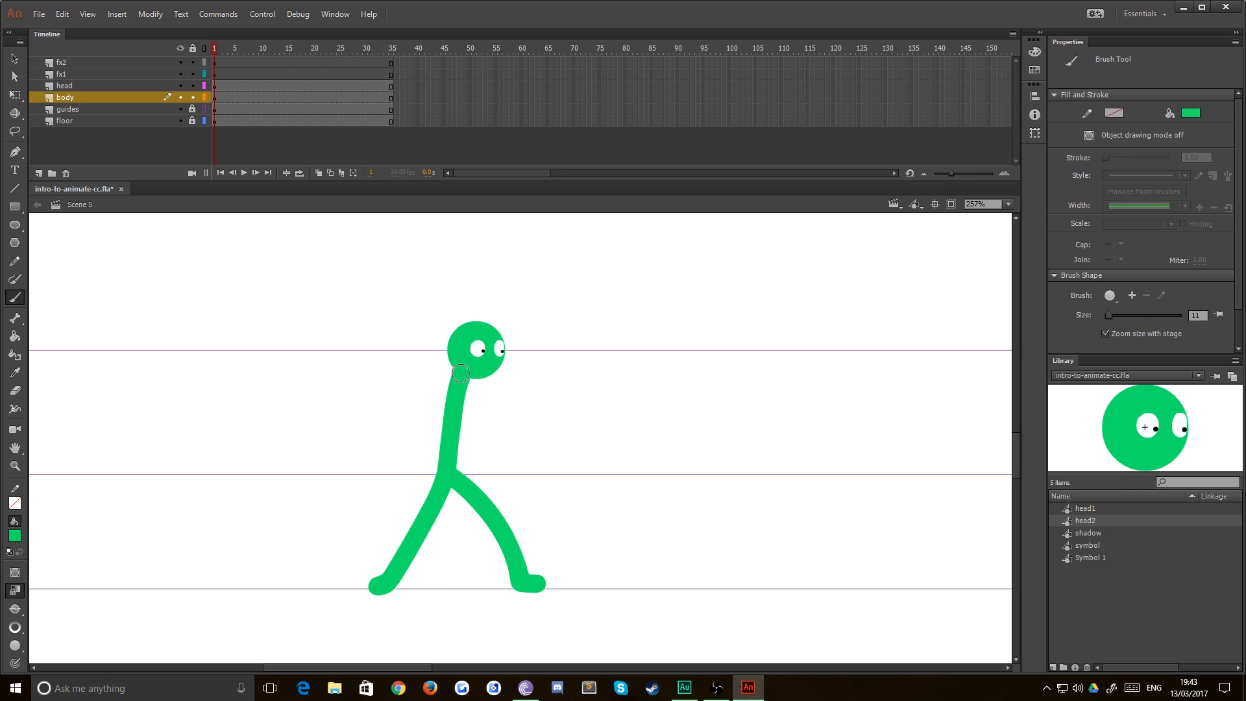
{"action": "mouse_move", "coordinate": [463, 370]}
{"action": "left_mouse_down"}
{"action": "mouse_move", "coordinate": [438, 380]}
{"action": "mouse_move", "coordinate": [425, 413]}
{"action": "mouse_move", "coordinate": [479, 393]}
{"action": "mouse_move", "coordinate": [501, 404]}
{"action": "left_mouse_up"}
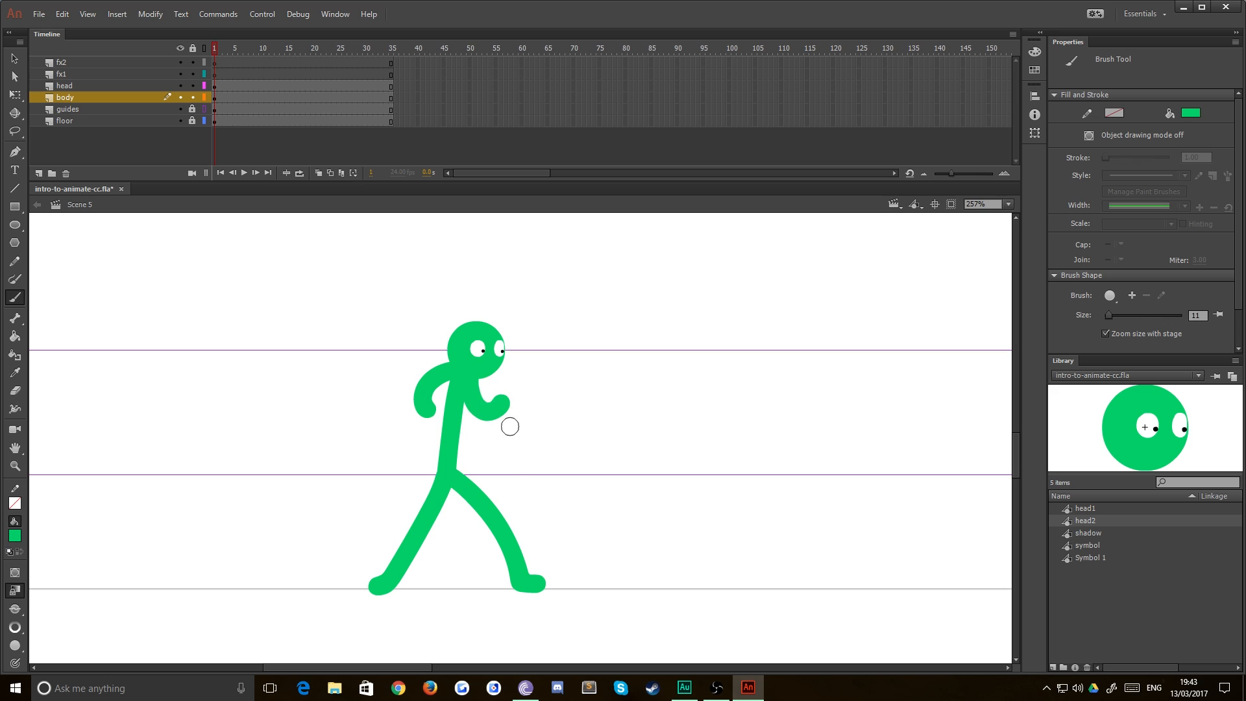
- Play the timeline from frame 1 to preview the standing pose, stopping playback partway
{"action": "left_click", "coordinate": [213, 97]}
{"action": "key", "text": "Return"}
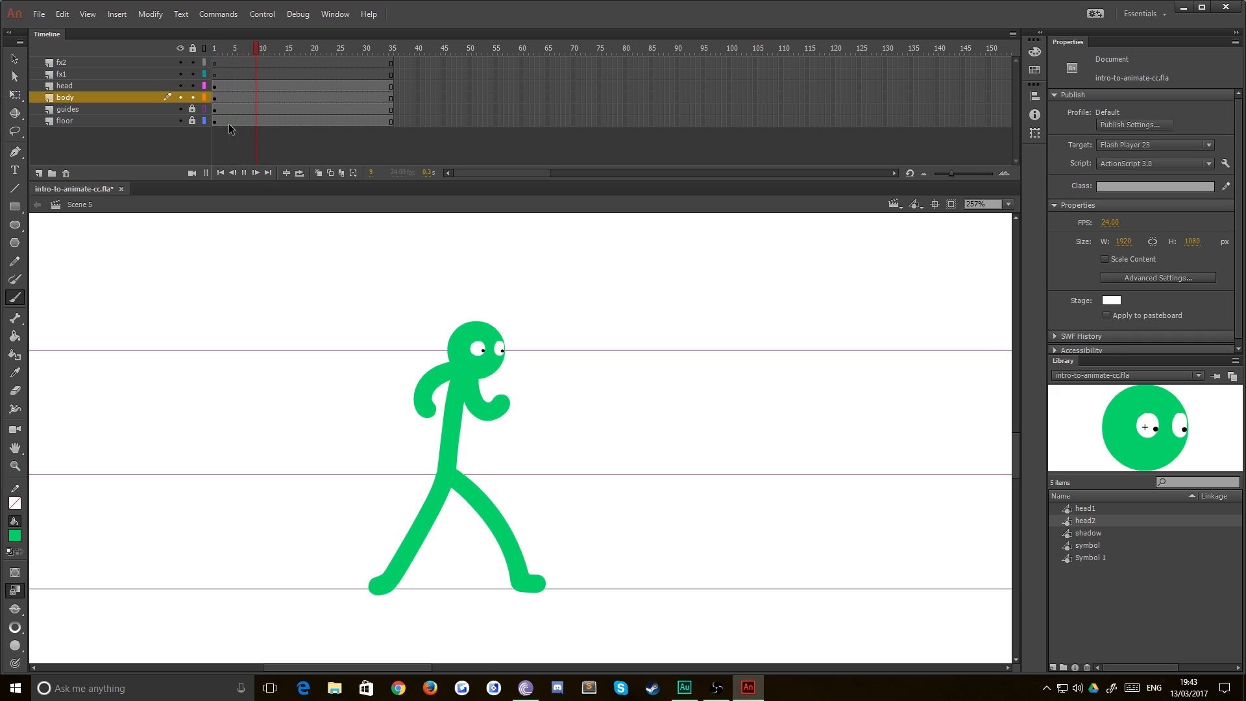
{"action": "key", "text": "Return"}
- Insert keyframes at frame 24 on all layers from fx2 down to floor
{"action": "left_click_drag", "start_coordinate": [214, 63], "coordinate": [336, 59]}
{"action": "left_click", "coordinate": [332, 71]}
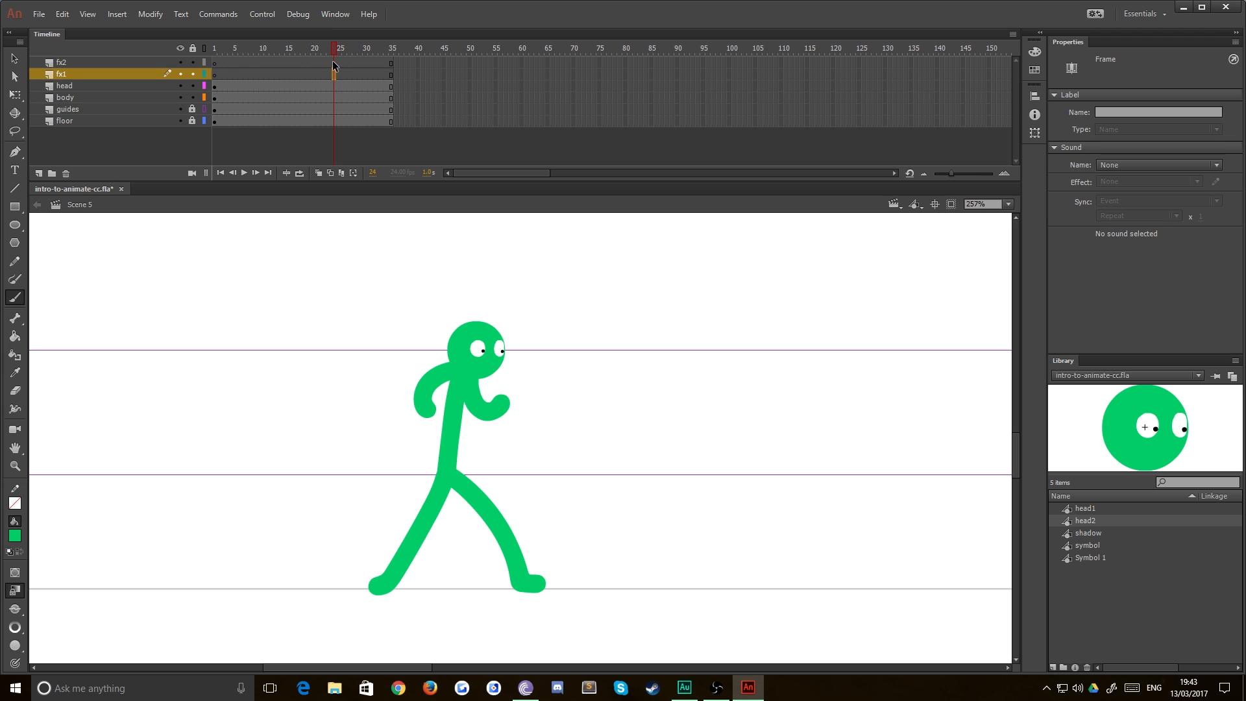
{"action": "left_click_drag", "start_coordinate": [334, 115], "coordinate": [334, 122]}
{"action": "key", "text": "F6"}
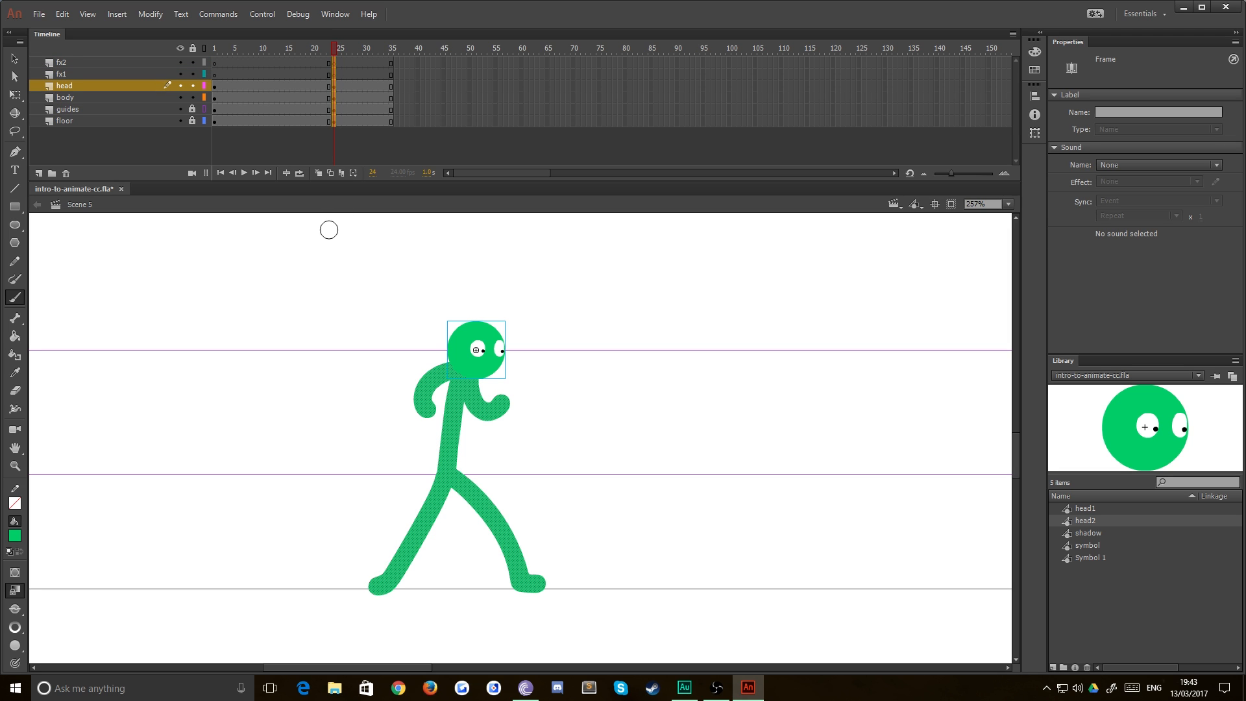
- Delete the painted body artwork at frame 24 of the body layer
{"action": "left_click_drag", "start_coordinate": [462, 173], "coordinate": [473, 172]}
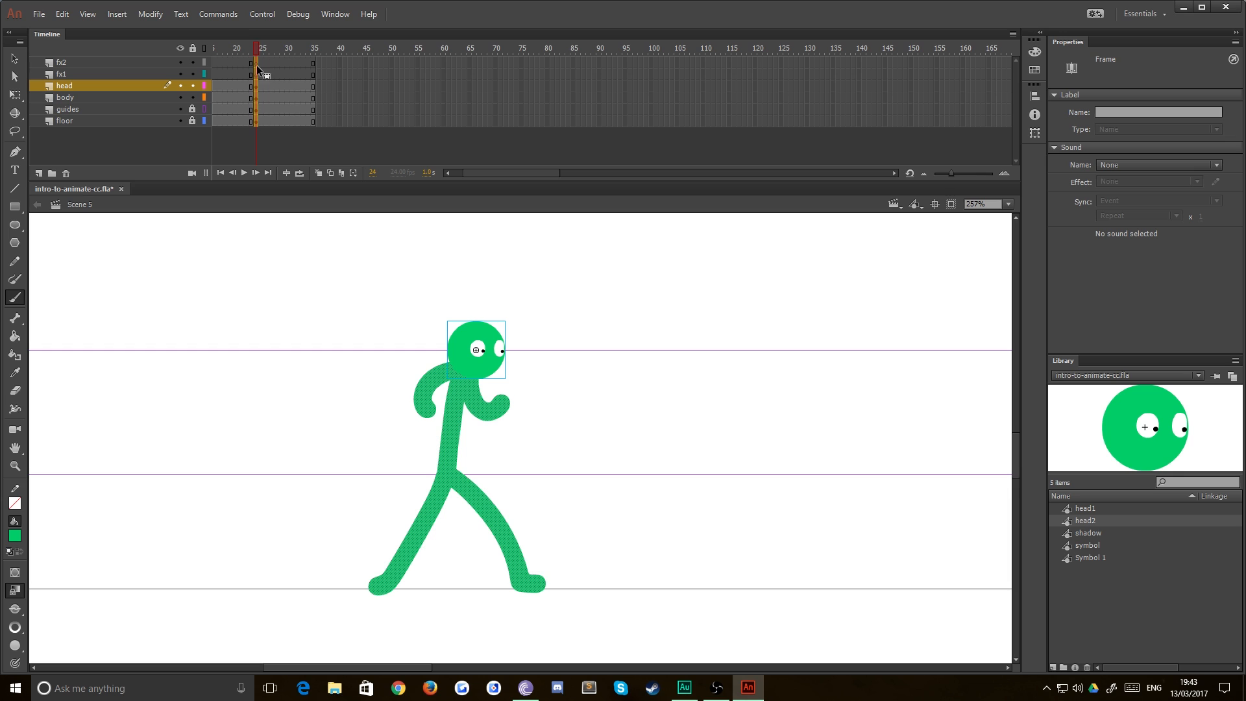
{"action": "left_click", "coordinate": [273, 64]}
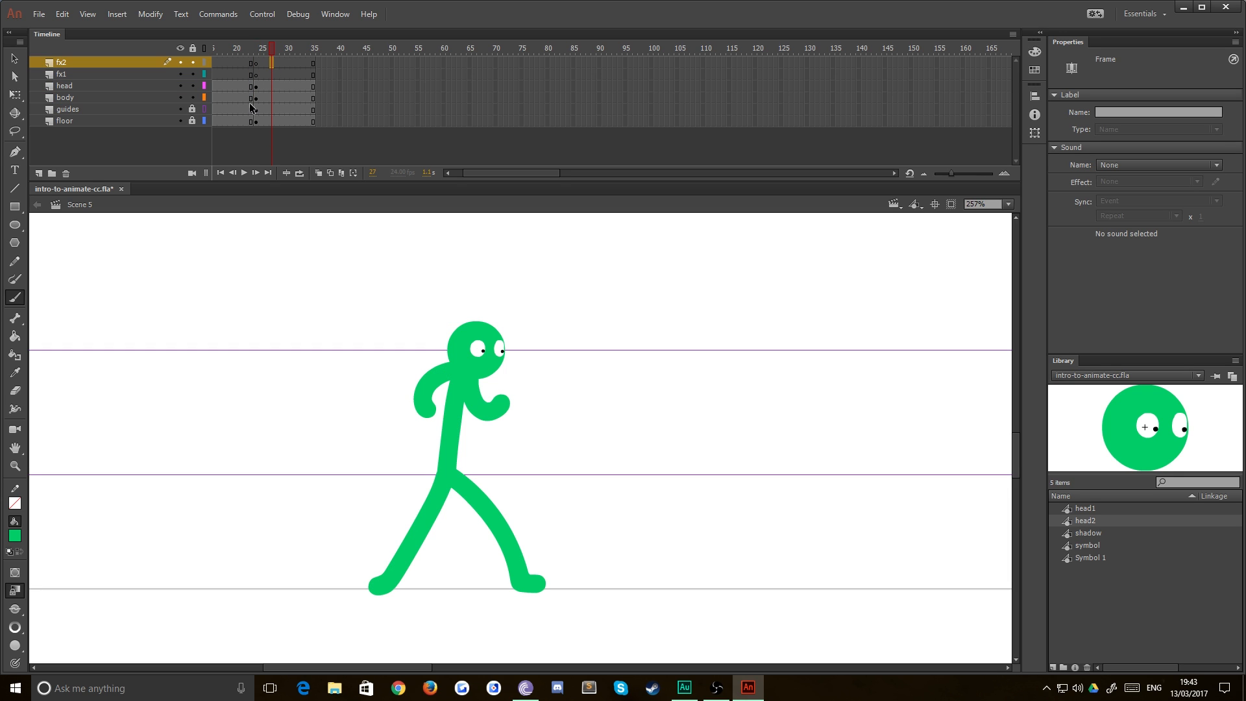
{"action": "left_click", "coordinate": [257, 101]}
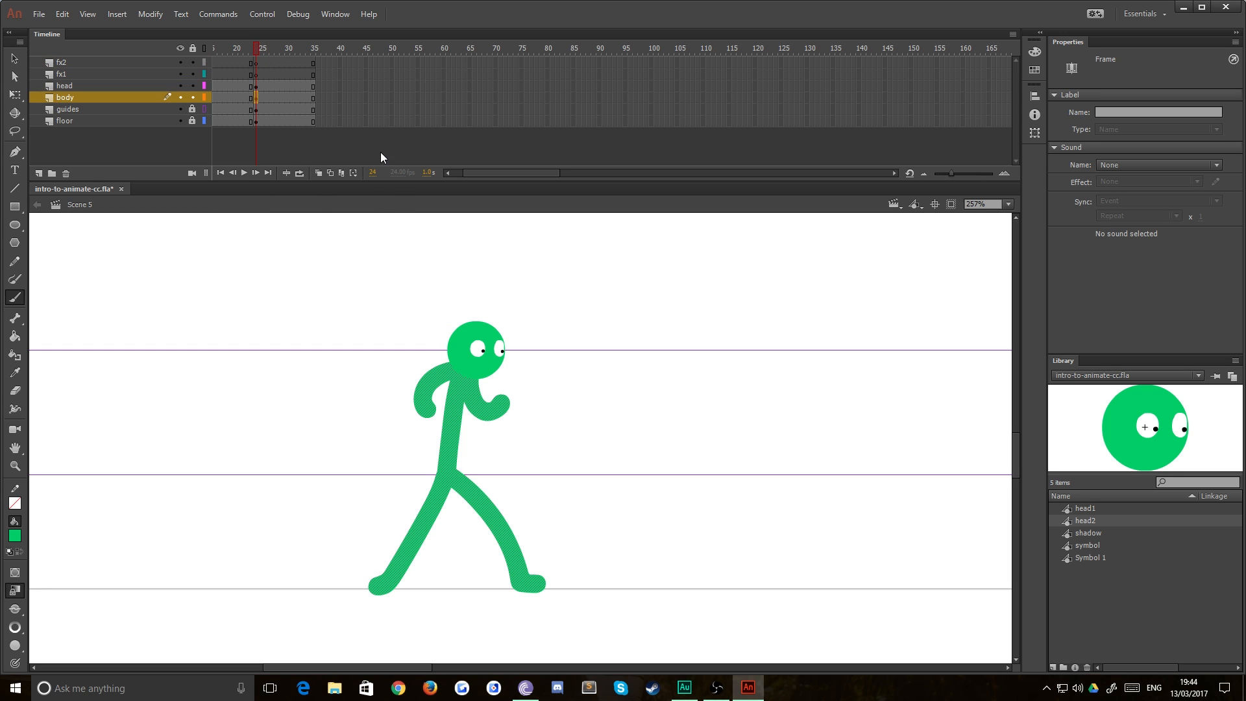
{"action": "key", "text": "Delete"}
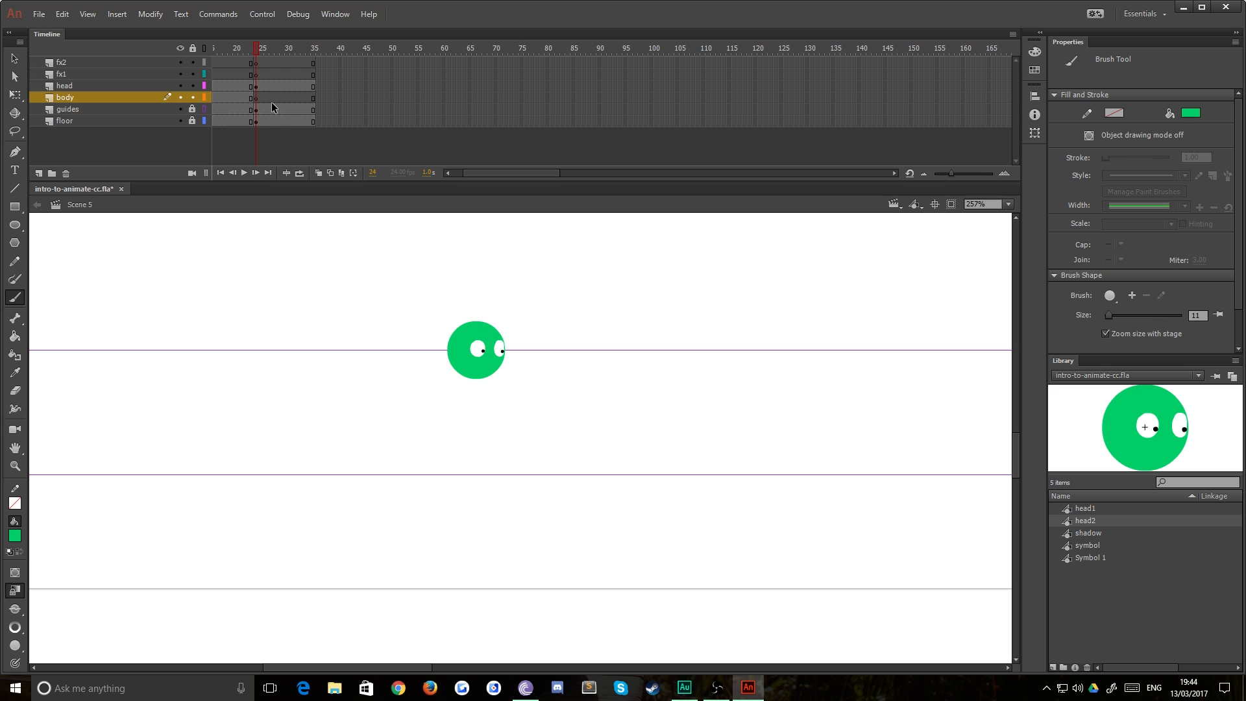
- Step four frames forward from frame 24 and back again to examine the emptied body frames
{"action": "key", "text": "period"}
{"action": "key", "text": "period"}
{"action": "key", "text": "period"}
{"action": "key", "text": "period"}
{"action": "key", "text": "comma"}
{"action": "key", "text": "comma"}
{"action": "key", "text": "comma"}
{"action": "key", "text": "comma"}
- Turn on onion skinning at frame 24 of the body layer and show the head layer as locked outlines
{"action": "left_click", "coordinate": [256, 98]}
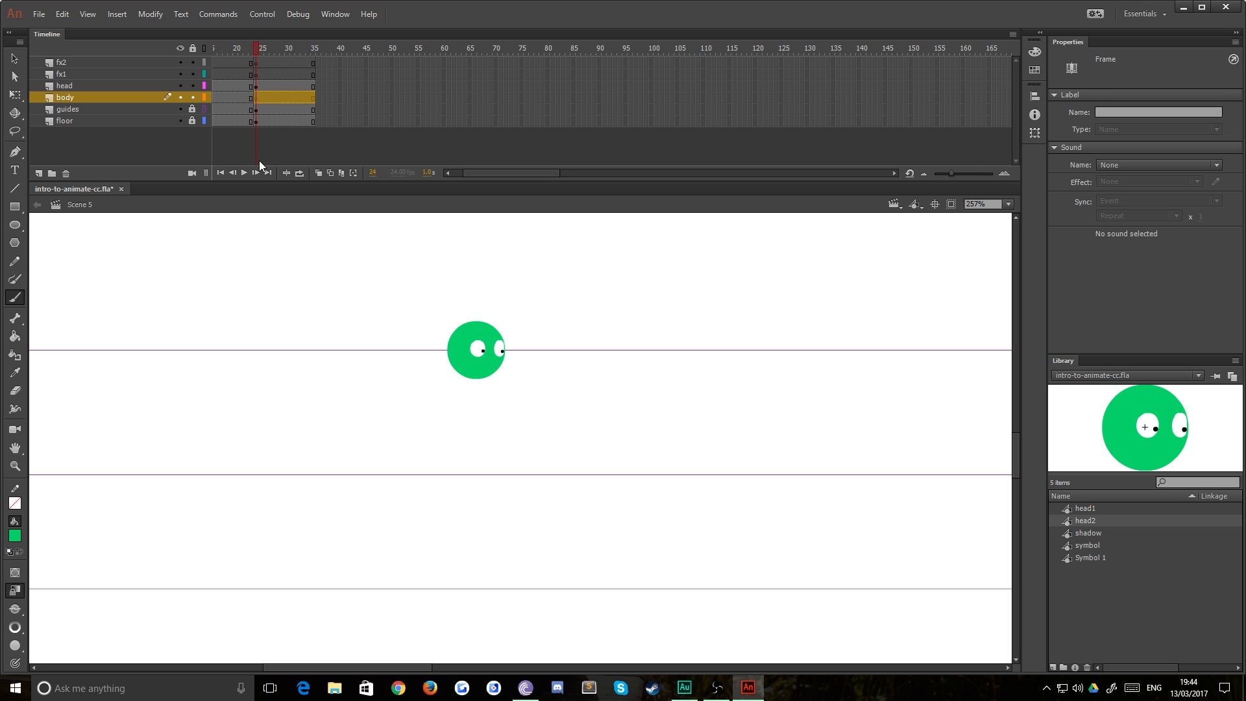
{"action": "left_click", "coordinate": [255, 97]}
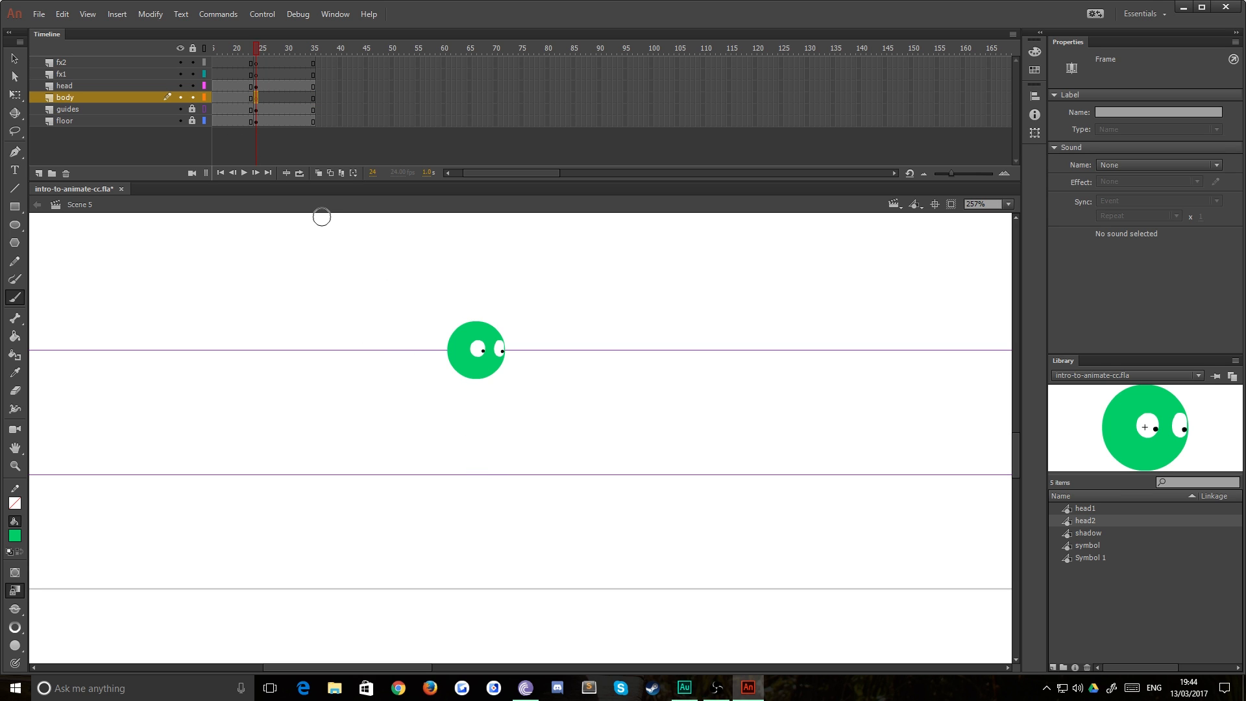
{"action": "left_click", "coordinate": [319, 174]}
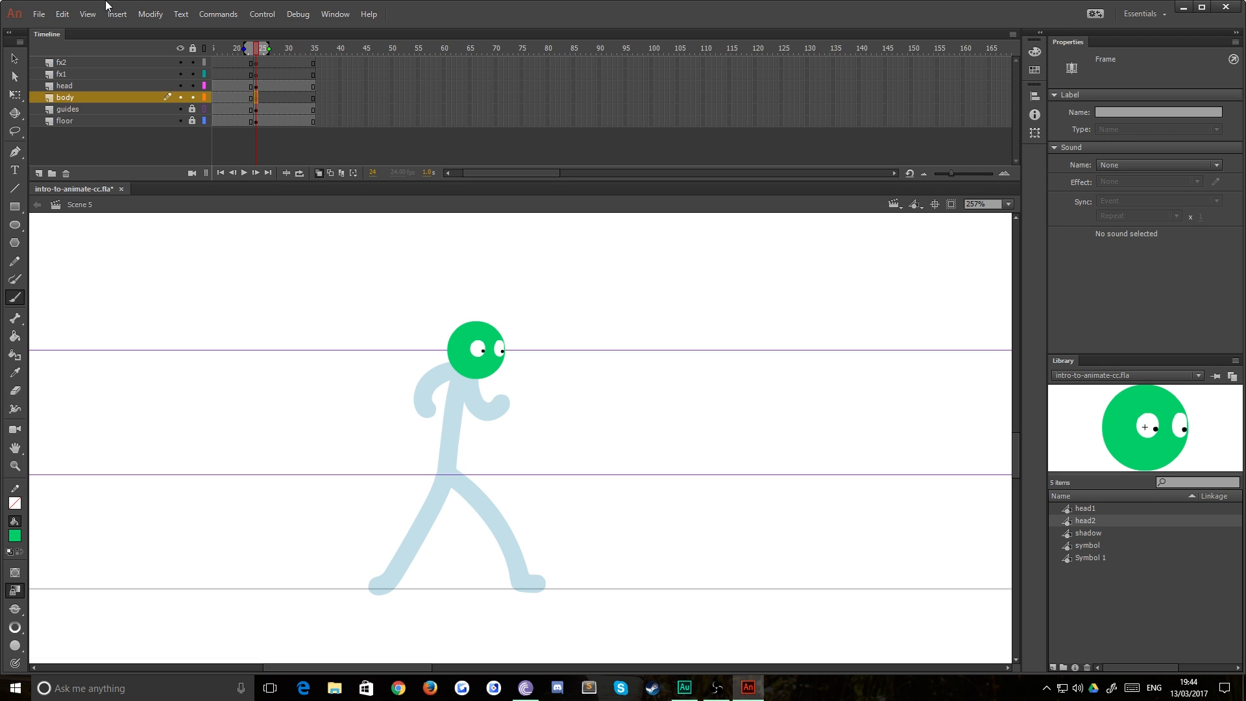
{"action": "left_click", "coordinate": [204, 86]}
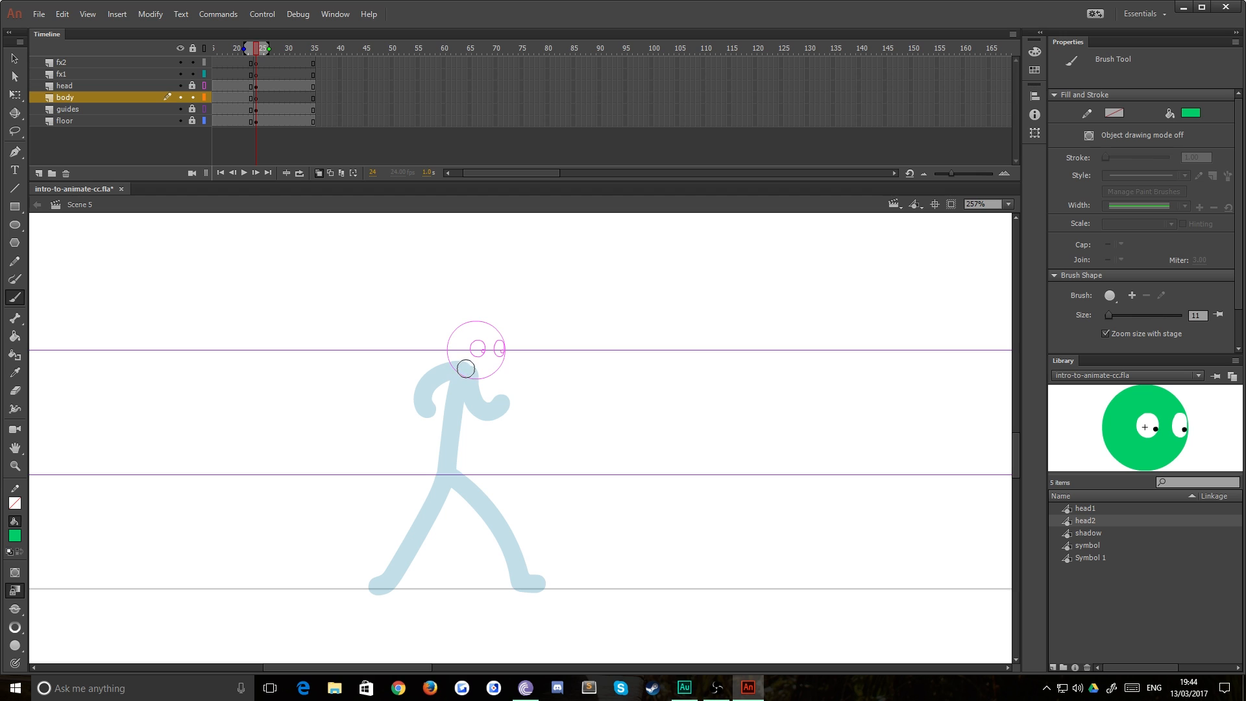
{"action": "left_click_drag", "start_coordinate": [465, 368], "coordinate": [451, 456]}
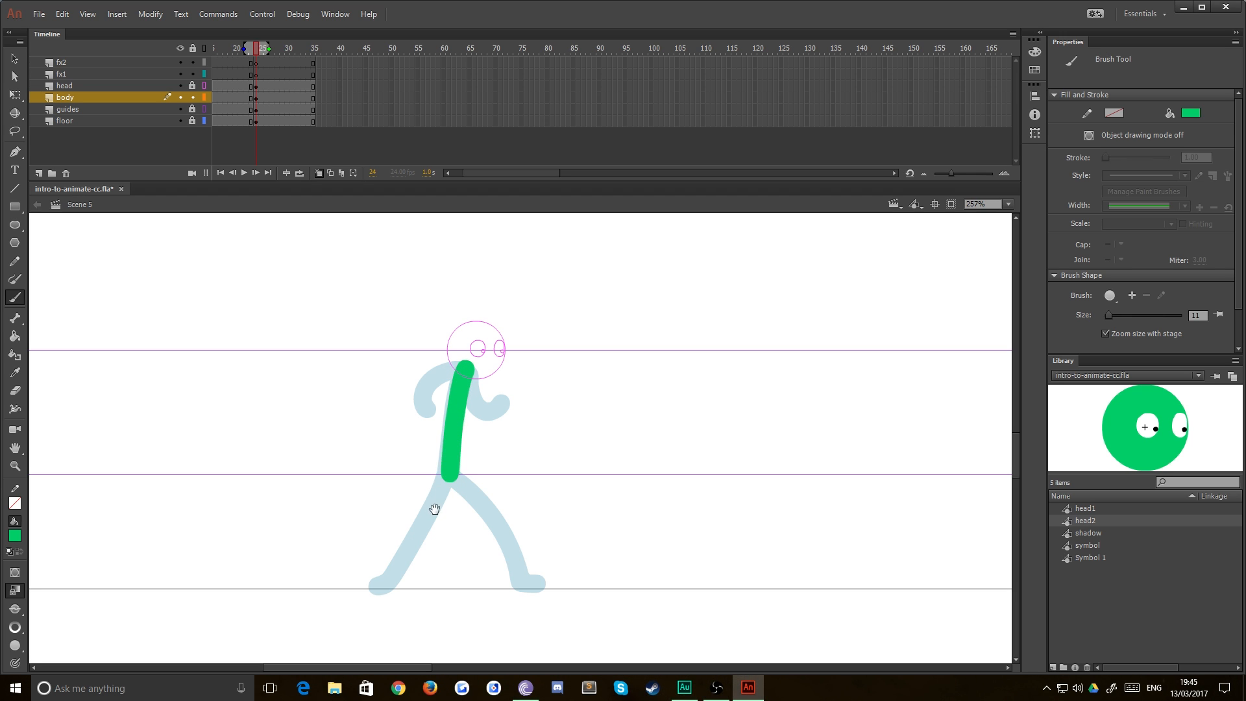
{"action": "scroll", "coordinate": [448, 480], "scroll_direction": "down", "scroll_amount": 2}
{"action": "left_click_drag", "start_coordinate": [446, 426], "coordinate": [514, 536]}
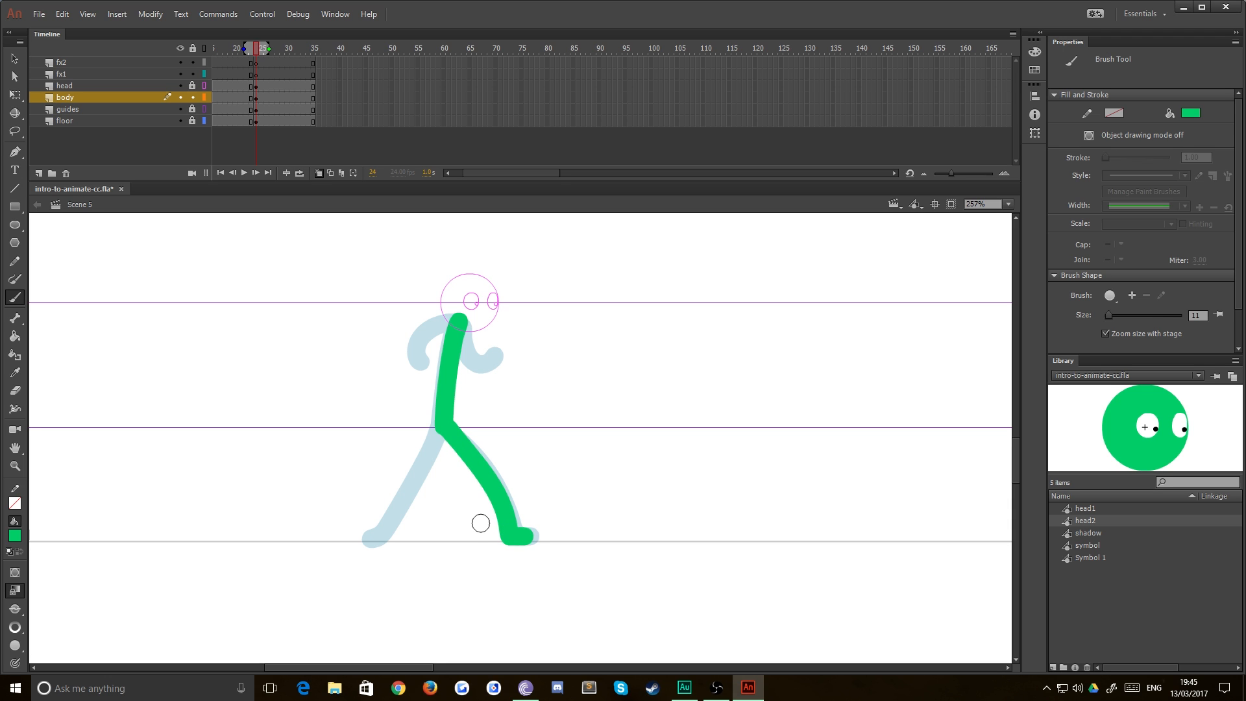
{"action": "key", "text": "ctrl+z"}
{"action": "key", "text": "ctrl+z"}
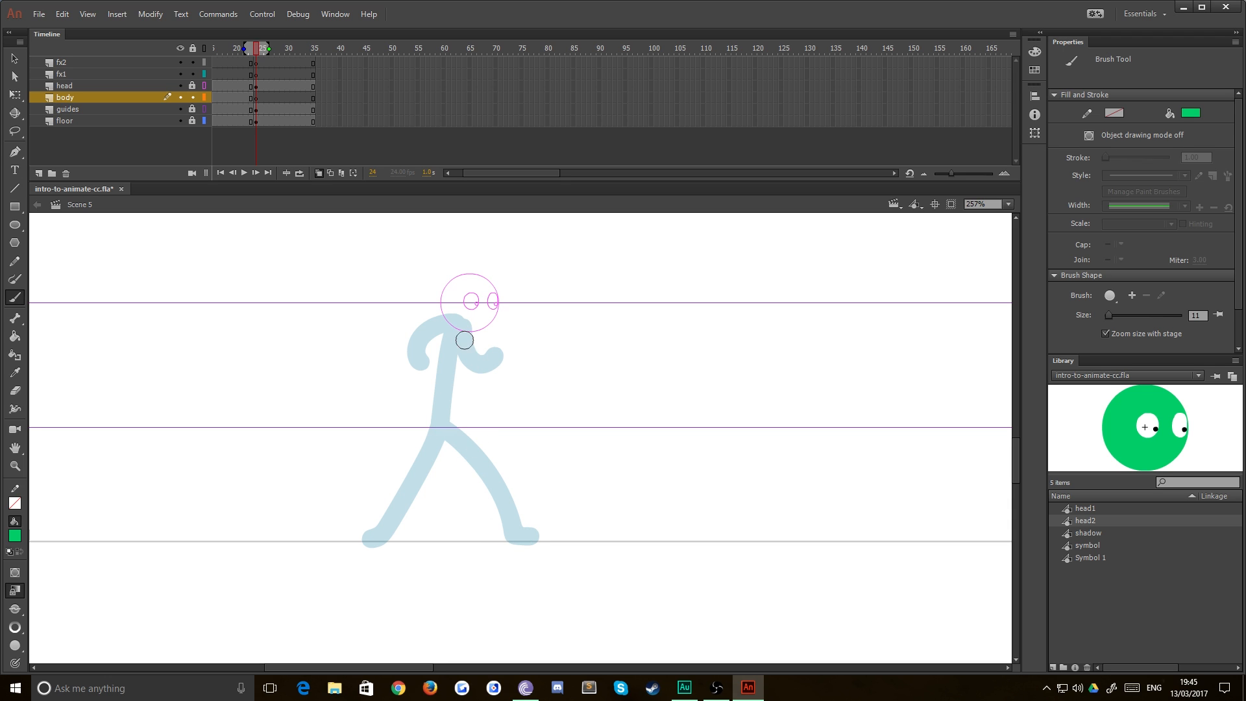
- Paint a forward-leaning torso at frame 24 and move it slightly so its base sits on the middle guide
{"action": "left_click_drag", "start_coordinate": [468, 321], "coordinate": [440, 426]}
{"action": "key", "text": "v"}
{"action": "left_click", "coordinate": [456, 389]}
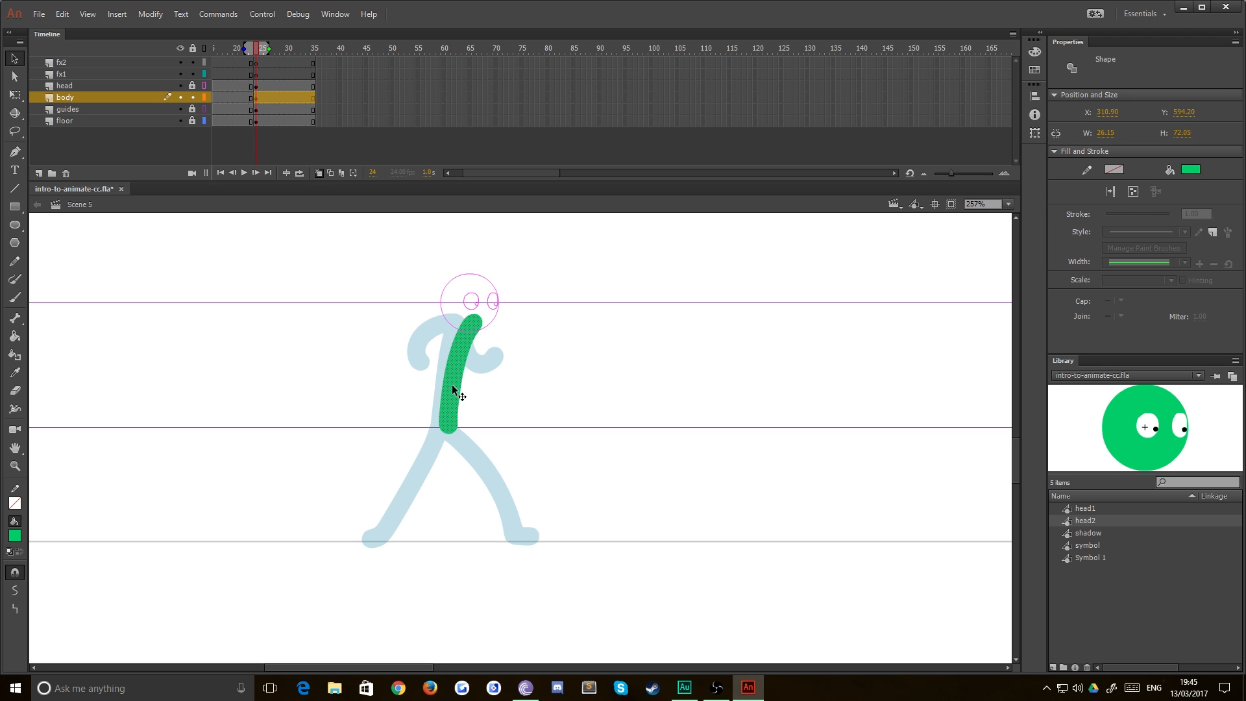
{"action": "key", "text": "b"}
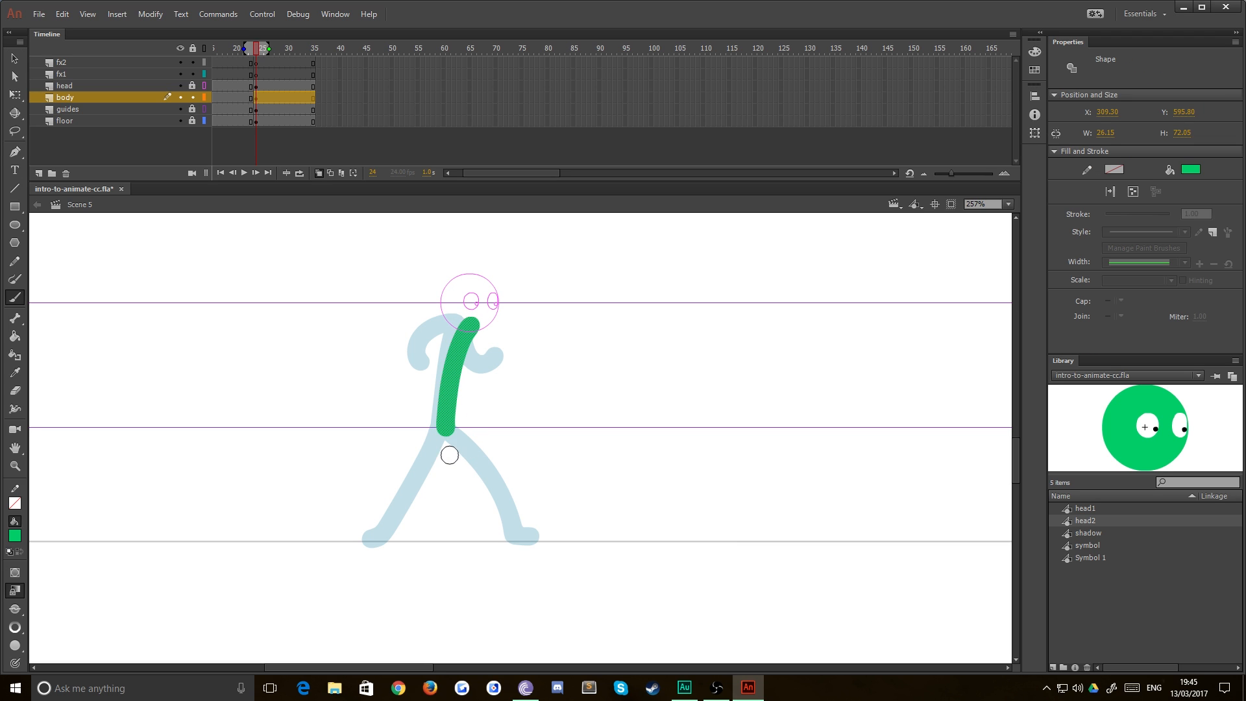
- Paint the front leg, the back leg with a raised heel and both bent arms onto the frame 24 torso
{"action": "mouse_move", "coordinate": [447, 427]}
{"action": "left_mouse_down"}
{"action": "mouse_move", "coordinate": [503, 493]}
{"action": "mouse_move", "coordinate": [525, 535]}
{"action": "left_mouse_up"}
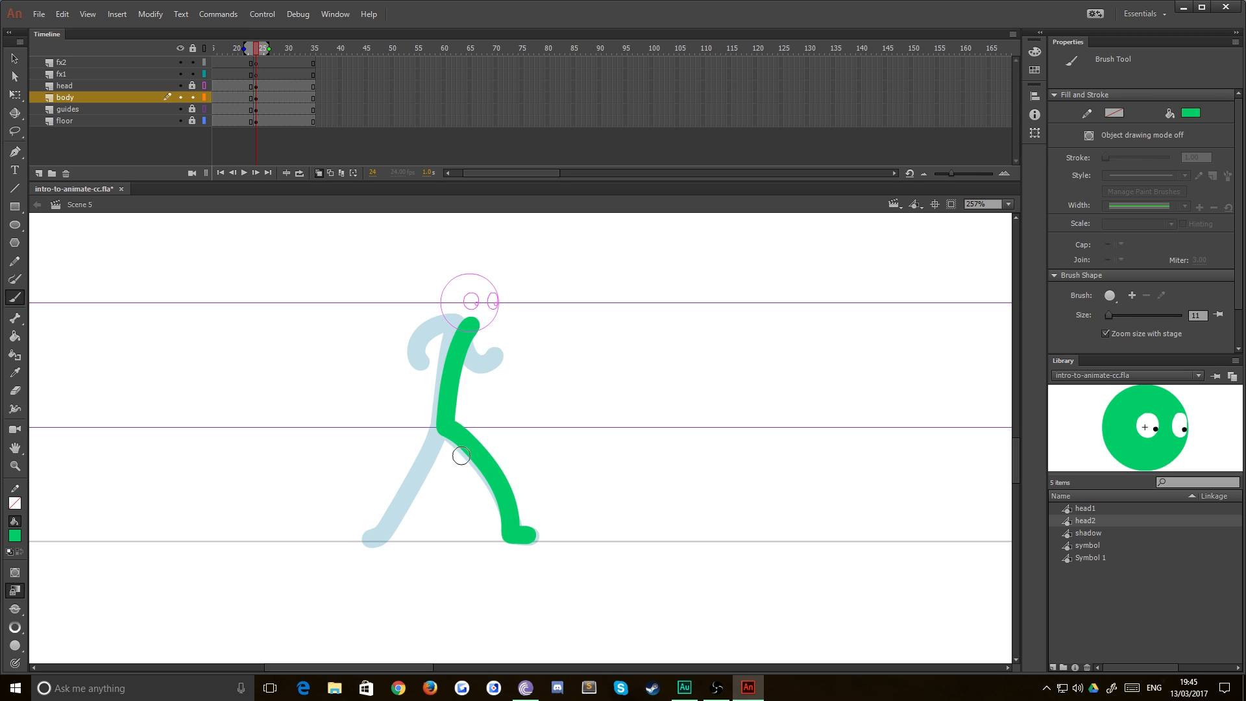
{"action": "mouse_move", "coordinate": [446, 425]}
{"action": "left_mouse_down"}
{"action": "mouse_move", "coordinate": [403, 507]}
{"action": "mouse_move", "coordinate": [367, 534]}
{"action": "left_mouse_up"}
{"action": "mouse_move", "coordinate": [470, 324]}
{"action": "left_mouse_down"}
{"action": "mouse_move", "coordinate": [449, 316]}
{"action": "mouse_move", "coordinate": [424, 327]}
{"action": "mouse_move", "coordinate": [415, 363]}
{"action": "left_mouse_up"}
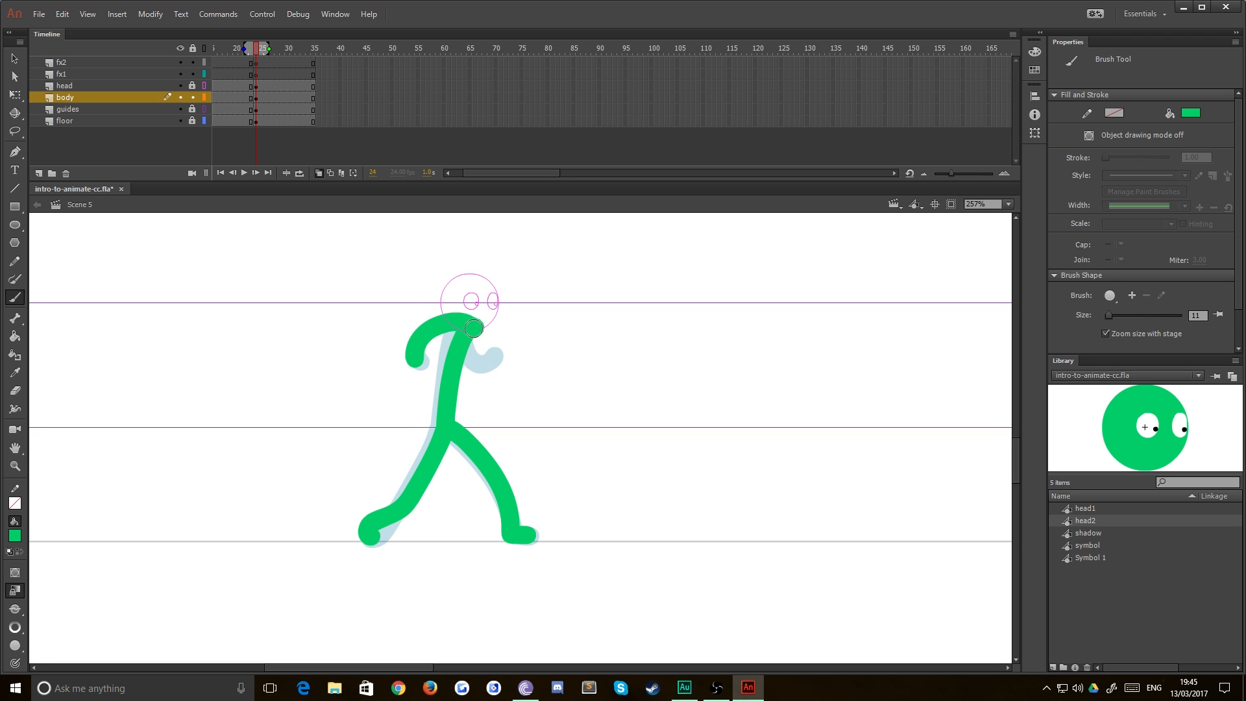
{"action": "mouse_move", "coordinate": [474, 328]}
{"action": "left_mouse_down"}
{"action": "mouse_move", "coordinate": [468, 360]}
{"action": "mouse_move", "coordinate": [486, 363]}
{"action": "mouse_move", "coordinate": [497, 344]}
{"action": "left_mouse_up"}
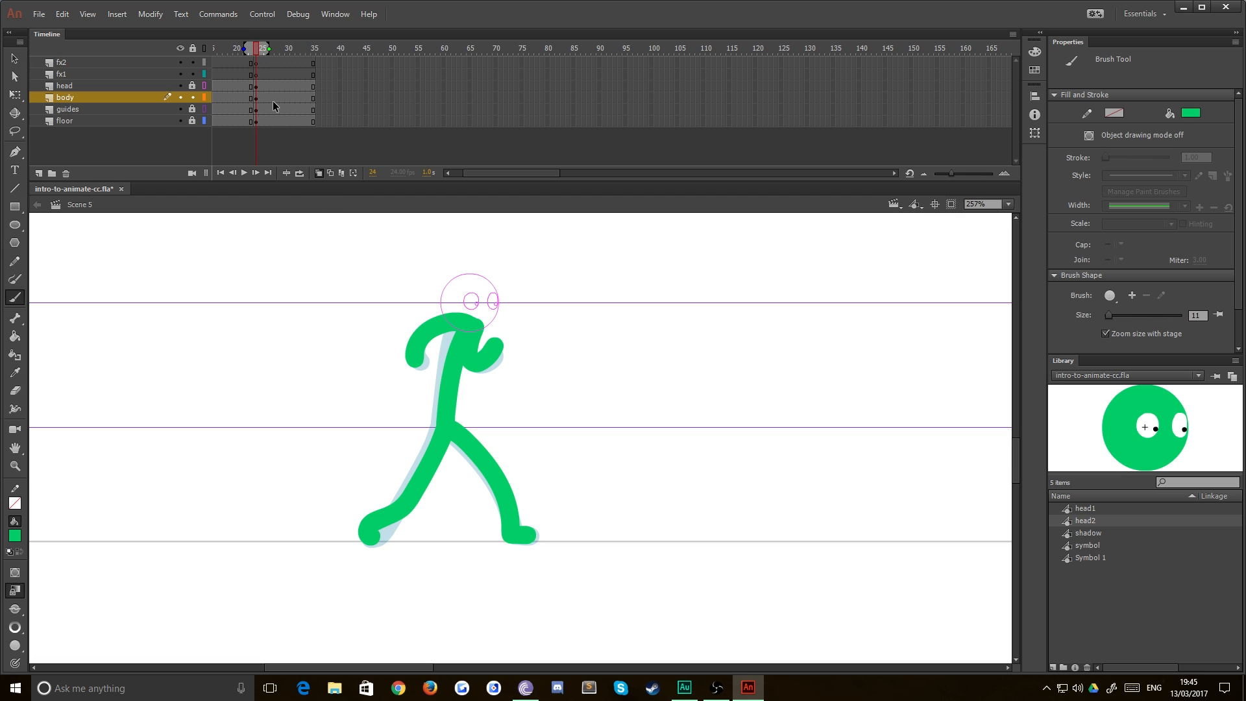
- Insert a blank keyframe at frame 26 of the body layer
{"action": "left_click_drag", "start_coordinate": [481, 173], "coordinate": [471, 172]}
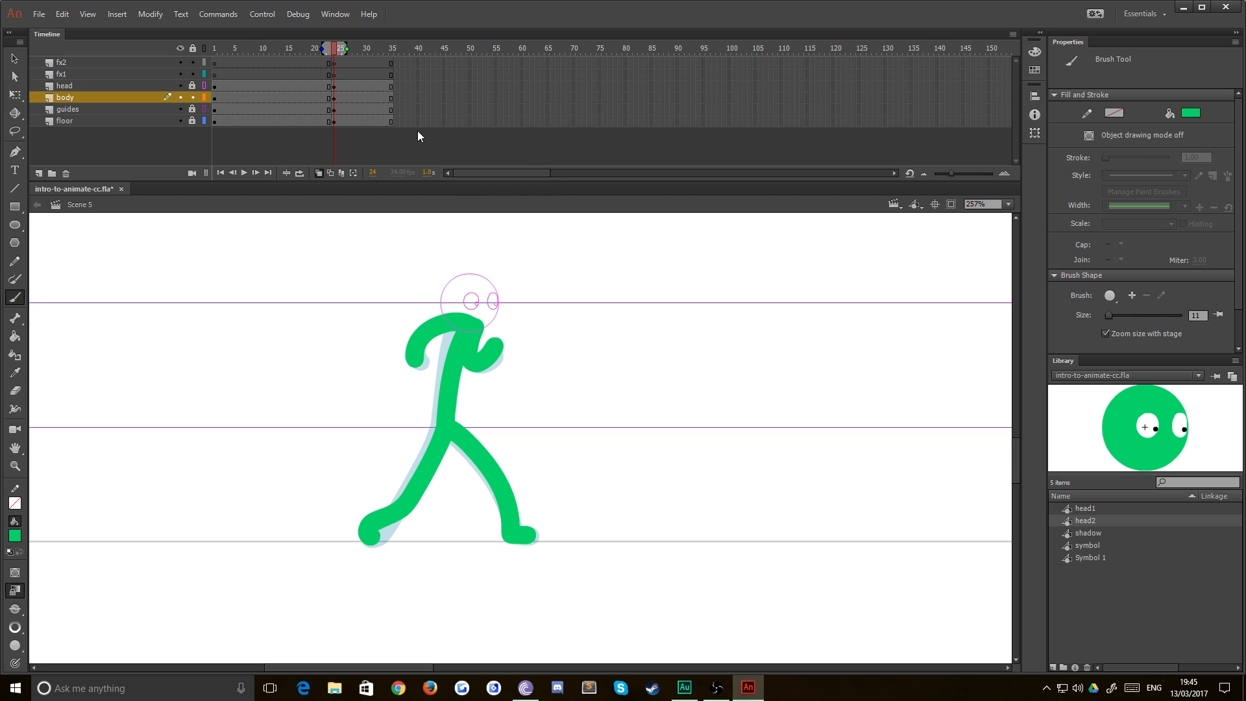
{"action": "left_click", "coordinate": [343, 97]}
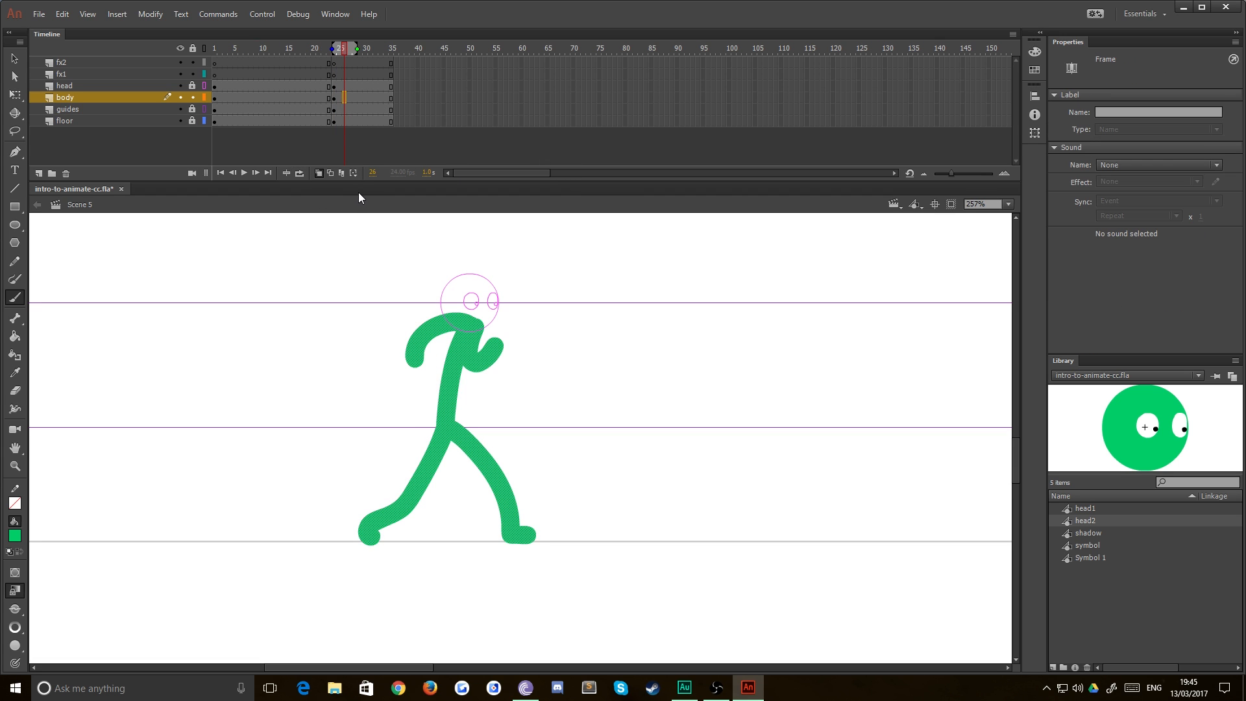
{"action": "key", "text": "F7"}
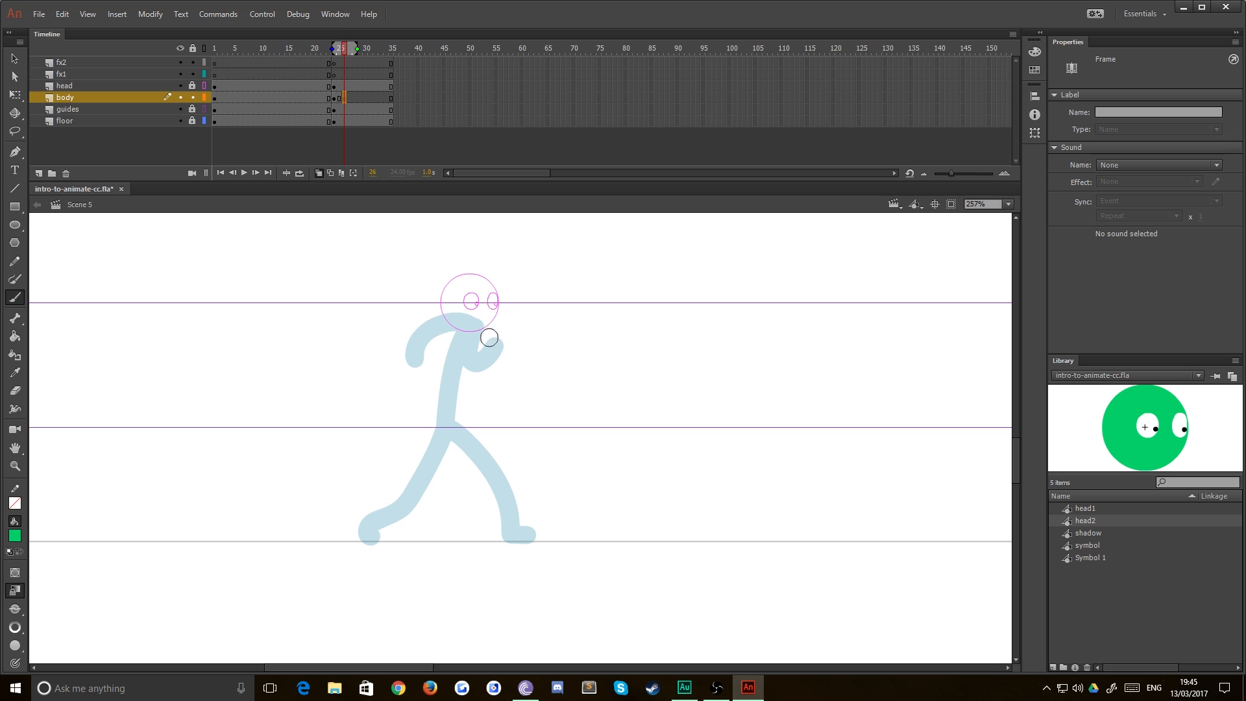
{"action": "mouse_move", "coordinate": [490, 333]}
{"action": "left_mouse_down"}
{"action": "mouse_move", "coordinate": [456, 426]}
{"action": "mouse_move", "coordinate": [503, 466]}
{"action": "mouse_move", "coordinate": [515, 534]}
{"action": "left_mouse_up"}
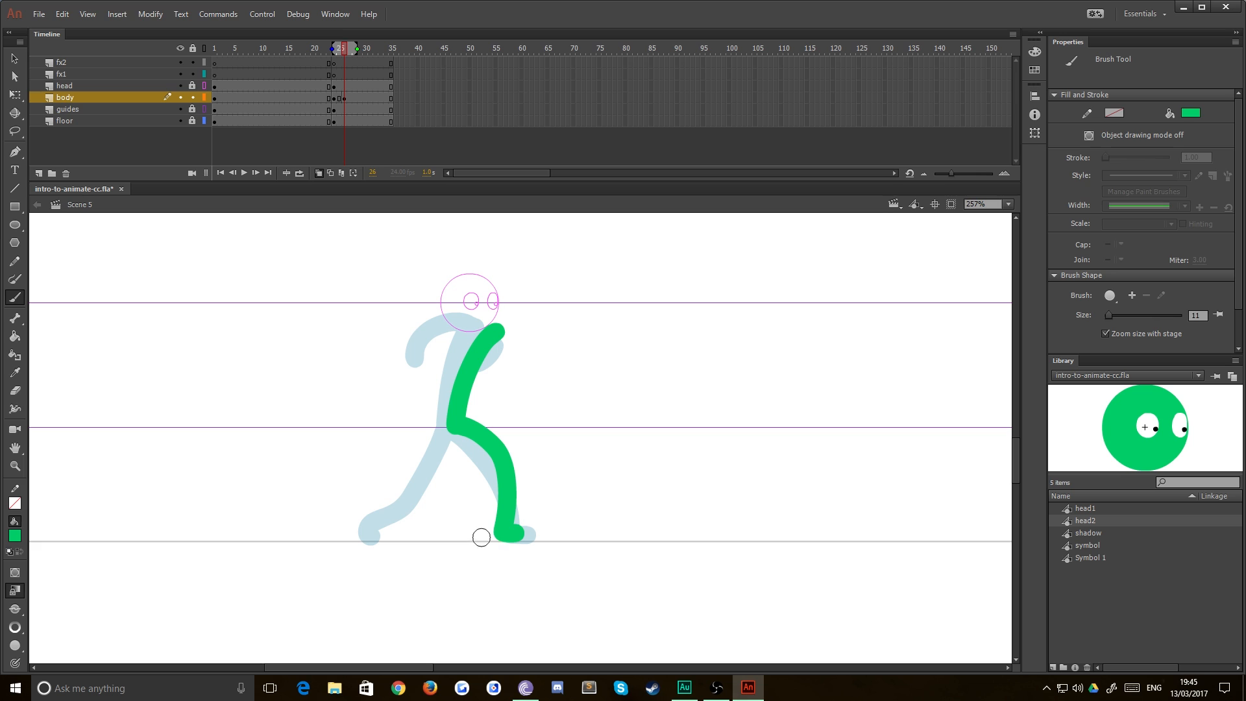
{"action": "key", "text": "ctrl+z"}
{"action": "key", "text": "ctrl+z"}
- Paint the frame 26 pose ahead of the onion skin, with hips below the middle guide, bent legs and raised arms
{"action": "mouse_move", "coordinate": [498, 332]}
{"action": "left_mouse_down"}
{"action": "mouse_move", "coordinate": [470, 436]}
{"action": "mouse_move", "coordinate": [474, 460]}
{"action": "mouse_move", "coordinate": [505, 473]}
{"action": "mouse_move", "coordinate": [513, 516]}
{"action": "mouse_move", "coordinate": [501, 532]}
{"action": "mouse_move", "coordinate": [514, 534]}
{"action": "left_mouse_up"}
{"action": "key", "text": "v"}
{"action": "key", "text": "b"}
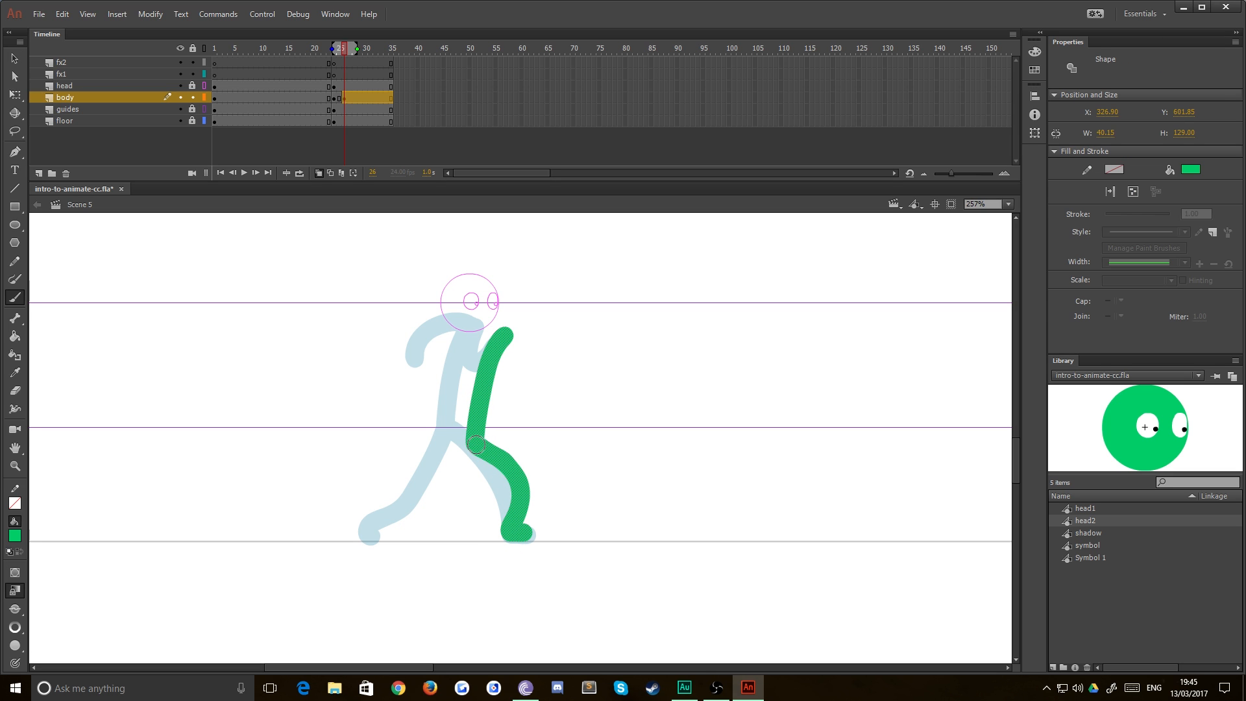
{"action": "mouse_move", "coordinate": [476, 445]}
{"action": "left_mouse_down"}
{"action": "mouse_move", "coordinate": [483, 494]}
{"action": "mouse_move", "coordinate": [427, 514]}
{"action": "left_mouse_up"}
{"action": "mouse_move", "coordinate": [504, 333]}
{"action": "left_mouse_down"}
{"action": "mouse_move", "coordinate": [467, 296]}
{"action": "mouse_move", "coordinate": [444, 342]}
{"action": "mouse_move", "coordinate": [514, 311]}
{"action": "mouse_move", "coordinate": [547, 318]}
{"action": "left_mouse_up"}
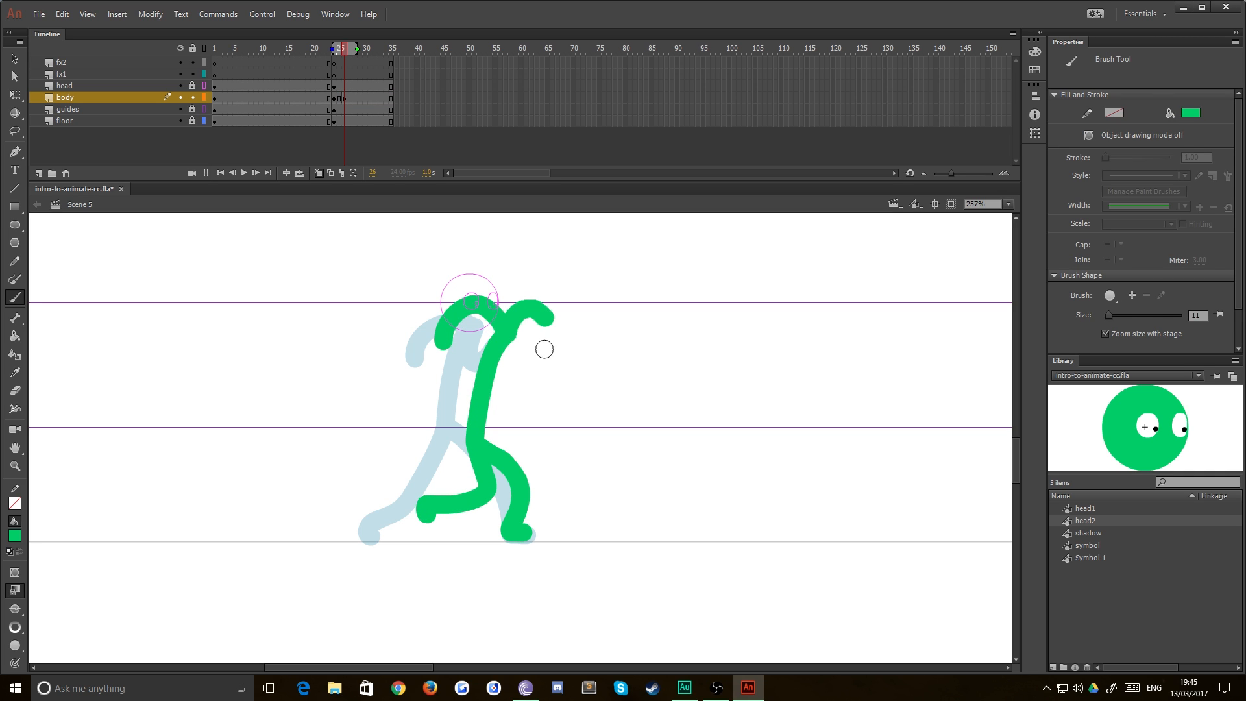
- Insert a blank keyframe at frame 28 of the body layer, deleting the e-mail from its pop-up notification
{"action": "left_click", "coordinate": [354, 97]}
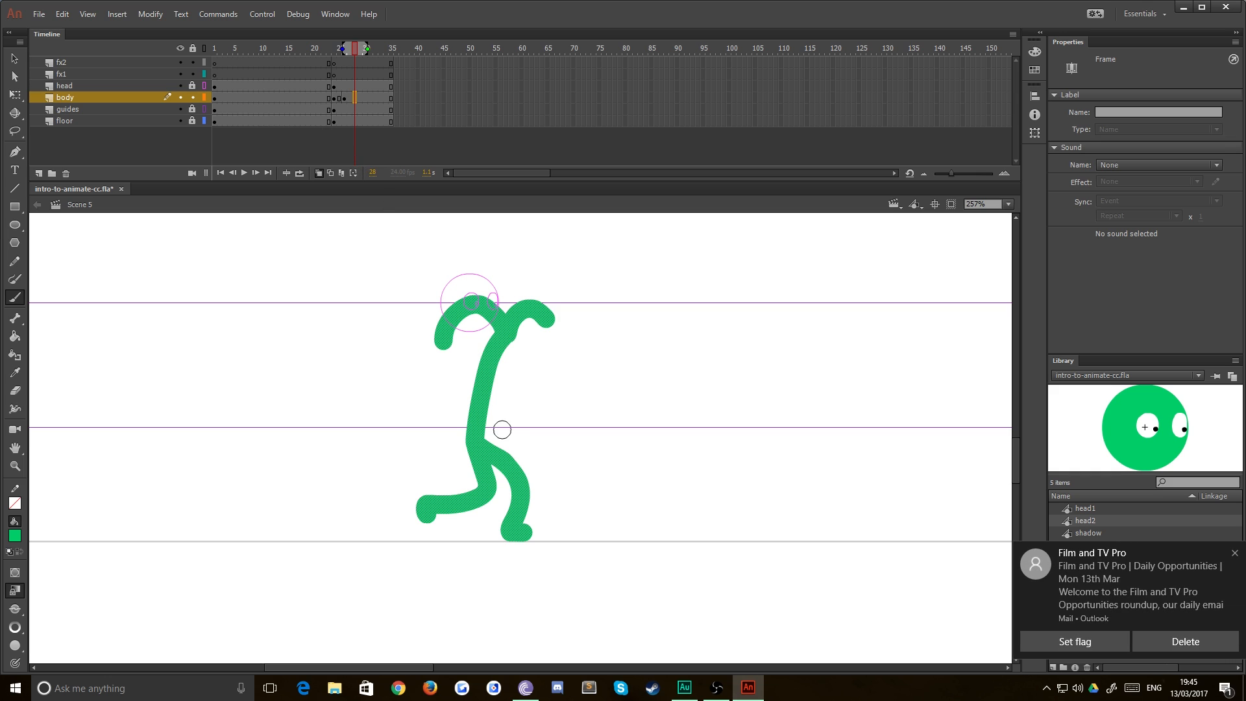
{"action": "left_click", "coordinate": [1188, 636]}
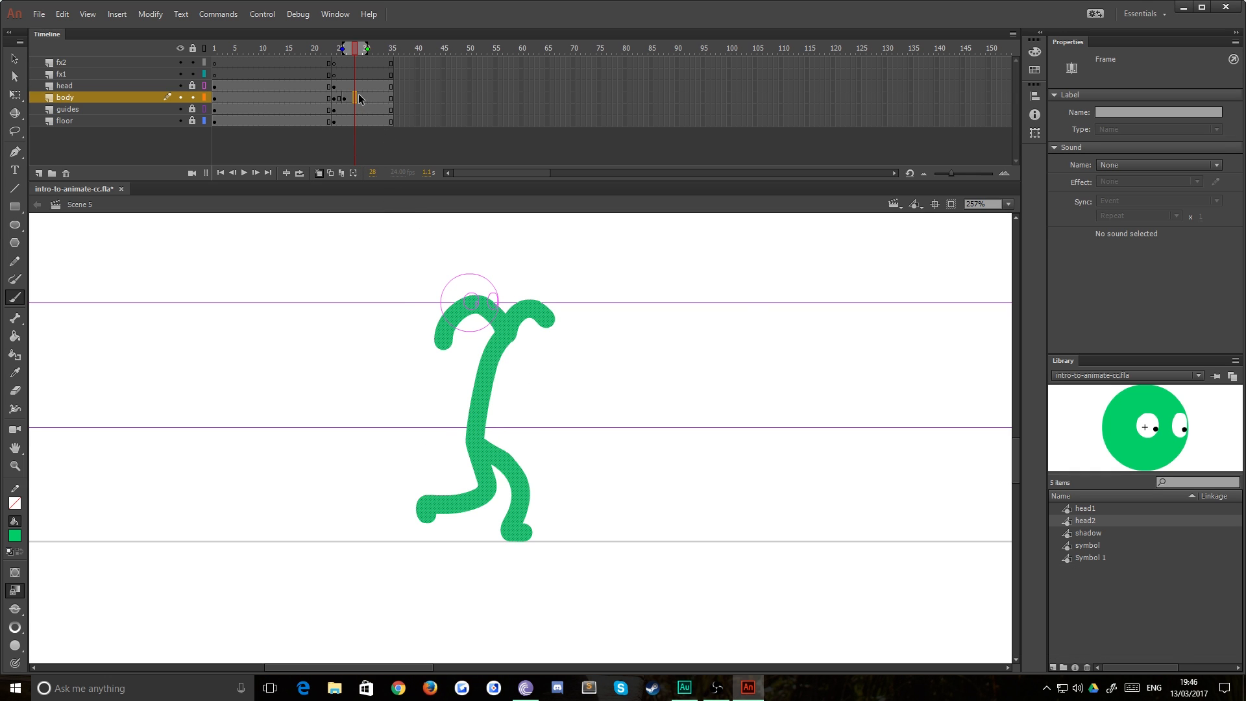
{"action": "key", "text": "F7"}
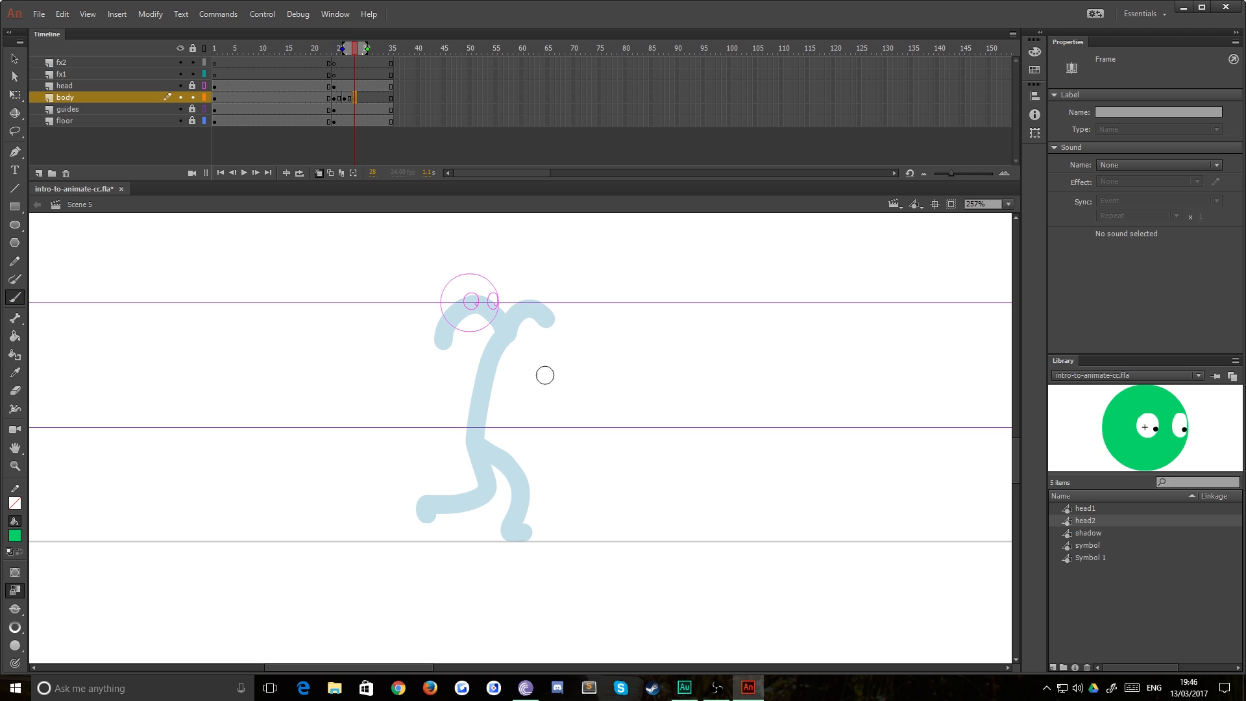
- Paint a crouched, forward-bent pose at frame 28 with the chest near the middle guide, folded legs and two arched arms
{"action": "mouse_move", "coordinate": [564, 383]}
{"action": "left_mouse_down"}
{"action": "mouse_move", "coordinate": [512, 377]}
{"action": "mouse_move", "coordinate": [497, 408]}
{"action": "mouse_move", "coordinate": [496, 448]}
{"action": "mouse_move", "coordinate": [533, 468]}
{"action": "mouse_move", "coordinate": [513, 533]}
{"action": "left_mouse_up"}
{"action": "key", "text": "ctrl+z"}
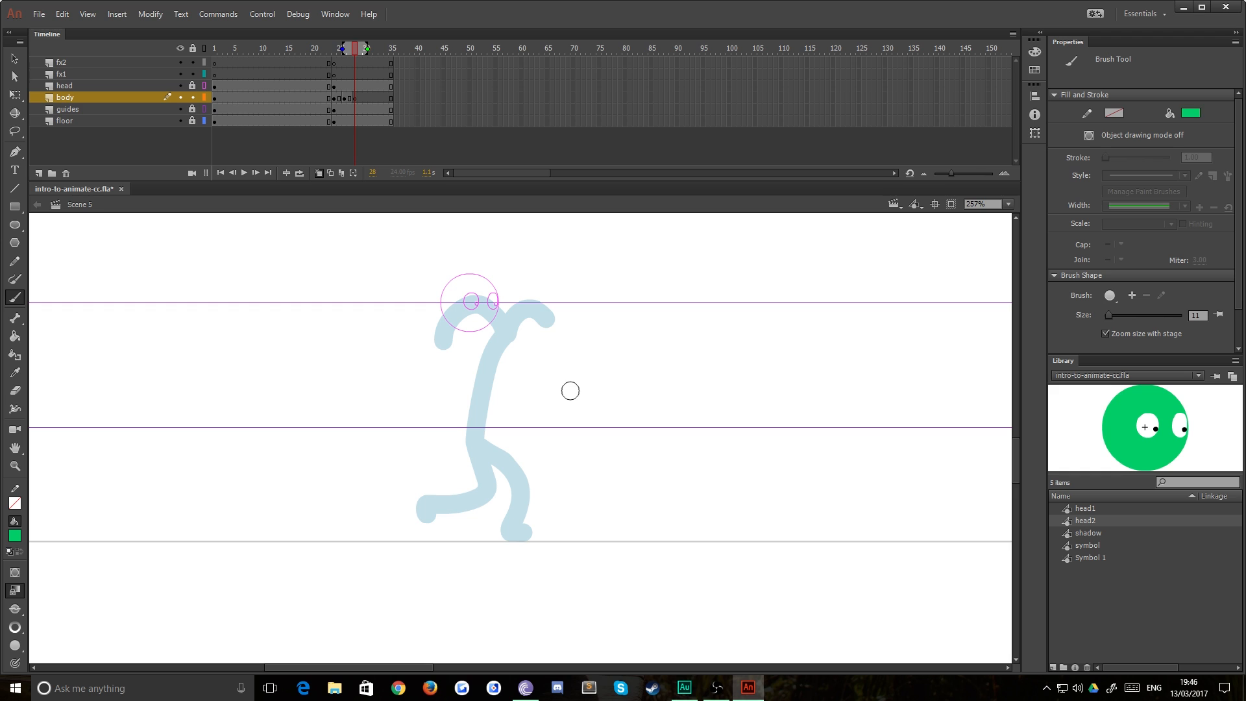
{"action": "mouse_move", "coordinate": [574, 395]}
{"action": "left_mouse_down"}
{"action": "mouse_move", "coordinate": [546, 388]}
{"action": "mouse_move", "coordinate": [497, 448]}
{"action": "mouse_move", "coordinate": [500, 463]}
{"action": "mouse_move", "coordinate": [548, 484]}
{"action": "mouse_move", "coordinate": [507, 531]}
{"action": "mouse_move", "coordinate": [524, 532]}
{"action": "left_mouse_up"}
{"action": "mouse_move", "coordinate": [501, 464]}
{"action": "left_mouse_down"}
{"action": "mouse_move", "coordinate": [521, 522]}
{"action": "mouse_move", "coordinate": [473, 523]}
{"action": "mouse_move", "coordinate": [469, 539]}
{"action": "left_mouse_up"}
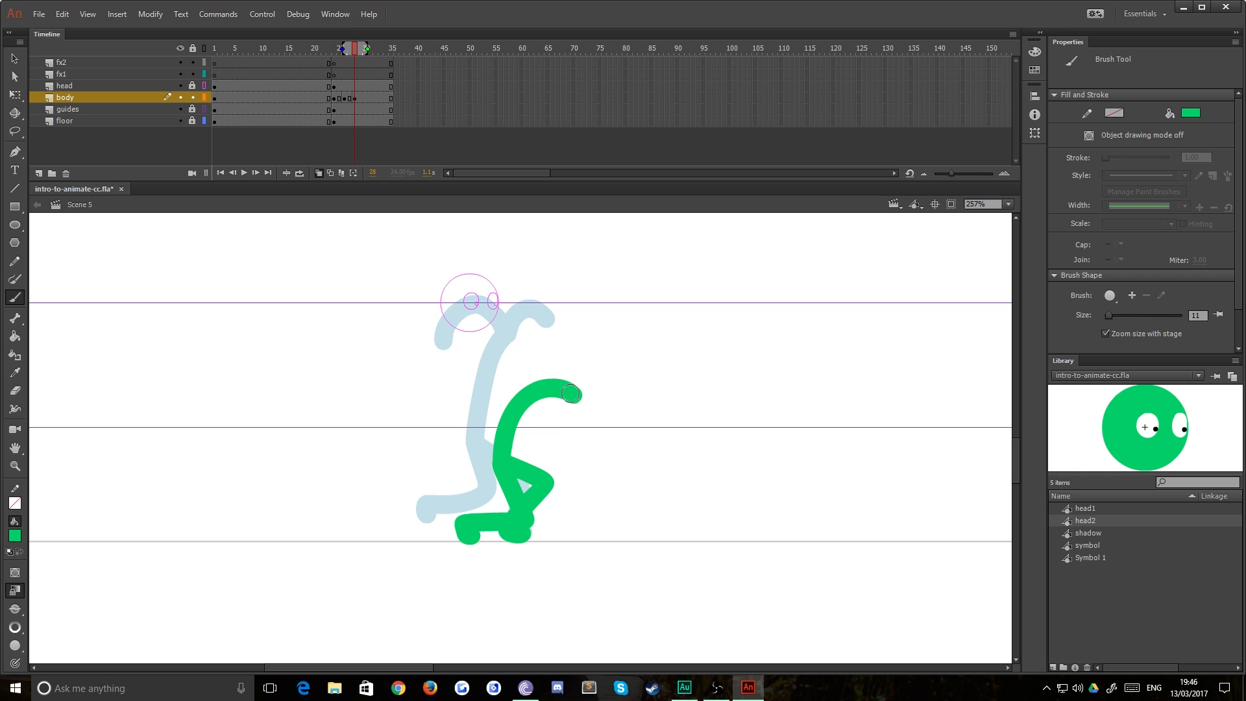
{"action": "mouse_move", "coordinate": [578, 392]}
{"action": "left_mouse_down"}
{"action": "mouse_move", "coordinate": [536, 352]}
{"action": "mouse_move", "coordinate": [507, 383]}
{"action": "mouse_move", "coordinate": [574, 394]}
{"action": "mouse_move", "coordinate": [597, 352]}
{"action": "mouse_move", "coordinate": [614, 378]}
{"action": "left_mouse_up"}
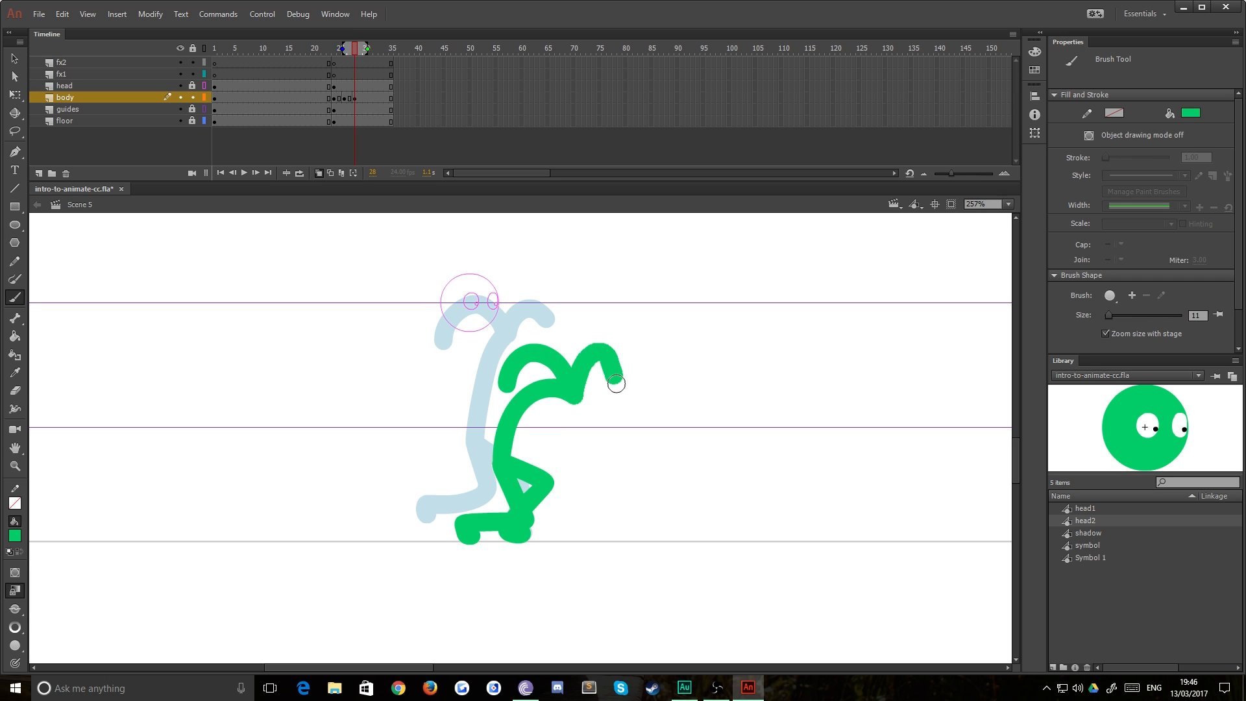
- Insert a keyframe at frame 30 of the body layer
{"action": "left_click", "coordinate": [359, 98]}
{"action": "left_click", "coordinate": [365, 98]}
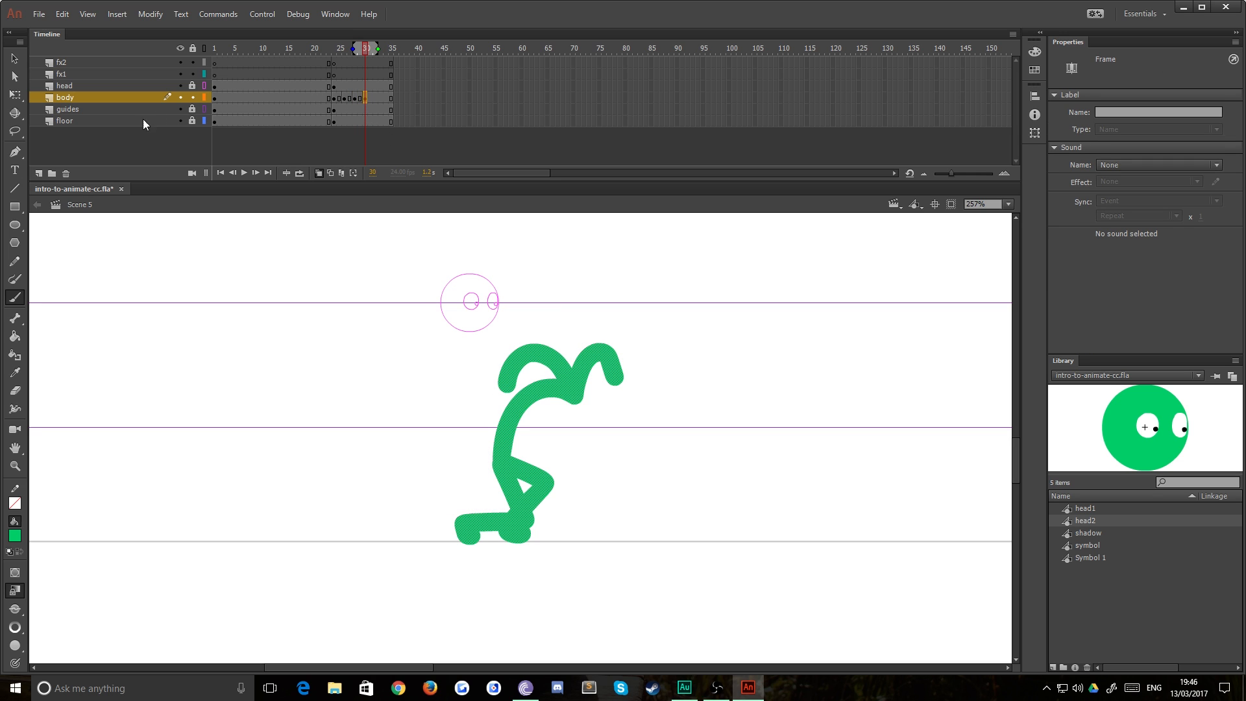
- At frame 30, skew the crouched body slightly forward about its feet with Free Transform and squash its height to 118.90
{"action": "left_click", "coordinate": [15, 95]}
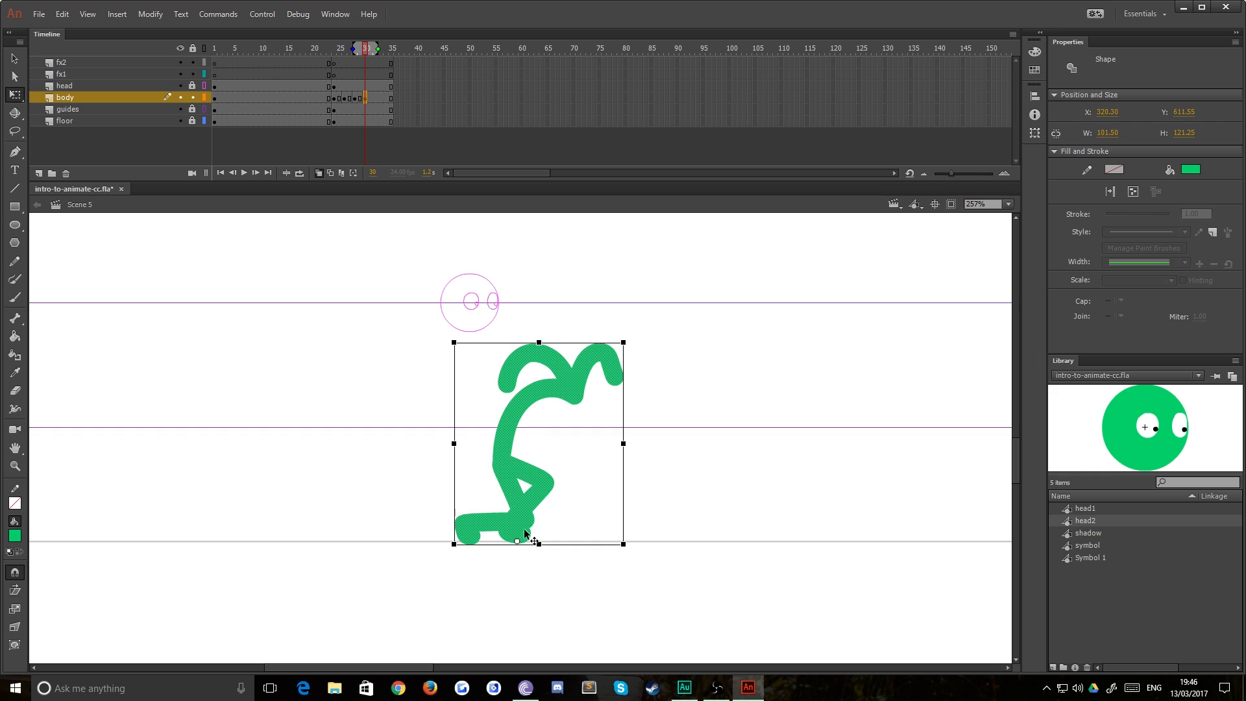
{"action": "left_click_drag", "start_coordinate": [499, 343], "coordinate": [543, 348]}
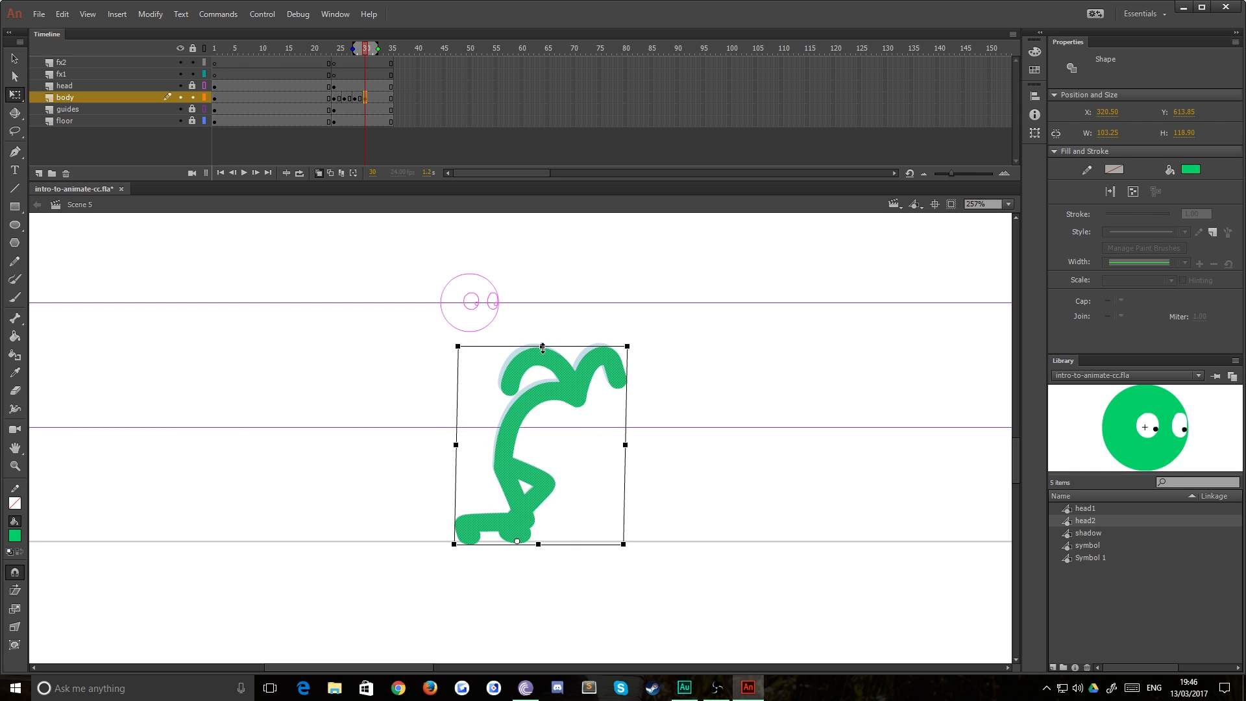
- Insert a keyframe at frame 32 of the body layer, skew the body slightly forward and squash its height to 116.95
{"action": "left_click", "coordinate": [375, 100]}
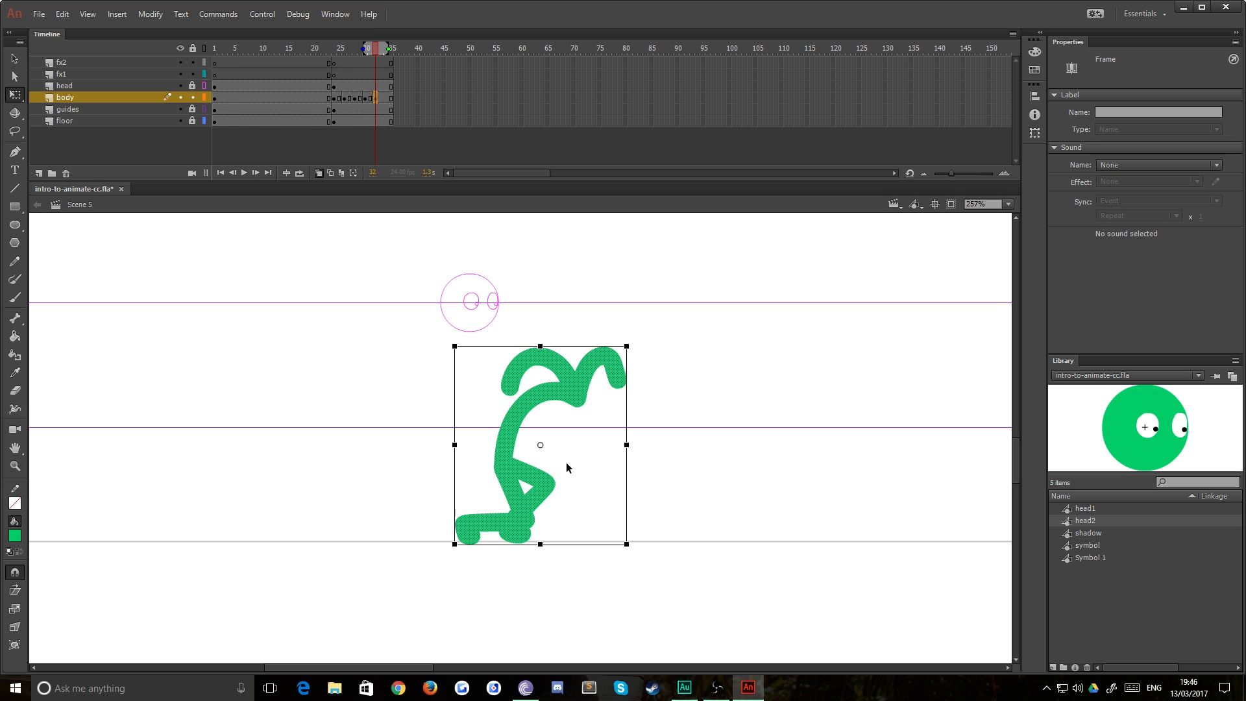
{"action": "left_click", "coordinate": [538, 447]}
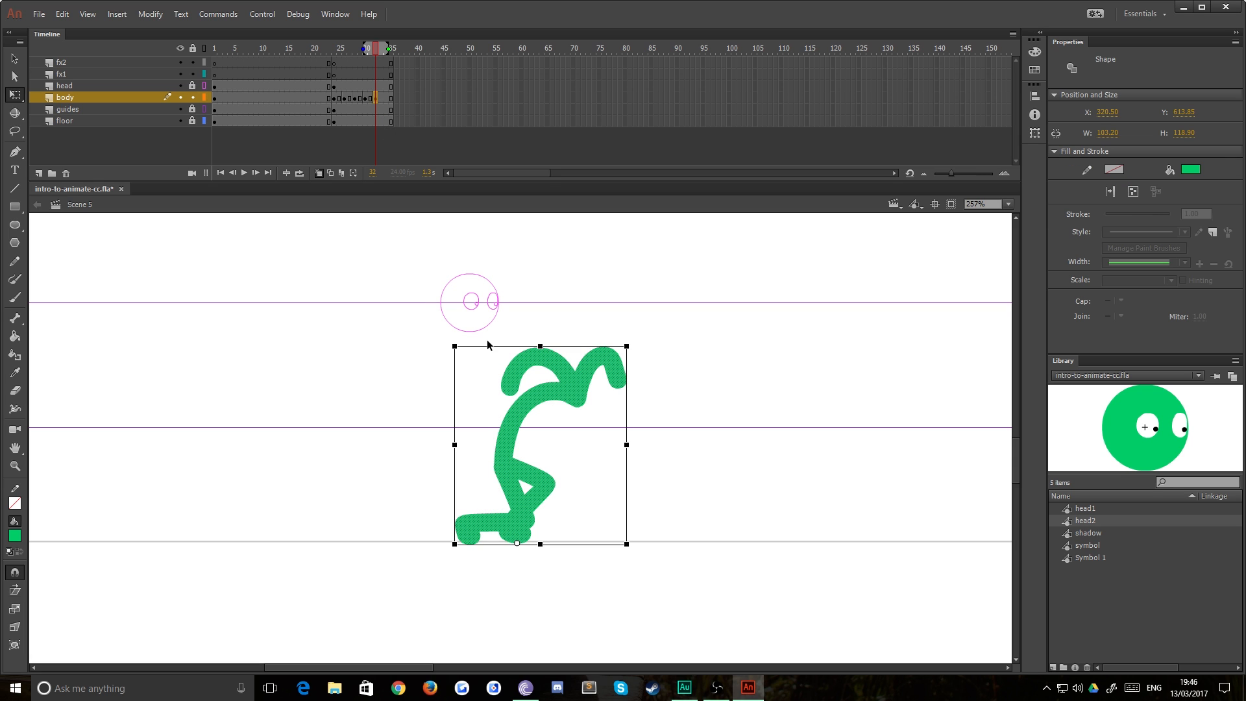
{"action": "left_click_drag", "start_coordinate": [493, 344], "coordinate": [493, 346]}
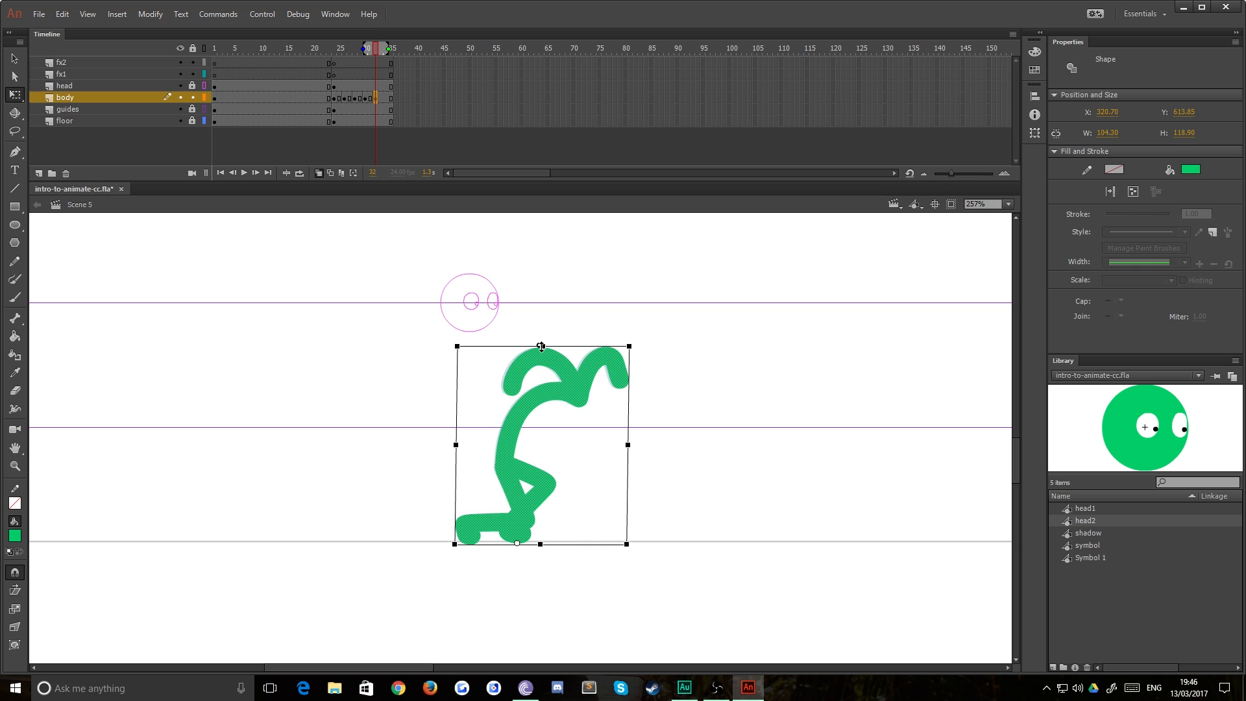
{"action": "left_click_drag", "start_coordinate": [541, 348], "coordinate": [543, 350]}
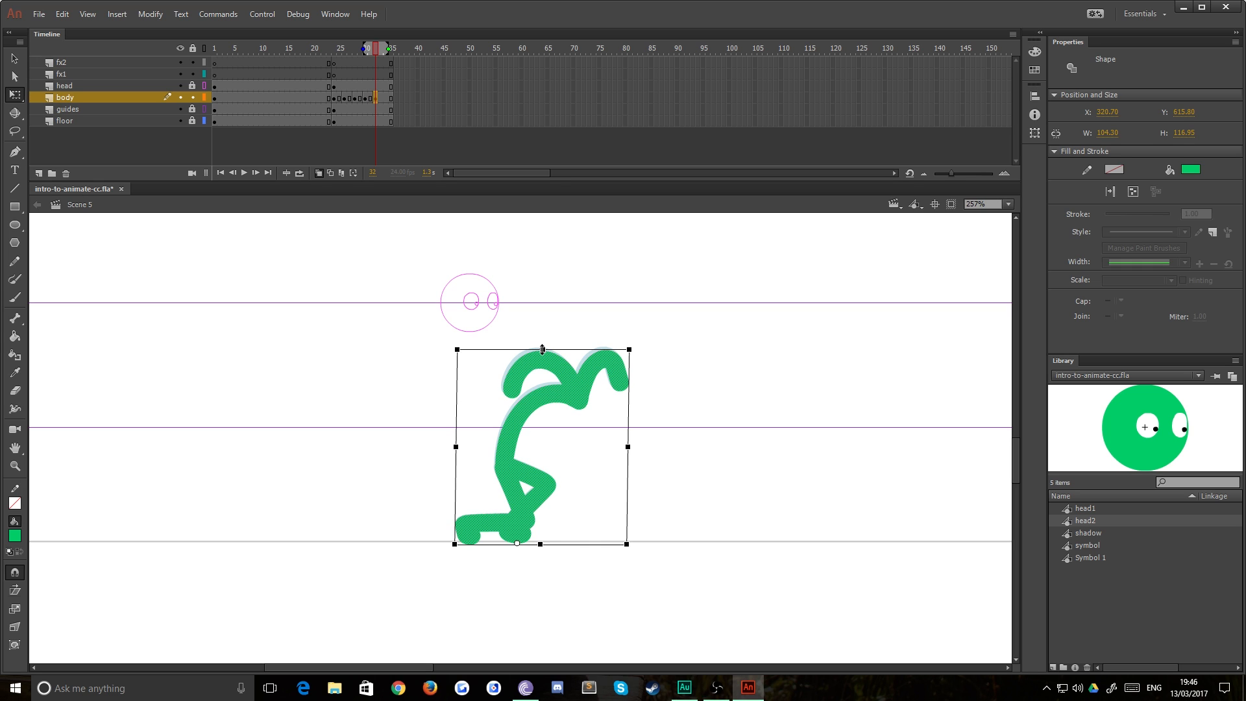
- Insert a keyframe at frame 34 of the body layer, skew the body slightly forward and squash its height to 116.15
{"action": "left_click", "coordinate": [388, 98]}
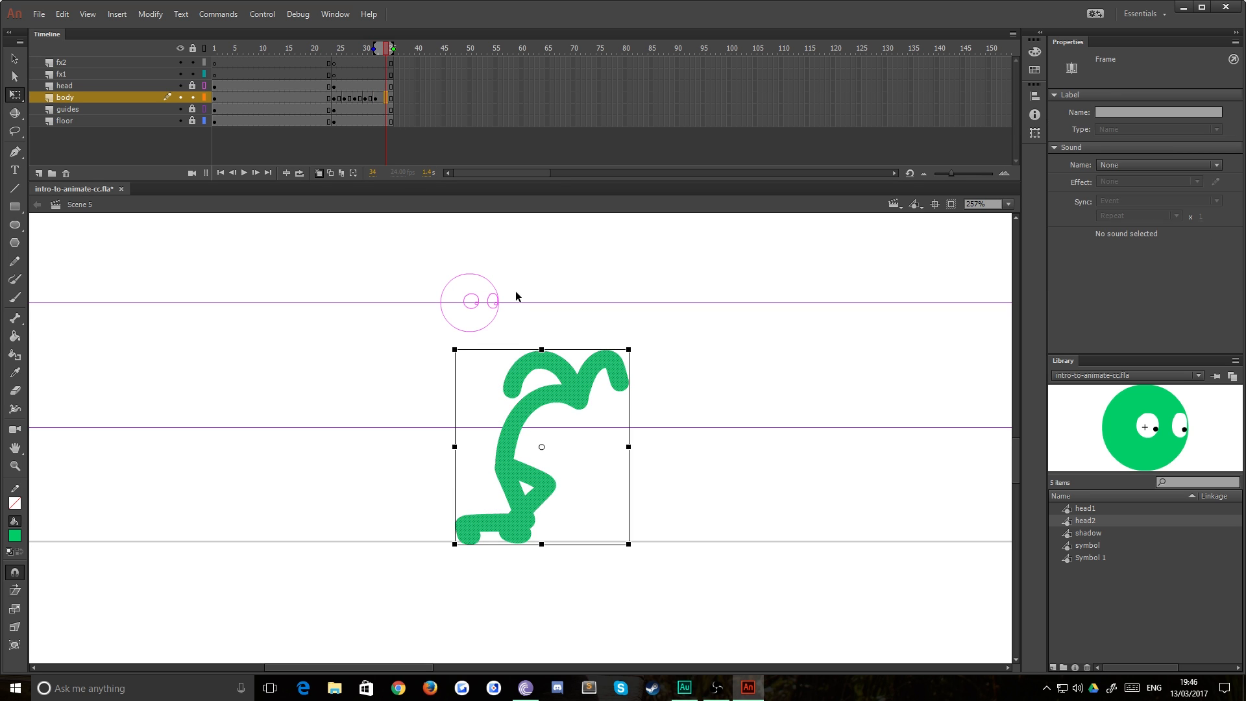
{"action": "left_click", "coordinate": [542, 449]}
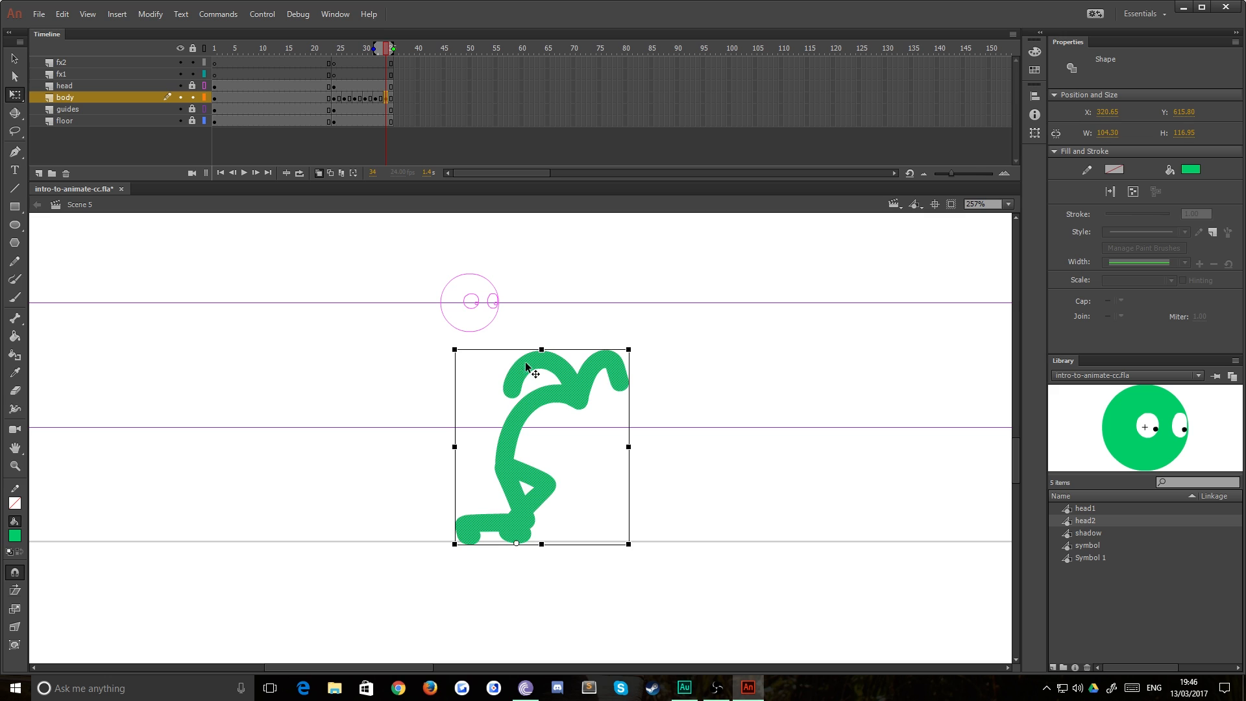
{"action": "left_click_drag", "start_coordinate": [513, 351], "coordinate": [545, 350]}
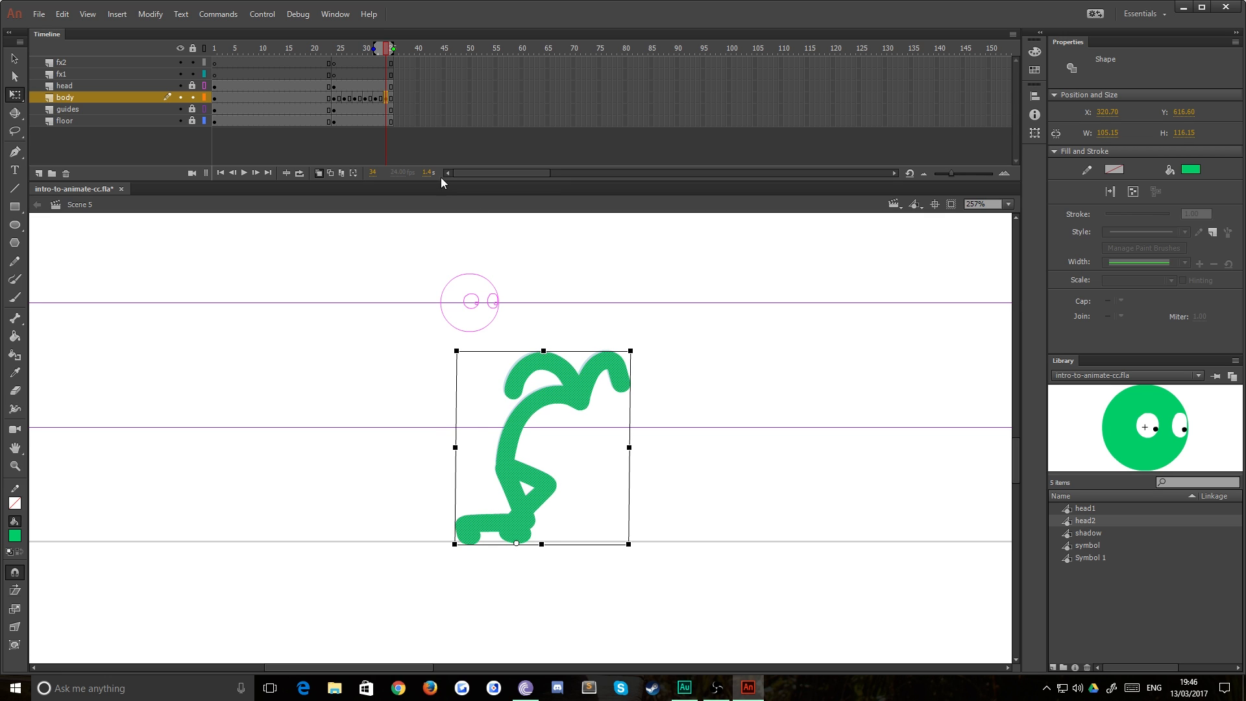
- Play the animation repeatedly from about frame 24 and check how the body settles from the stance into the crouch
{"action": "left_click", "coordinate": [332, 87]}
{"action": "key", "text": "Return"}
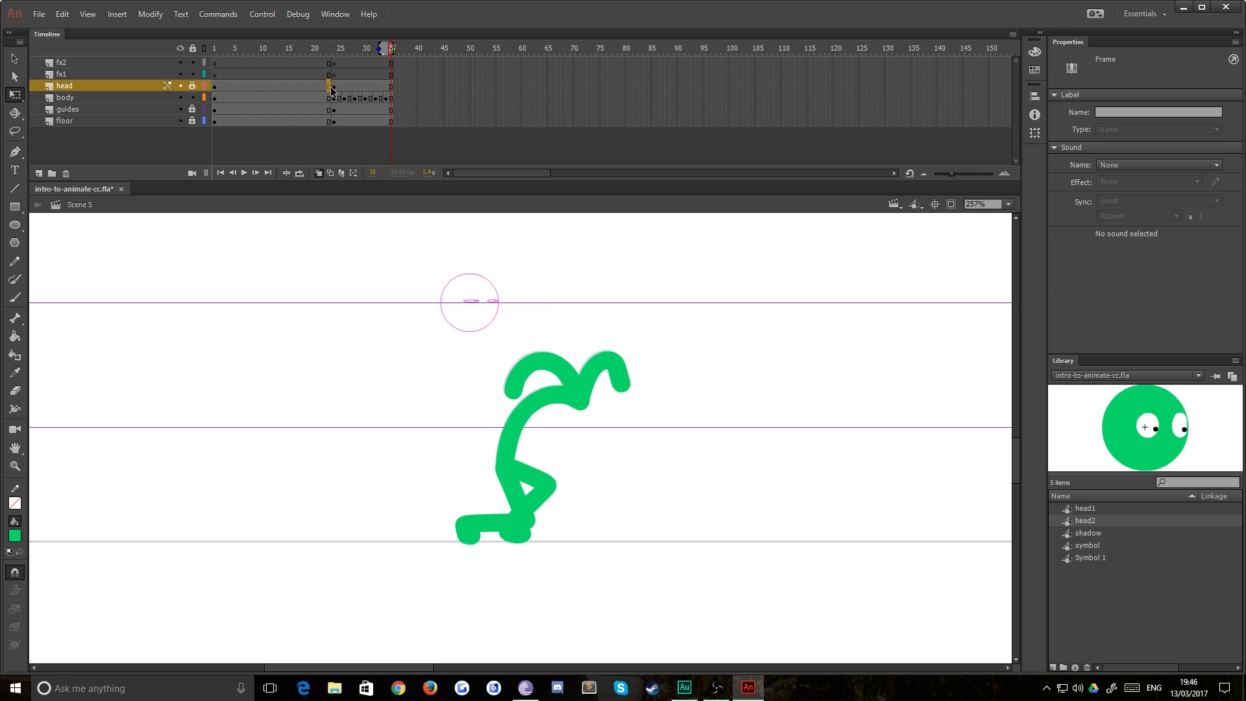
{"action": "left_click", "coordinate": [331, 87]}
{"action": "key", "text": "Return"}
{"action": "left_click", "coordinate": [332, 87]}
{"action": "key", "text": "Return"}
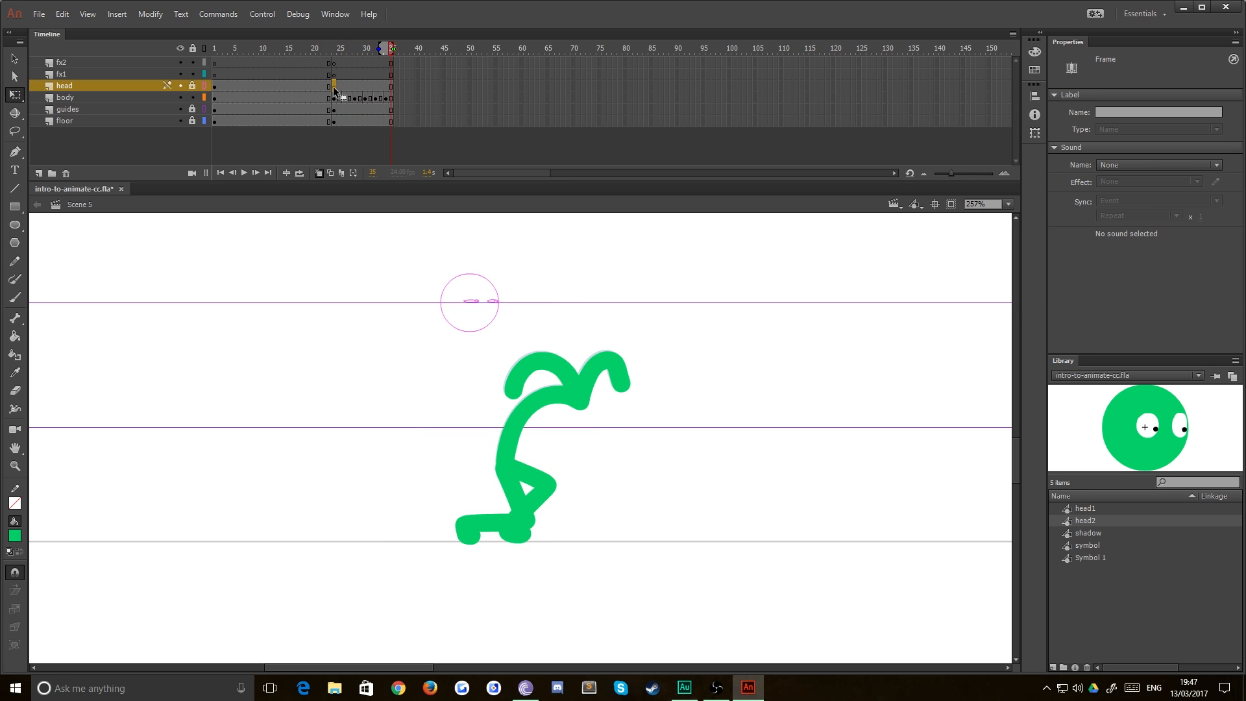
{"action": "left_click", "coordinate": [333, 87]}
{"action": "key", "text": "Return"}
{"action": "left_click", "coordinate": [334, 87]}
{"action": "key", "text": "Return"}
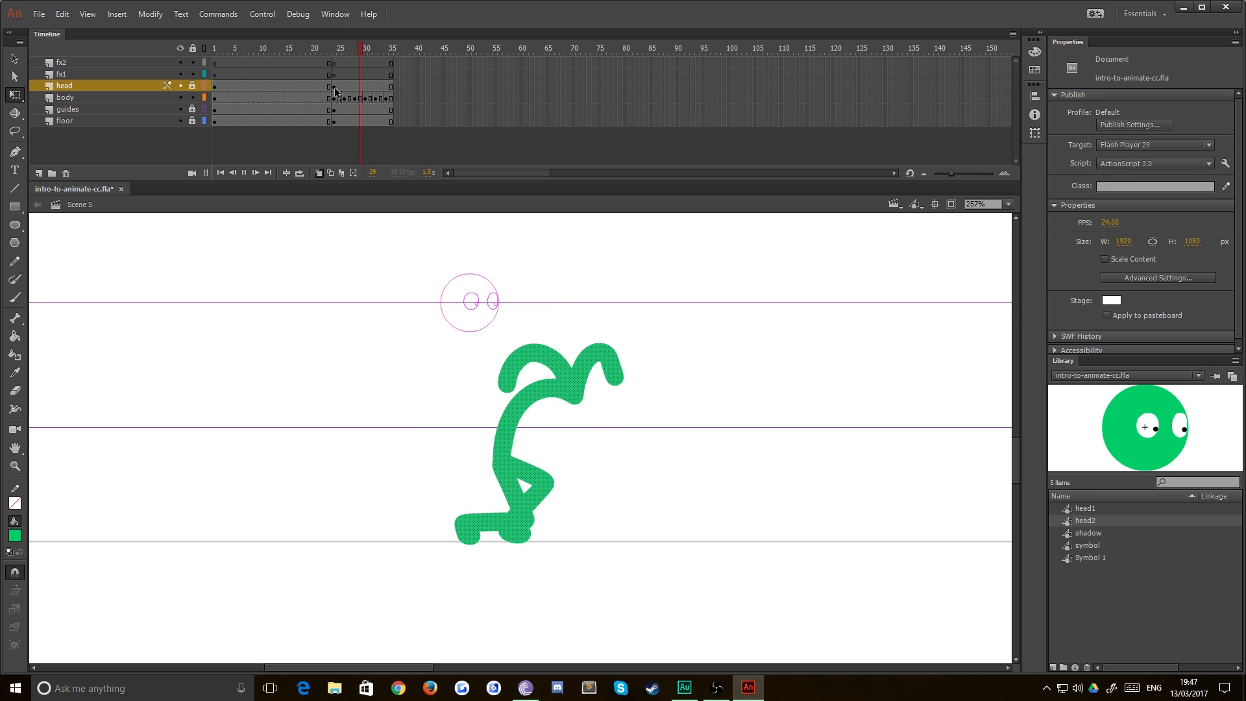
{"action": "left_click", "coordinate": [335, 87]}
{"action": "key", "text": "Return"}
{"action": "left_click", "coordinate": [336, 87]}
{"action": "key", "text": "Return"}
{"action": "left_click", "coordinate": [336, 87]}
{"action": "key", "text": "Return"}
{"action": "left_click", "coordinate": [336, 87]}
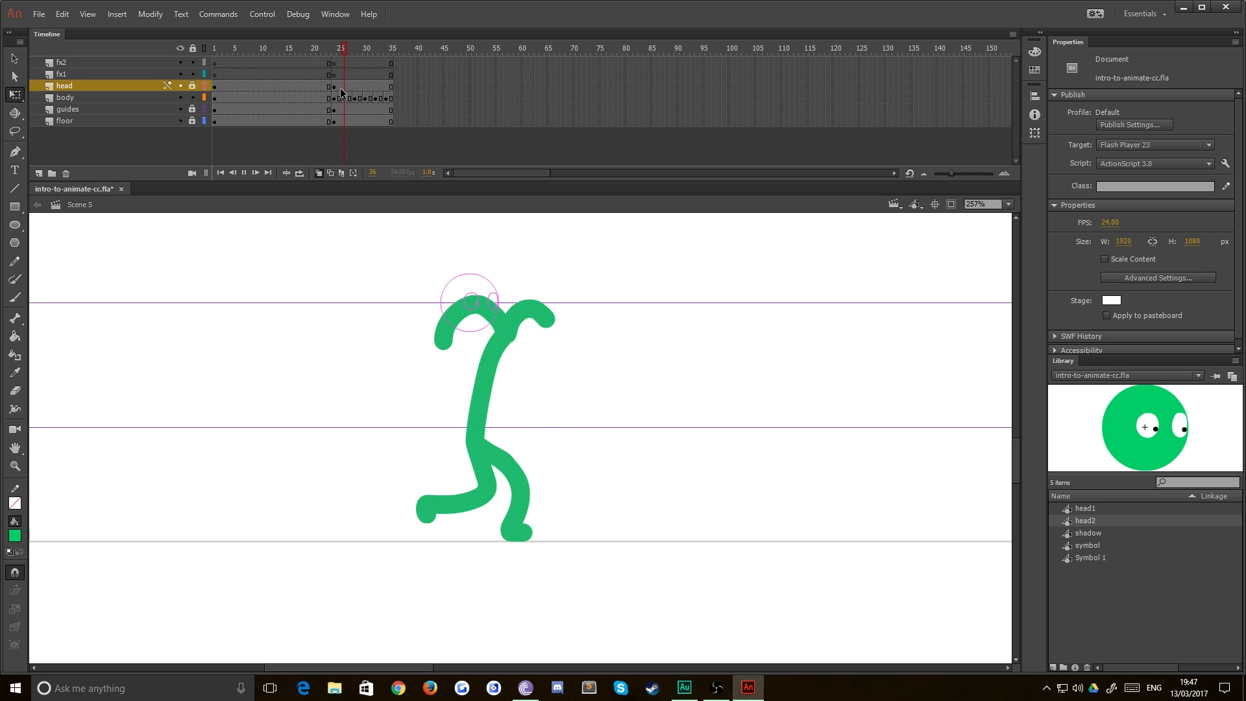
{"action": "key", "text": "Return"}
{"action": "left_click", "coordinate": [336, 88]}
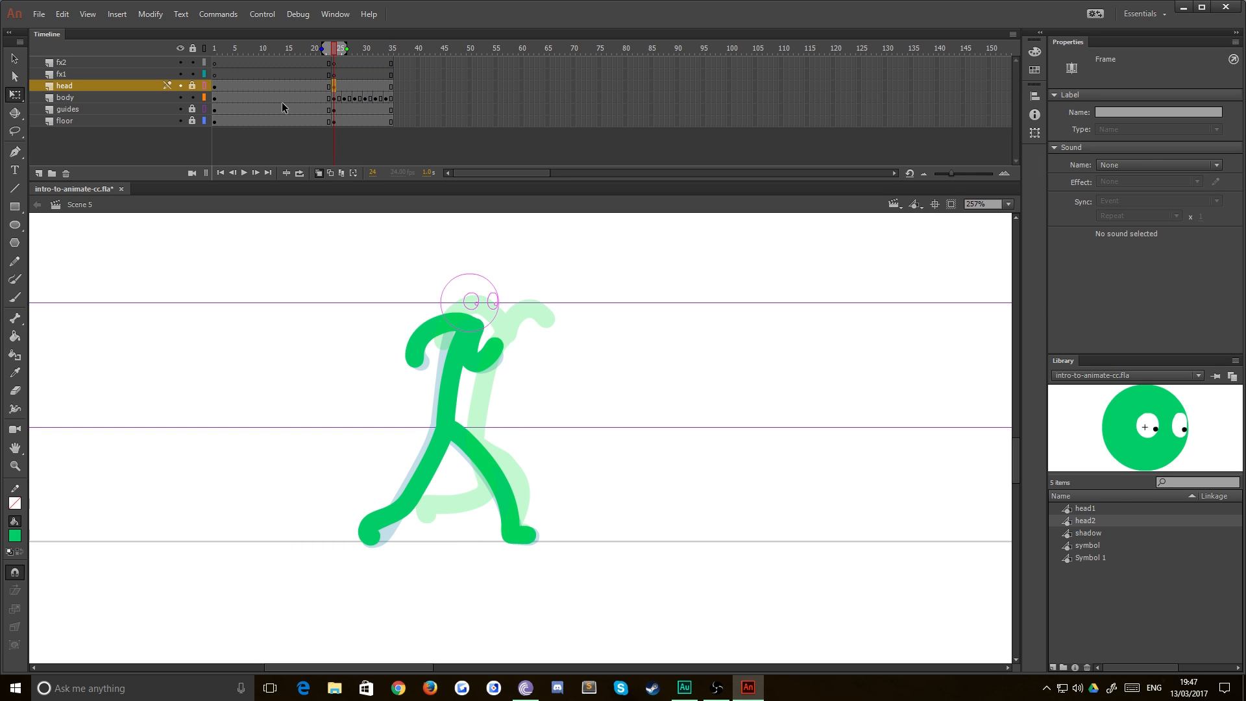
{"action": "left_click", "coordinate": [347, 88]}
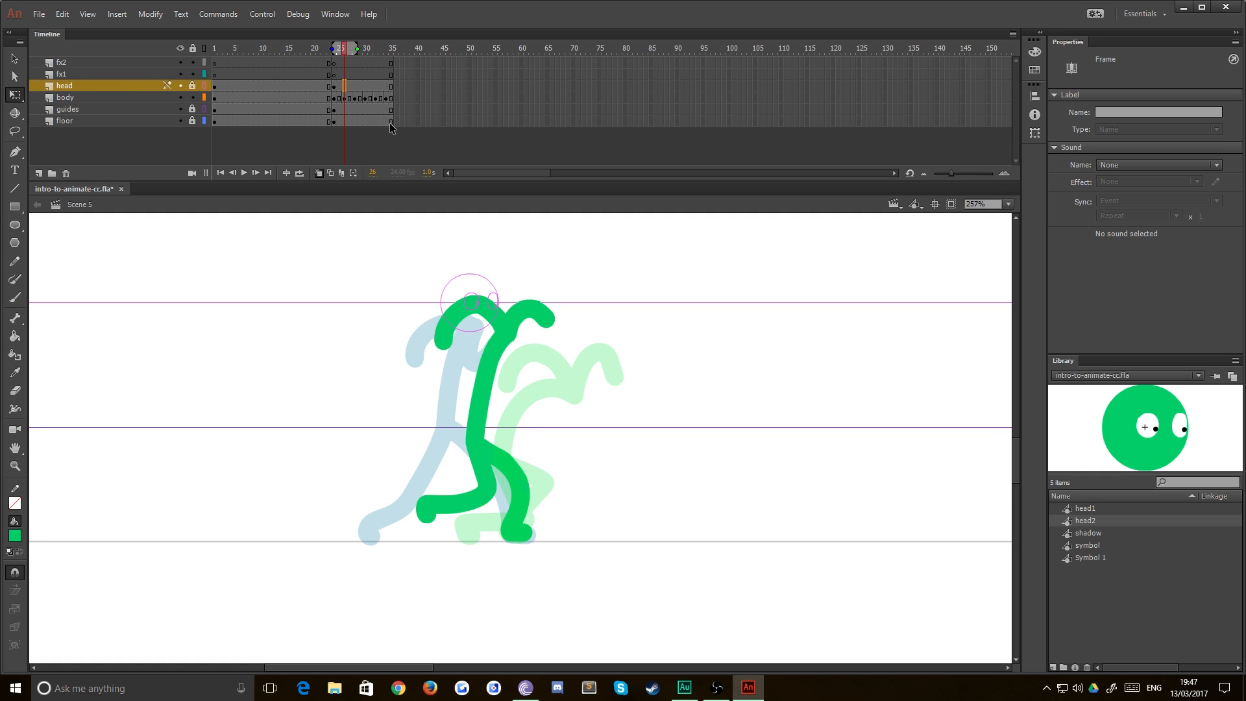
- Extend all six layers with frames from frame 35 to about frame 123
{"action": "left_click_drag", "start_coordinate": [391, 126], "coordinate": [849, 58]}
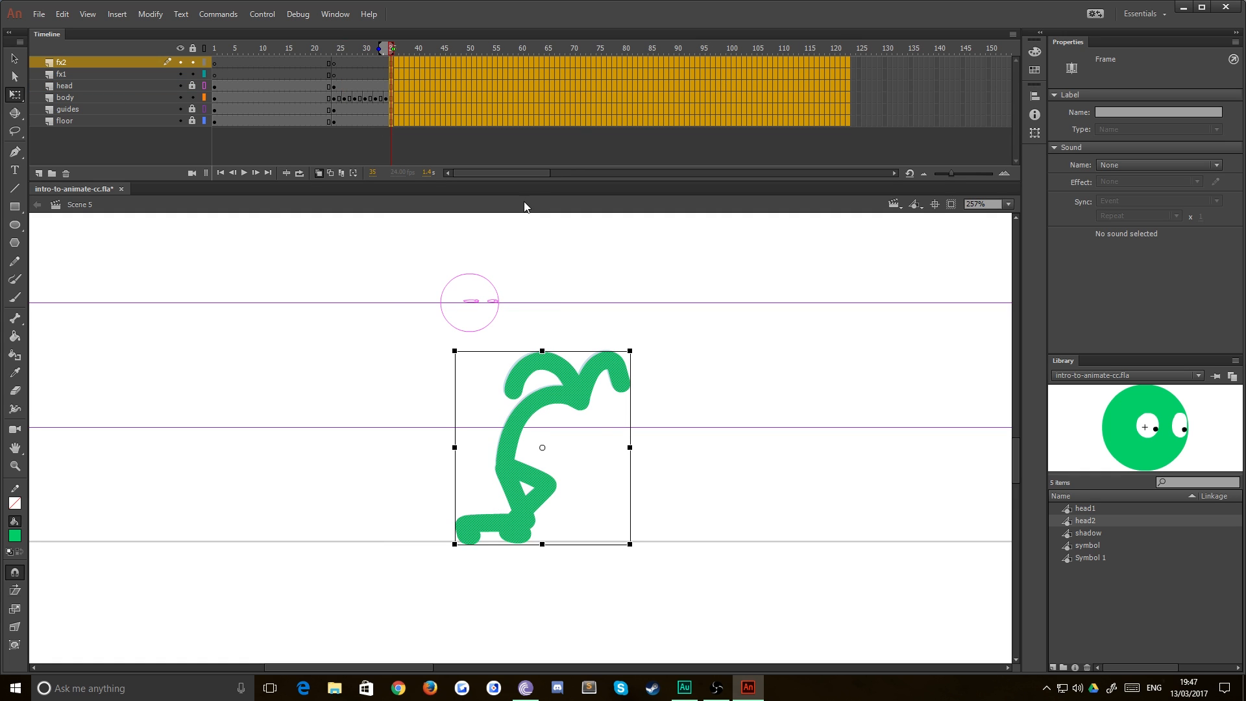
{"action": "key", "text": "F5"}
- Insert a keyframe at frame 36 of the body layer, skew the crouch slightly forward and squash its height to 115.30
{"action": "left_click", "coordinate": [396, 98]}
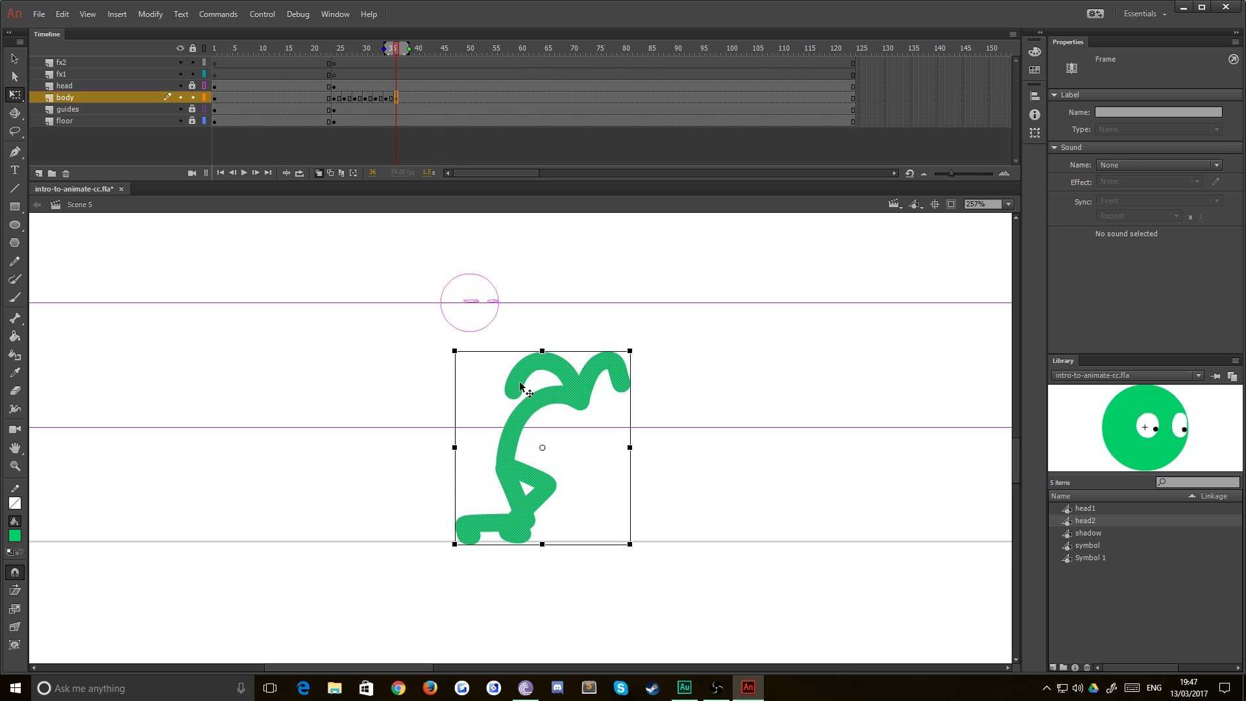
{"action": "left_click", "coordinate": [539, 431]}
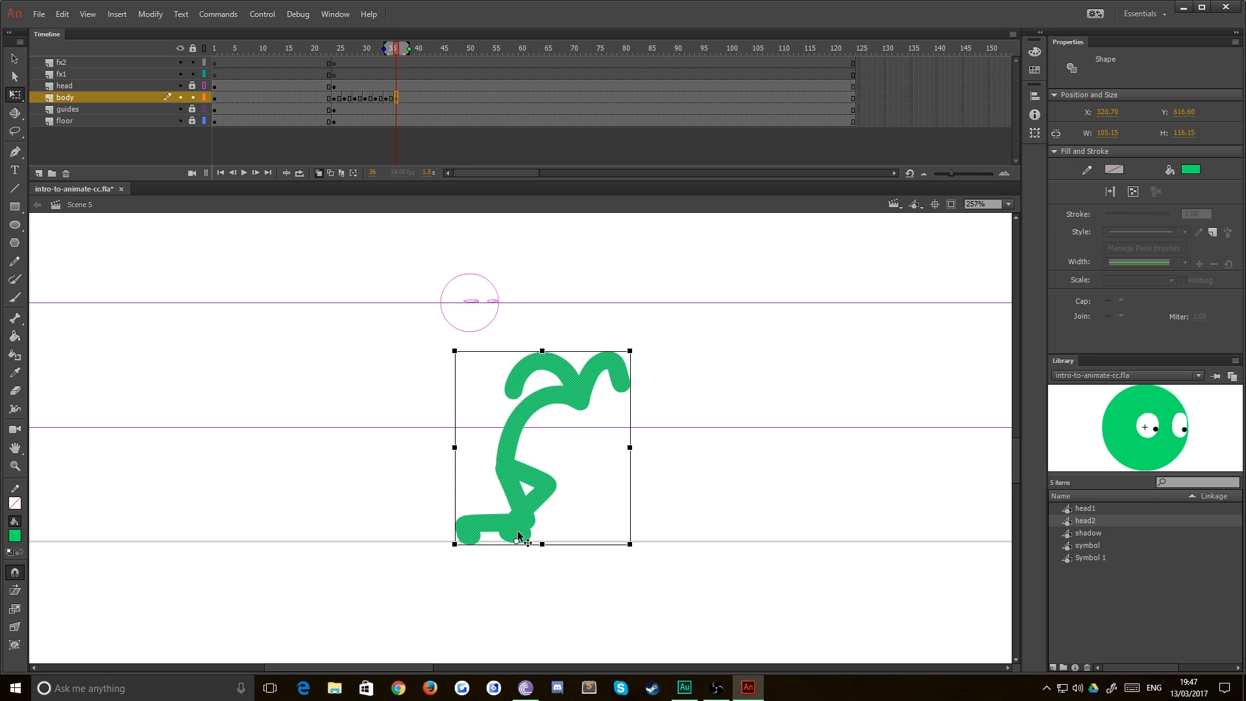
{"action": "left_click_drag", "start_coordinate": [532, 354], "coordinate": [501, 352]}
{"action": "key", "text": "Left"}
{"action": "key", "text": "Left"}
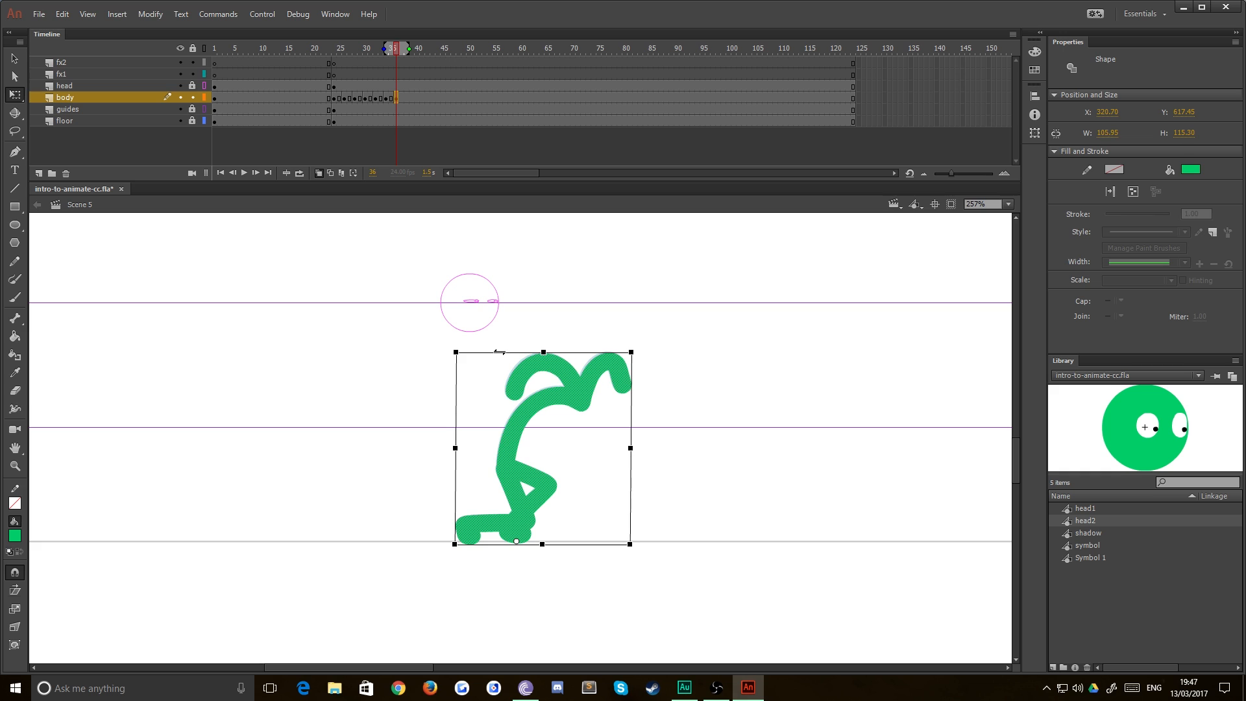
- Insert a blank keyframe at frame 38 and paint a stretched diagonal take-off body with one straight leg near the floor and one bent leg
{"action": "left_click_drag", "start_coordinate": [645, 342], "coordinate": [464, 407]}
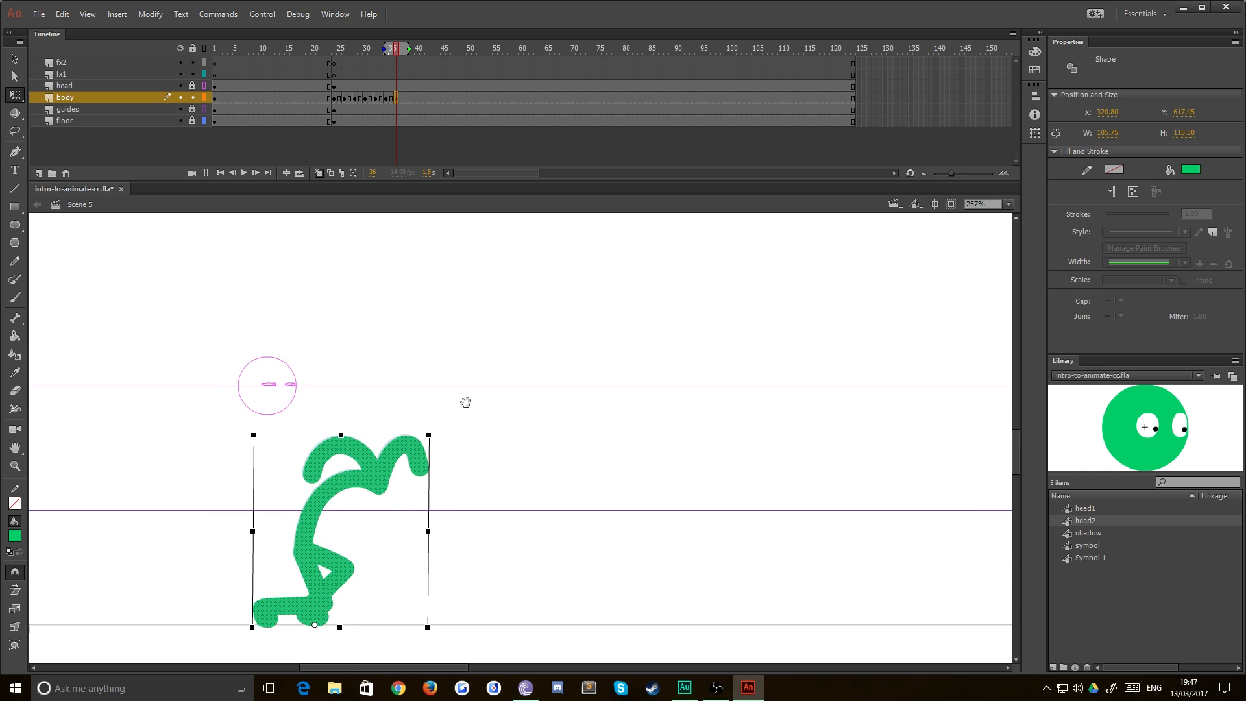
{"action": "left_click", "coordinate": [406, 98]}
{"action": "key", "text": "F7"}
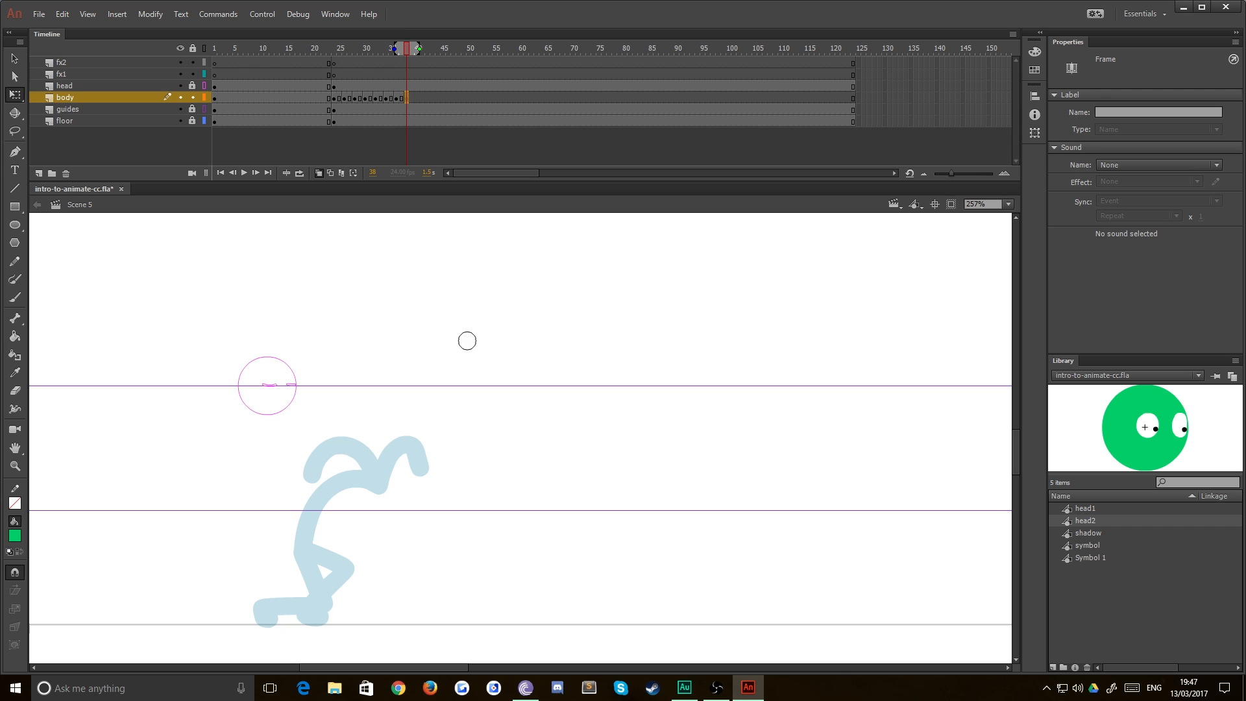
{"action": "key", "text": "b"}
{"action": "mouse_move", "coordinate": [479, 296]}
{"action": "left_mouse_down"}
{"action": "mouse_move", "coordinate": [377, 448]}
{"action": "mouse_move", "coordinate": [446, 403]}
{"action": "mouse_move", "coordinate": [441, 417]}
{"action": "mouse_move", "coordinate": [404, 463]}
{"action": "mouse_move", "coordinate": [365, 471]}
{"action": "mouse_move", "coordinate": [294, 613]}
{"action": "left_mouse_up"}
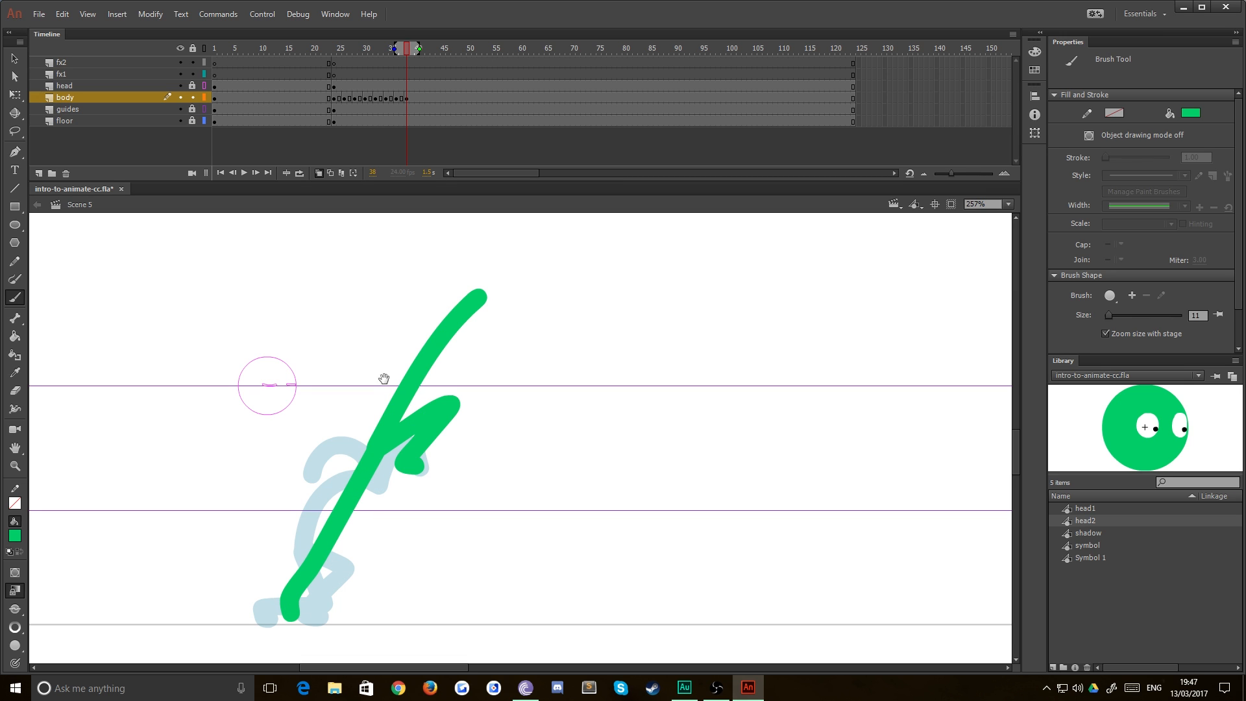
- Paint two arms trailing back and down from the top of the stretched body at frame 38
{"action": "left_click_drag", "start_coordinate": [384, 379], "coordinate": [473, 304]}
{"action": "left_click_drag", "start_coordinate": [451, 370], "coordinate": [425, 403]}
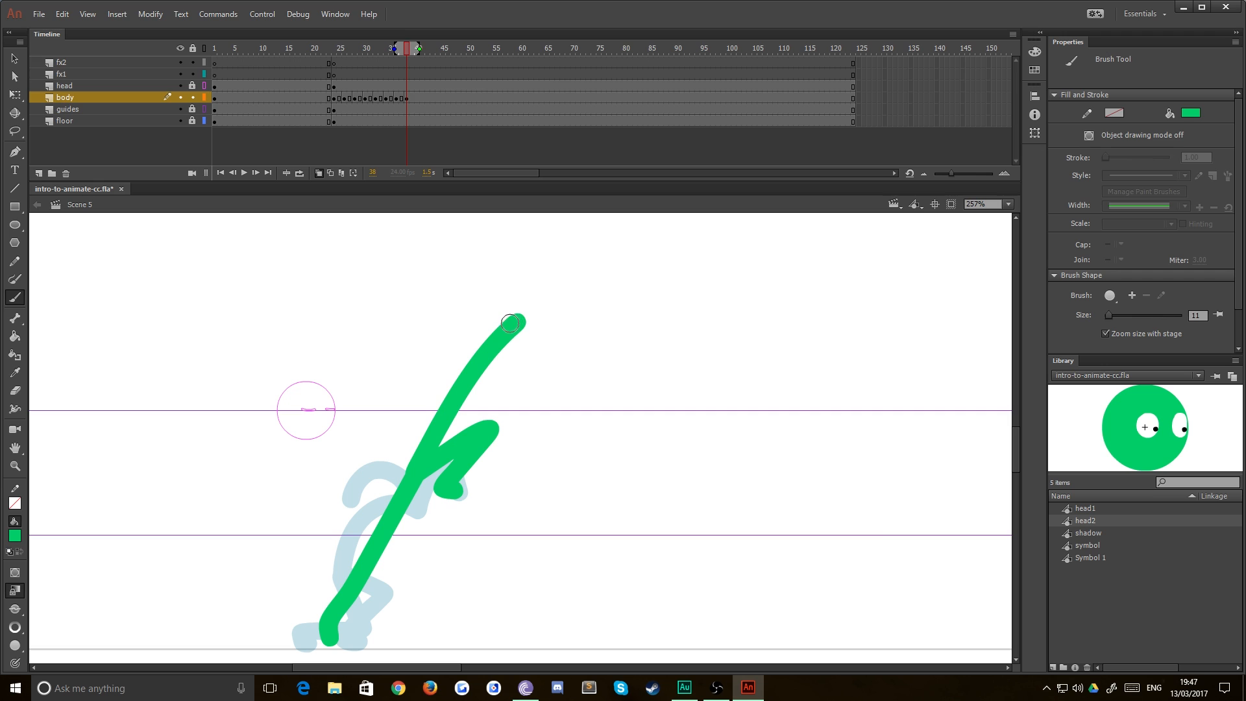
{"action": "left_click_drag", "start_coordinate": [517, 322], "coordinate": [410, 403]}
{"action": "mouse_move", "coordinate": [502, 342]}
{"action": "left_mouse_down"}
{"action": "mouse_move", "coordinate": [464, 431]}
{"action": "mouse_move", "coordinate": [482, 333]}
{"action": "mouse_move", "coordinate": [404, 465]}
{"action": "mouse_move", "coordinate": [413, 401]}
{"action": "mouse_move", "coordinate": [393, 445]}
{"action": "left_mouse_up"}
{"action": "left_click_drag", "start_coordinate": [477, 397], "coordinate": [462, 428]}
- Insert a blank keyframe at frame 40 and paint the leaping body above and ahead of the onion skin, with bent front leg and trailing arms
{"action": "key", "text": "space"}
{"action": "left_click_drag", "start_coordinate": [331, 494], "coordinate": [365, 409]}
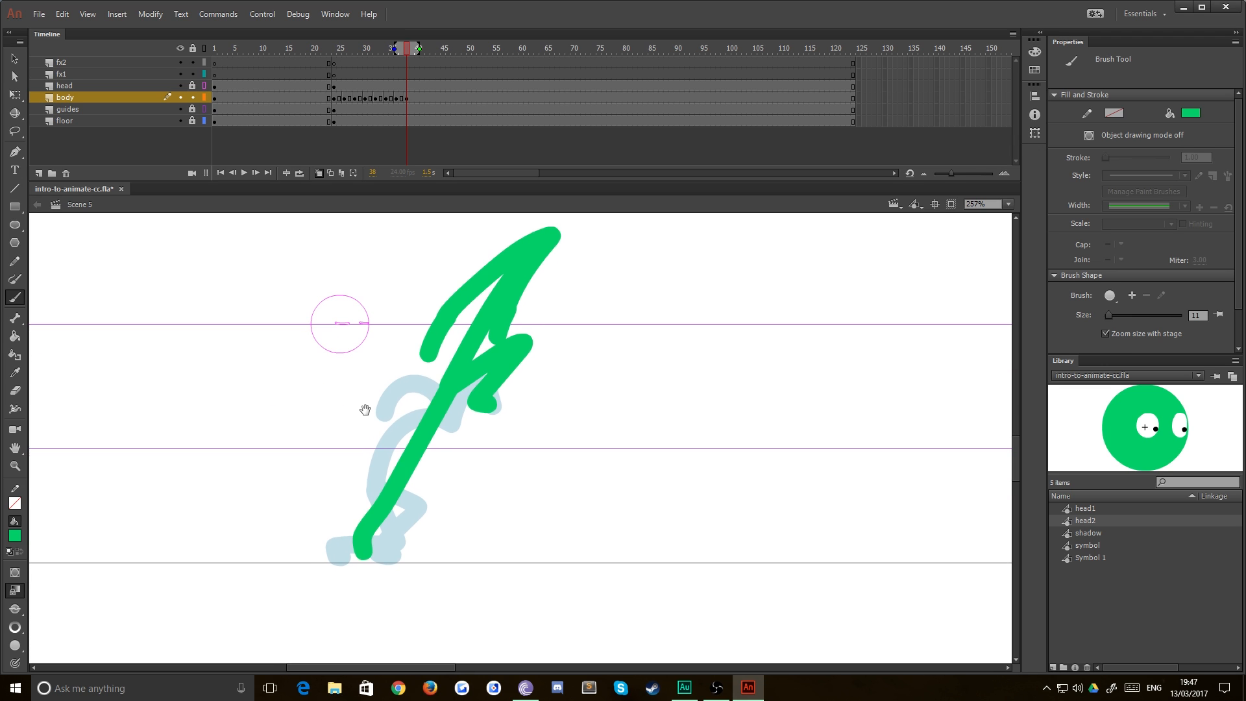
{"action": "left_click_drag", "start_coordinate": [436, 363], "coordinate": [381, 442]}
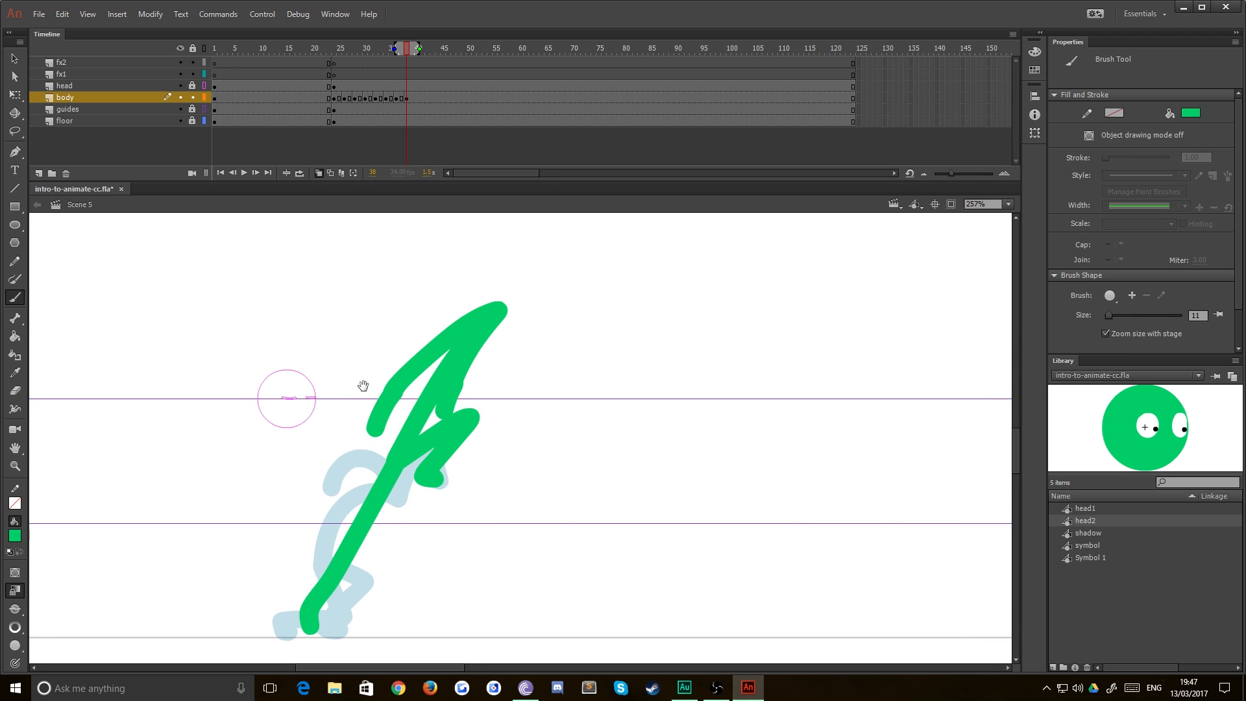
{"action": "left_click", "coordinate": [417, 97]}
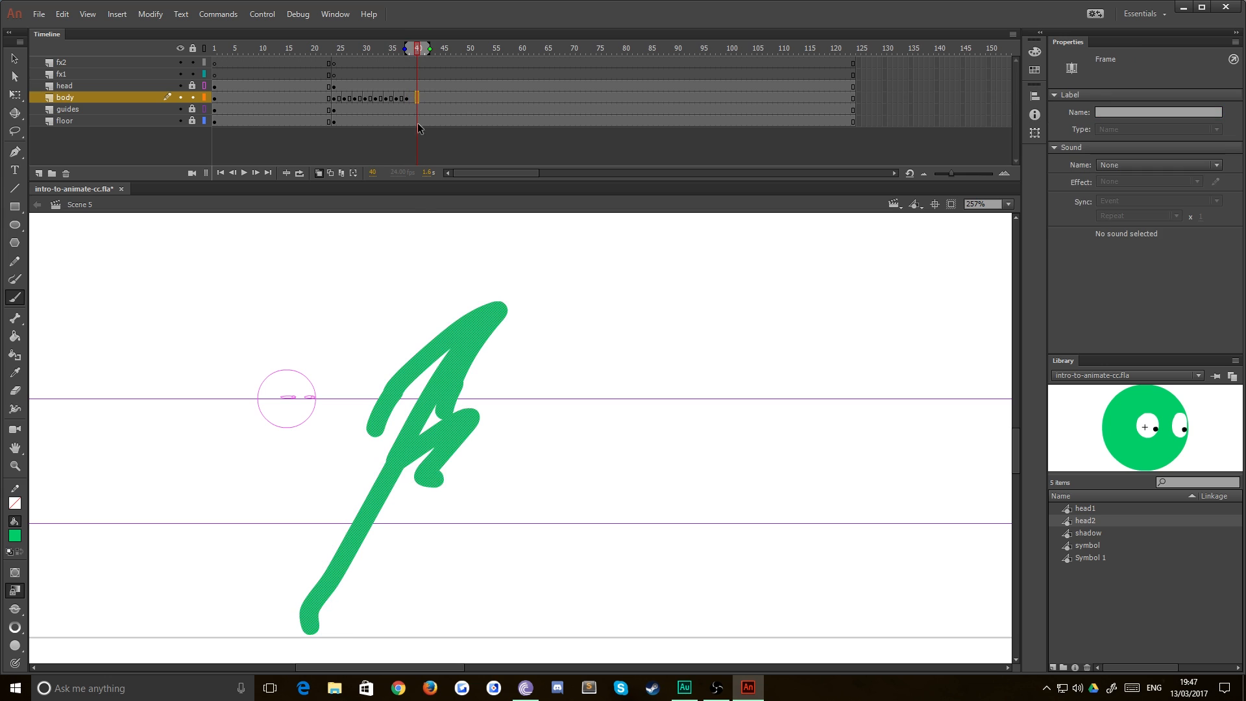
{"action": "key", "text": "F7"}
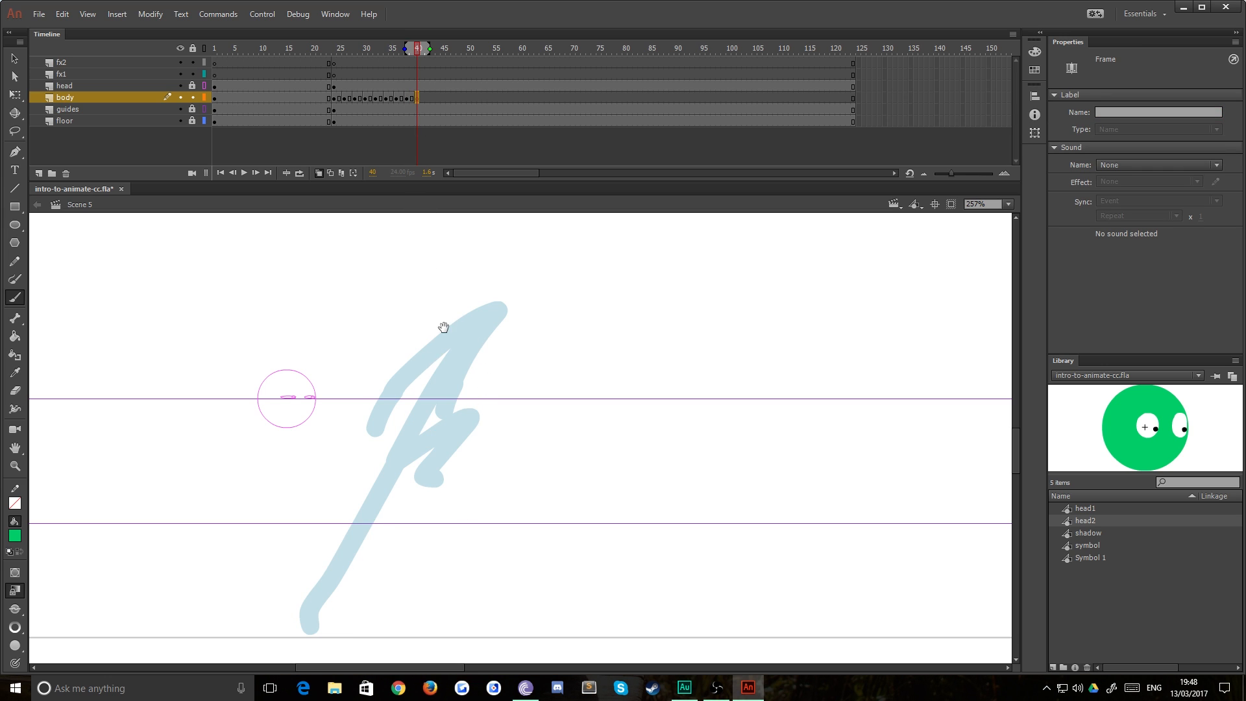
{"action": "key", "text": "space"}
{"action": "left_click_drag", "start_coordinate": [475, 291], "coordinate": [408, 390]}
{"action": "key", "text": "ctrl+minus"}
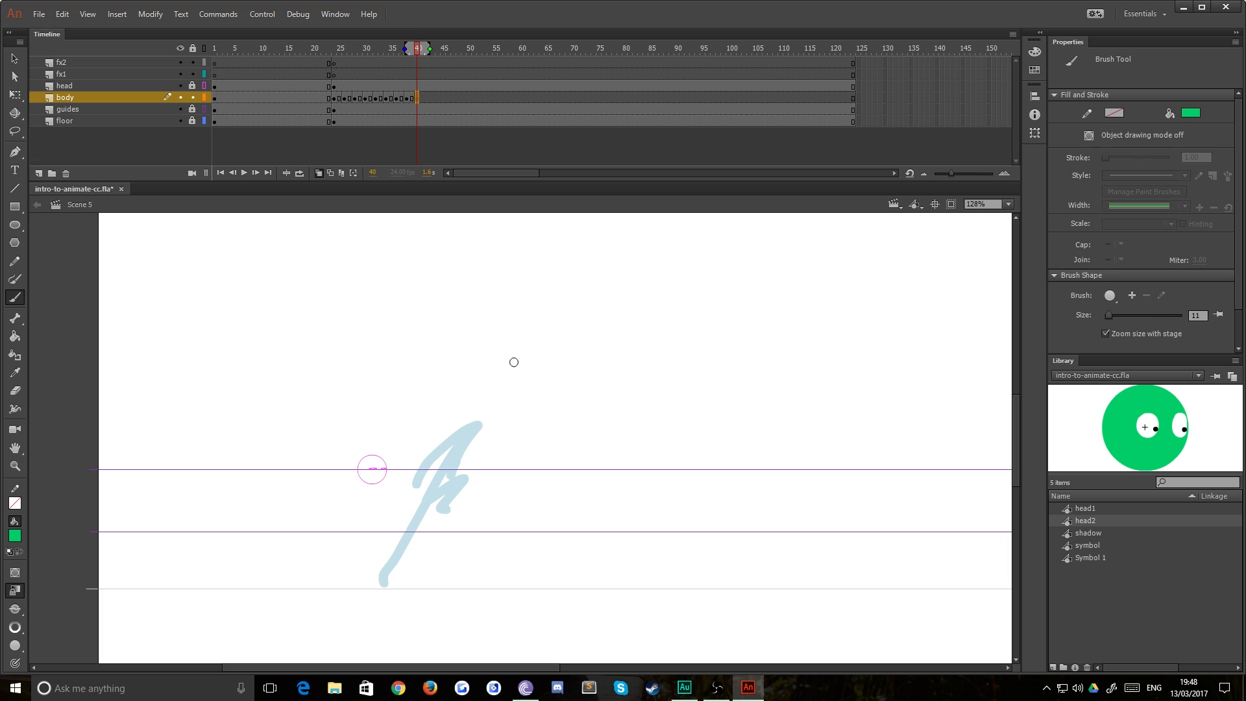
{"action": "mouse_move", "coordinate": [520, 353]}
{"action": "left_mouse_down"}
{"action": "mouse_move", "coordinate": [477, 410]}
{"action": "mouse_move", "coordinate": [509, 398]}
{"action": "mouse_move", "coordinate": [483, 430]}
{"action": "mouse_move", "coordinate": [476, 410]}
{"action": "mouse_move", "coordinate": [443, 479]}
{"action": "left_mouse_up"}
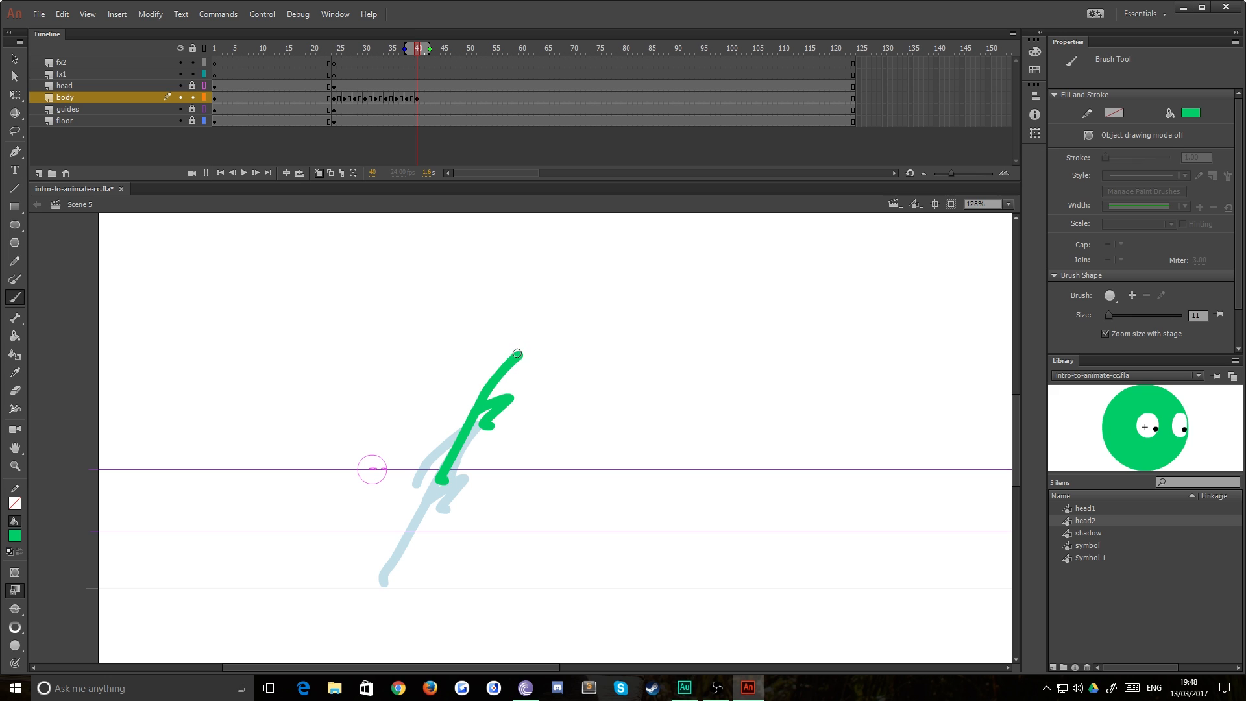
{"action": "left_click_drag", "start_coordinate": [517, 354], "coordinate": [463, 397]}
{"action": "left_click_drag", "start_coordinate": [517, 359], "coordinate": [501, 394]}
- Insert a blank keyframe at frame 42 and paint a higher airborne pose with an S-curved body, one trailing leg, one bent leg and swept-back arms
{"action": "left_click_drag", "start_coordinate": [588, 341], "coordinate": [462, 447]}
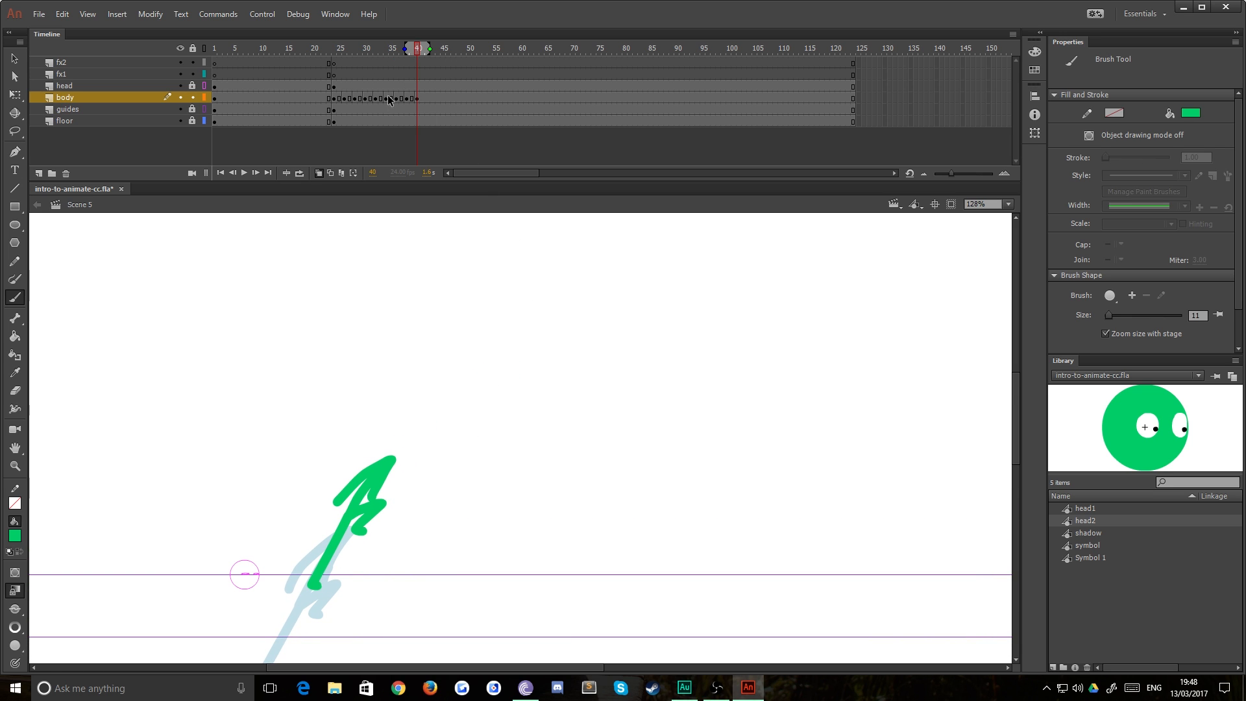
{"action": "left_click", "coordinate": [425, 98]}
{"action": "key", "text": "F7"}
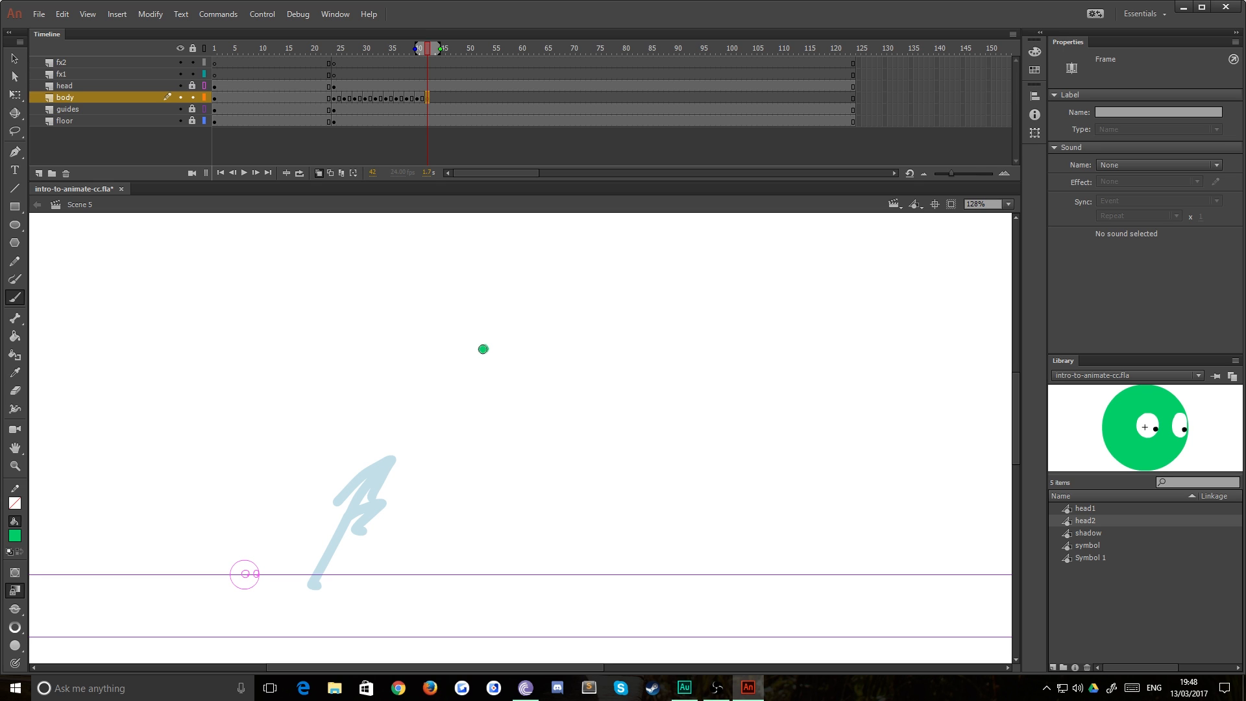
{"action": "mouse_move", "coordinate": [483, 349]}
{"action": "left_mouse_down"}
{"action": "mouse_move", "coordinate": [438, 403]}
{"action": "mouse_move", "coordinate": [469, 381]}
{"action": "mouse_move", "coordinate": [457, 419]}
{"action": "mouse_move", "coordinate": [433, 416]}
{"action": "mouse_move", "coordinate": [440, 406]}
{"action": "mouse_move", "coordinate": [413, 470]}
{"action": "left_mouse_up"}
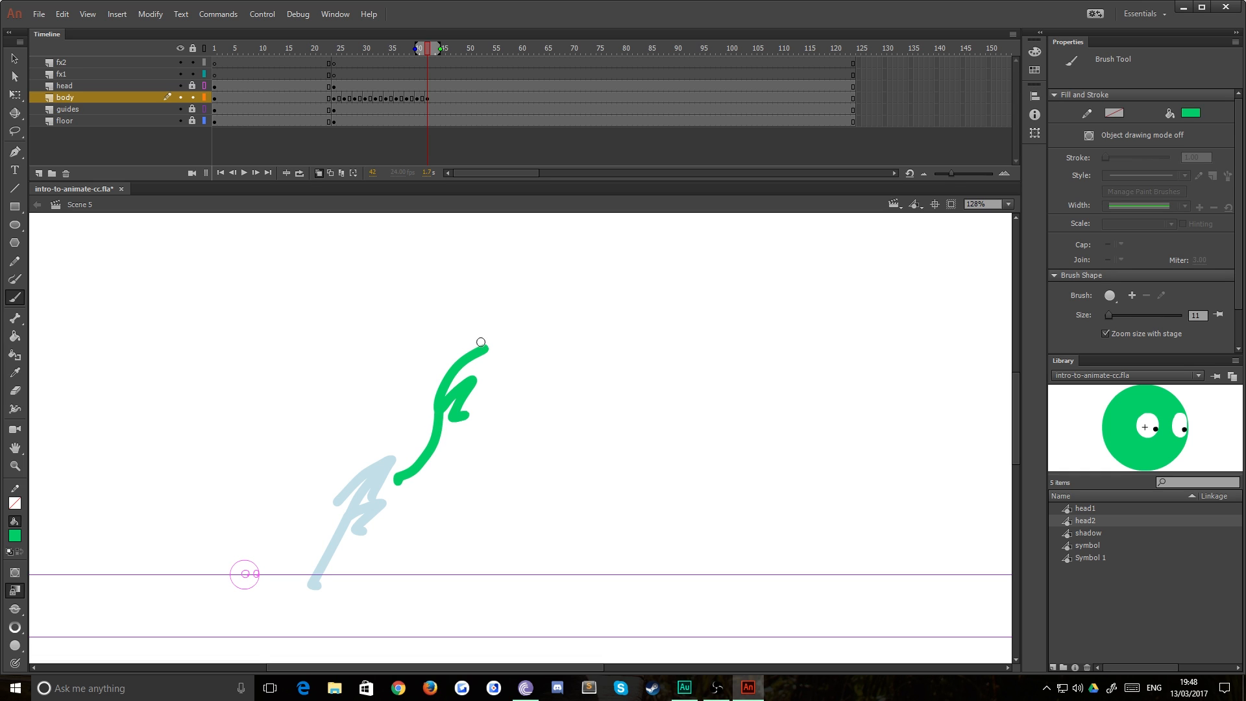
{"action": "left_click_drag", "start_coordinate": [495, 351], "coordinate": [445, 389]}
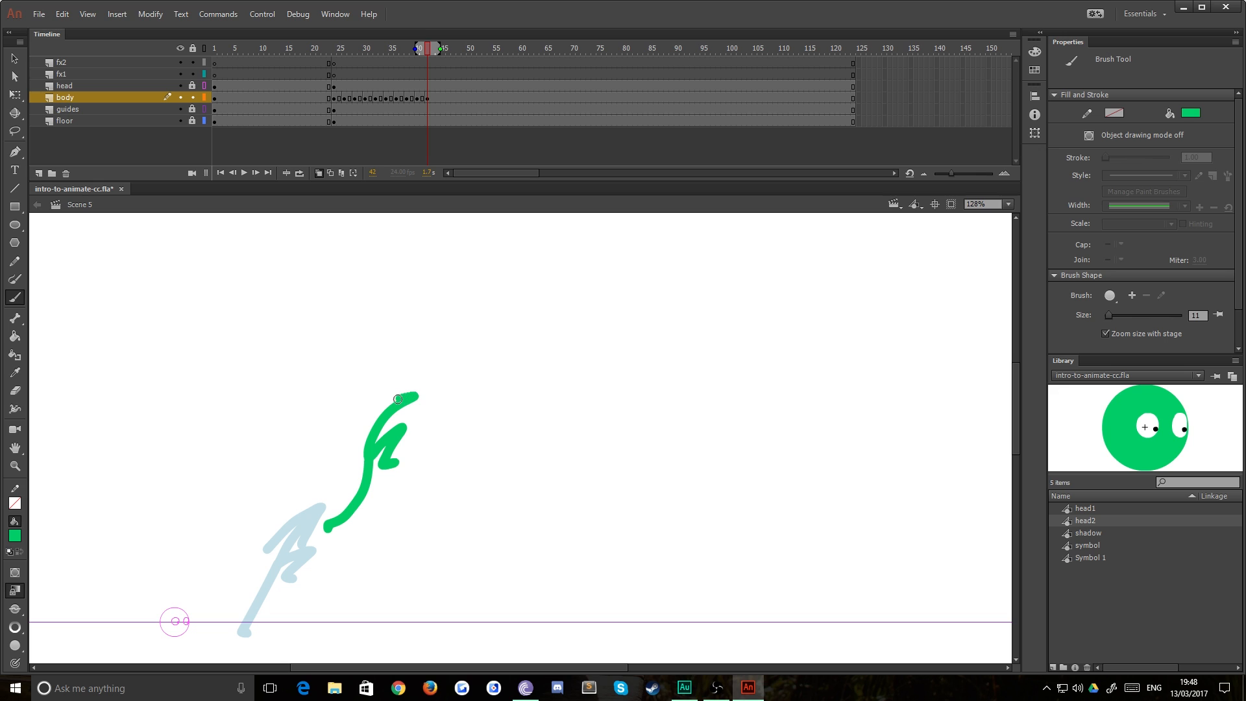
{"action": "left_click_drag", "start_coordinate": [398, 398], "coordinate": [355, 439]}
{"action": "left_click_drag", "start_coordinate": [414, 396], "coordinate": [397, 428]}
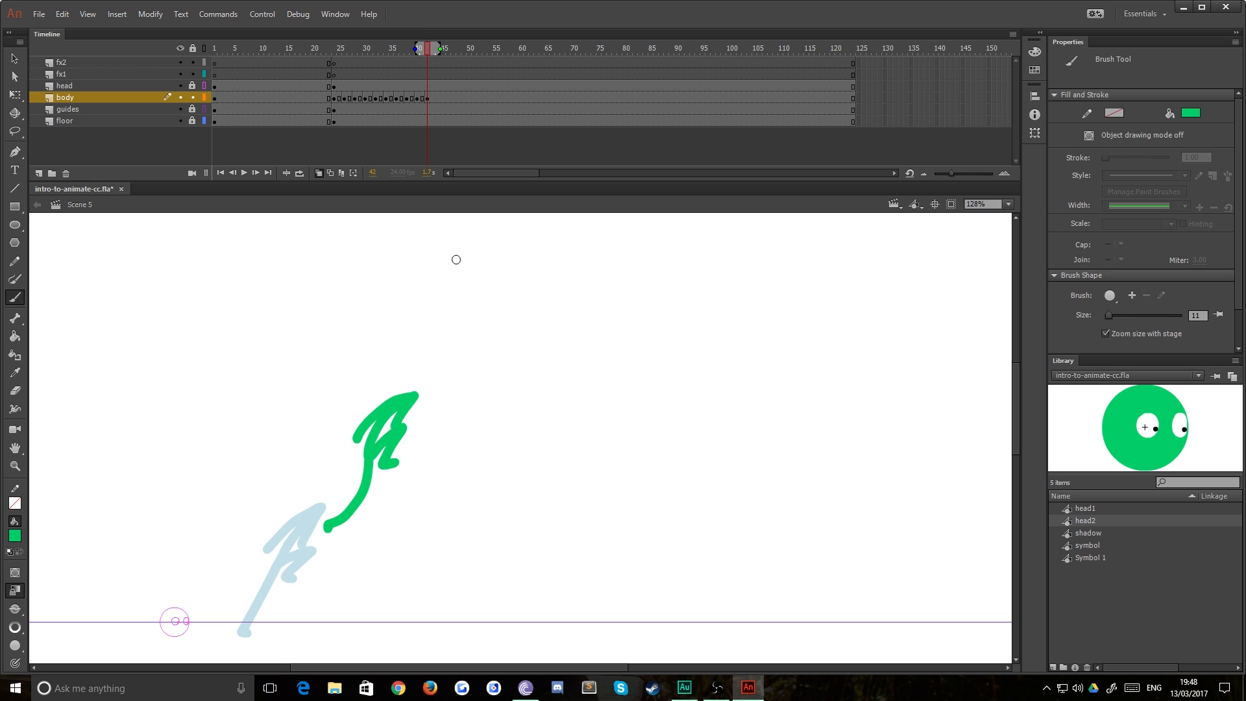
- Insert a blank keyframe at frame 44 and paint a tucked airborne pose ahead of the onion skin, with curved body, bent legs and a trailing arm
{"action": "left_click", "coordinate": [437, 97]}
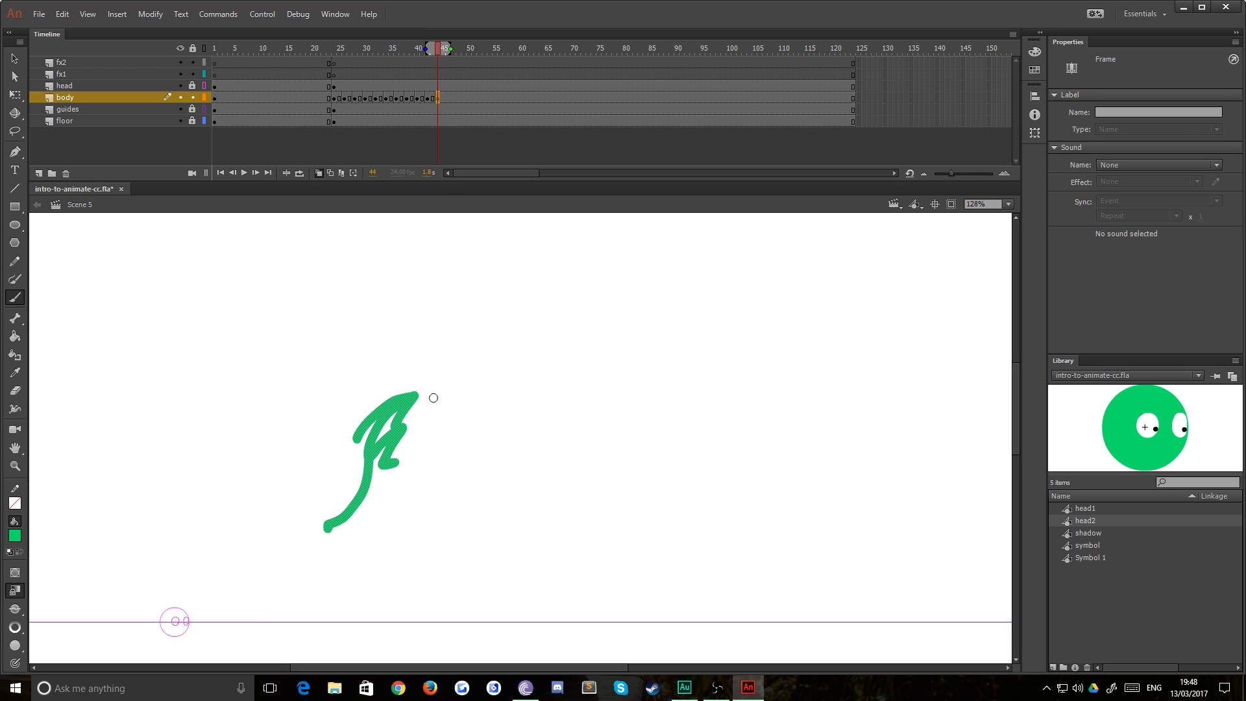
{"action": "key", "text": "F7"}
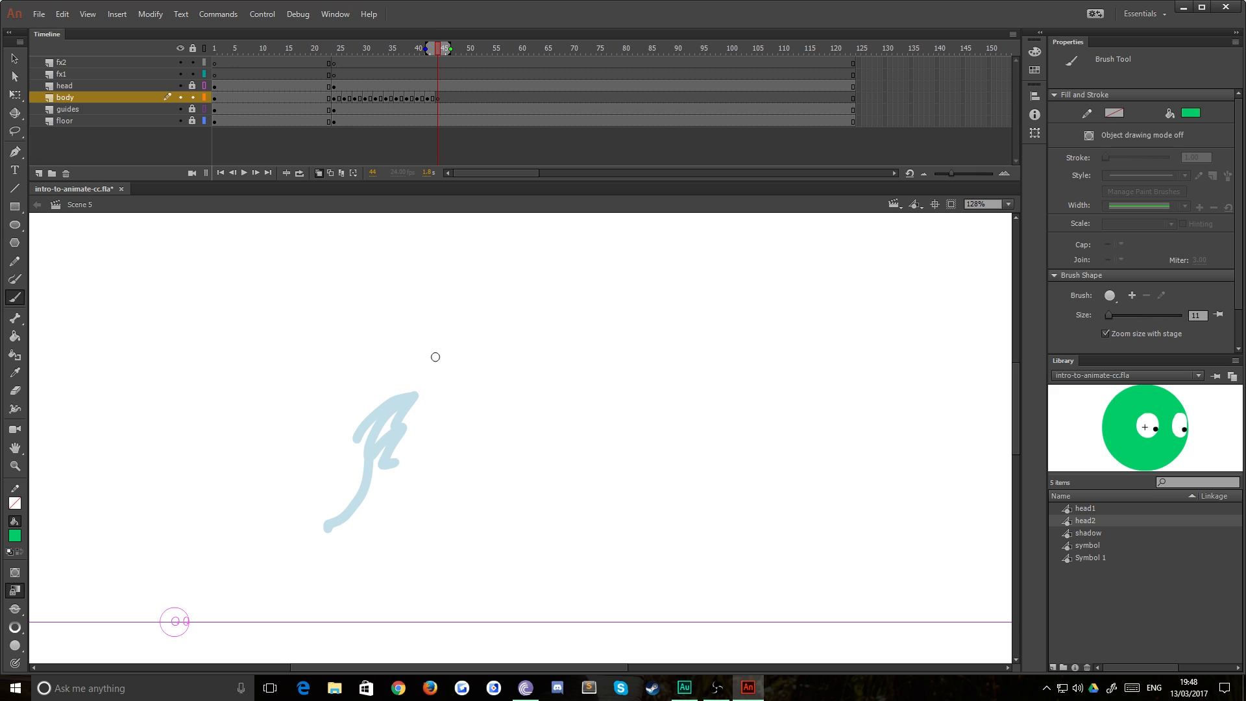
{"action": "mouse_move", "coordinate": [436, 357]}
{"action": "left_mouse_down"}
{"action": "mouse_move", "coordinate": [408, 375]}
{"action": "mouse_move", "coordinate": [397, 409]}
{"action": "mouse_move", "coordinate": [440, 415]}
{"action": "mouse_move", "coordinate": [416, 446]}
{"action": "mouse_move", "coordinate": [429, 447]}
{"action": "left_mouse_up"}
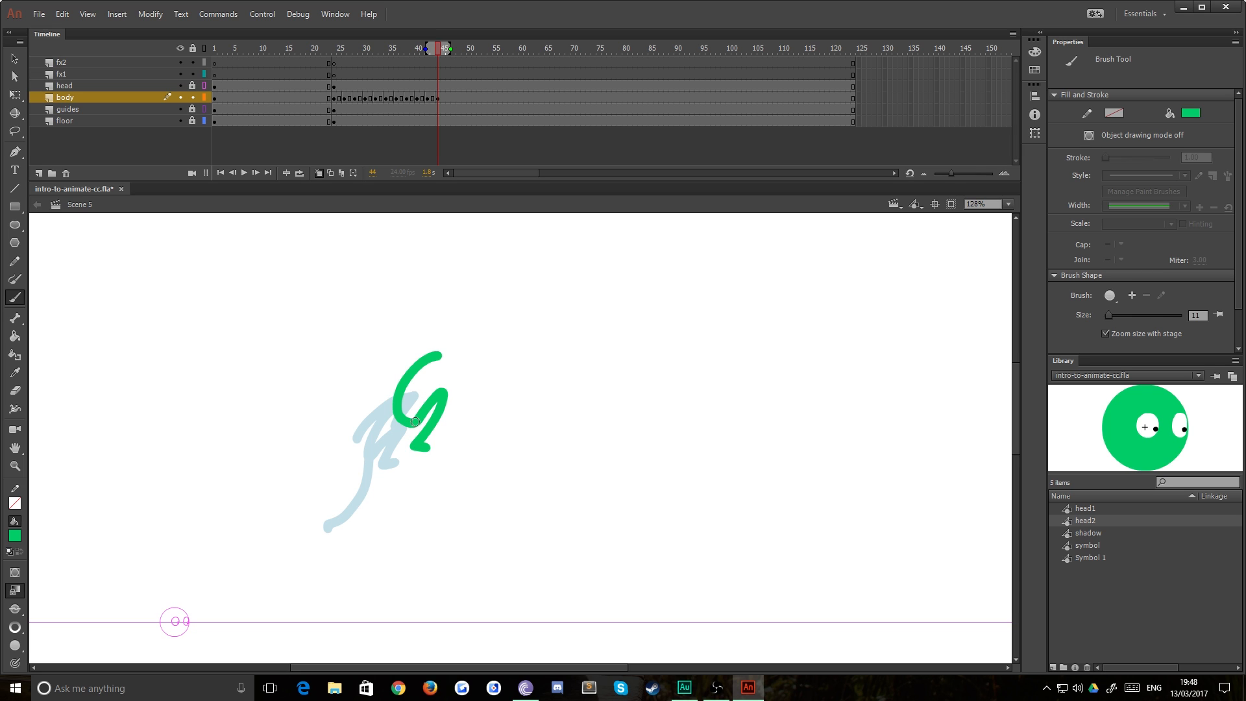
{"action": "left_click_drag", "start_coordinate": [417, 406], "coordinate": [421, 440]}
{"action": "left_click_drag", "start_coordinate": [436, 354], "coordinate": [385, 395]}
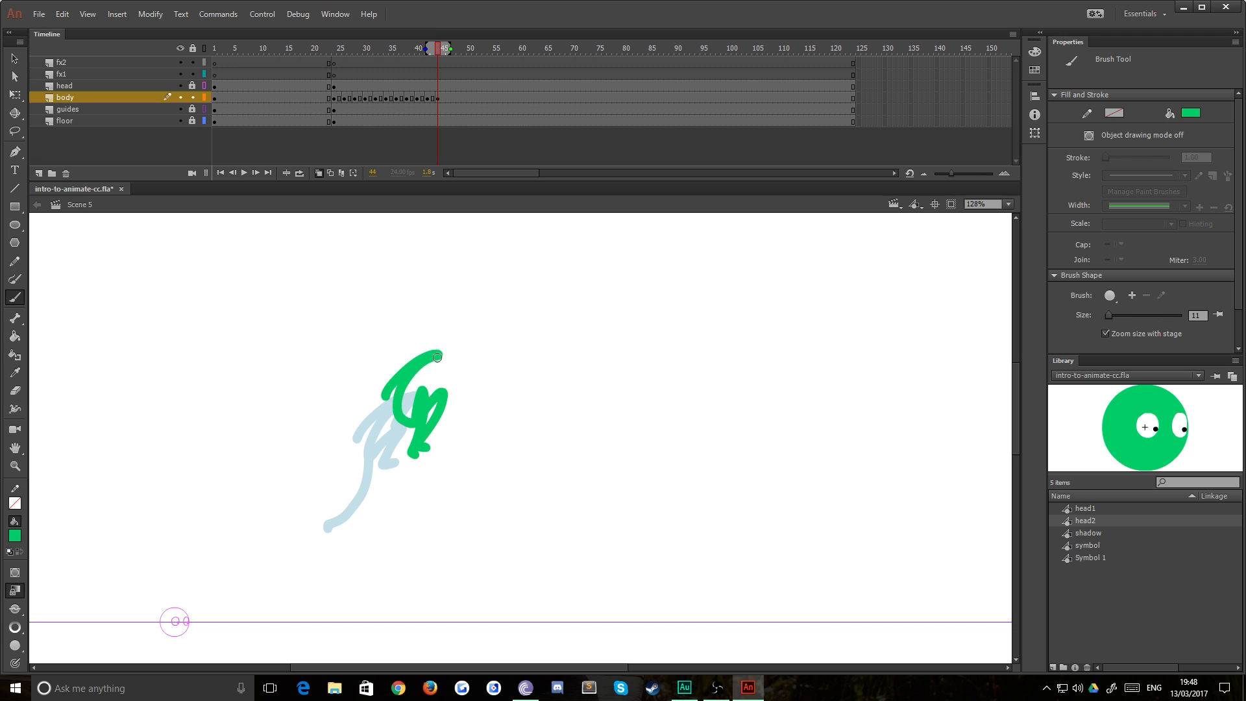
{"action": "mouse_move", "coordinate": [438, 357]}
{"action": "left_mouse_down"}
{"action": "mouse_move", "coordinate": [412, 384]}
{"action": "mouse_move", "coordinate": [406, 424]}
{"action": "mouse_move", "coordinate": [426, 430]}
{"action": "mouse_move", "coordinate": [420, 409]}
{"action": "mouse_move", "coordinate": [408, 458]}
{"action": "left_mouse_up"}
{"action": "left_click_drag", "start_coordinate": [418, 414], "coordinate": [401, 461]}
{"action": "key", "text": "ctrl+z"}
{"action": "key", "text": "ctrl+z"}
- Insert a blank keyframe at frame 46 and paint a higher airborne pose with one leg stretched forward and up, one folded leg and trailing arms
{"action": "left_click", "coordinate": [446, 97]}
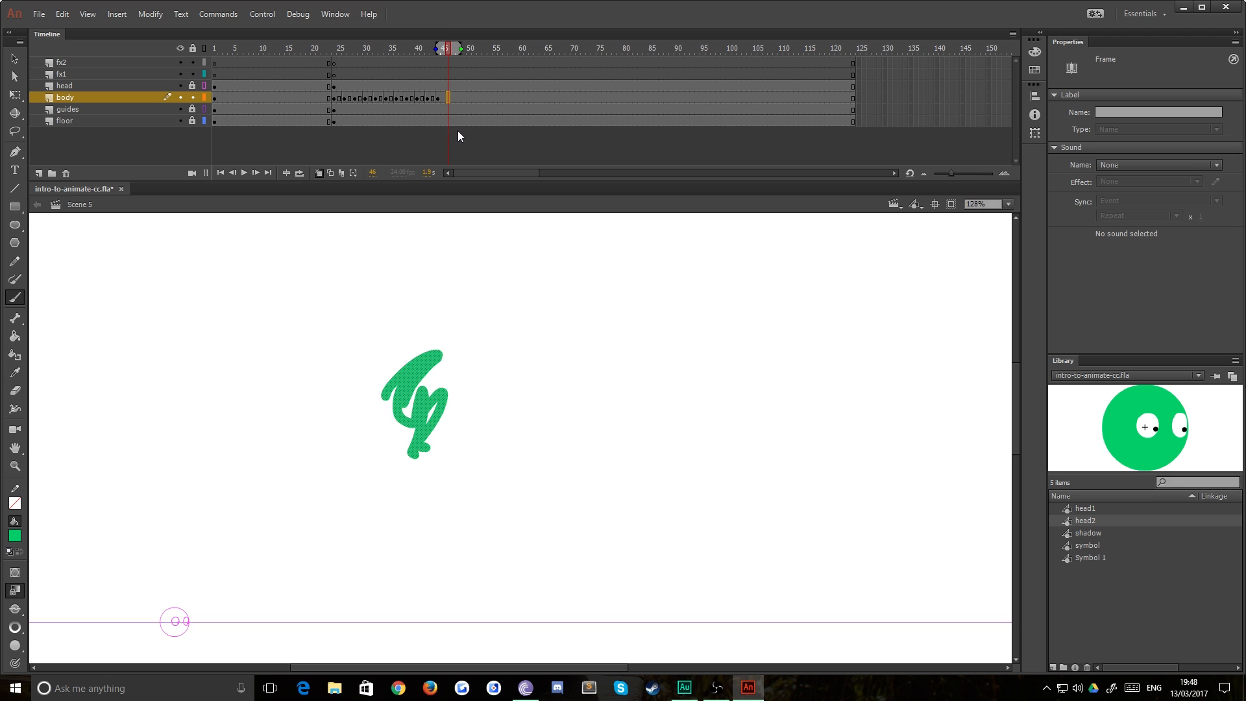
{"action": "key", "text": "F7"}
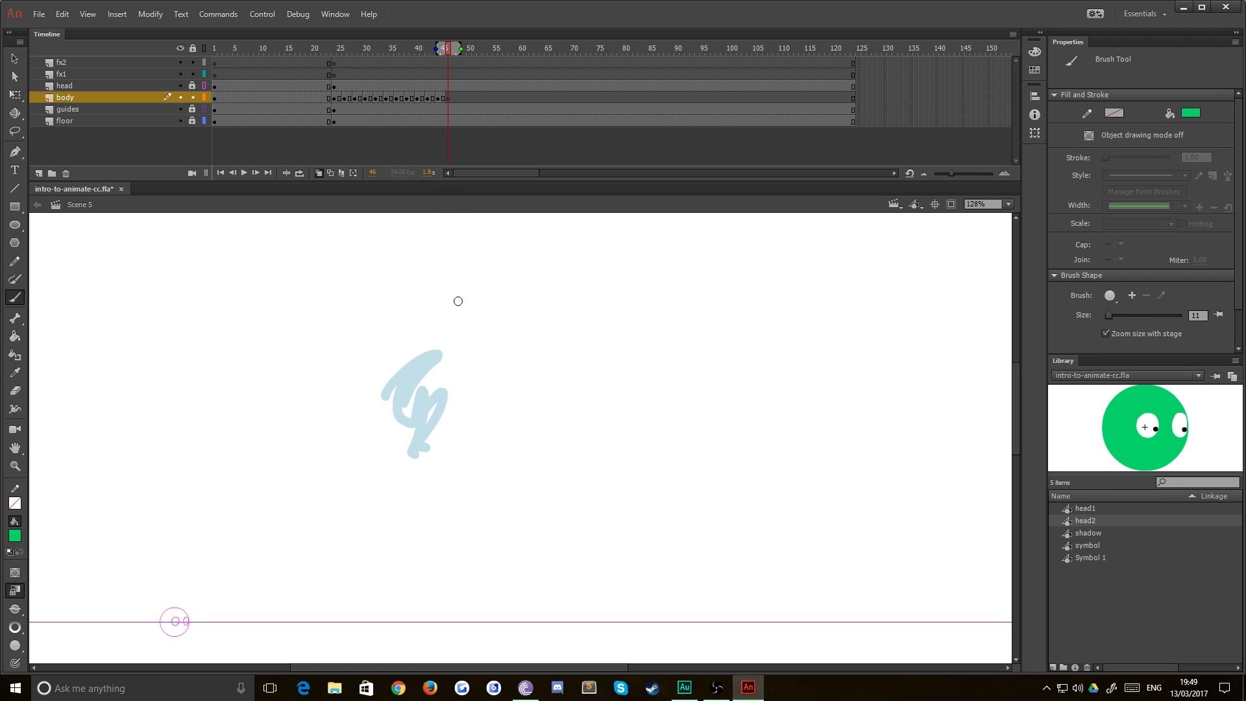
{"action": "mouse_move", "coordinate": [466, 299]}
{"action": "left_mouse_down"}
{"action": "mouse_move", "coordinate": [440, 338]}
{"action": "mouse_move", "coordinate": [449, 364]}
{"action": "mouse_move", "coordinate": [538, 279]}
{"action": "left_mouse_up"}
{"action": "mouse_move", "coordinate": [451, 352]}
{"action": "left_mouse_down"}
{"action": "mouse_move", "coordinate": [464, 343]}
{"action": "mouse_move", "coordinate": [462, 376]}
{"action": "left_mouse_up"}
{"action": "mouse_move", "coordinate": [464, 298]}
{"action": "left_mouse_down"}
{"action": "mouse_move", "coordinate": [428, 323]}
{"action": "mouse_move", "coordinate": [470, 300]}
{"action": "mouse_move", "coordinate": [454, 332]}
{"action": "left_mouse_up"}
{"action": "mouse_move", "coordinate": [350, 474]}
{"action": "left_mouse_down"}
{"action": "mouse_move", "coordinate": [426, 381]}
{"action": "mouse_move", "coordinate": [446, 408]}
{"action": "left_mouse_up"}
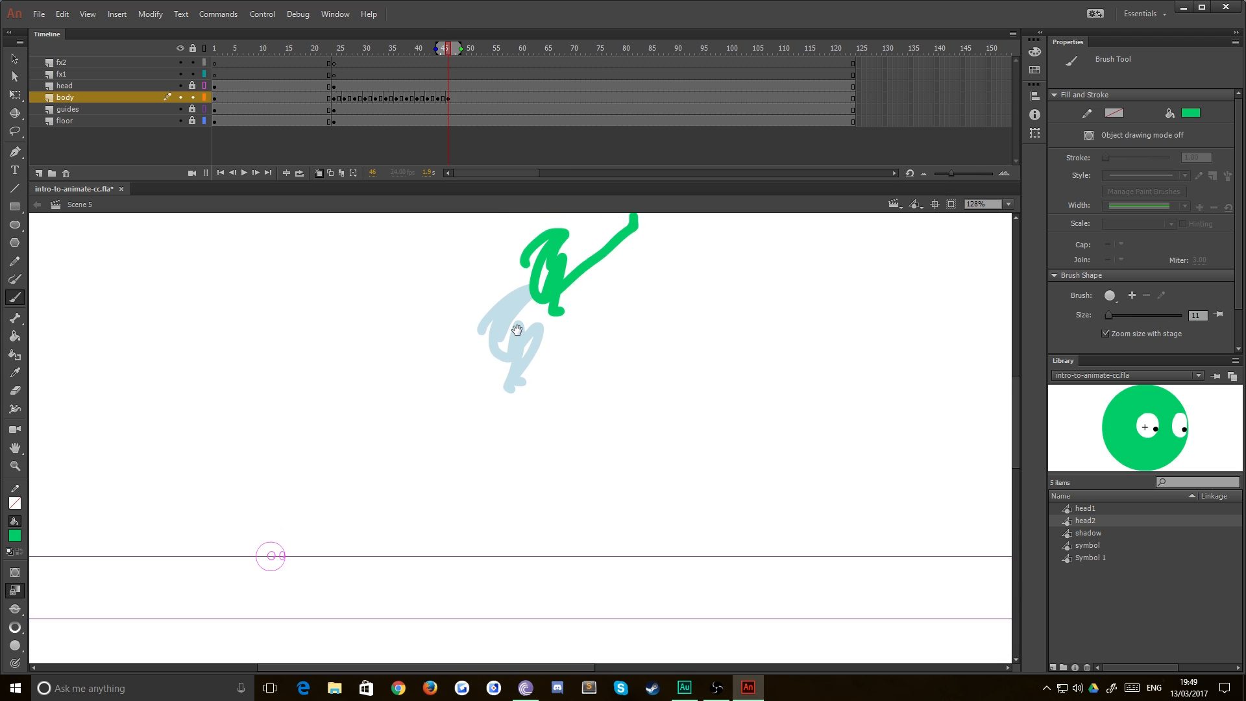
- Insert a blank keyframe at frame 48 and paint the kicking pose slightly above the onion skin, with extended front leg, folded leg and bent arms
{"action": "key", "text": "ctrl+minus"}
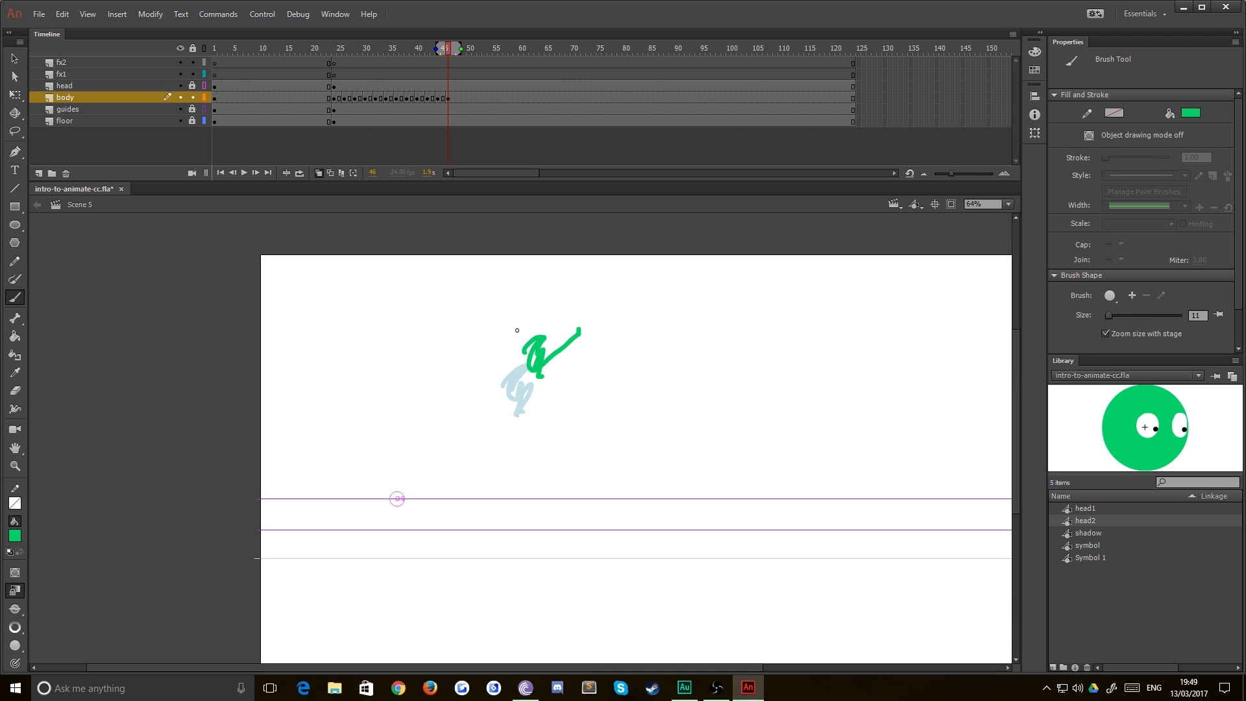
{"action": "left_click", "coordinate": [459, 97]}
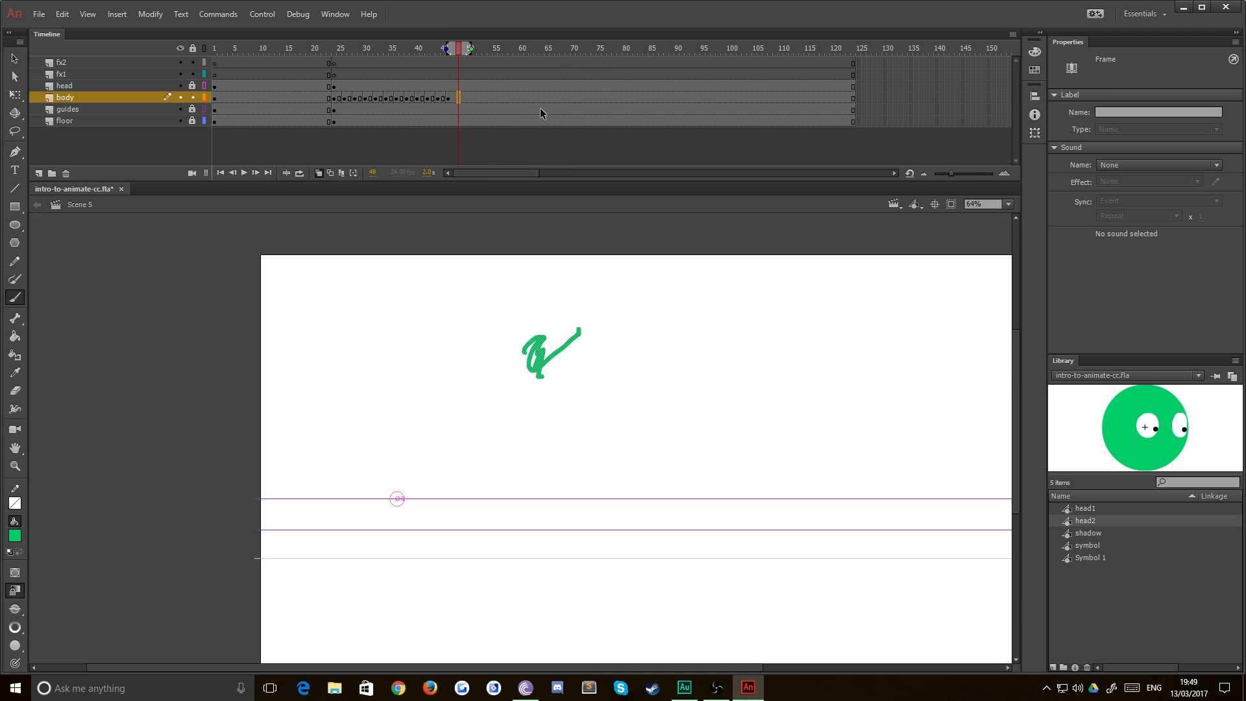
{"action": "key", "text": "F7"}
{"action": "key", "text": "ctrl+equal"}
{"action": "key", "text": "ctrl+equal"}
{"action": "left_click_drag", "start_coordinate": [477, 501], "coordinate": [427, 525]}
{"action": "mouse_move", "coordinate": [454, 382]}
{"action": "left_mouse_down"}
{"action": "mouse_move", "coordinate": [412, 395]}
{"action": "mouse_move", "coordinate": [387, 431]}
{"action": "mouse_move", "coordinate": [439, 412]}
{"action": "mouse_move", "coordinate": [446, 448]}
{"action": "left_mouse_up"}
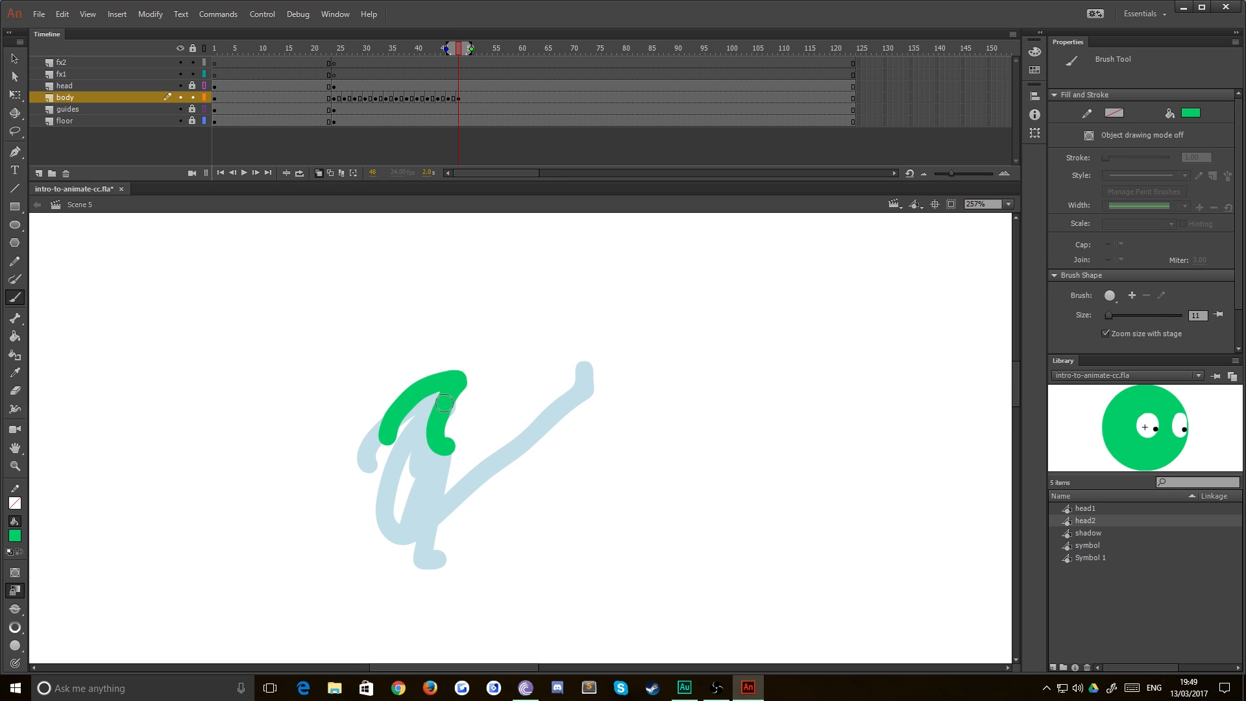
{"action": "mouse_move", "coordinate": [441, 394]}
{"action": "left_mouse_down"}
{"action": "mouse_move", "coordinate": [403, 477]}
{"action": "mouse_move", "coordinate": [413, 505]}
{"action": "mouse_move", "coordinate": [447, 494]}
{"action": "mouse_move", "coordinate": [600, 356]}
{"action": "left_mouse_up"}
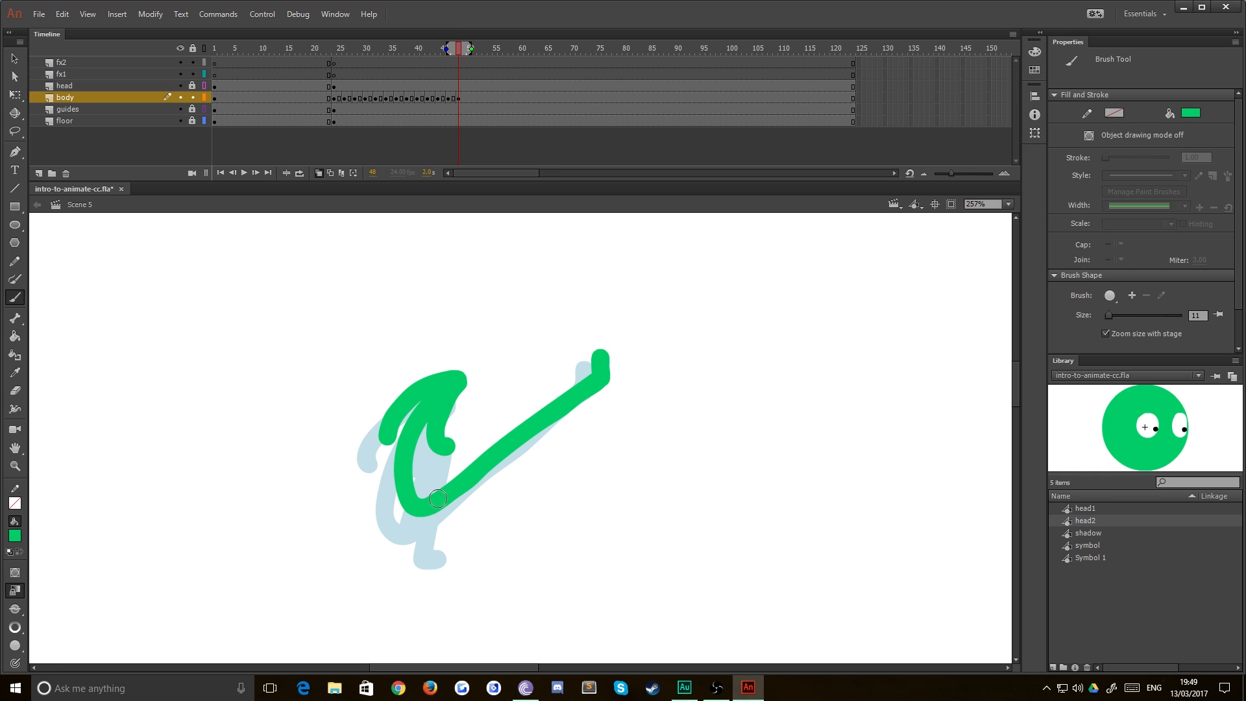
{"action": "mouse_move", "coordinate": [421, 506]}
{"action": "left_mouse_down"}
{"action": "mouse_move", "coordinate": [447, 439]}
{"action": "mouse_move", "coordinate": [442, 542]}
{"action": "left_mouse_up"}
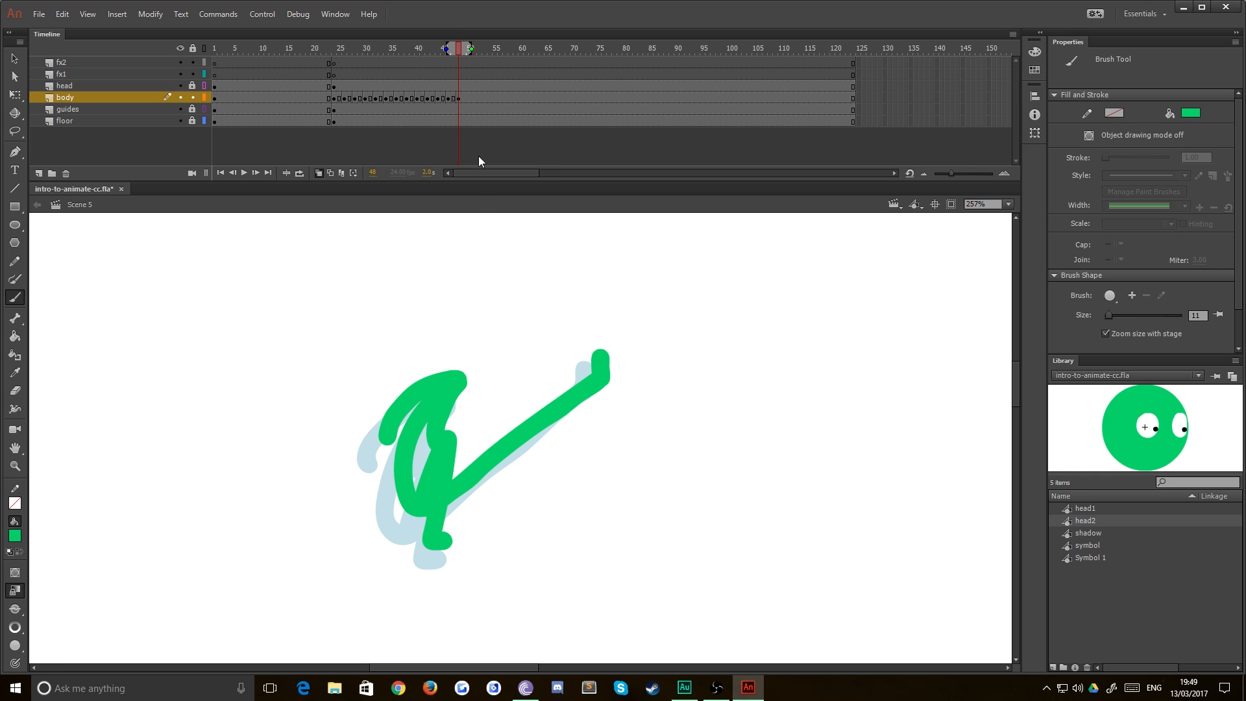
- Insert a blank keyframe at frame 50 on the body layer
{"action": "left_click", "coordinate": [469, 98]}
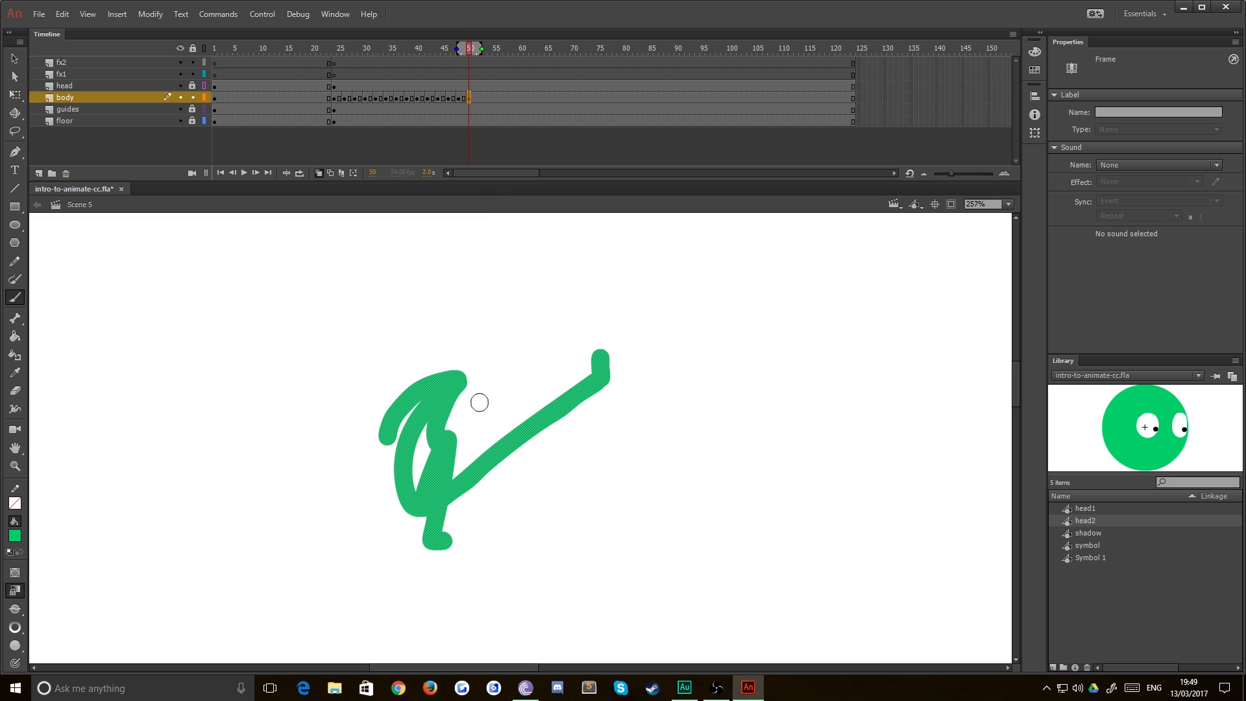
{"action": "key", "text": "F7"}
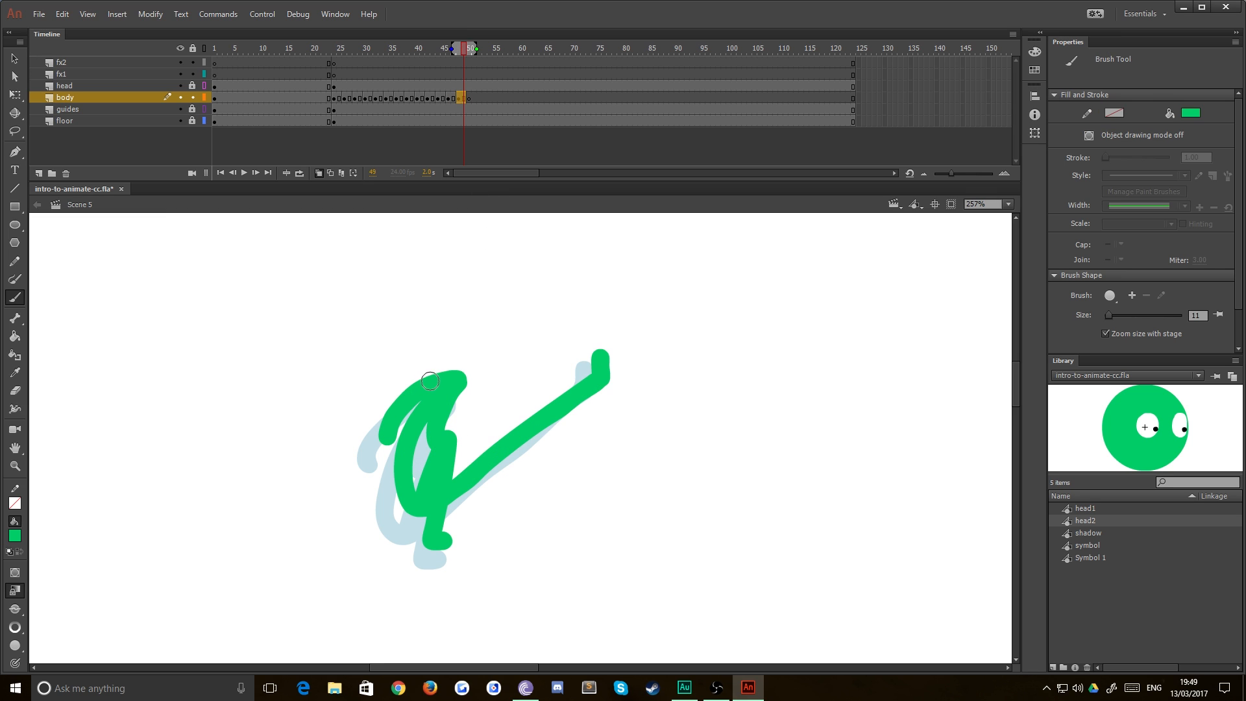
- Nudge the body drawing at frame 48 up and to the right, and rotate it slightly counterclockwise
{"action": "left_click", "coordinate": [458, 98]}
{"action": "key", "text": "Right"}
{"action": "key", "text": "Right"}
{"action": "key", "text": "Right"}
{"action": "key", "text": "Right"}
{"action": "key", "text": "Right"}
{"action": "key", "text": "Right"}
{"action": "key", "text": "Right"}
{"action": "key", "text": "Right"}
{"action": "key", "text": "Right"}
{"action": "key", "text": "Right"}
{"action": "key", "text": "Right"}
{"action": "key", "text": "Right"}
{"action": "key", "text": "Right"}
{"action": "key", "text": "Right"}
{"action": "key", "text": "Right"}
{"action": "key", "text": "Right"}
{"action": "key", "text": "Right"}
{"action": "key", "text": "Right"}
{"action": "key", "text": "Right"}
{"action": "key", "text": "Right"}
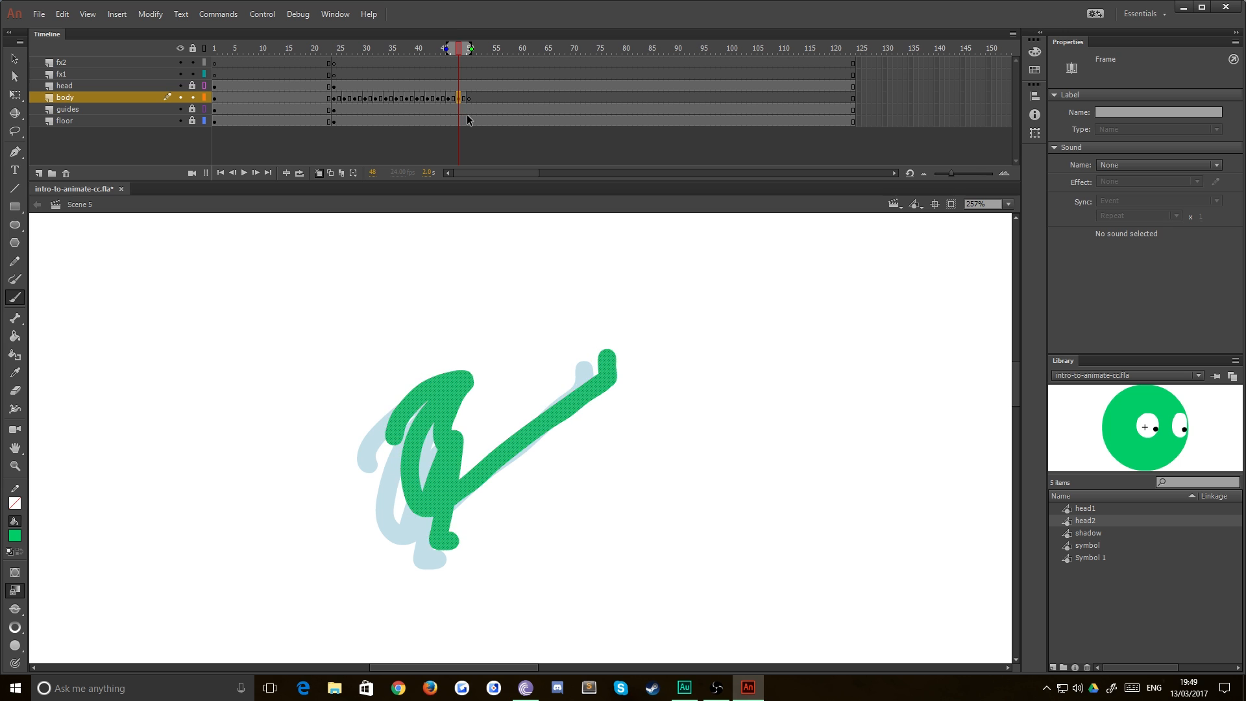
{"action": "key", "text": "Up"}
{"action": "key", "text": "Up"}
{"action": "key", "text": "Up"}
{"action": "key", "text": "Up"}
{"action": "key", "text": "Up"}
{"action": "key", "text": "Up"}
{"action": "key", "text": "Up"}
{"action": "key", "text": "Up"}
{"action": "key", "text": "Up"}
{"action": "key", "text": "Up"}
{"action": "key", "text": "Up"}
{"action": "key", "text": "Up"}
{"action": "key", "text": "Up"}
{"action": "key", "text": "Up"}
{"action": "key", "text": "Up"}
{"action": "key", "text": "Up"}
{"action": "key", "text": "Left"}
{"action": "key", "text": "Left"}
{"action": "key", "text": "Left"}
{"action": "key", "text": "Left"}
{"action": "key", "text": "Left"}
{"action": "key", "text": "Left"}
{"action": "key", "text": "Left"}
{"action": "key", "text": "Left"}
{"action": "key", "text": "Down"}
{"action": "key", "text": "Down"}
{"action": "key", "text": "Down"}
{"action": "key", "text": "Down"}
{"action": "key", "text": "Down"}
{"action": "key", "text": "Down"}
{"action": "key", "text": "Down"}
{"action": "key", "text": "Down"}
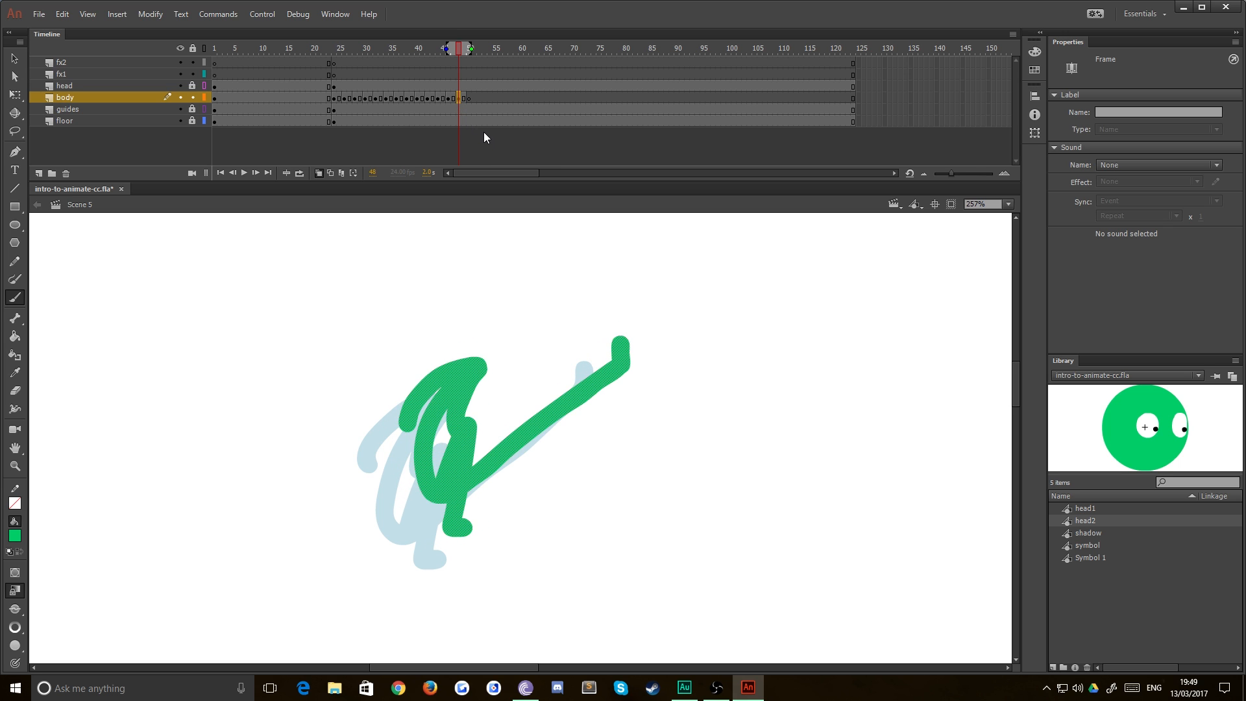
{"action": "key", "text": "Left"}
{"action": "key", "text": "Left"}
{"action": "key", "text": "Left"}
{"action": "key", "text": "Left"}
{"action": "key", "text": "Right"}
{"action": "key", "text": "q"}
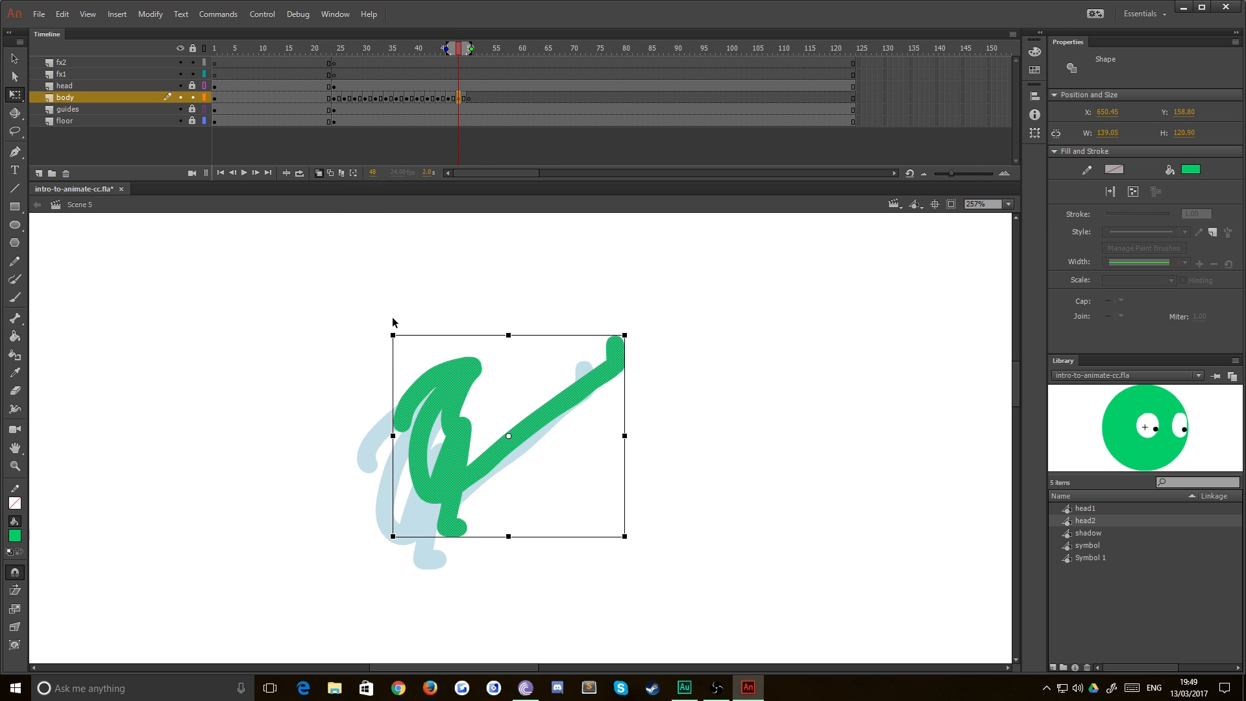
{"action": "left_click_drag", "start_coordinate": [392, 332], "coordinate": [384, 343]}
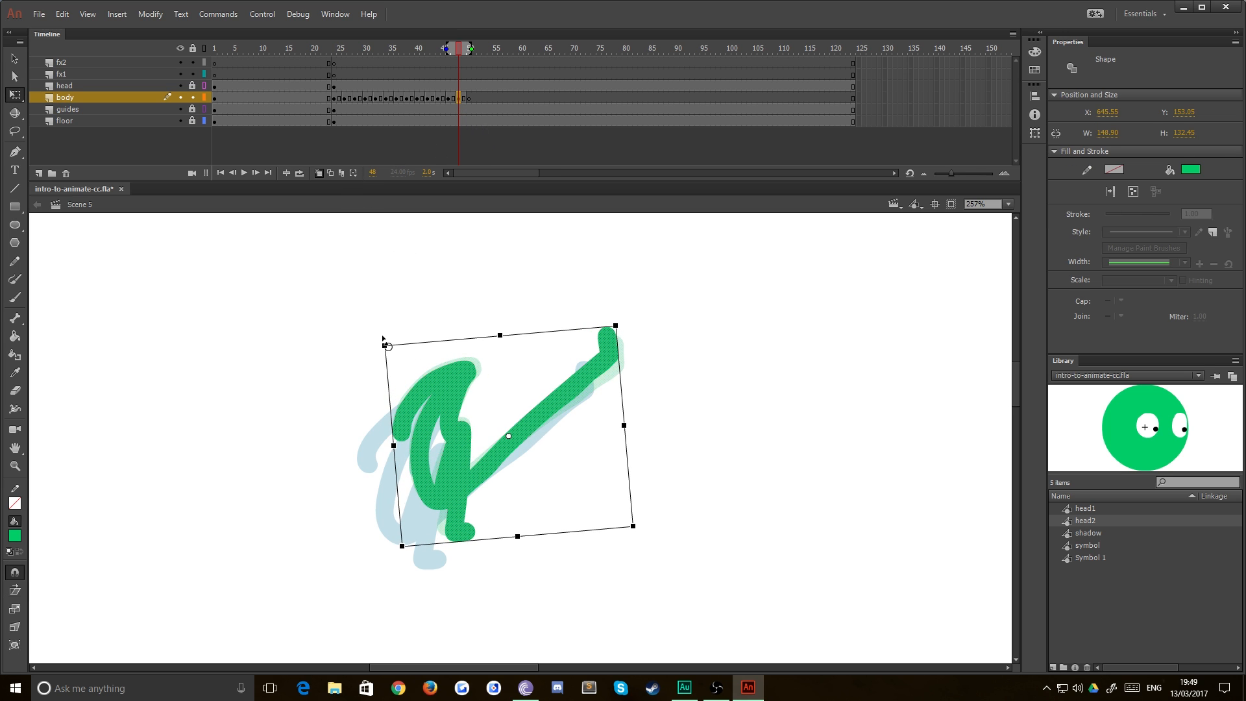
- Paint the kicking pose at frame 50 over the onion skin, with curved body, extended front leg, folded leg and two arms
{"action": "left_click", "coordinate": [469, 98]}
{"action": "key", "text": "b"}
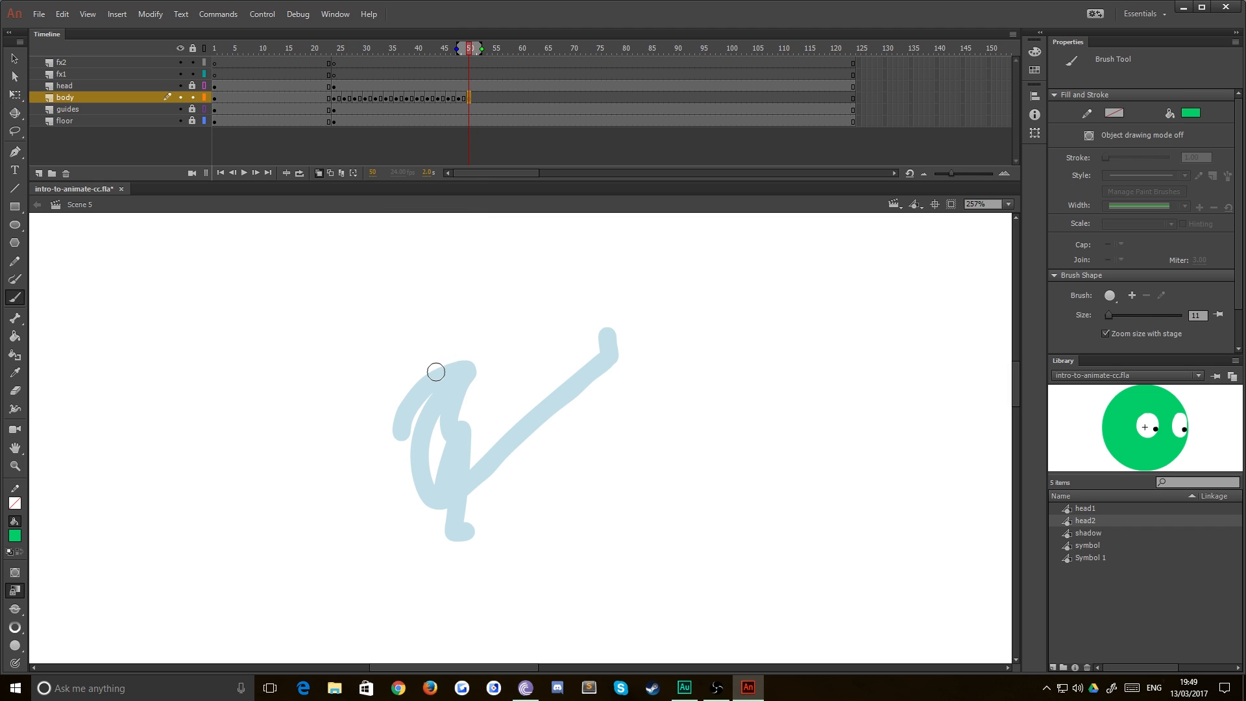
{"action": "mouse_move", "coordinate": [454, 357]}
{"action": "left_mouse_down"}
{"action": "mouse_move", "coordinate": [407, 431]}
{"action": "mouse_move", "coordinate": [414, 488]}
{"action": "mouse_move", "coordinate": [434, 507]}
{"action": "mouse_move", "coordinate": [605, 361]}
{"action": "mouse_move", "coordinate": [602, 348]}
{"action": "left_mouse_up"}
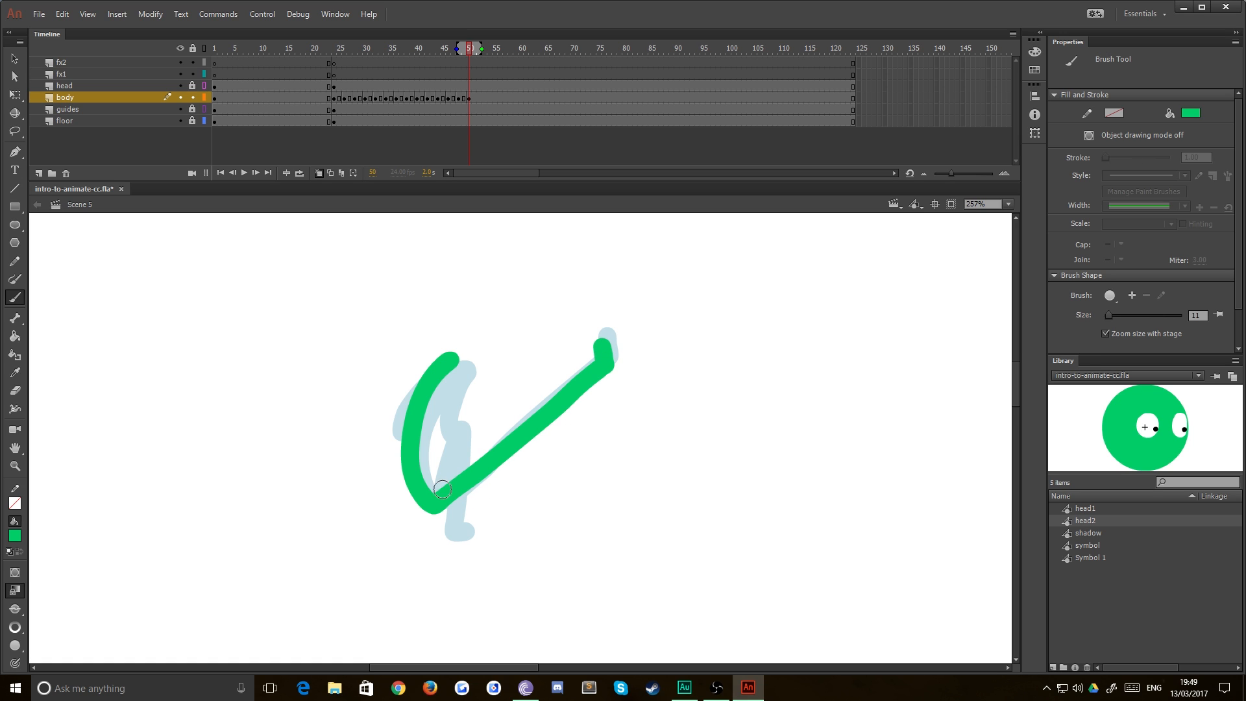
{"action": "mouse_move", "coordinate": [435, 504]}
{"action": "left_mouse_down"}
{"action": "mouse_move", "coordinate": [457, 430]}
{"action": "mouse_move", "coordinate": [453, 535]}
{"action": "left_mouse_up"}
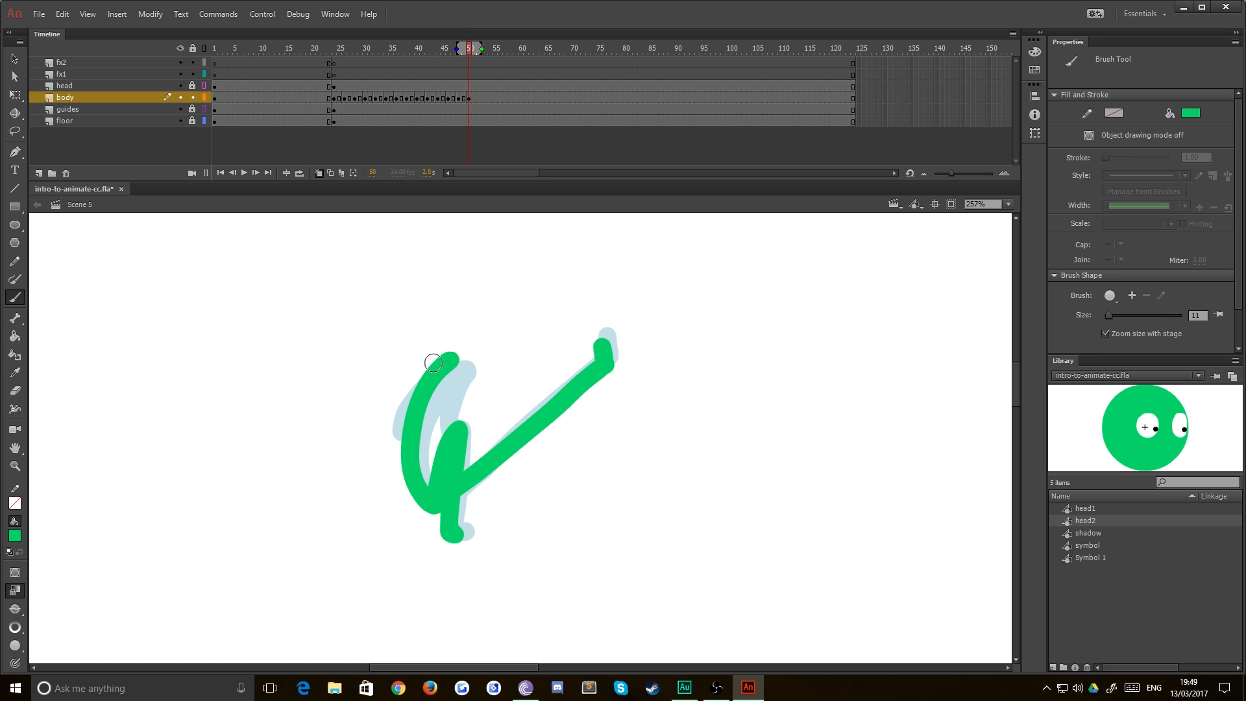
{"action": "mouse_move", "coordinate": [448, 359]}
{"action": "left_mouse_down"}
{"action": "mouse_move", "coordinate": [406, 366]}
{"action": "mouse_move", "coordinate": [374, 411]}
{"action": "left_mouse_up"}
{"action": "left_click_drag", "start_coordinate": [449, 357], "coordinate": [456, 433]}
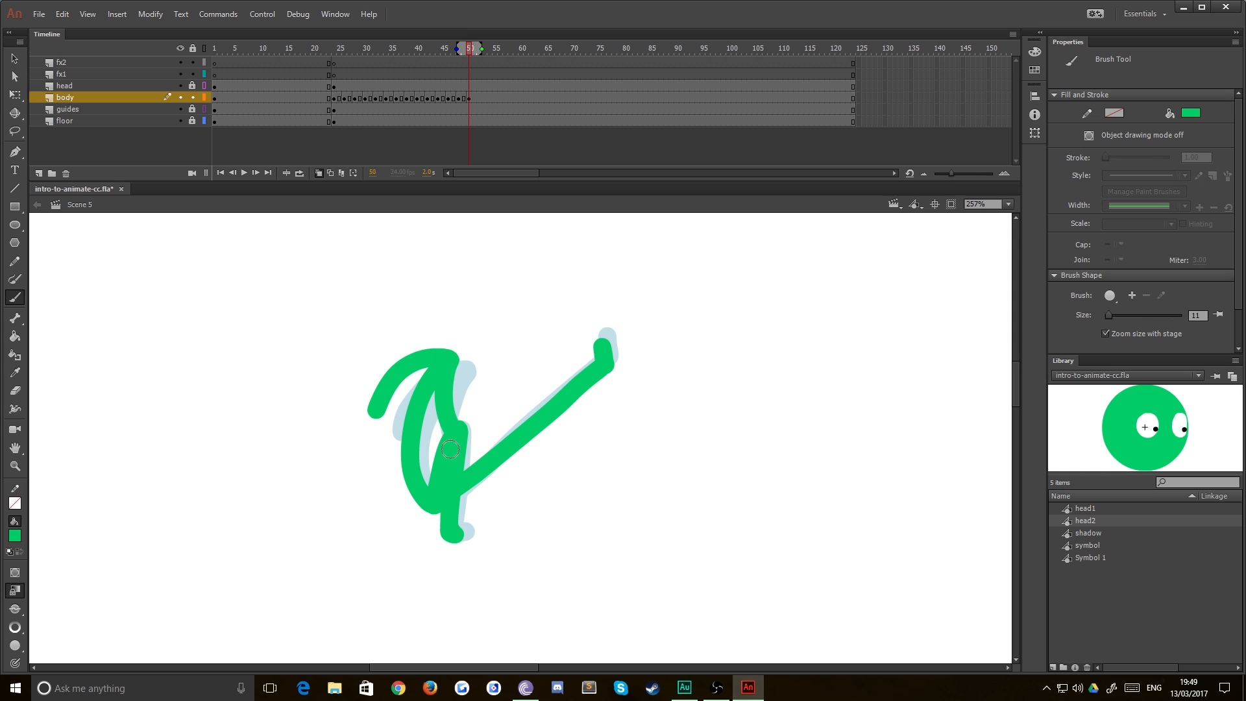
- Move the frame 50 drawing up and right of the onion skin, rotate it slightly counterclockwise, and lower it a little
{"action": "key", "text": "v"}
{"action": "left_click", "coordinate": [424, 485]}
{"action": "left_click_drag", "start_coordinate": [433, 506], "coordinate": [470, 473]}
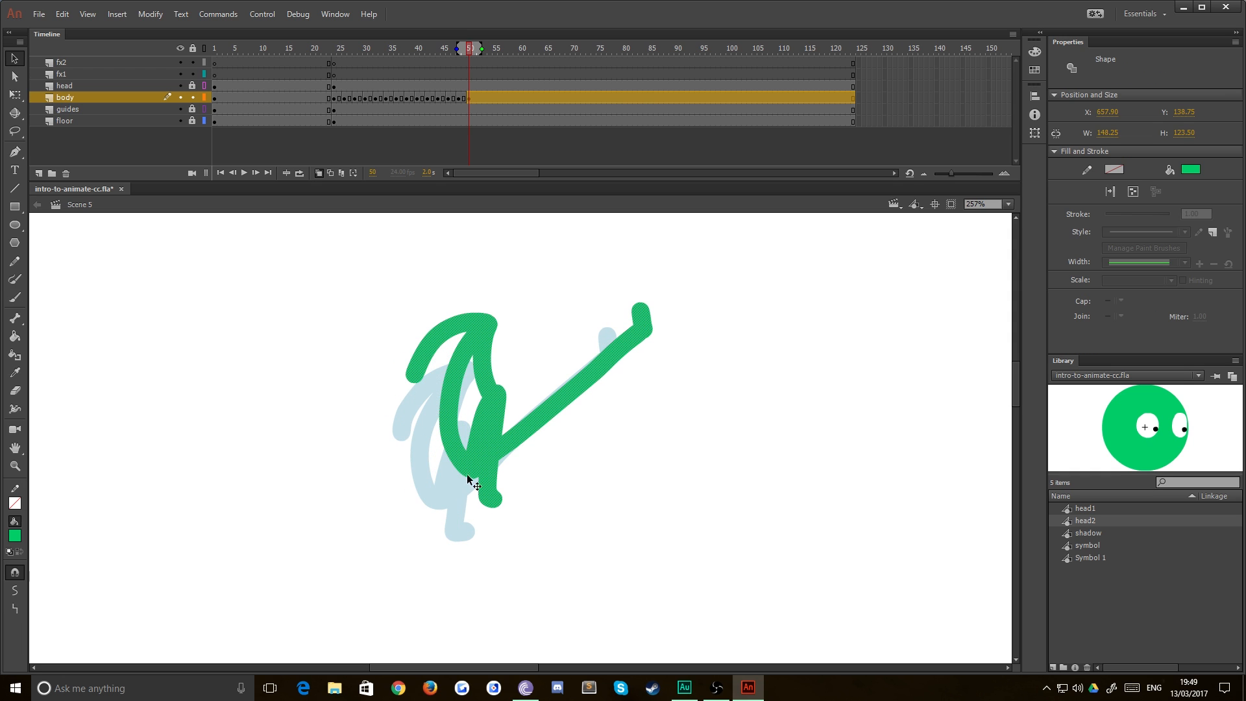
{"action": "key", "text": "q"}
{"action": "left_click_drag", "start_coordinate": [405, 296], "coordinate": [399, 312]}
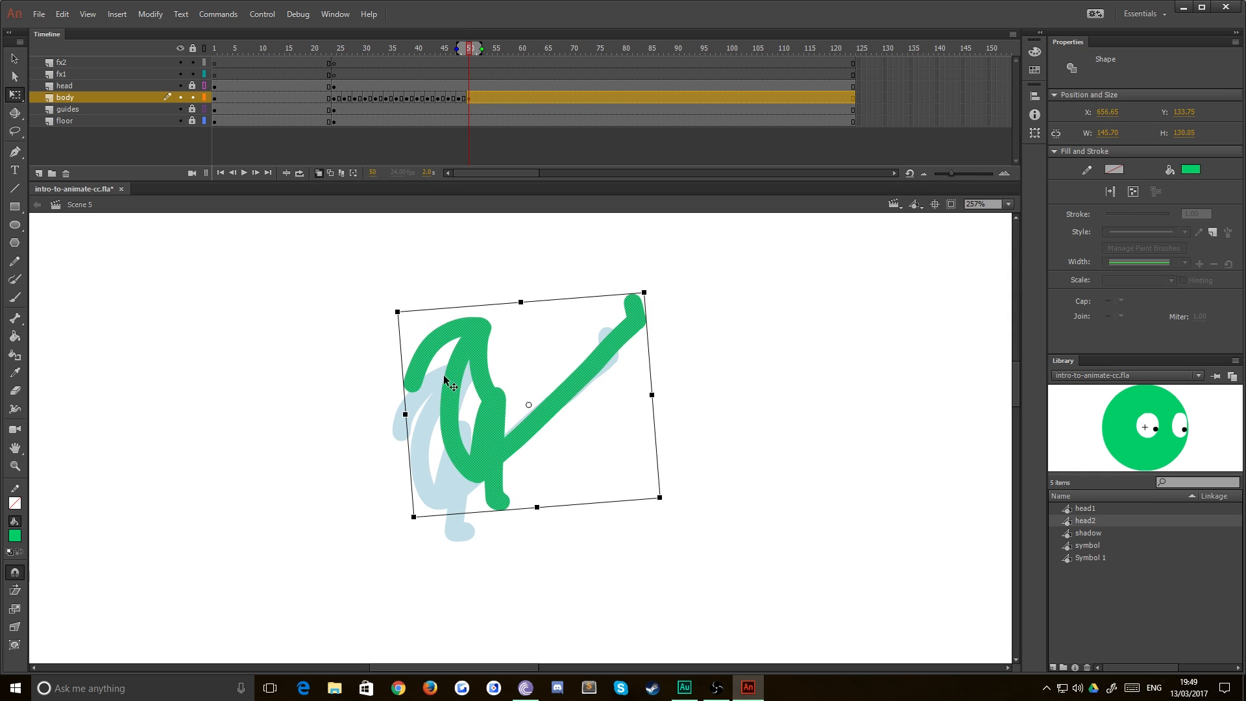
{"action": "mouse_move", "coordinate": [448, 390]}
{"action": "left_mouse_down"}
{"action": "mouse_move", "coordinate": [457, 387]}
{"action": "mouse_move", "coordinate": [445, 392]}
{"action": "left_mouse_up"}
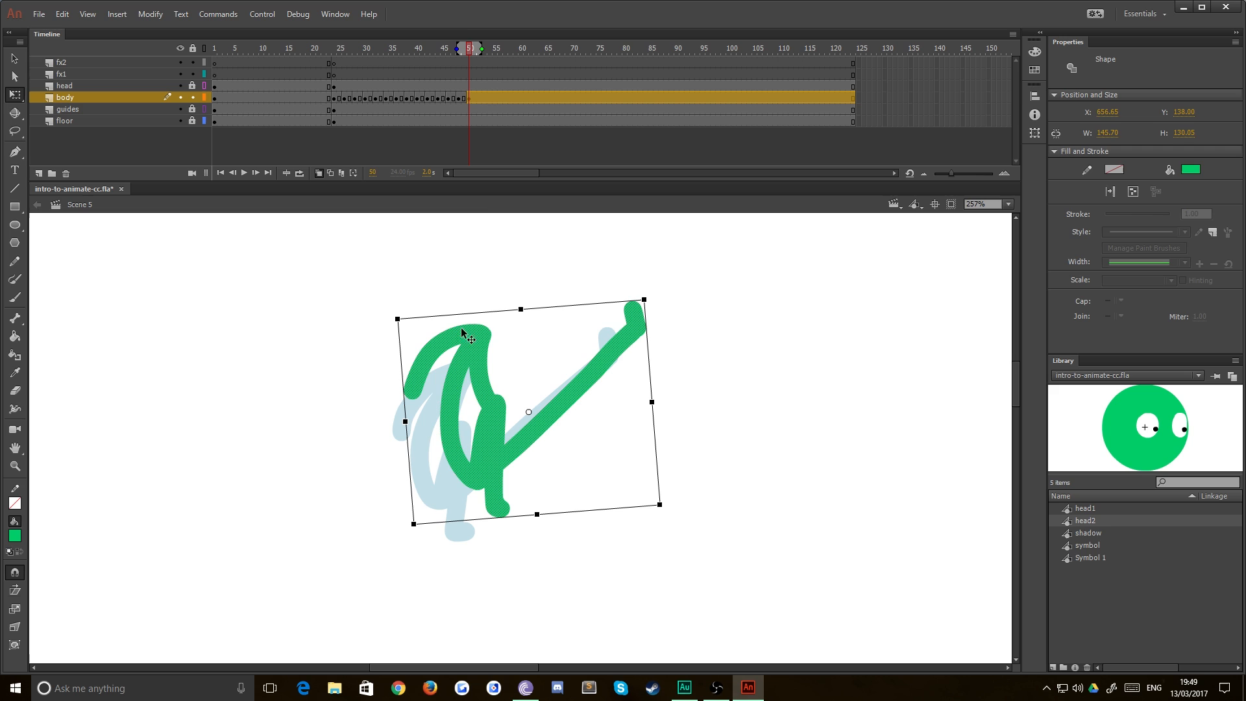
- Insert a blank keyframe at frame 52 and paint the pose with the extended leg slightly bent at the knee, one folded leg and lowered arms
{"action": "left_click", "coordinate": [482, 97]}
{"action": "key", "text": "F7"}
{"action": "key", "text": "b"}
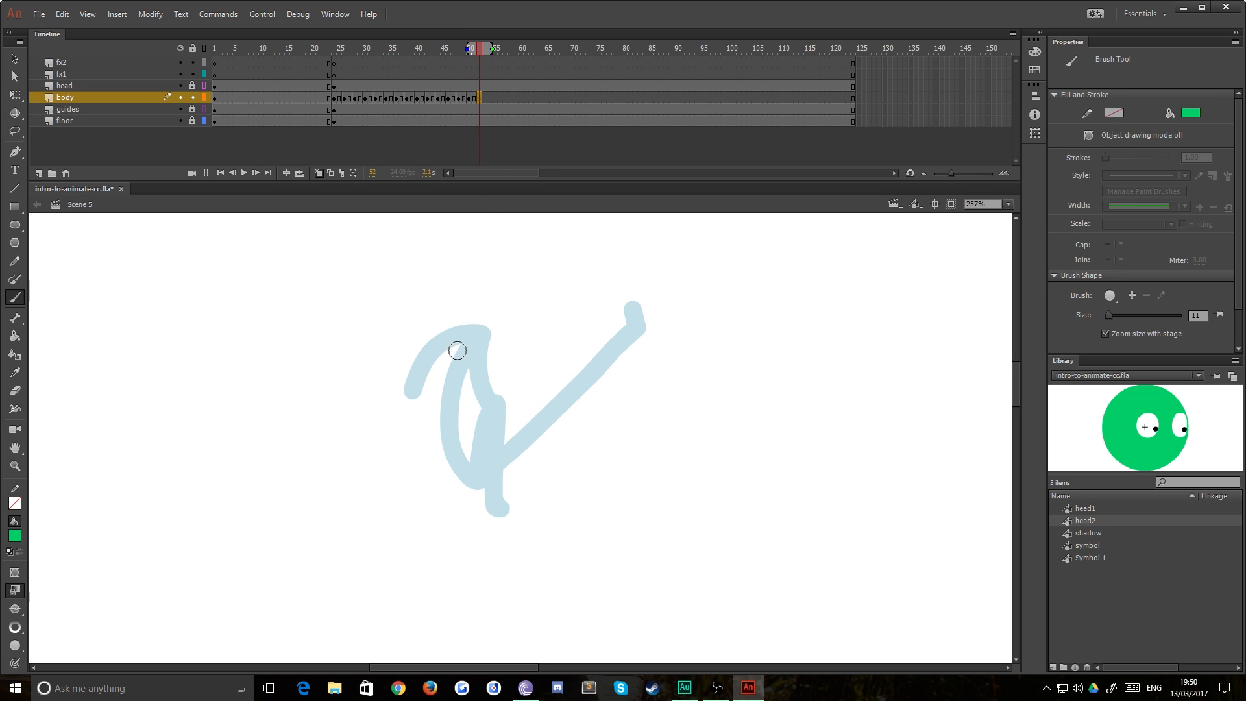
{"action": "mouse_move", "coordinate": [477, 329]}
{"action": "left_mouse_down"}
{"action": "mouse_move", "coordinate": [445, 380]}
{"action": "mouse_move", "coordinate": [449, 445]}
{"action": "mouse_move", "coordinate": [468, 479]}
{"action": "mouse_move", "coordinate": [555, 388]}
{"action": "mouse_move", "coordinate": [628, 349]}
{"action": "left_mouse_up"}
{"action": "mouse_move", "coordinate": [474, 480]}
{"action": "left_mouse_down"}
{"action": "mouse_move", "coordinate": [482, 403]}
{"action": "mouse_move", "coordinate": [493, 505]}
{"action": "left_mouse_up"}
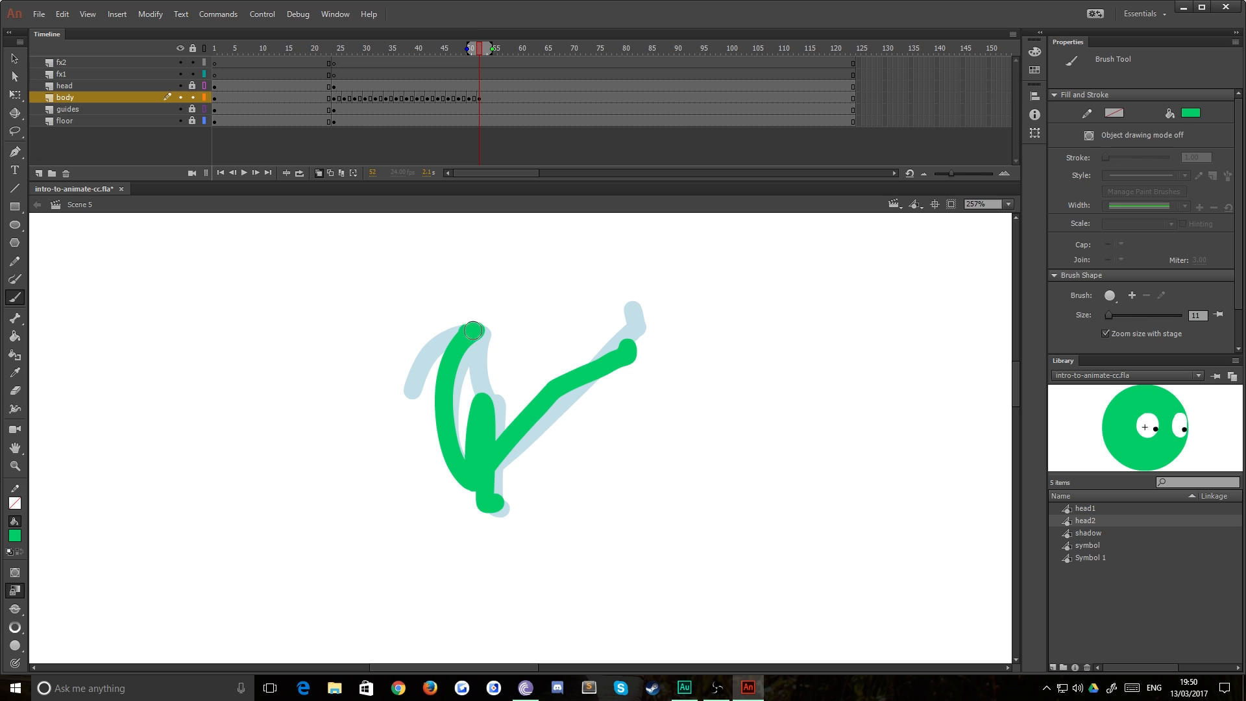
{"action": "mouse_move", "coordinate": [473, 331]}
{"action": "left_mouse_down"}
{"action": "mouse_move", "coordinate": [430, 380]}
{"action": "mouse_move", "coordinate": [432, 419]}
{"action": "mouse_move", "coordinate": [466, 389]}
{"action": "mouse_move", "coordinate": [459, 418]}
{"action": "left_mouse_up"}
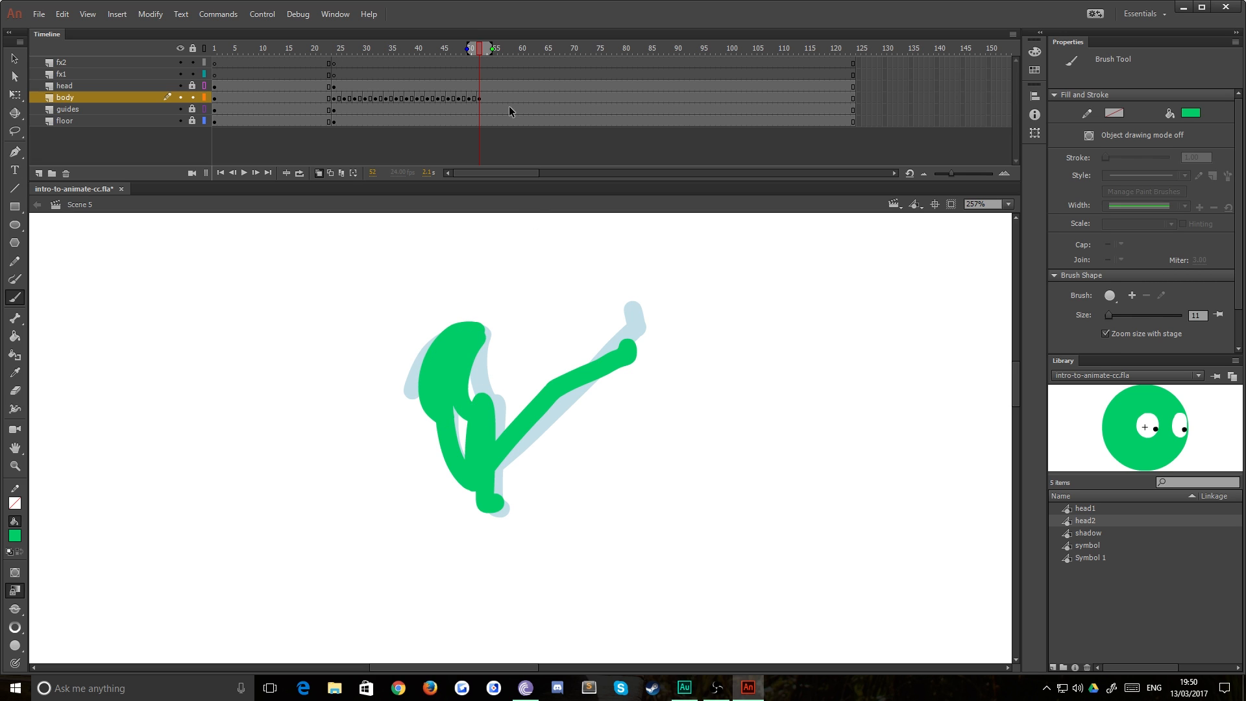
- Insert a blank keyframe at frame 54 and paint a lower pose with a sharply bent raised leg, a folded leg, and arms reaching back and forward
{"action": "left_click", "coordinate": [489, 98]}
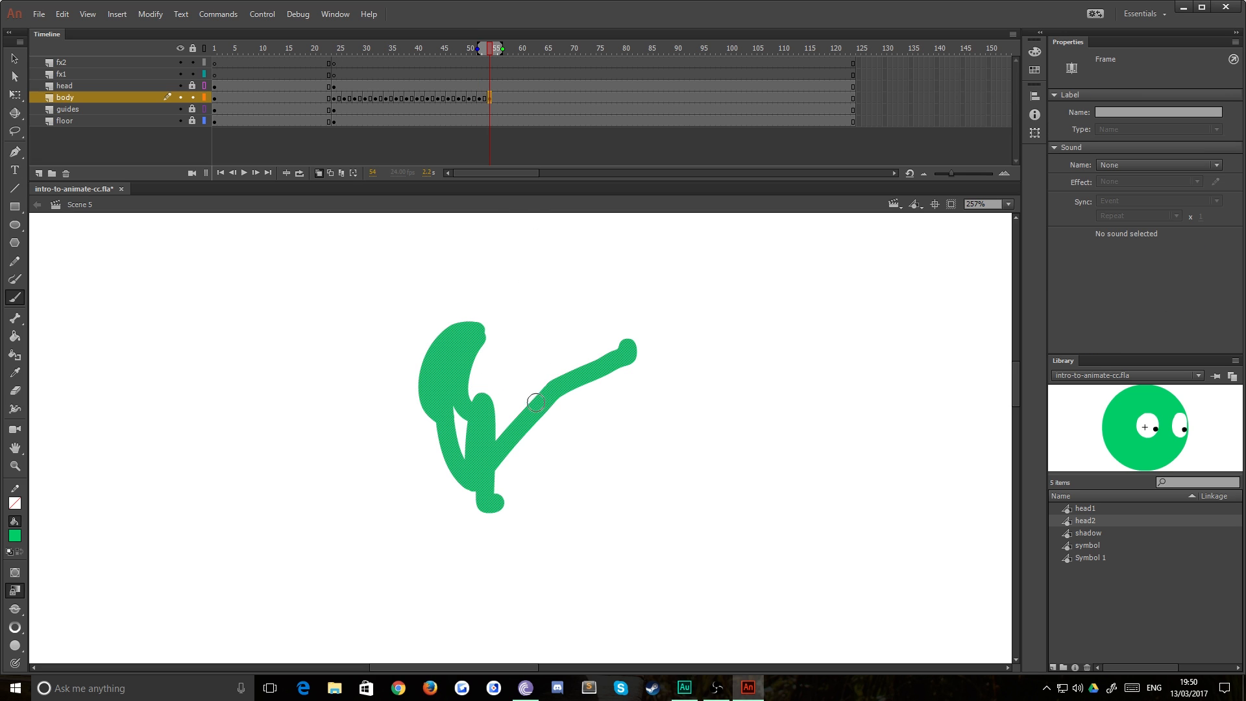
{"action": "key", "text": "F7"}
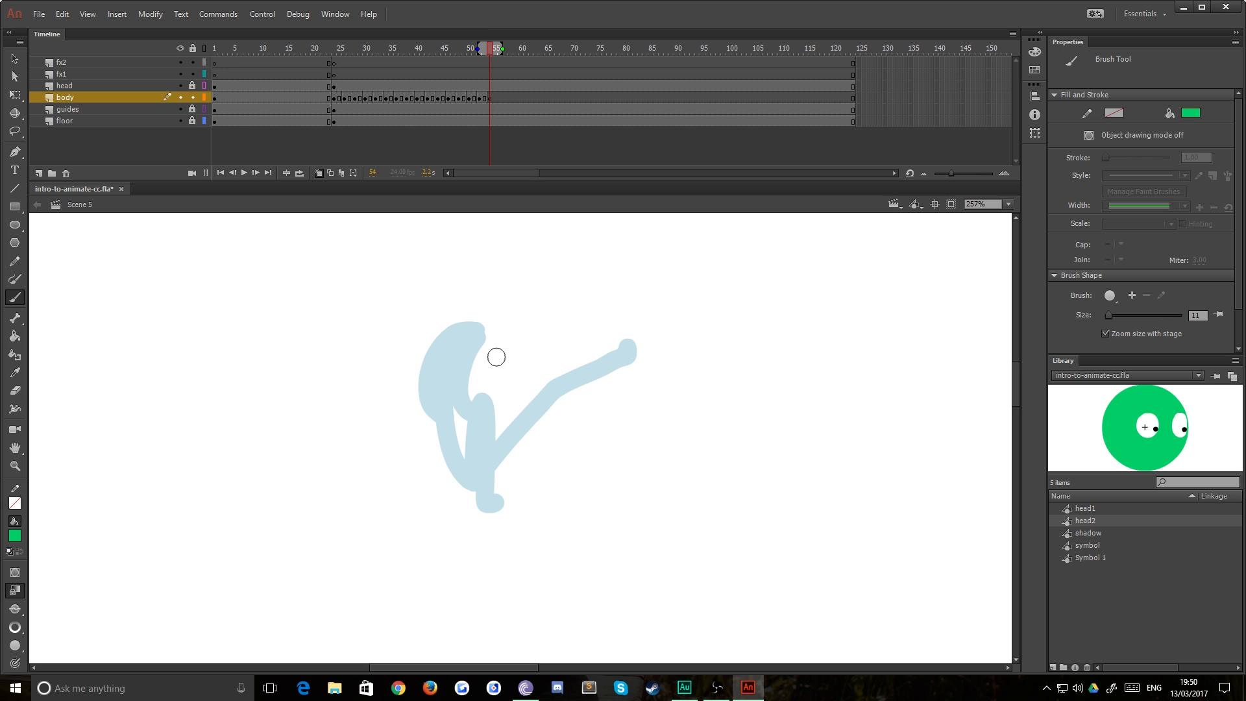
{"action": "mouse_move", "coordinate": [482, 381]}
{"action": "left_mouse_down"}
{"action": "mouse_move", "coordinate": [460, 443]}
{"action": "mouse_move", "coordinate": [465, 484]}
{"action": "mouse_move", "coordinate": [485, 501]}
{"action": "mouse_move", "coordinate": [507, 497]}
{"action": "mouse_move", "coordinate": [526, 466]}
{"action": "mouse_move", "coordinate": [533, 377]}
{"action": "mouse_move", "coordinate": [608, 329]}
{"action": "left_mouse_up"}
{"action": "mouse_move", "coordinate": [480, 501]}
{"action": "left_mouse_down"}
{"action": "mouse_move", "coordinate": [495, 430]}
{"action": "mouse_move", "coordinate": [514, 490]}
{"action": "mouse_move", "coordinate": [537, 510]}
{"action": "left_mouse_up"}
{"action": "mouse_move", "coordinate": [478, 384]}
{"action": "left_mouse_down"}
{"action": "mouse_move", "coordinate": [439, 394]}
{"action": "mouse_move", "coordinate": [417, 442]}
{"action": "left_mouse_up"}
{"action": "left_click_drag", "start_coordinate": [472, 389], "coordinate": [541, 417]}
- Insert a blank keyframe at frame 56 and paint a head-down falling pose below the onion skin, with arms curled under and bent legs raised above
{"action": "left_click", "coordinate": [500, 97]}
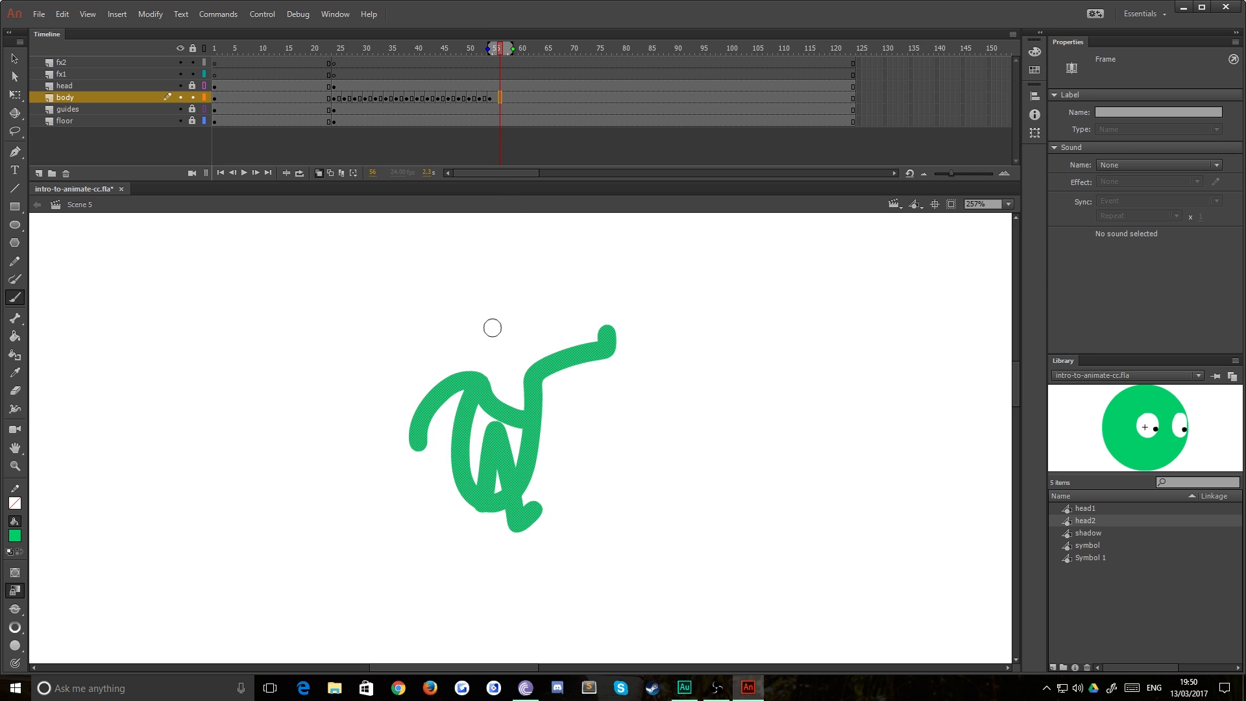
{"action": "key", "text": "F7"}
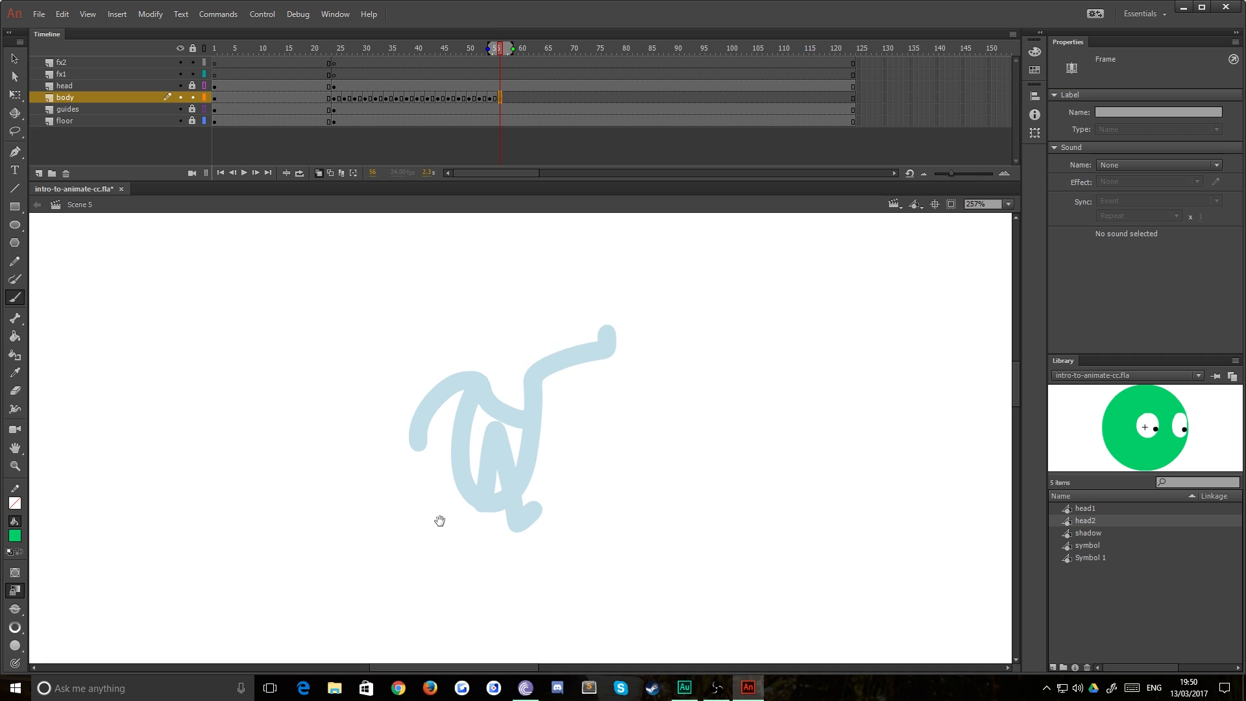
{"action": "scroll", "coordinate": [481, 473], "scroll_direction": "down", "scroll_amount": 3}
{"action": "mouse_move", "coordinate": [557, 449]}
{"action": "left_mouse_down"}
{"action": "mouse_move", "coordinate": [500, 472]}
{"action": "mouse_move", "coordinate": [452, 436]}
{"action": "mouse_move", "coordinate": [444, 505]}
{"action": "mouse_move", "coordinate": [500, 519]}
{"action": "left_mouse_up"}
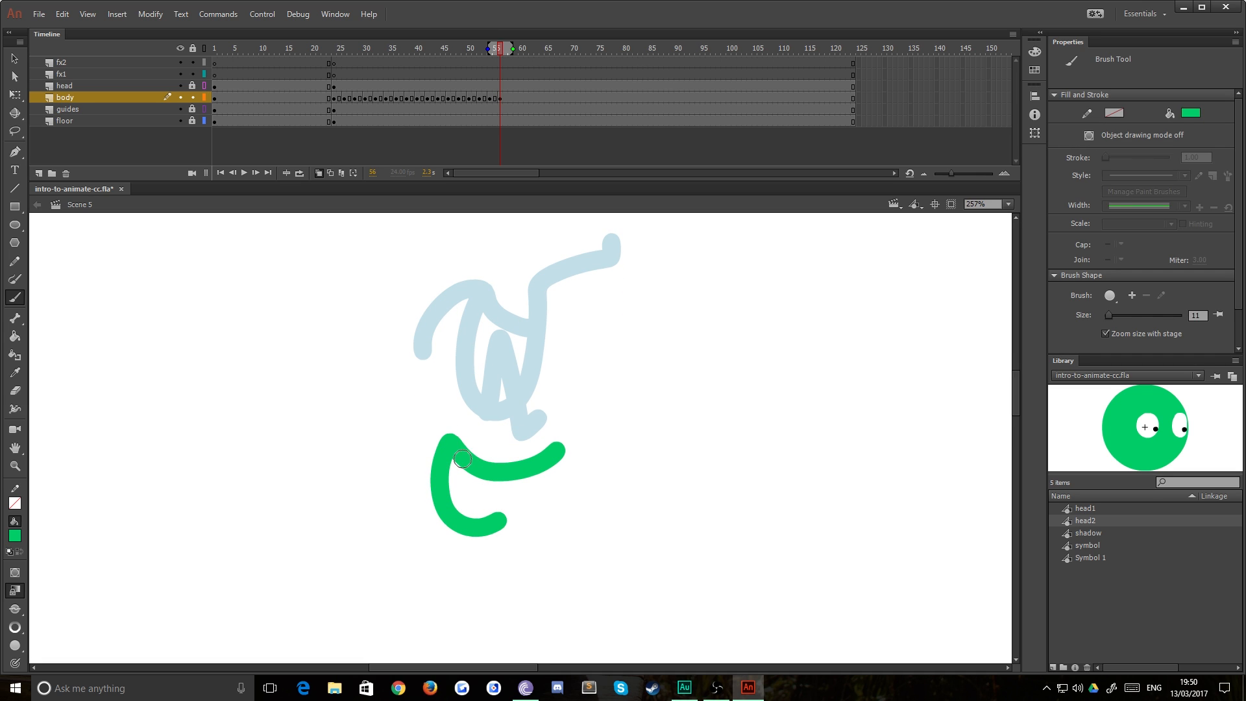
{"action": "mouse_move", "coordinate": [451, 443]}
{"action": "left_mouse_down"}
{"action": "mouse_move", "coordinate": [548, 434]}
{"action": "mouse_move", "coordinate": [508, 396]}
{"action": "mouse_move", "coordinate": [562, 318]}
{"action": "left_mouse_up"}
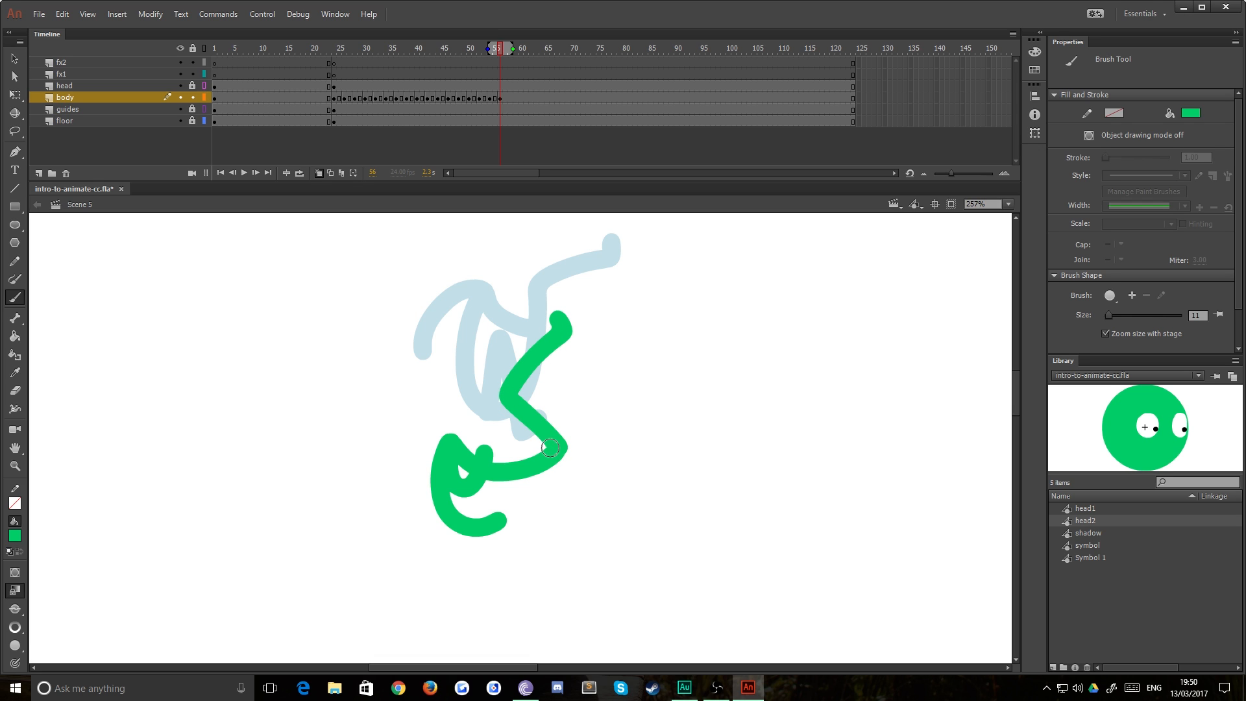
{"action": "mouse_move", "coordinate": [549, 448]}
{"action": "left_mouse_down"}
{"action": "mouse_move", "coordinate": [503, 423]}
{"action": "mouse_move", "coordinate": [573, 392]}
{"action": "left_mouse_up"}
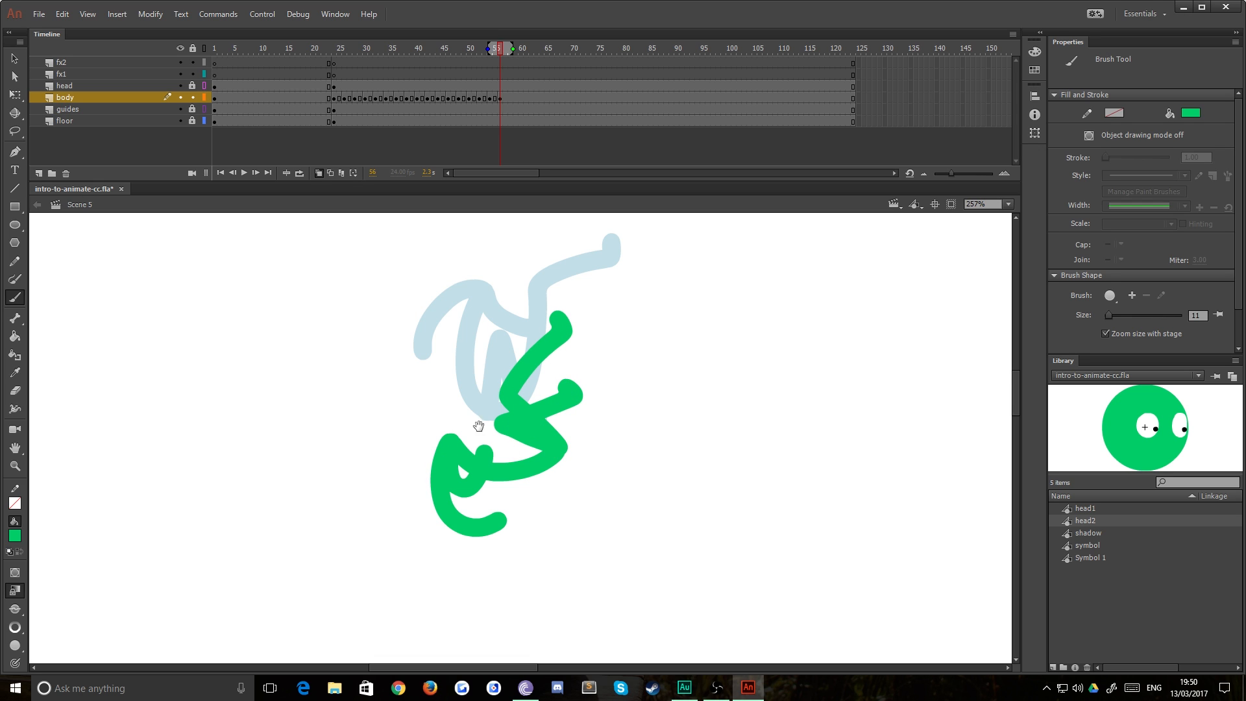
- Compare the frame 54 and 56 poses against each other and play back the jump from frame 24 at full-scene view
{"action": "key", "text": "ctrl+minus"}
{"action": "key", "text": "ctrl+minus"}
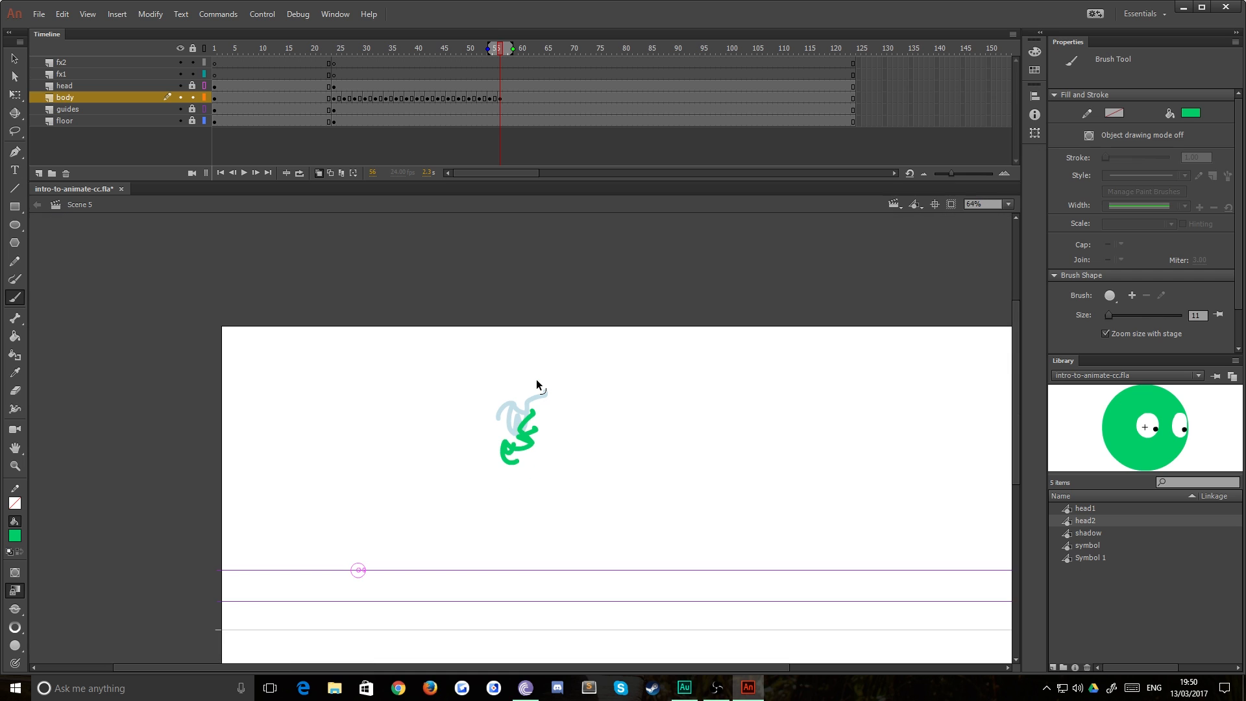
{"action": "left_click_drag", "start_coordinate": [449, 447], "coordinate": [431, 439]}
{"action": "key", "text": "comma"}
{"action": "key", "text": "period"}
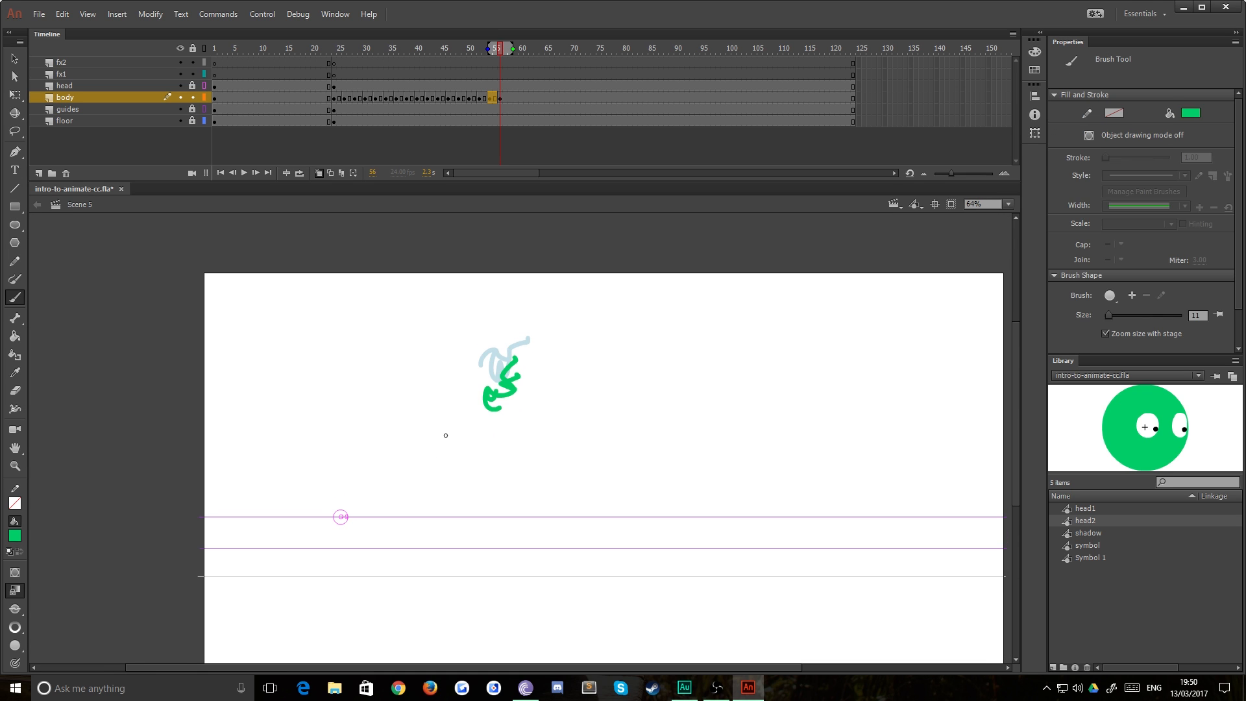
{"action": "key", "text": "comma"}
{"action": "key", "text": "period"}
{"action": "key", "text": "comma"}
{"action": "key", "text": "period"}
{"action": "left_click", "coordinate": [334, 98]}
{"action": "key", "text": "Return"}
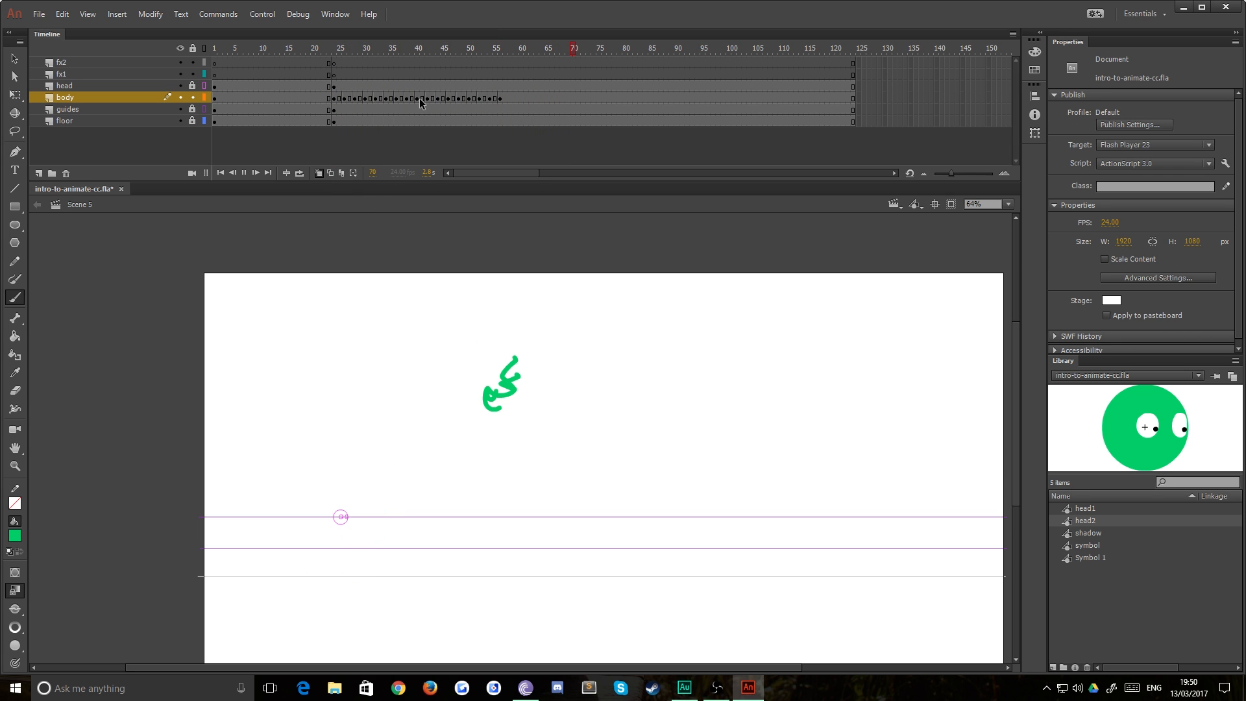
{"action": "left_click", "coordinate": [422, 74]}
- Step back and forth through the airborne body drawings around frames 46 to 52 to check their spacing
{"action": "left_click", "coordinate": [458, 99]}
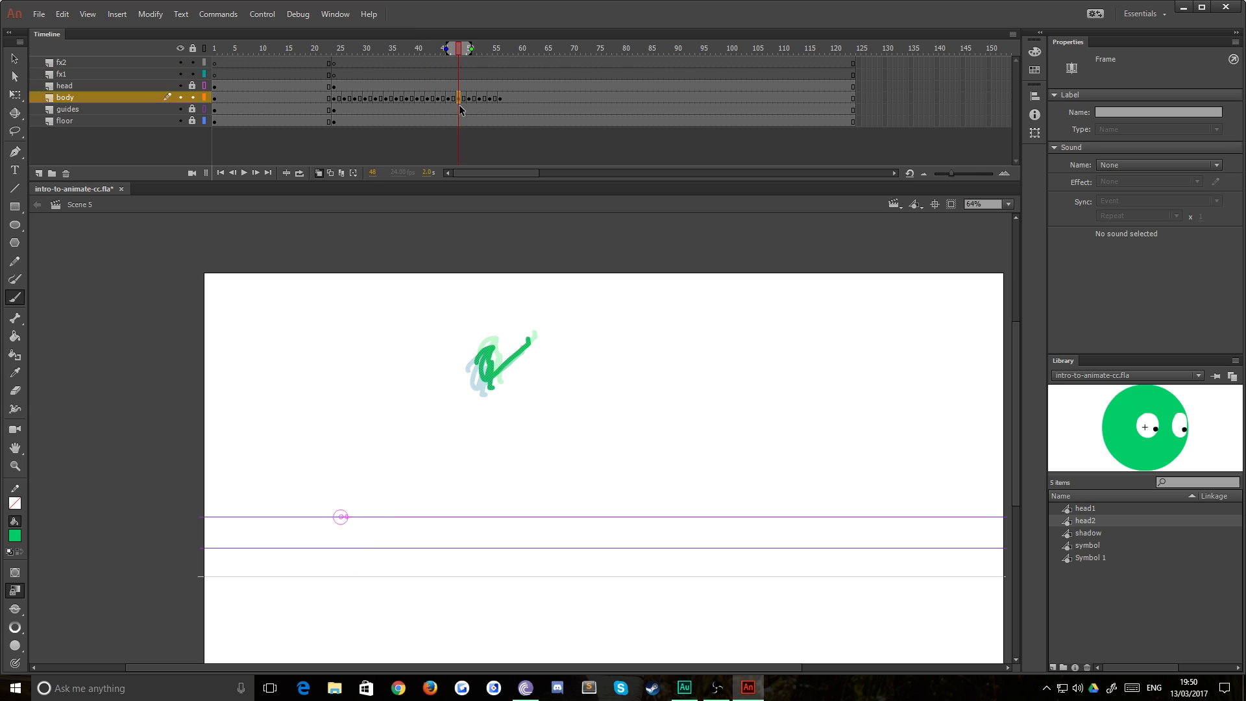
{"action": "key", "text": "comma"}
{"action": "key", "text": "comma"}
{"action": "key", "text": "period"}
{"action": "key", "text": "period"}
{"action": "key", "text": "period"}
{"action": "key", "text": "period"}
{"action": "key", "text": "period"}
{"action": "key", "text": "period"}
{"action": "key", "text": "period"}
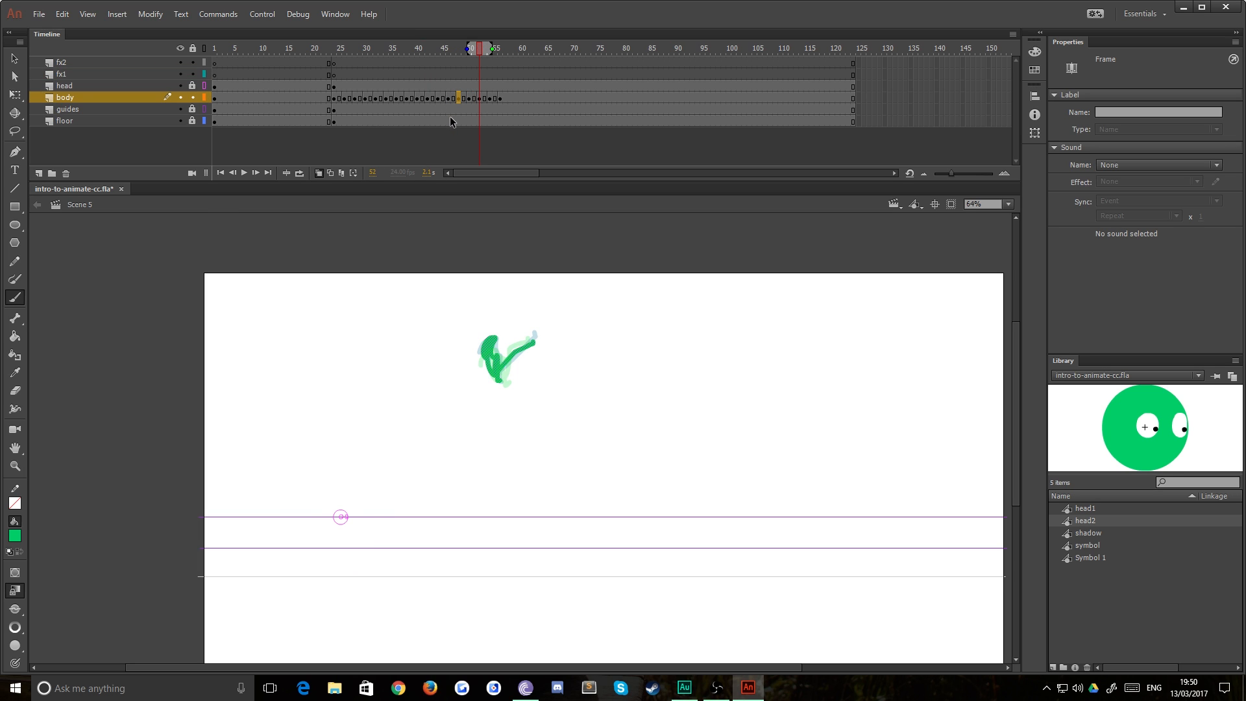
{"action": "key", "text": "comma"}
{"action": "key", "text": "comma"}
{"action": "key", "text": "period"}
- Shift the body drawings on frames 52, 54 and 56 to the right to spread out the airborne poses
{"action": "left_click", "coordinate": [479, 98]}
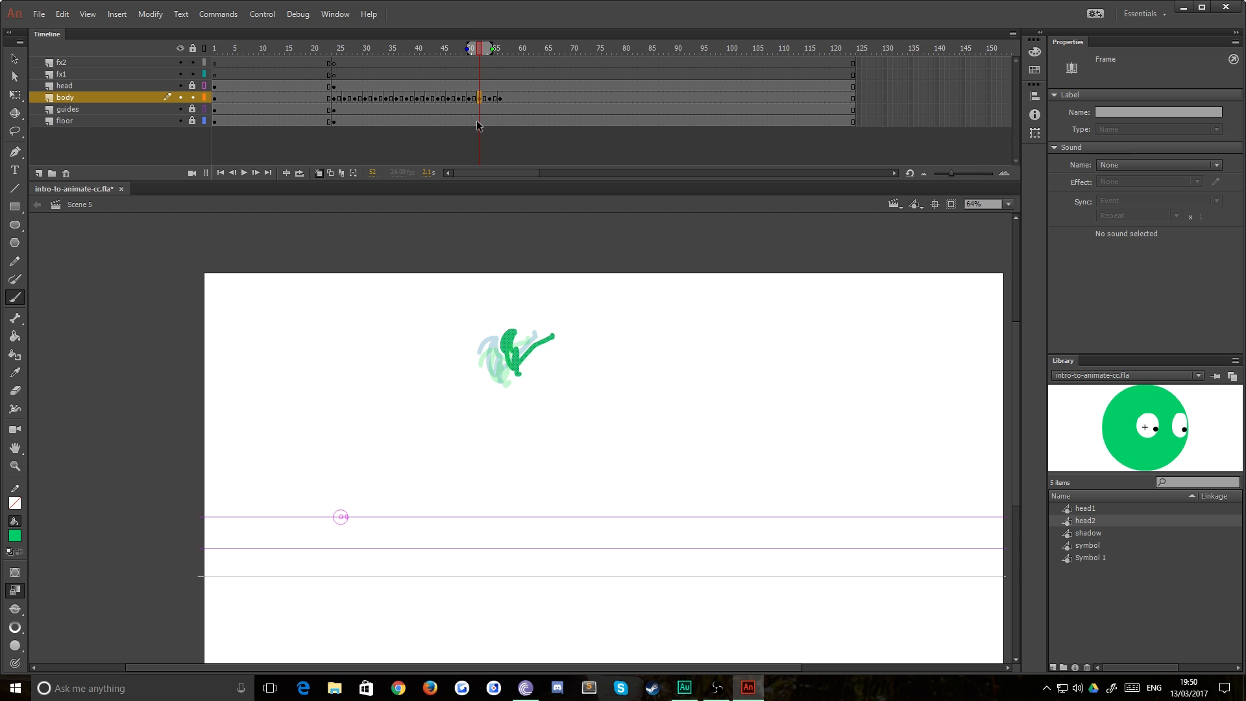
{"action": "left_click", "coordinate": [489, 98]}
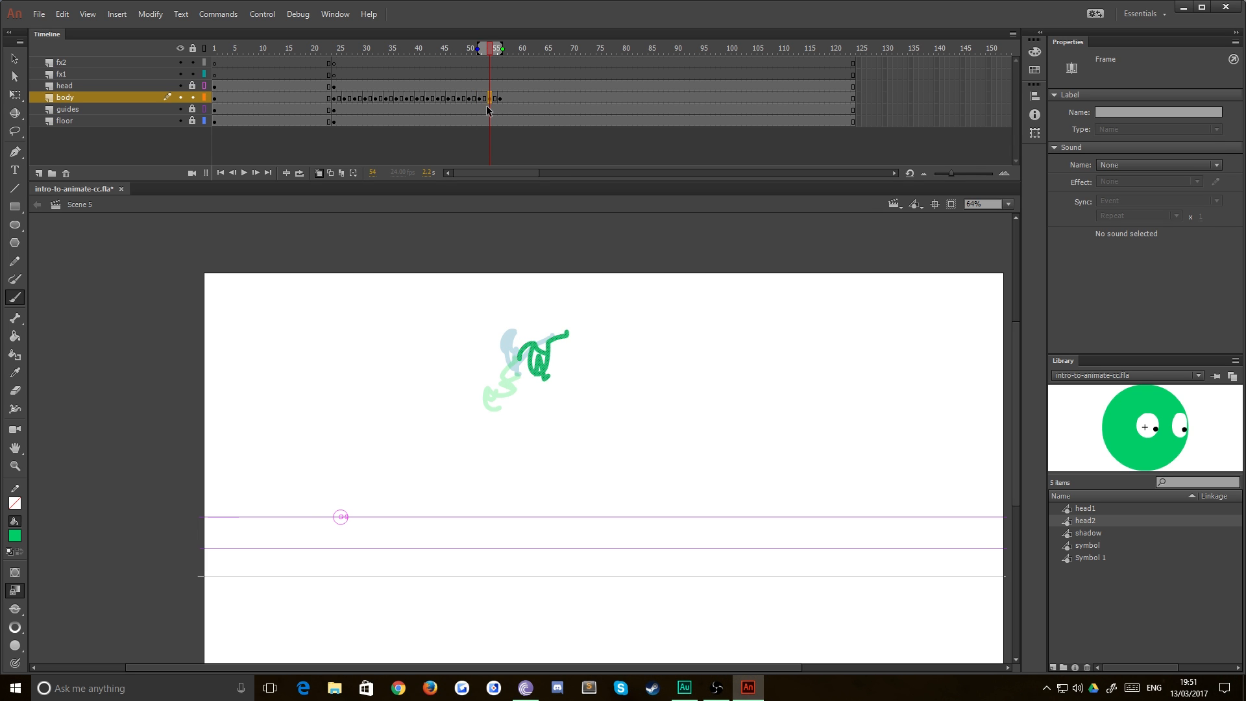
{"action": "left_click", "coordinate": [500, 99]}
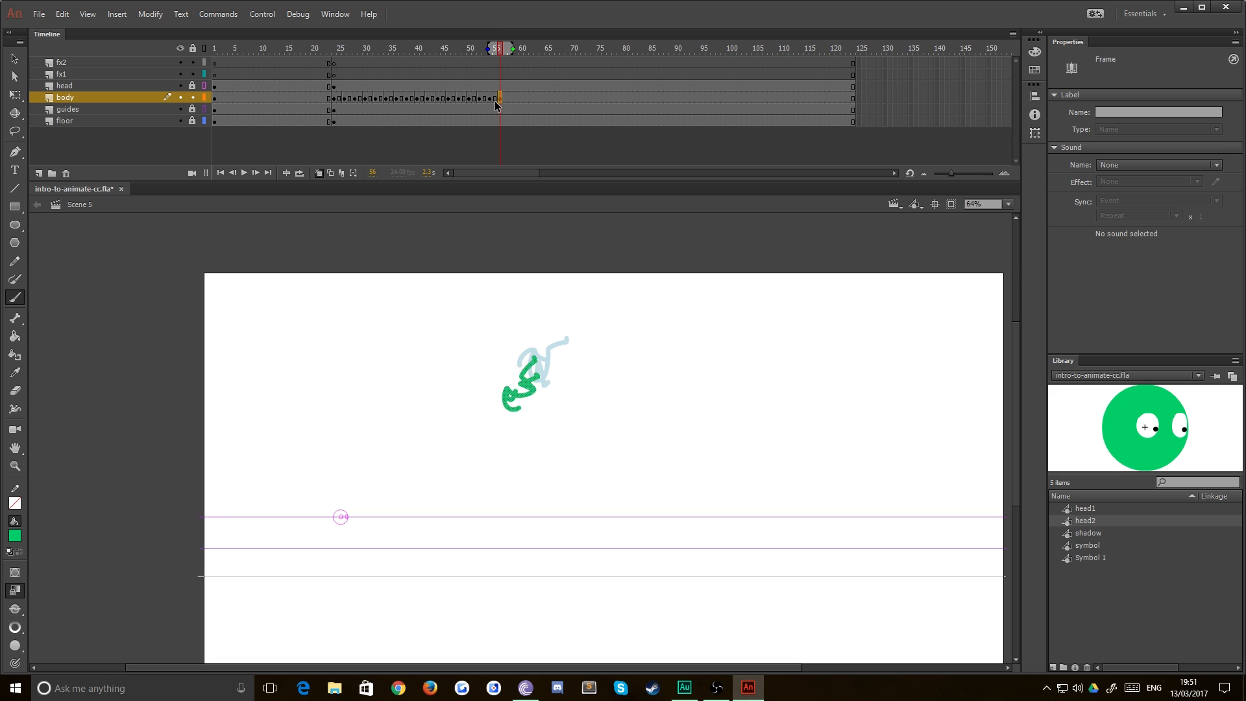
- Play the jump back repeatedly from different starting frames to review the timing of the respaced kick and fall
{"action": "left_click", "coordinate": [334, 85]}
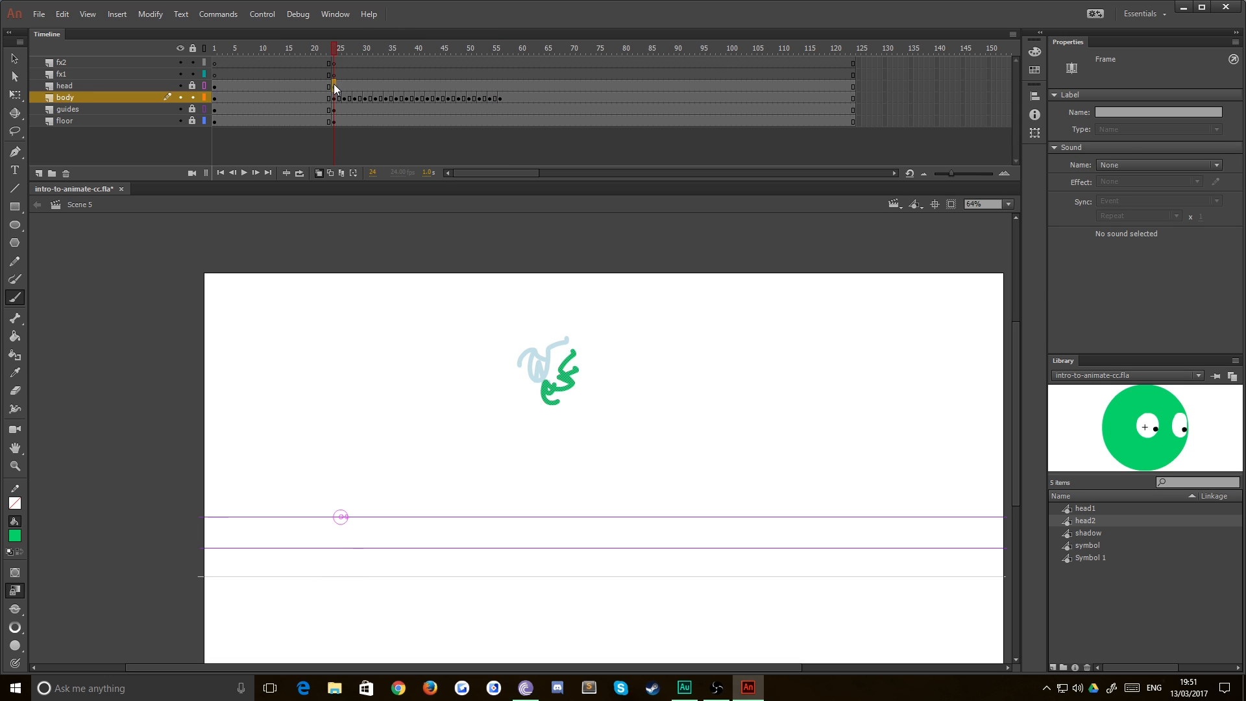
{"action": "key", "text": "Return"}
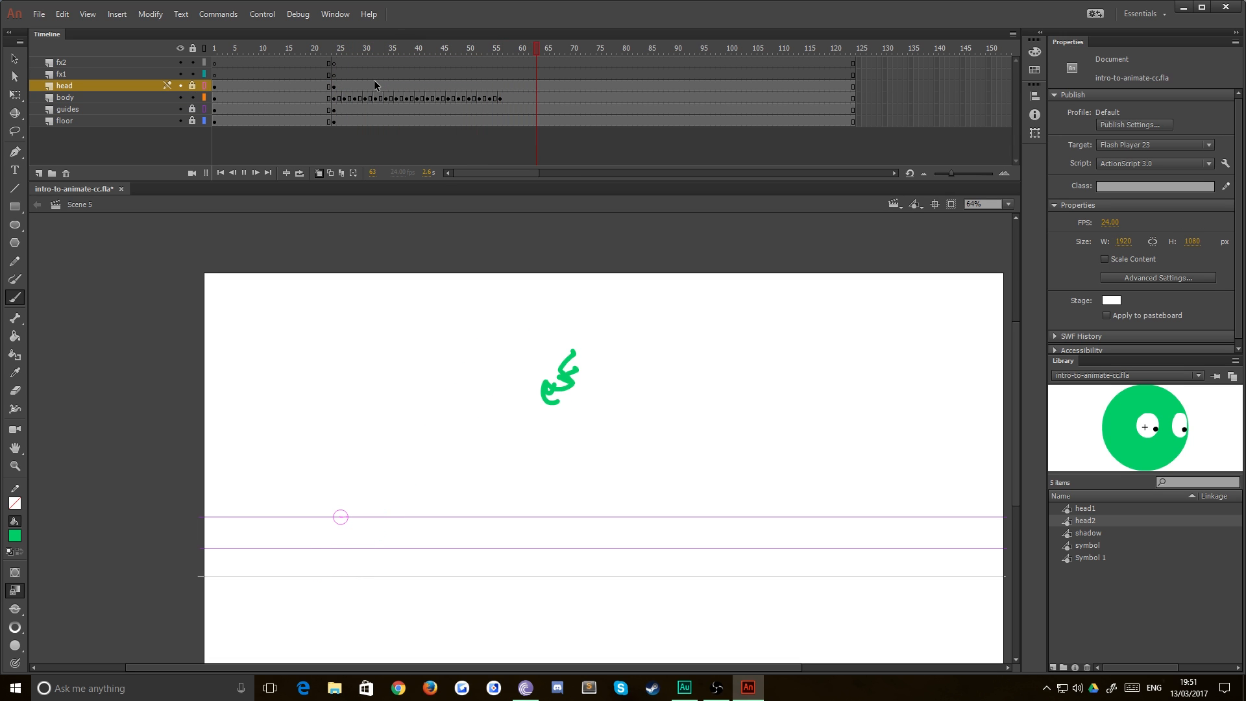
{"action": "left_click", "coordinate": [373, 60]}
{"action": "key", "text": "Return"}
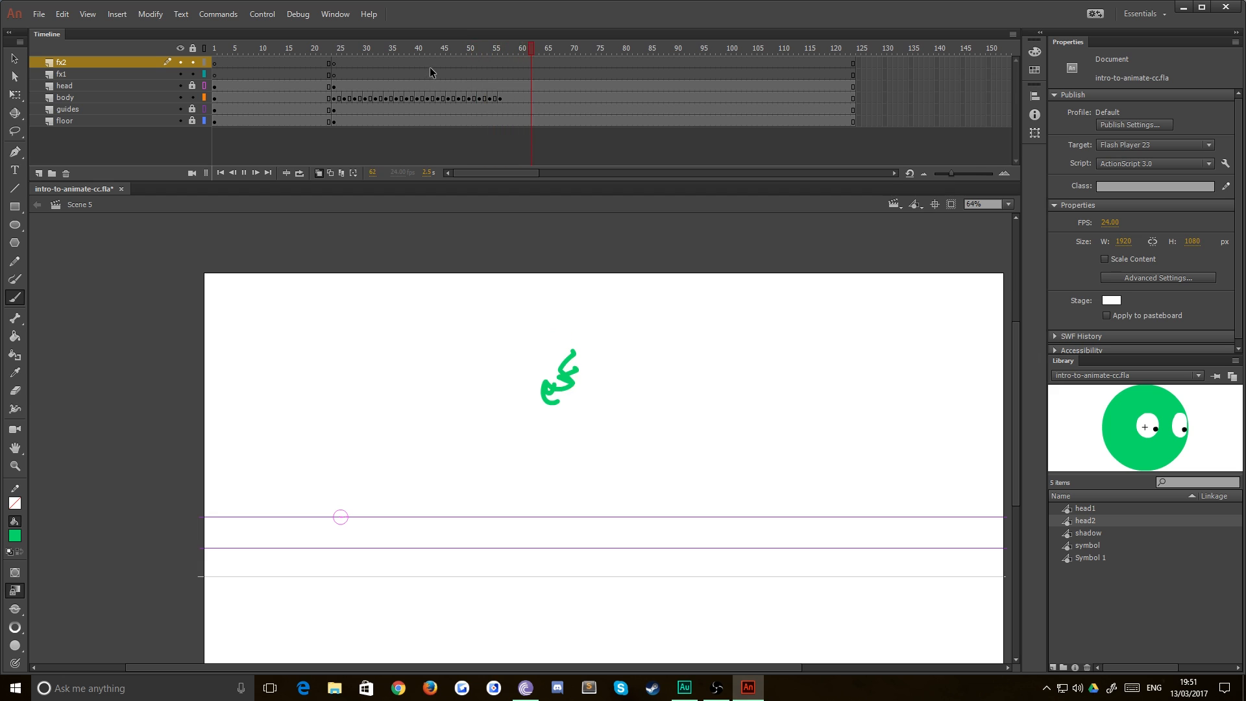
{"action": "left_click", "coordinate": [451, 73]}
{"action": "key", "text": "Return"}
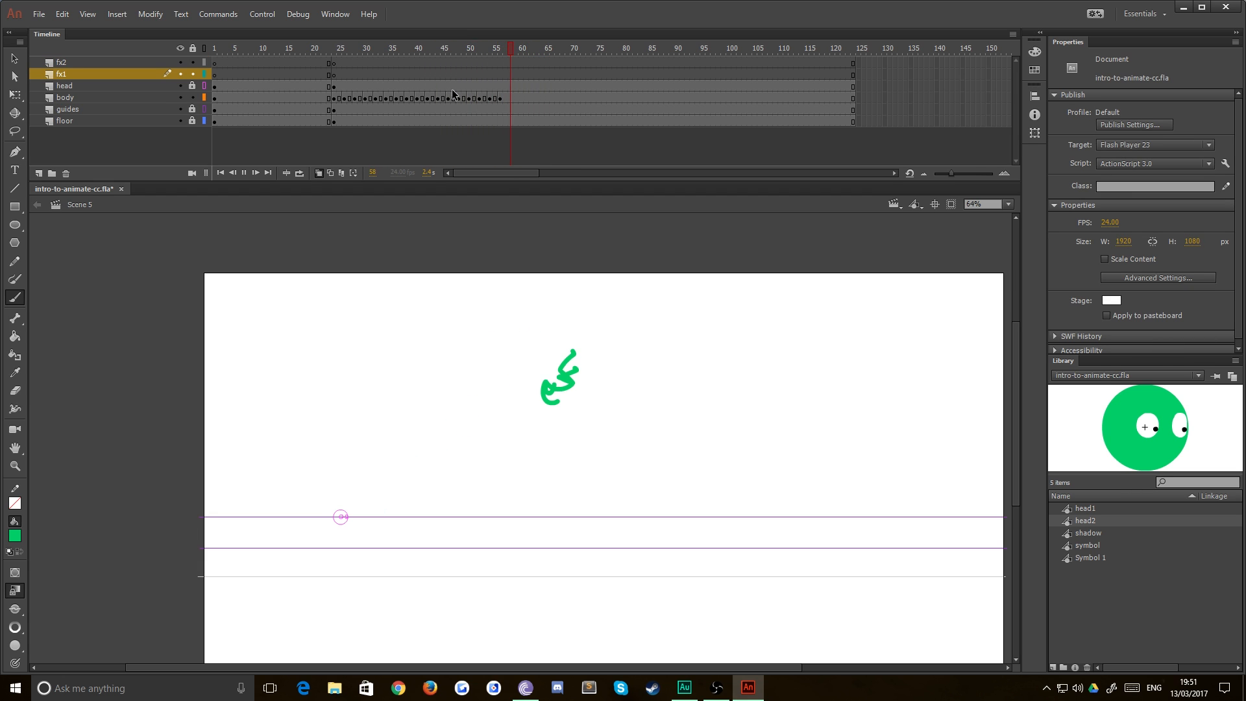
{"action": "left_click", "coordinate": [453, 90]}
{"action": "key", "text": "Return"}
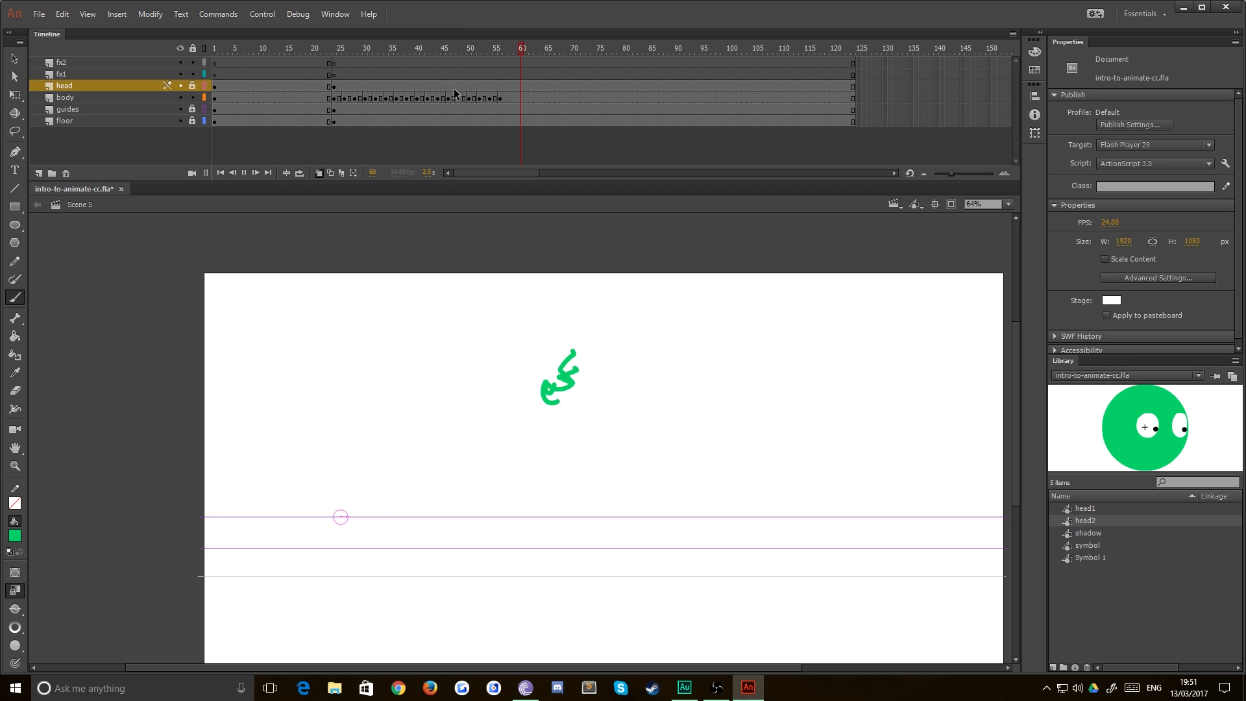
{"action": "left_click", "coordinate": [455, 89]}
- Insert two frames after frame 50 on the body layer, pushing the following poses back to frames 54, 56 and 58
{"action": "left_click", "coordinate": [464, 98]}
{"action": "left_click", "coordinate": [469, 99]}
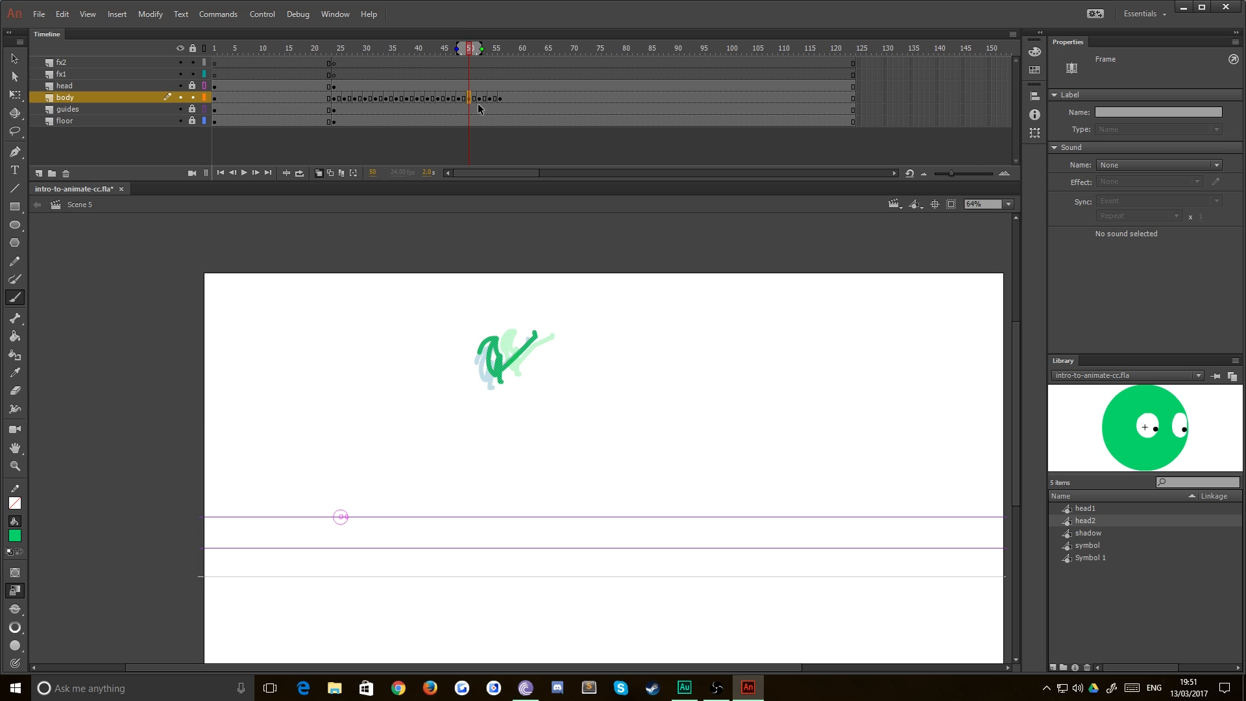
{"action": "left_click", "coordinate": [480, 99]}
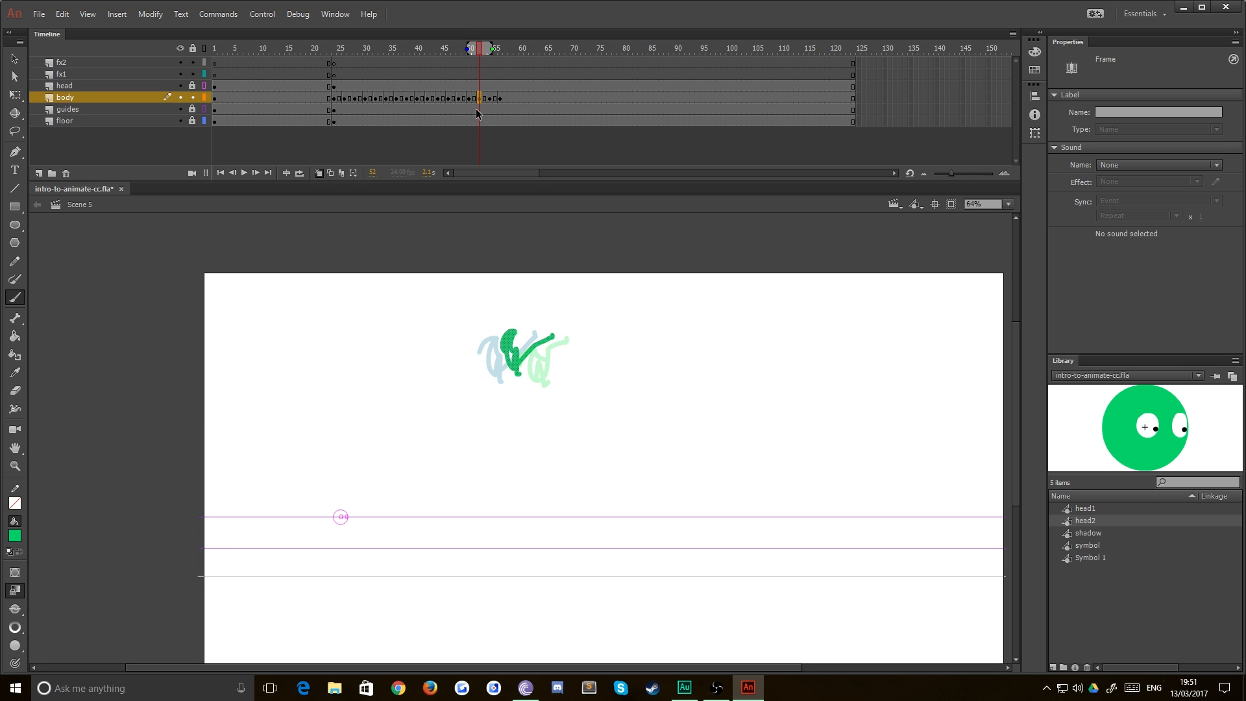
{"action": "left_click", "coordinate": [470, 98]}
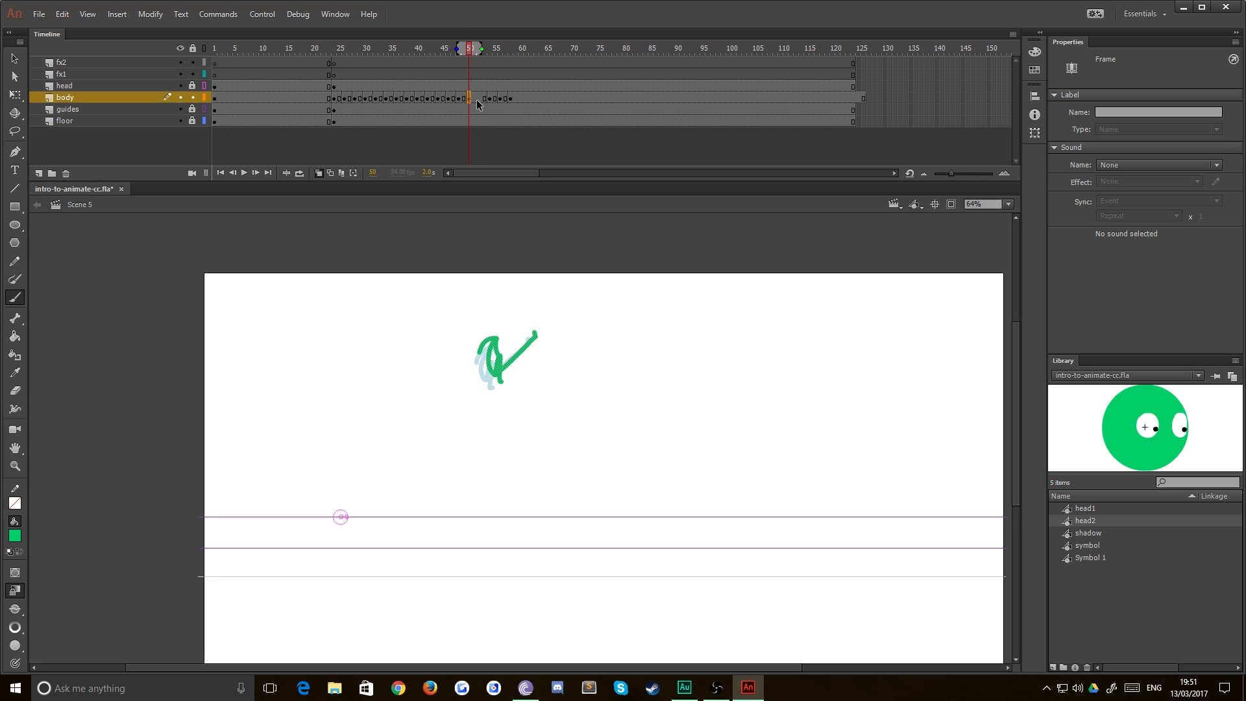
- Paint an in-between pose on a blank keyframe at frame 52, midway between the onion skins, with extended leg, folded leg and lowered arms
{"action": "left_click", "coordinate": [481, 98]}
{"action": "key", "text": "ctrl+equal"}
{"action": "key", "text": "ctrl+equal"}
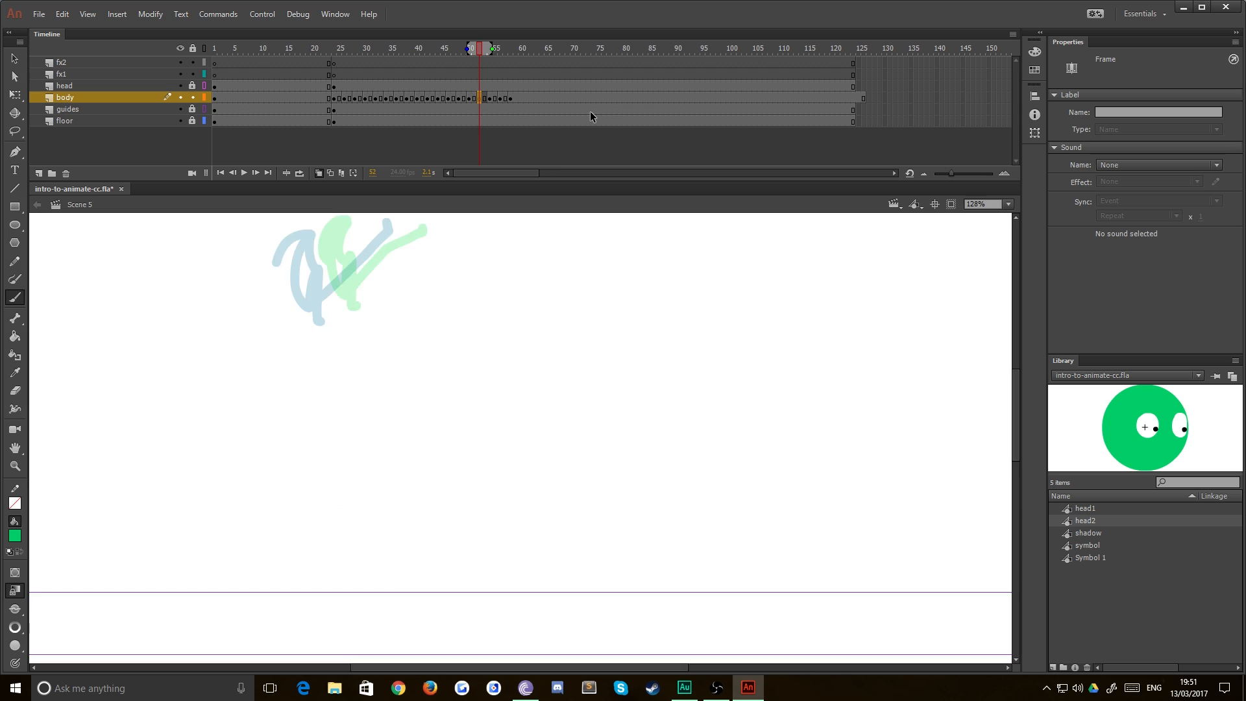
{"action": "left_click_drag", "start_coordinate": [284, 288], "coordinate": [588, 609]}
{"action": "left_click_drag", "start_coordinate": [450, 397], "coordinate": [454, 374]}
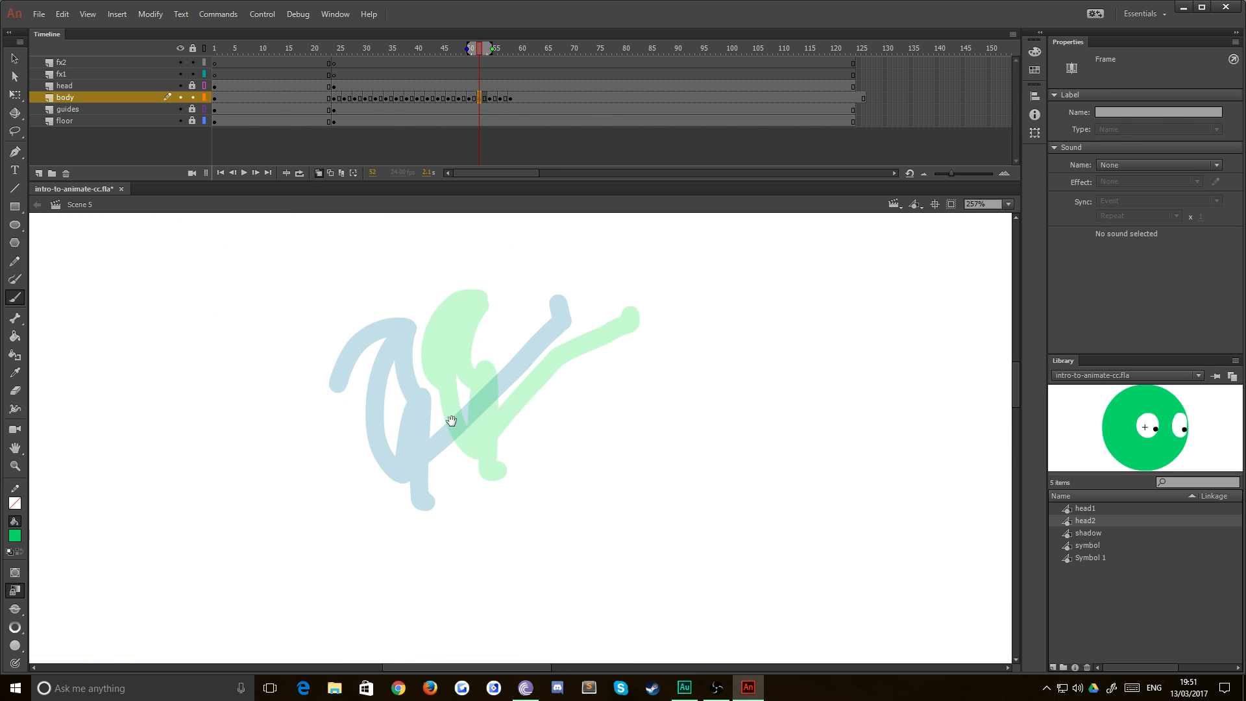
{"action": "mouse_move", "coordinate": [440, 308]}
{"action": "left_mouse_down"}
{"action": "mouse_move", "coordinate": [412, 371]}
{"action": "mouse_move", "coordinate": [414, 414]}
{"action": "mouse_move", "coordinate": [447, 460]}
{"action": "mouse_move", "coordinate": [536, 360]}
{"action": "mouse_move", "coordinate": [597, 303]}
{"action": "left_mouse_up"}
{"action": "left_click_drag", "start_coordinate": [453, 384], "coordinate": [462, 485]}
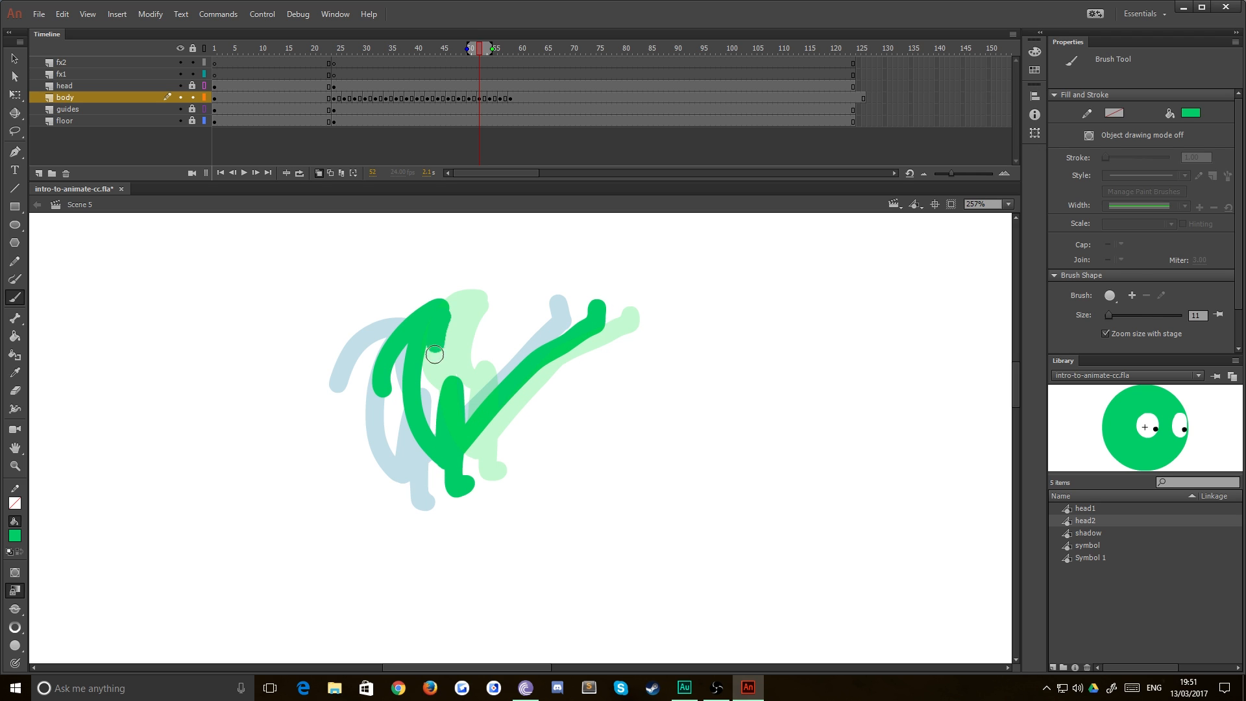
- Play back the jump to check the motion with the new frame 52 pose
{"action": "left_click", "coordinate": [397, 74]}
{"action": "key", "text": "Return"}
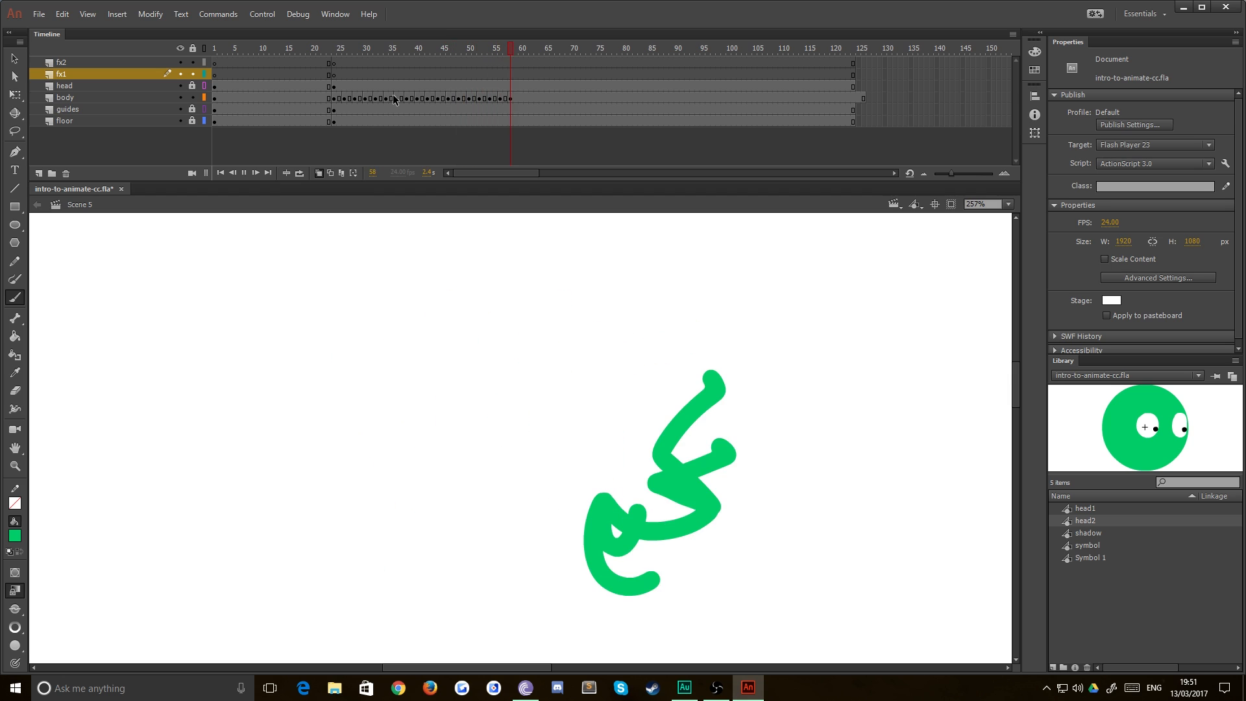
{"action": "left_click", "coordinate": [391, 88]}
{"action": "key", "text": "Return"}
{"action": "left_click", "coordinate": [388, 74]}
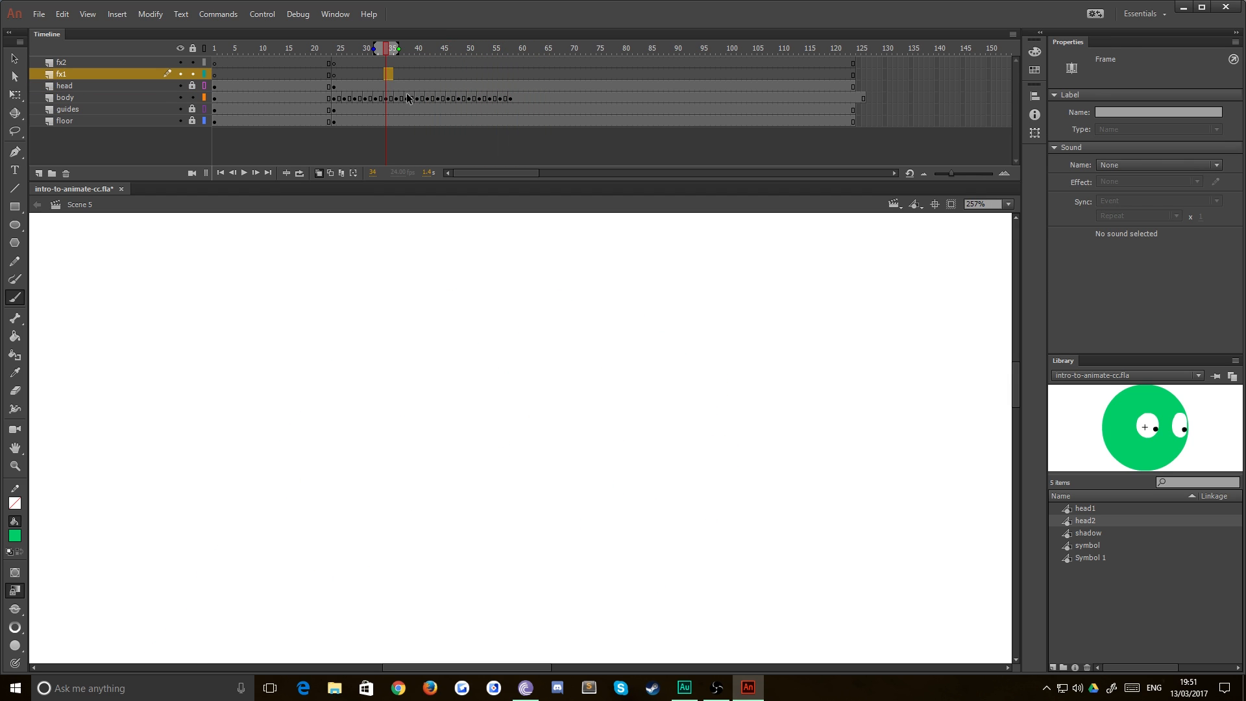
- Examine the body poses from about frame 41 through frame 50 against their onion skins
{"action": "left_click", "coordinate": [421, 97]}
{"action": "left_click", "coordinate": [431, 97]}
{"action": "left_click", "coordinate": [443, 97]}
{"action": "left_click", "coordinate": [453, 98]}
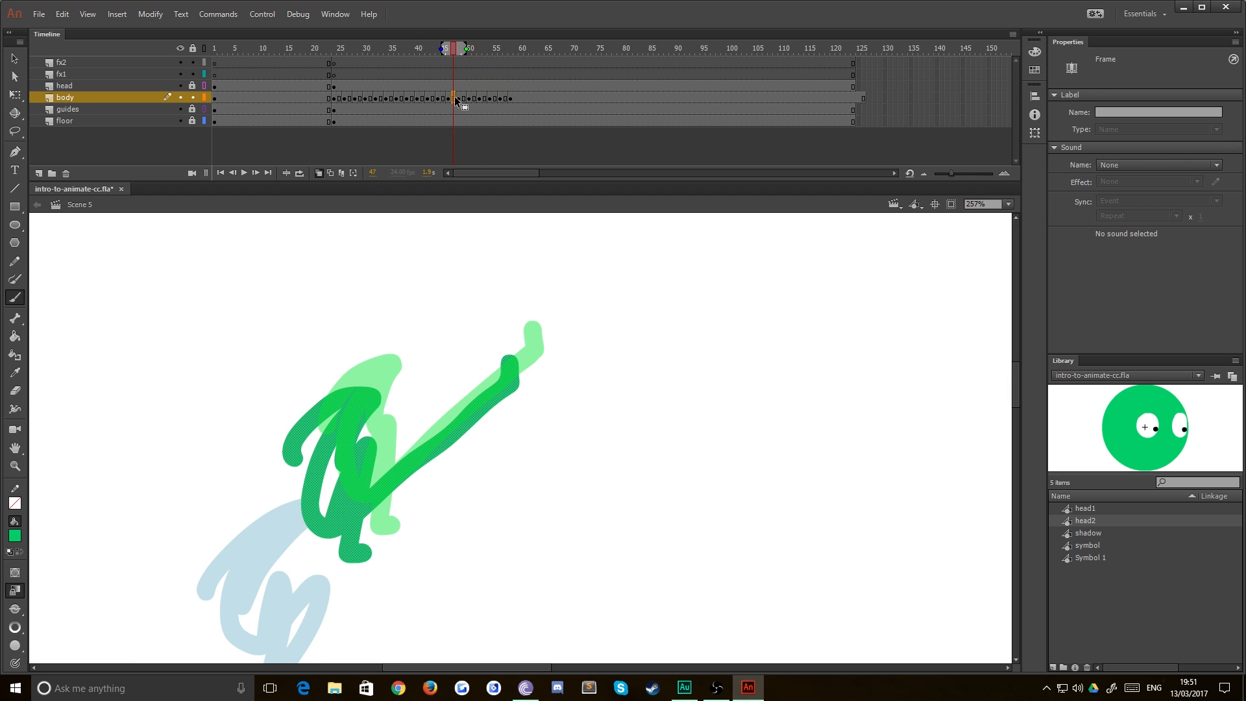
{"action": "left_click", "coordinate": [461, 97]}
{"action": "left_click", "coordinate": [469, 98]}
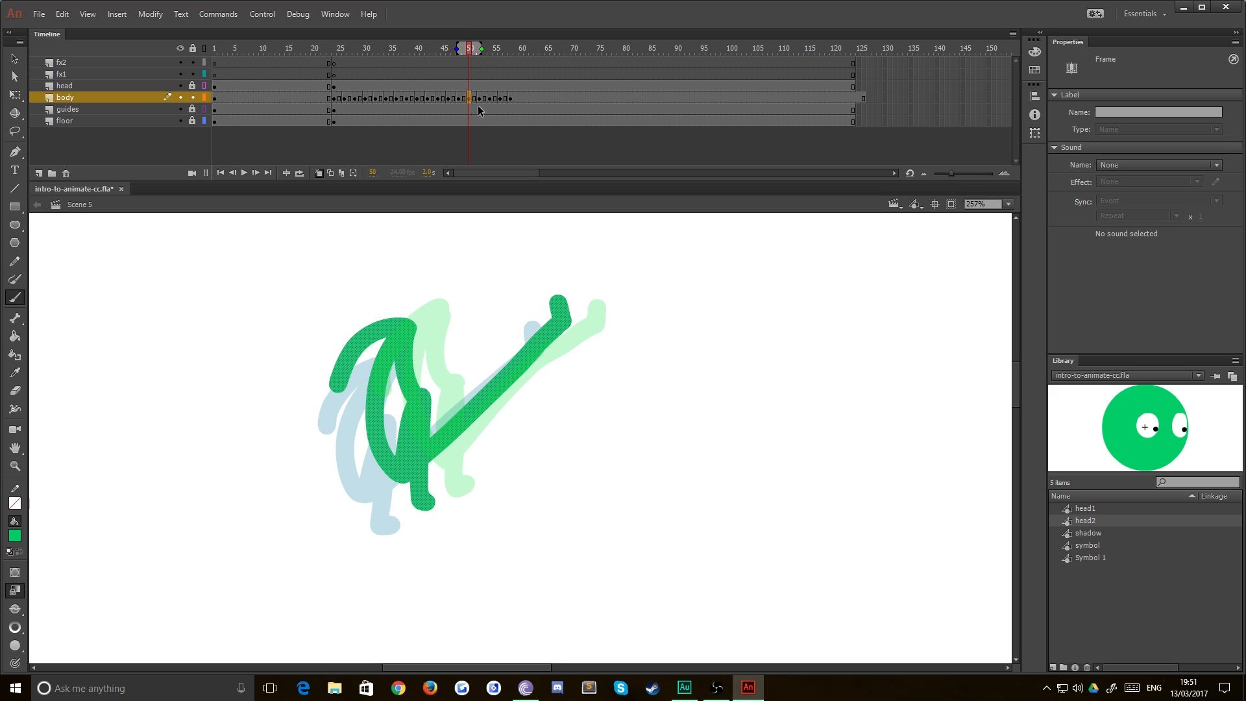
- Nudge the frame 52 body drawing left until its extended foot overlaps the foot of the frame 50 onion skin
{"action": "left_click", "coordinate": [479, 98]}
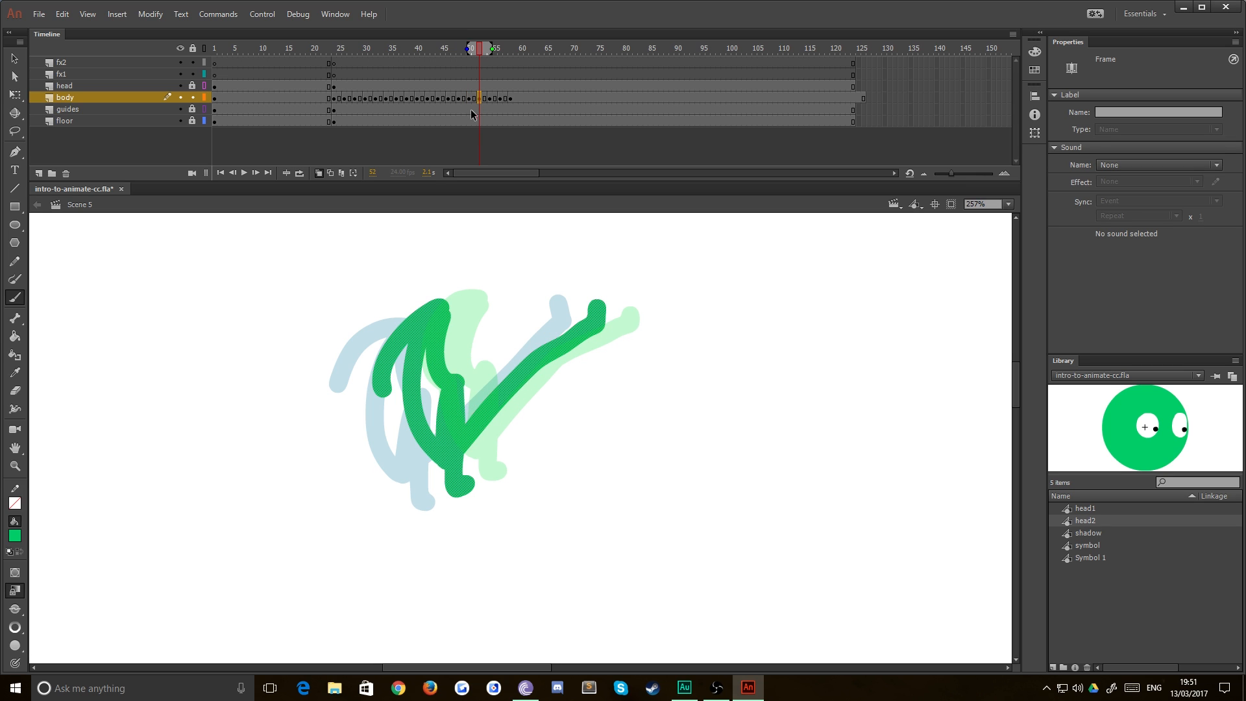
{"action": "key", "text": "Left"}
{"action": "key", "text": "Left"}
{"action": "key", "text": "Left"}
{"action": "key", "text": "Left"}
{"action": "key", "text": "Left"}
{"action": "key", "text": "Left"}
{"action": "key", "text": "Left"}
{"action": "key", "text": "Left"}
{"action": "key", "text": "Left"}
{"action": "key", "text": "Left"}
{"action": "key", "text": "Left"}
{"action": "key", "text": "Left"}
{"action": "key", "text": "Left"}
{"action": "key", "text": "Left"}
{"action": "key", "text": "Left"}
{"action": "key", "text": "Left"}
{"action": "key", "text": "Left"}
{"action": "key", "text": "Left"}
{"action": "key", "text": "Left"}
{"action": "key", "text": "Left"}
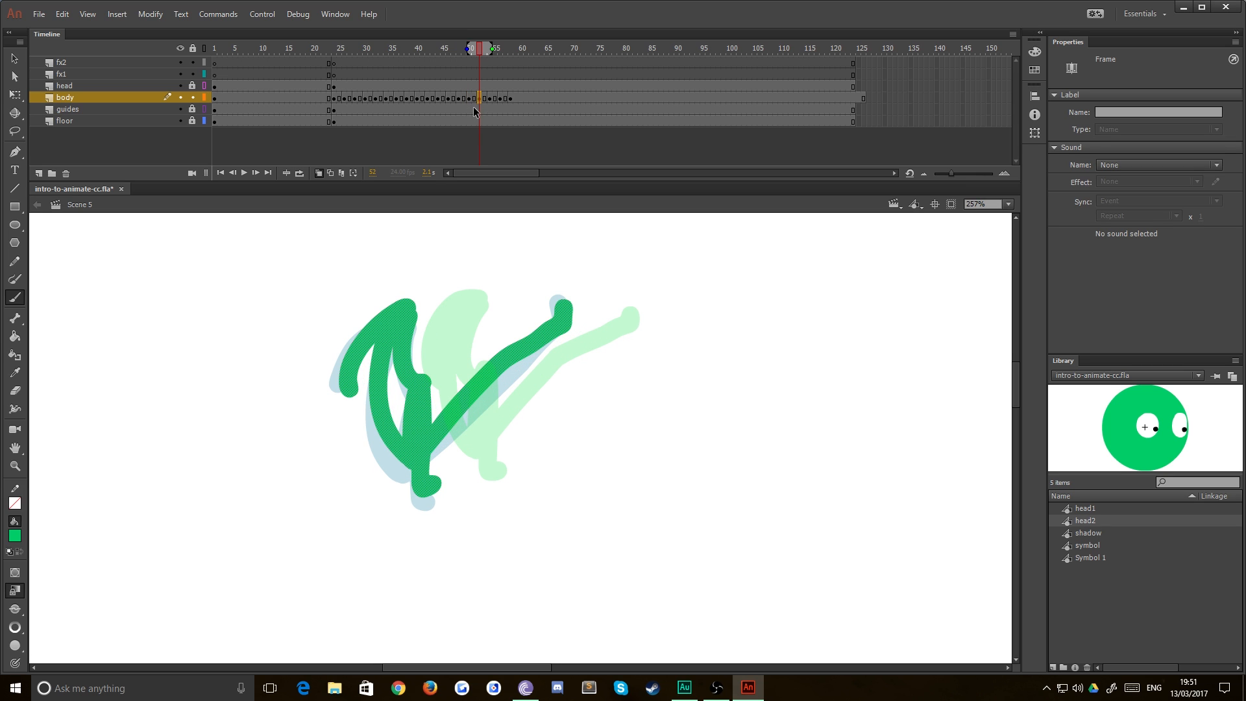
- Rotate the frame 54 body drawing counterclockwise and move it down and left so its raised foot meets the frame 52 foot
{"action": "left_click", "coordinate": [491, 97]}
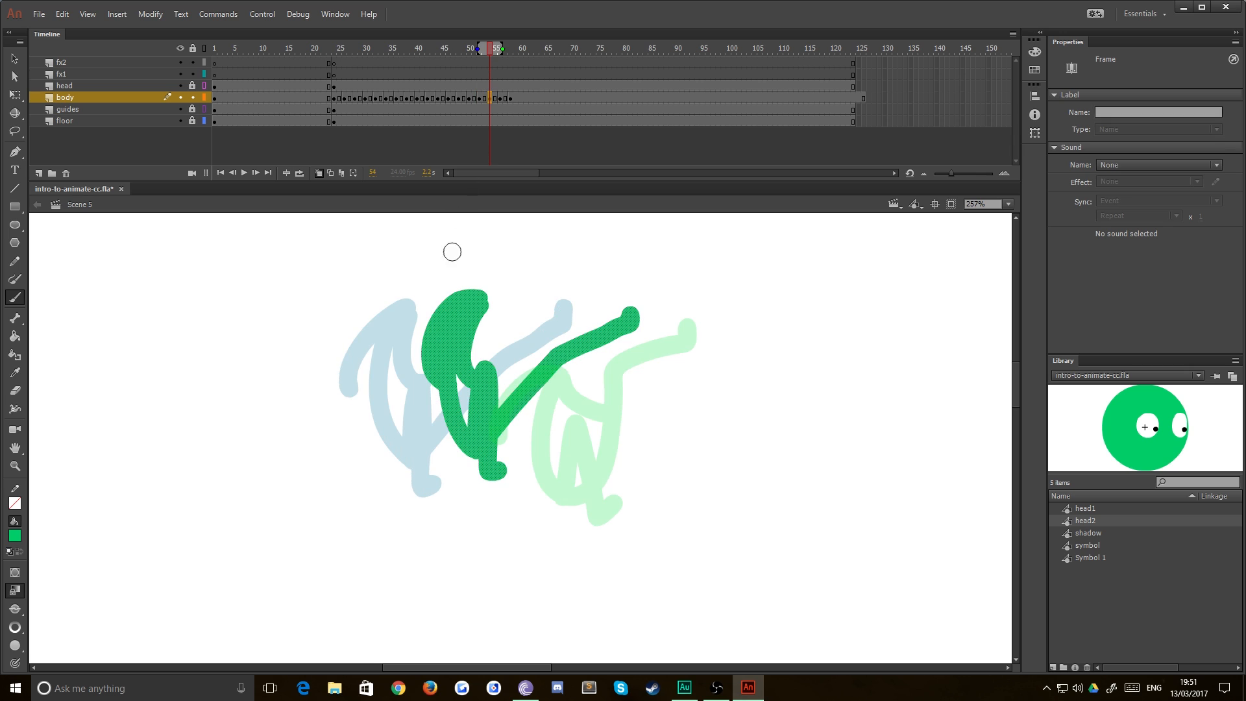
{"action": "left_click", "coordinate": [95, 101]}
{"action": "left_click", "coordinate": [15, 94]}
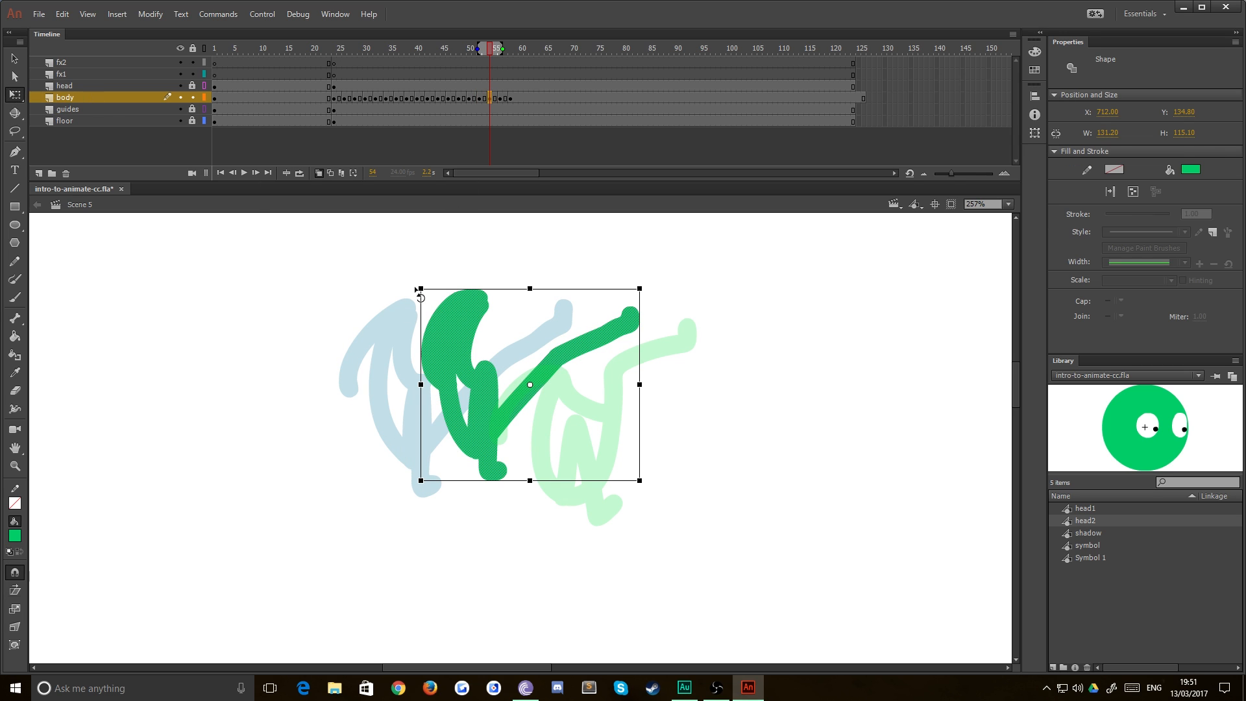
{"action": "left_click_drag", "start_coordinate": [416, 290], "coordinate": [424, 325]}
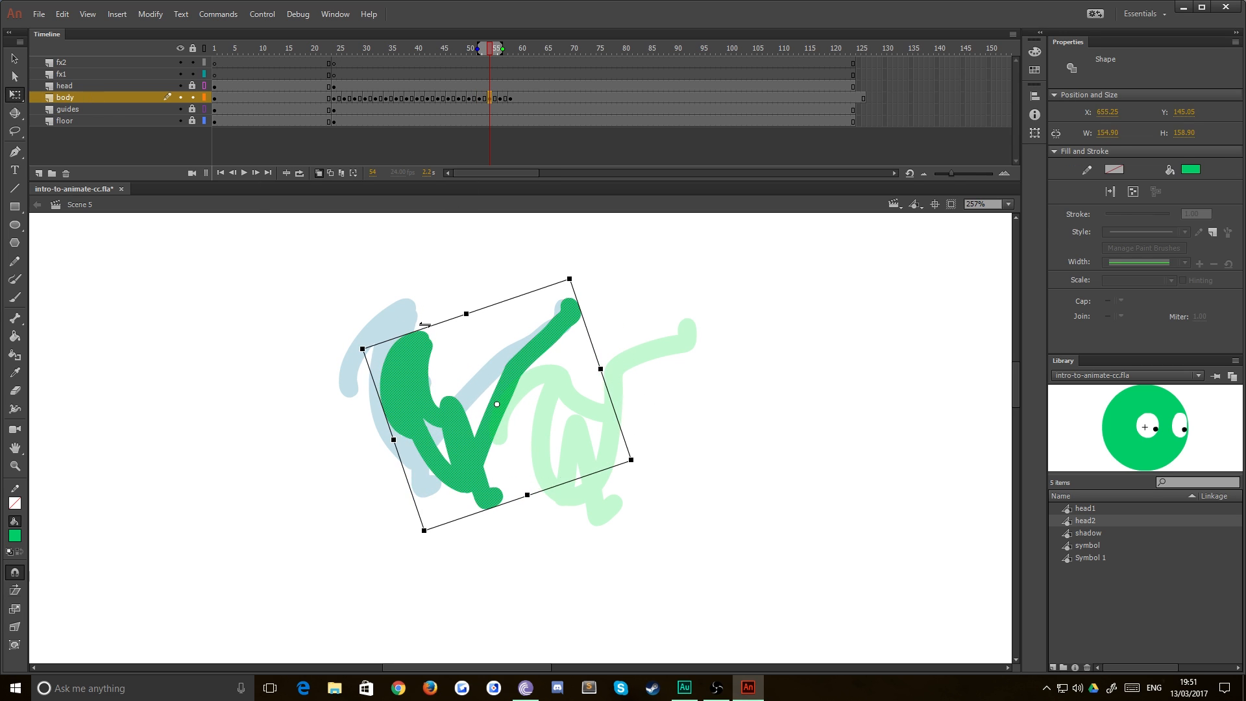
{"action": "key", "text": "shift+Down"}
{"action": "key", "text": "shift+Down"}
{"action": "key", "text": "shift+Left"}
{"action": "key", "text": "shift+Up"}
- Rotate the frame 56 body drawing counterclockwise and move it left and down so its raised foot lines up with the frame 54 foot
{"action": "left_click", "coordinate": [502, 98]}
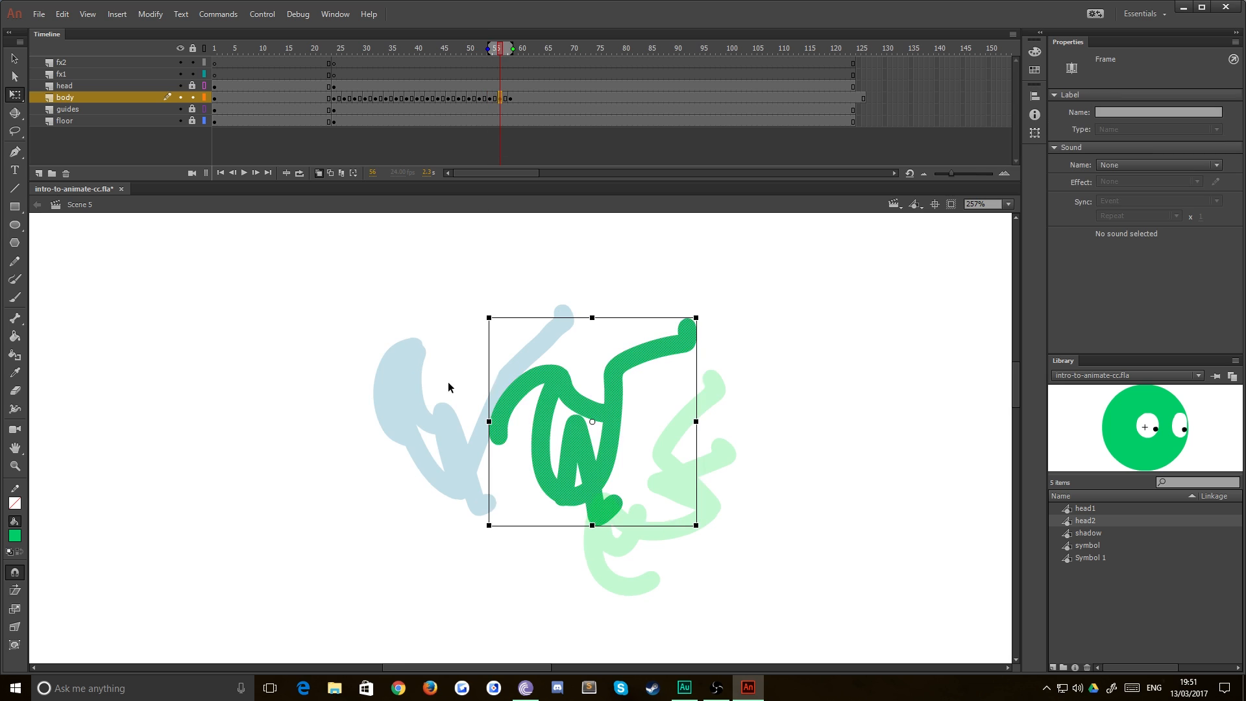
{"action": "left_click_drag", "start_coordinate": [485, 318], "coordinate": [484, 392]}
{"action": "key", "text": "shift+Left"}
{"action": "key", "text": "shift+Down"}
{"action": "key", "text": "shift+Left"}
{"action": "key", "text": "shift+Down"}
{"action": "key", "text": "shift+Left"}
{"action": "key", "text": "shift+Left"}
{"action": "key", "text": "shift+Left"}
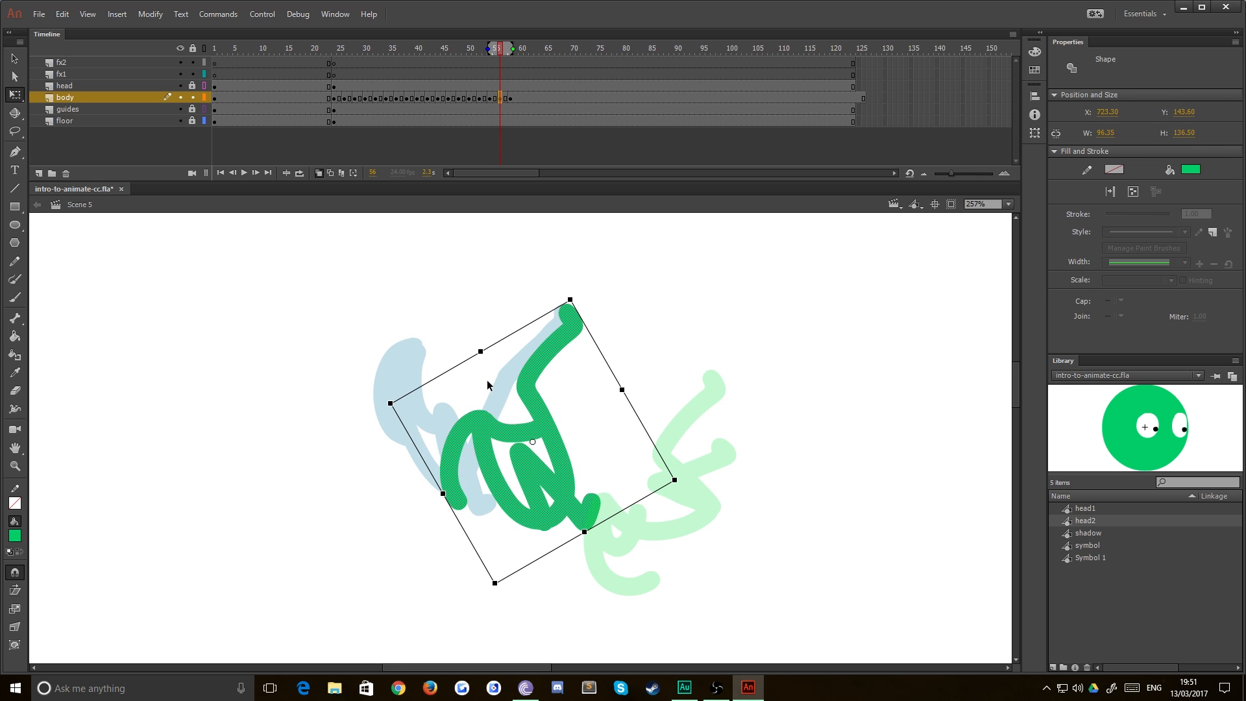
- Rotate the frame 58 falling pose counterclockwise and move it up and left so its upper foot overlaps the frame 56 foot
{"action": "left_click", "coordinate": [511, 98]}
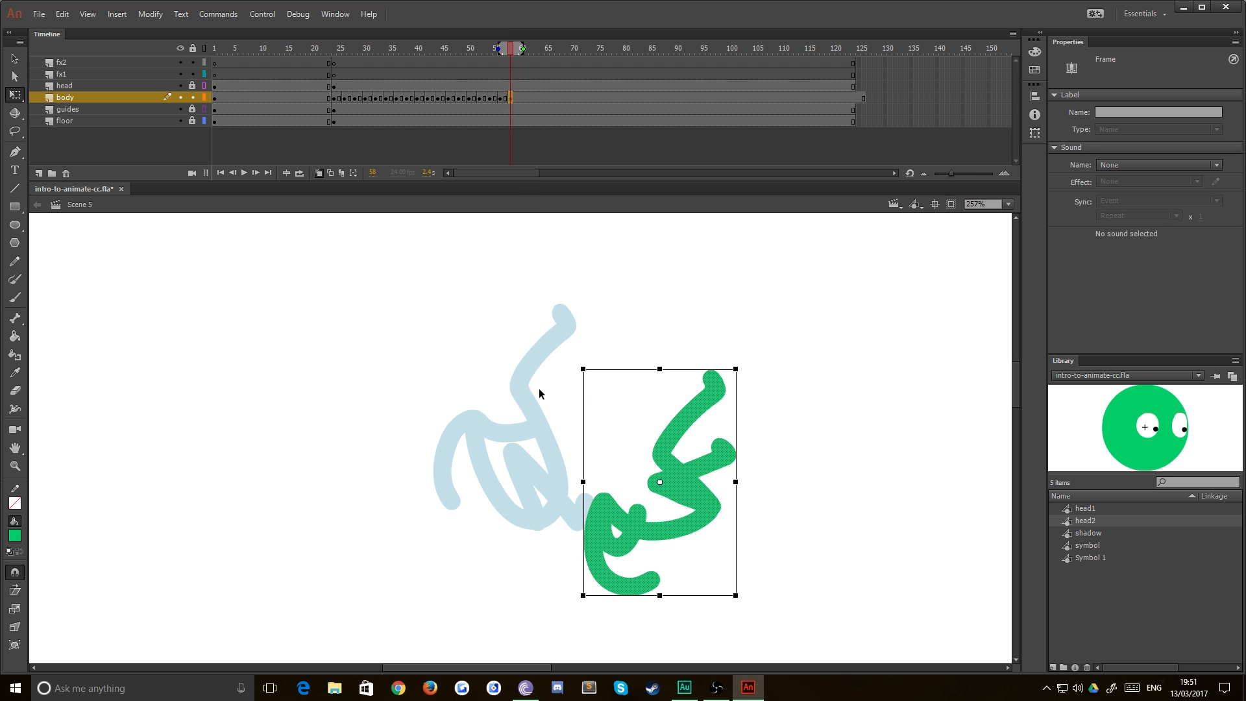
{"action": "left_click_drag", "start_coordinate": [579, 371], "coordinate": [657, 356]}
{"action": "left_click_drag", "start_coordinate": [641, 459], "coordinate": [557, 396]}
{"action": "key", "text": "shift+Left"}
{"action": "key", "text": "shift+Right"}
{"action": "key", "text": "Up"}
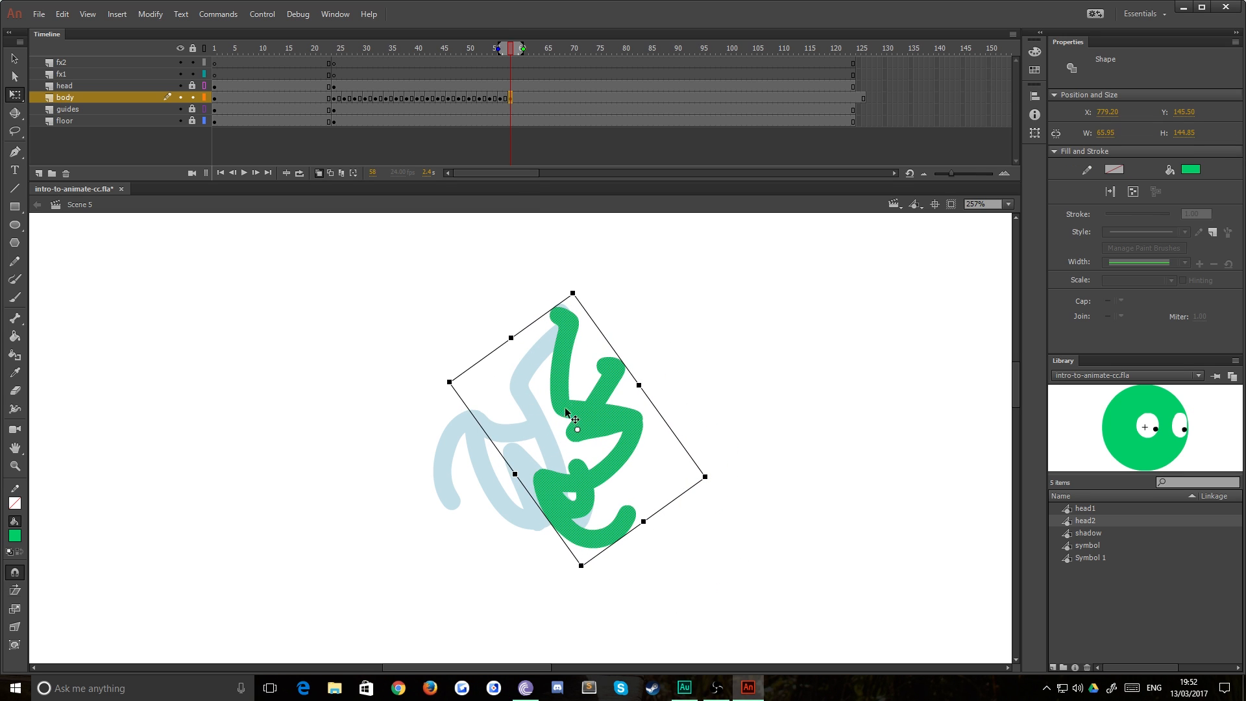
{"action": "key", "text": "Down"}
{"action": "key", "text": "Left"}
{"action": "key", "text": "Up"}
- Play back the jump from frame 24 at full-scene view to review the realigned poses
{"action": "key", "text": "ctrl+minus"}
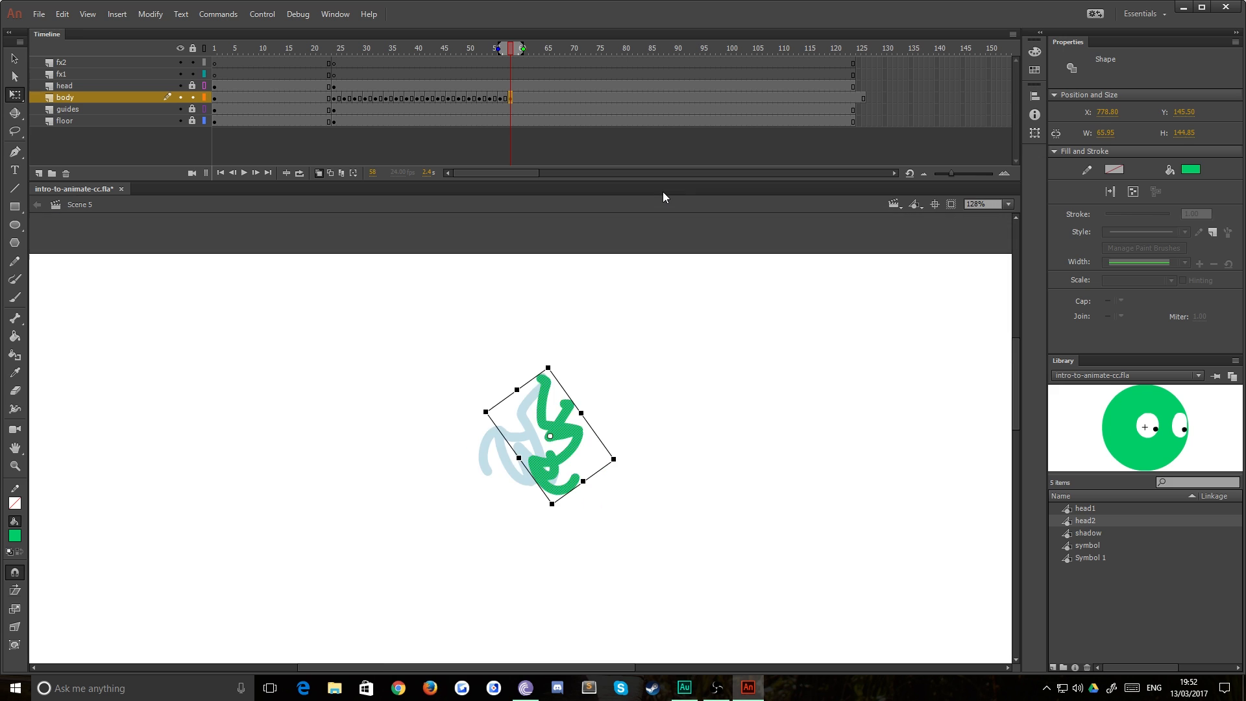
{"action": "key", "text": "ctrl+minus"}
{"action": "left_click_drag", "start_coordinate": [445, 480], "coordinate": [429, 417]}
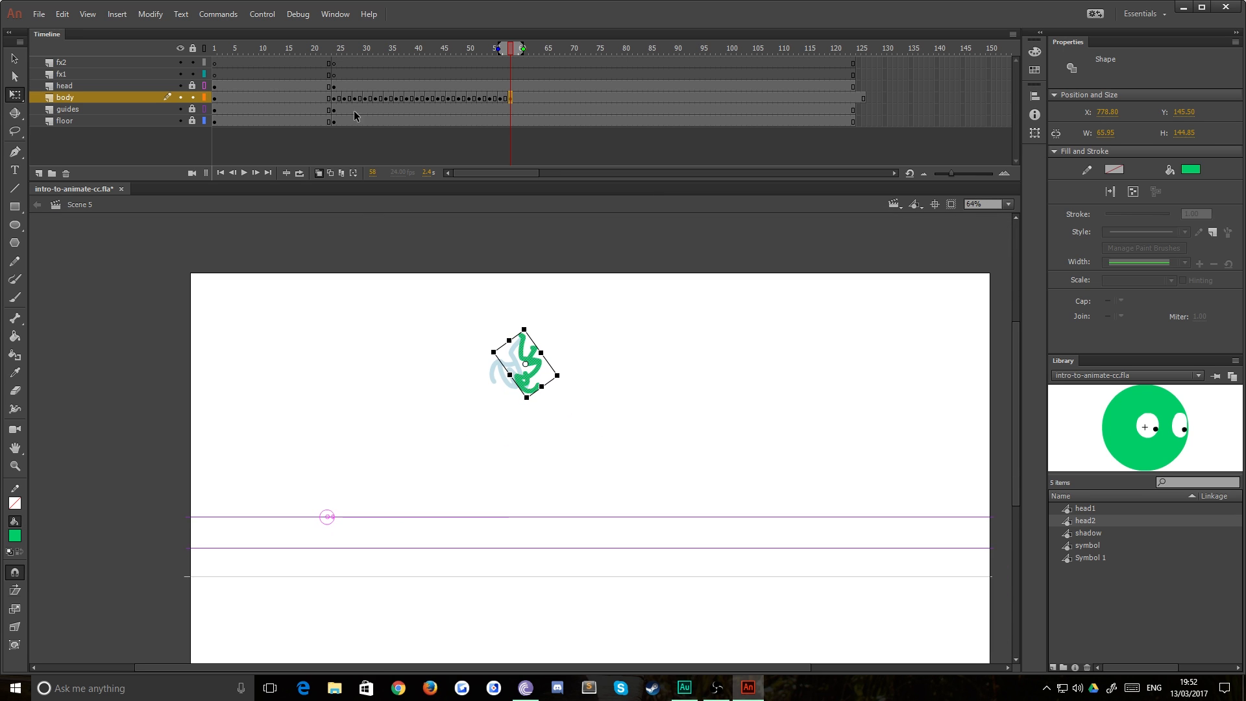
{"action": "left_click", "coordinate": [335, 87]}
{"action": "key", "text": "Return"}
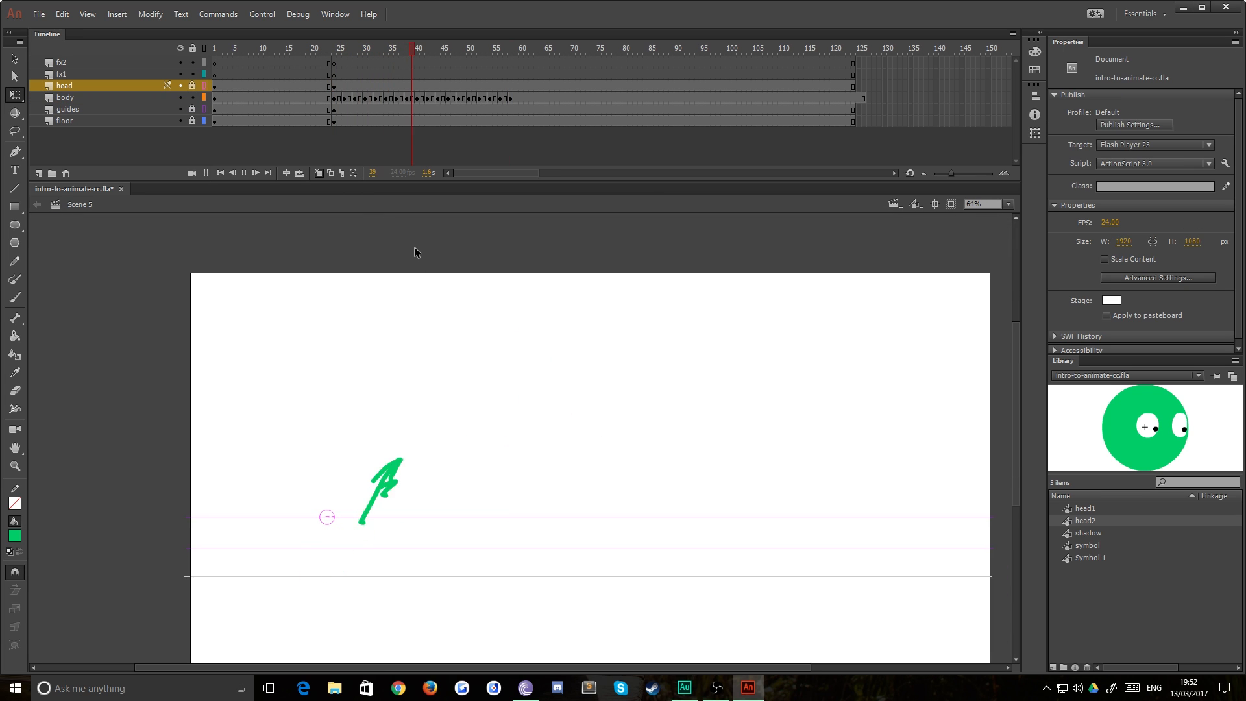
- Play back the jump repeatedly from around frame 24 to check the spacing of the airborne poses
{"action": "left_click", "coordinate": [332, 85]}
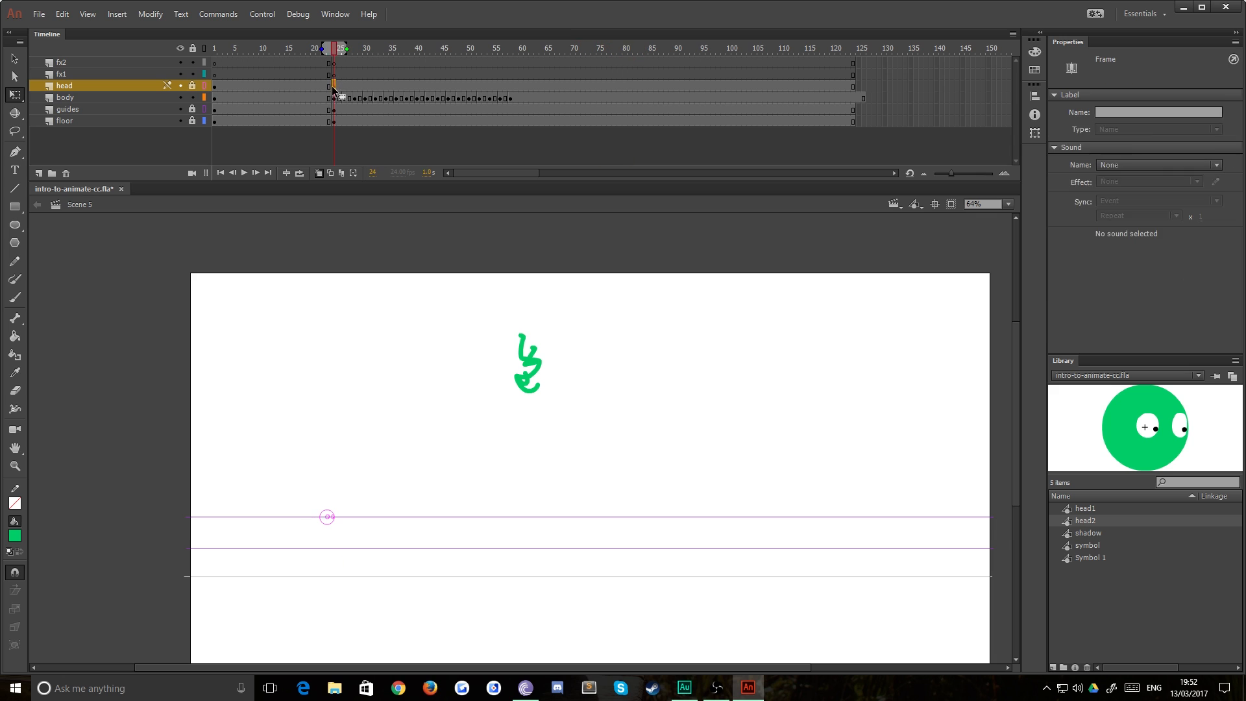
{"action": "key", "text": "Return"}
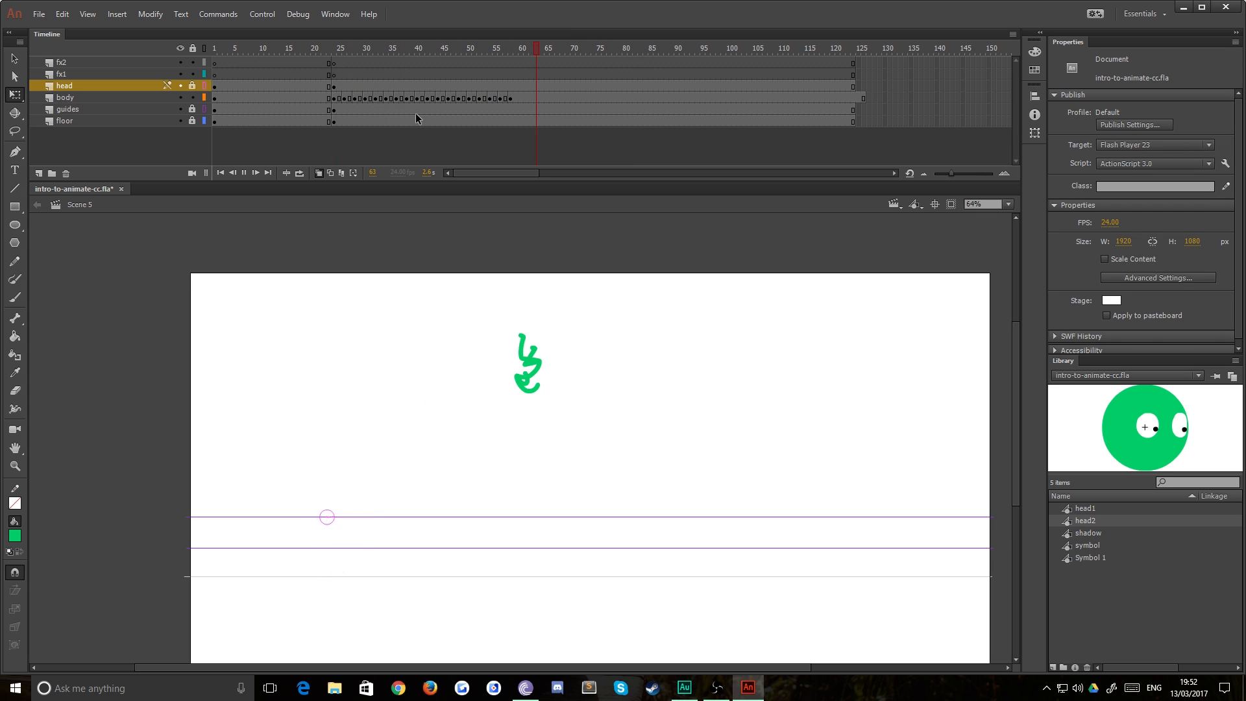
{"action": "left_click_drag", "start_coordinate": [435, 49], "coordinate": [422, 51]}
{"action": "key", "text": "Return"}
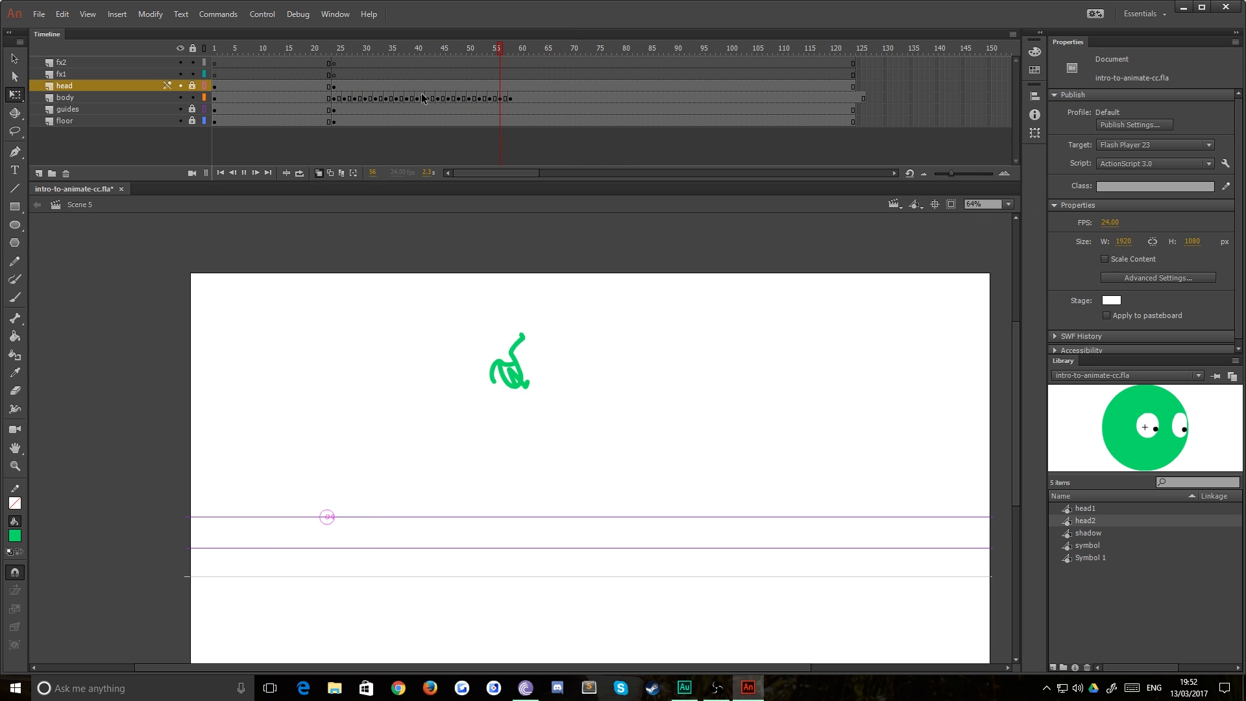
{"action": "left_click", "coordinate": [352, 75]}
{"action": "key", "text": "Return"}
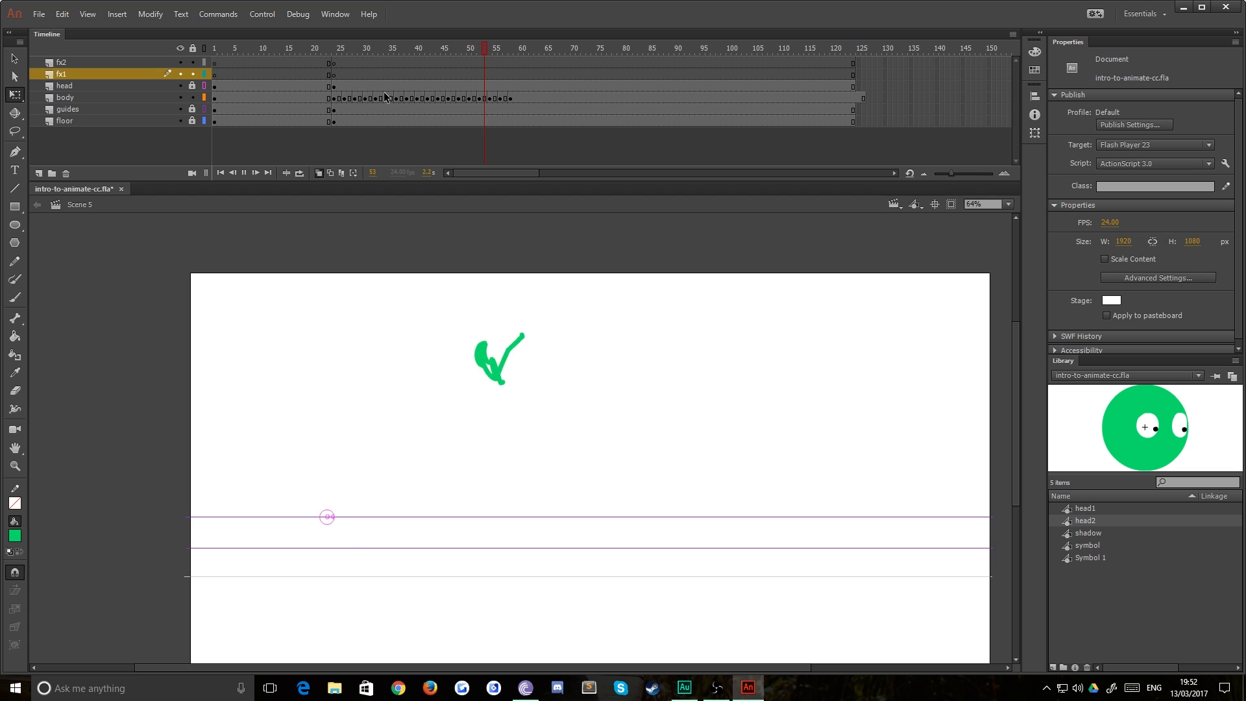
{"action": "left_click", "coordinate": [373, 63]}
{"action": "key", "text": "Return"}
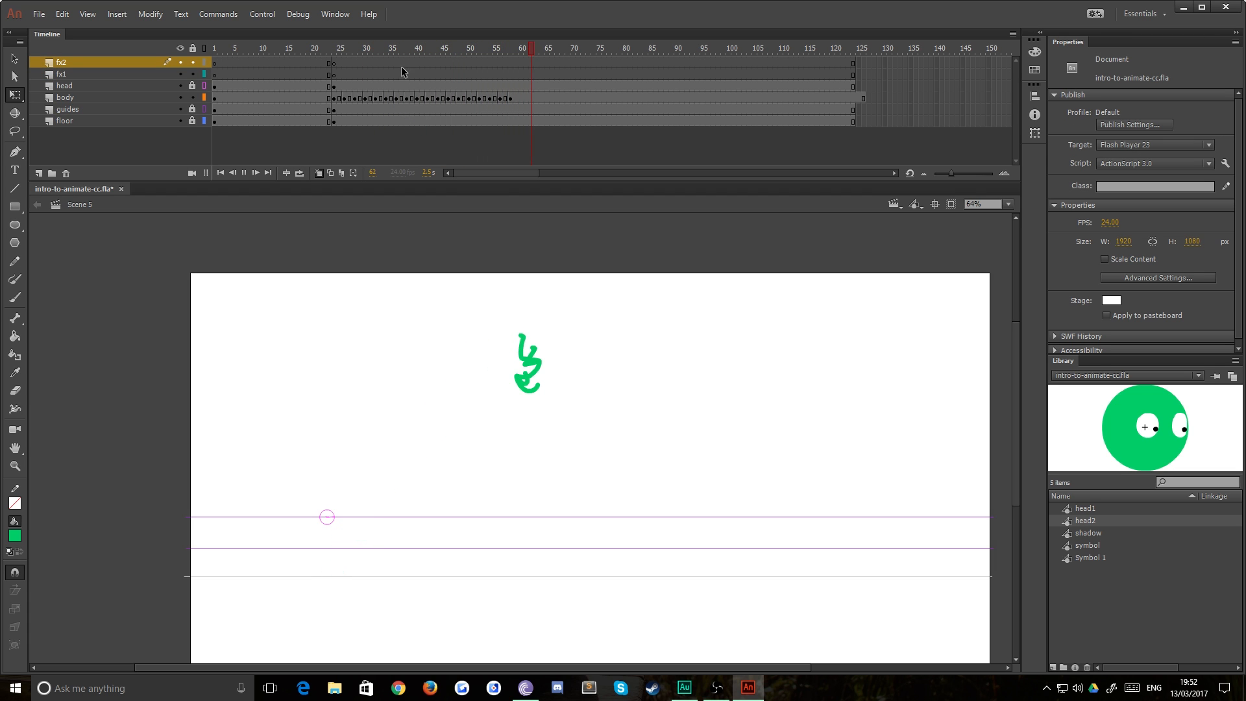
{"action": "left_click", "coordinate": [401, 64]}
{"action": "key", "text": "Return"}
- Move the frame 52 body drawing about 60 px right and 30 px up from the frame 50 pose
{"action": "left_click", "coordinate": [422, 101]}
{"action": "left_click", "coordinate": [453, 102]}
{"action": "left_click", "coordinate": [465, 102]}
{"action": "left_click", "coordinate": [474, 102]}
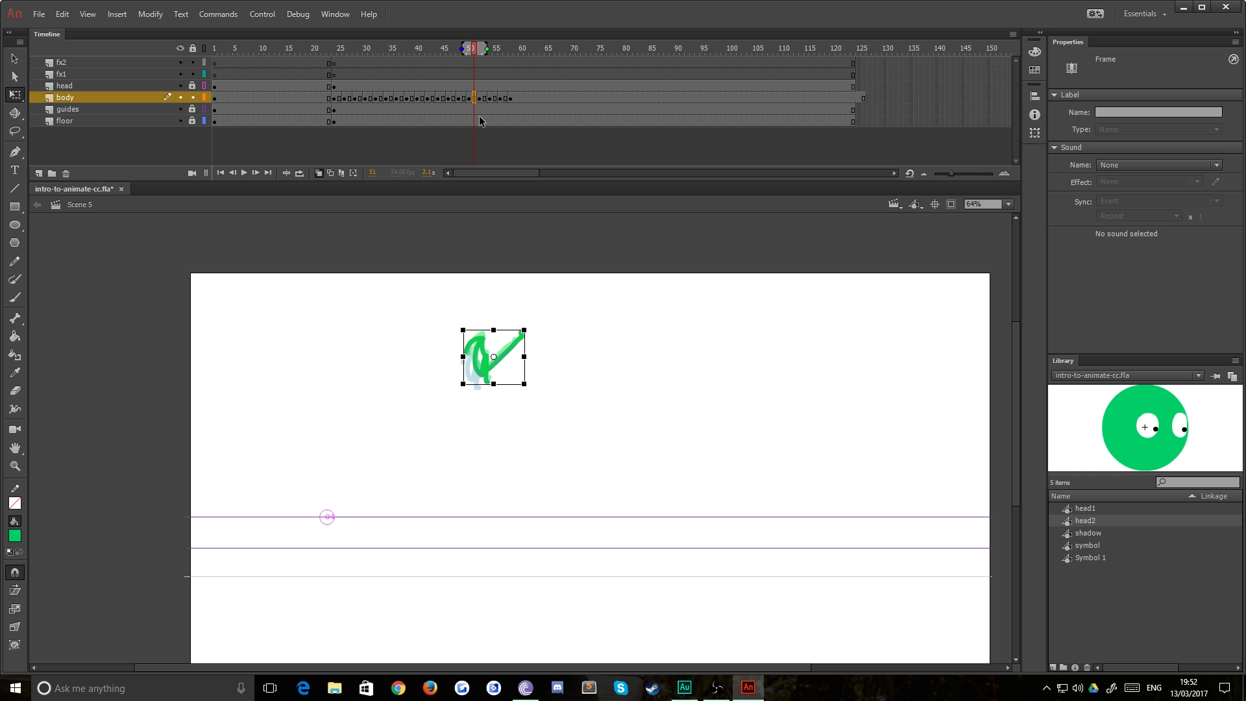
{"action": "left_click", "coordinate": [480, 101]}
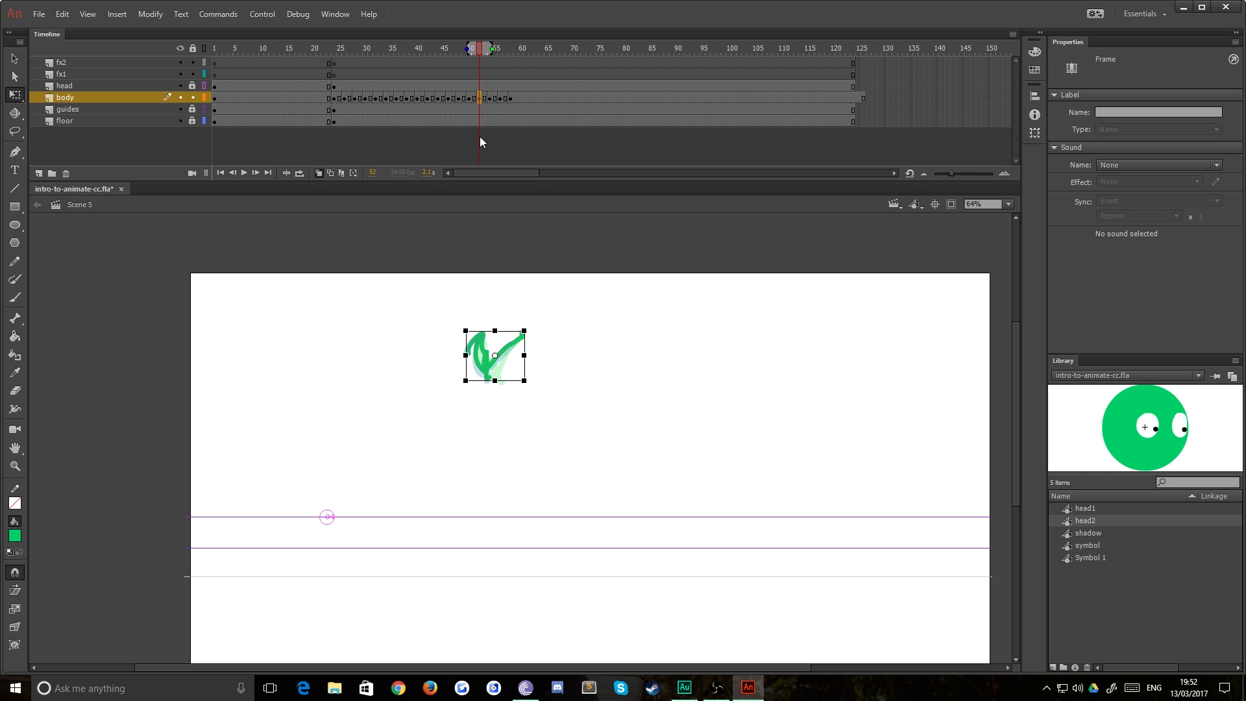
{"action": "key", "text": "shift+Right"}
{"action": "key", "text": "shift+Right"}
{"action": "key", "text": "shift+Right"}
{"action": "key", "text": "shift+Right"}
{"action": "key", "text": "shift+Right"}
{"action": "key", "text": "shift+Right"}
{"action": "key", "text": "shift+Up"}
{"action": "key", "text": "shift+Up"}
{"action": "key", "text": "shift+Up"}
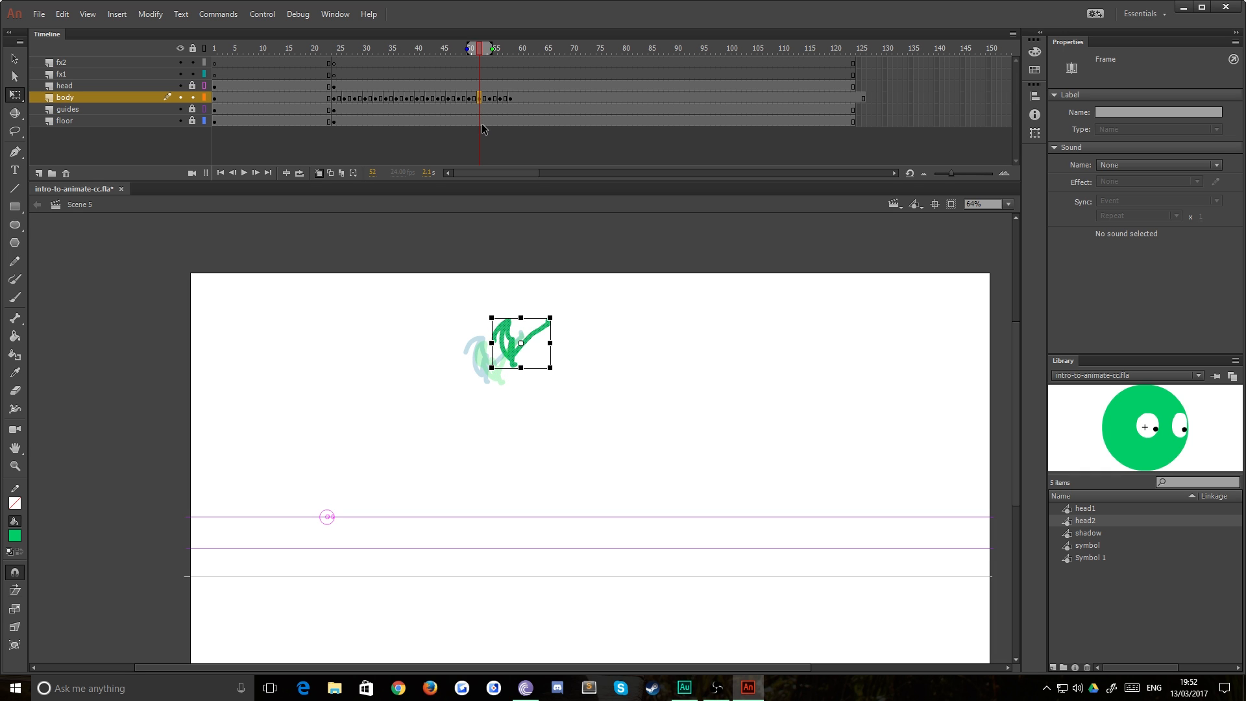
- Shift the frame 54 body drawing right and up so it sits just beyond the frame 52 pose
{"action": "left_click", "coordinate": [489, 99]}
{"action": "key", "text": "shift+Right"}
{"action": "key", "text": "shift+Right"}
{"action": "key", "text": "shift+Right"}
{"action": "key", "text": "shift+Right"}
{"action": "key", "text": "shift+Right"}
{"action": "key", "text": "shift+Right"}
{"action": "key", "text": "shift+Right"}
{"action": "key", "text": "shift+Right"}
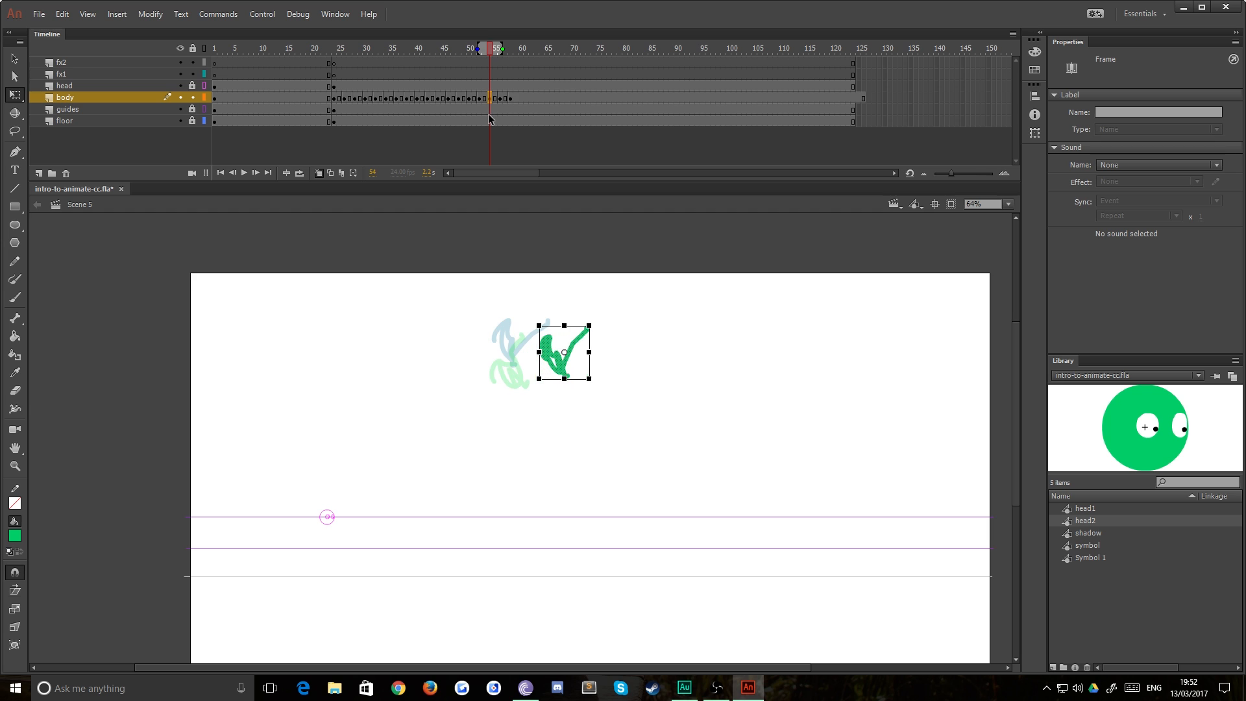
{"action": "key", "text": "shift+Up"}
{"action": "key", "text": "shift+Up"}
{"action": "key", "text": "shift+Up"}
{"action": "key", "text": "shift+Up"}
{"action": "key", "text": "shift+Up"}
{"action": "key", "text": "shift+Left"}
{"action": "key", "text": "shift+Left"}
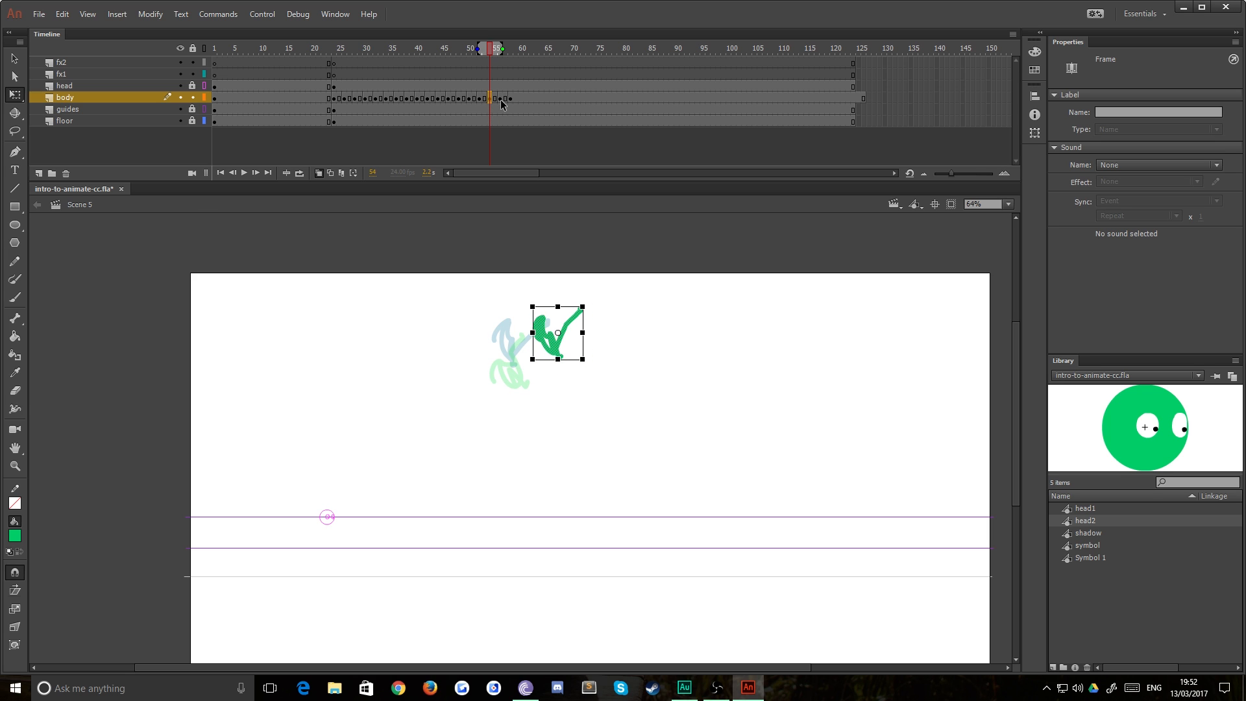
- Shift the frame 56 body drawing right and slightly up so it continues the arc past the frame 54 pose
{"action": "left_click", "coordinate": [501, 100]}
{"action": "key", "text": "shift+Right"}
{"action": "key", "text": "shift+Right"}
{"action": "key", "text": "shift+Right"}
{"action": "key", "text": "shift+Right"}
{"action": "key", "text": "shift+Right"}
{"action": "key", "text": "shift+Right"}
{"action": "key", "text": "shift+Right"}
{"action": "key", "text": "shift+Right"}
{"action": "key", "text": "shift+Right"}
{"action": "key", "text": "shift+Right"}
{"action": "key", "text": "shift+Right"}
{"action": "key", "text": "shift+Right"}
{"action": "key", "text": "shift+Right"}
{"action": "key", "text": "shift+Right"}
{"action": "key", "text": "shift+Right"}
{"action": "key", "text": "shift+Right"}
{"action": "key", "text": "shift+Up"}
{"action": "key", "text": "shift+Up"}
{"action": "key", "text": "shift+Up"}
{"action": "key", "text": "shift+Left"}
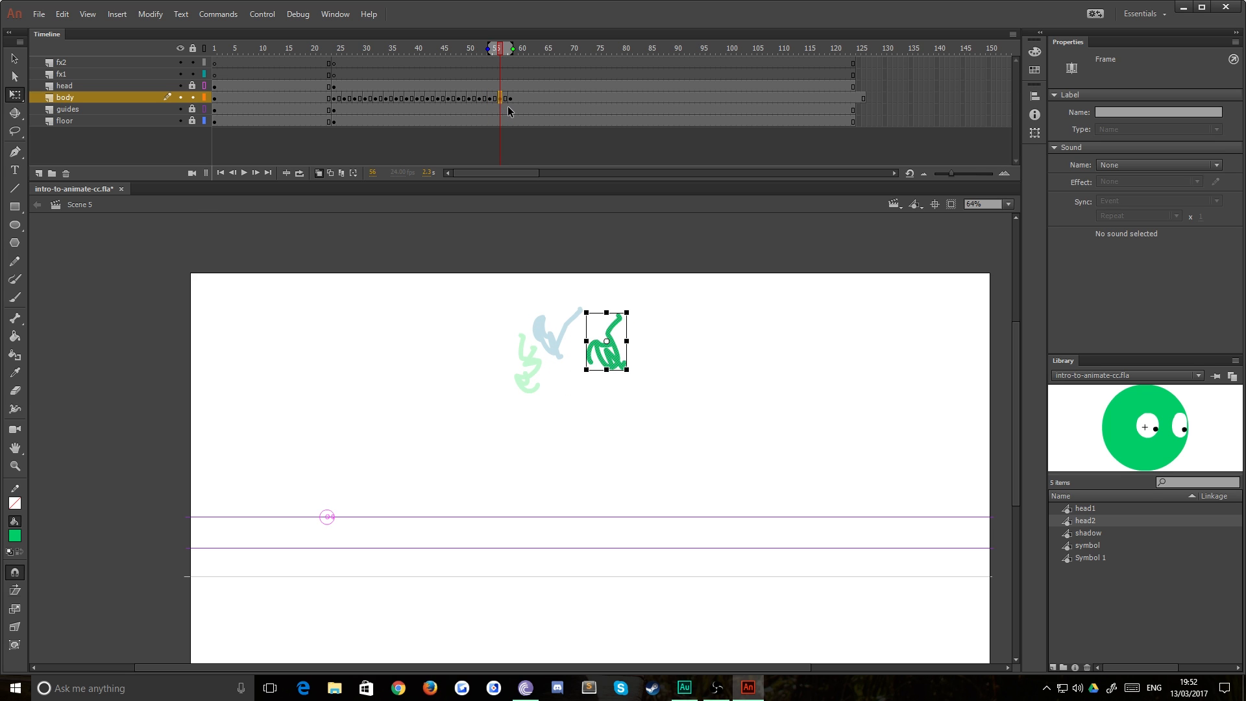
{"action": "key", "text": "shift+Left"}
{"action": "key", "text": "shift+Down"}
- Move the frame 58 falling pose right and slightly down beside the frame 56 pose, and replay the jump
{"action": "left_click", "coordinate": [511, 99]}
{"action": "key", "text": "shift+Down"}
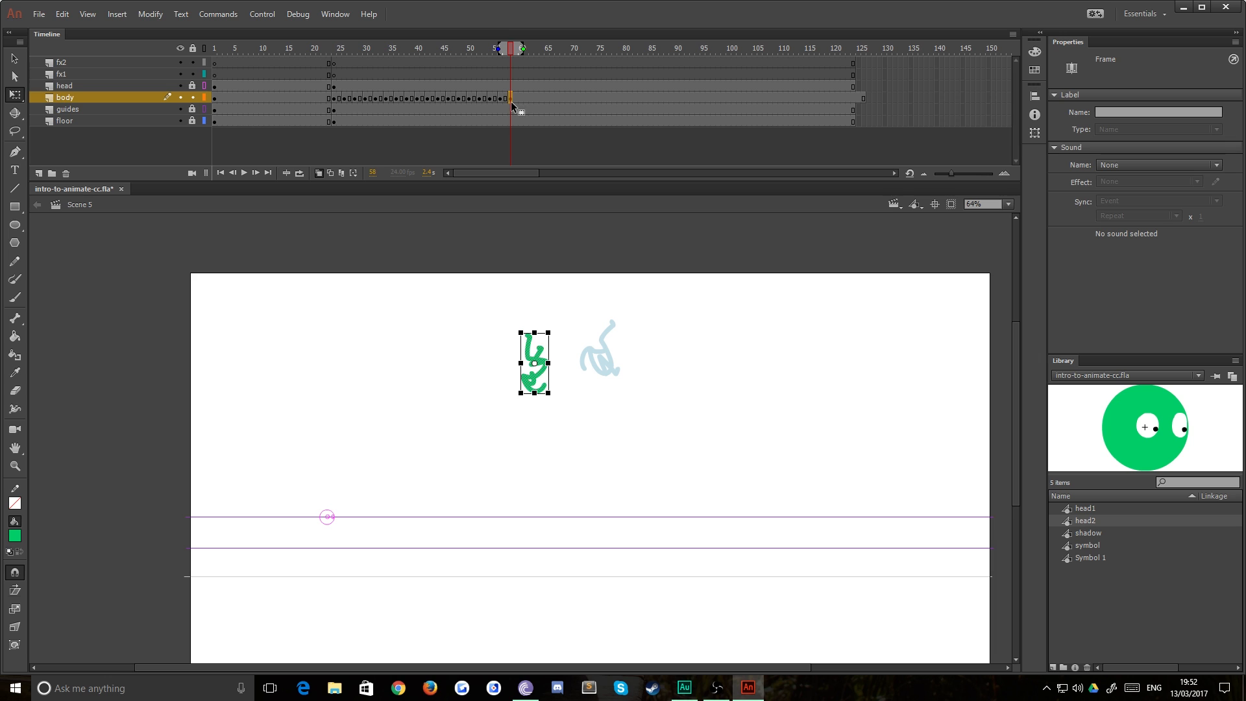
{"action": "key", "text": "shift+Right"}
{"action": "key", "text": "shift+Right"}
{"action": "key", "text": "shift+Right"}
{"action": "key", "text": "shift+Right"}
{"action": "key", "text": "shift+Right"}
{"action": "key", "text": "shift+Right"}
{"action": "key", "text": "shift+Right"}
{"action": "key", "text": "shift+Right"}
{"action": "key", "text": "shift+Right"}
{"action": "key", "text": "shift+Right"}
{"action": "key", "text": "shift+Right"}
{"action": "key", "text": "shift+Right"}
{"action": "key", "text": "shift+Right"}
{"action": "key", "text": "shift+Right"}
{"action": "key", "text": "shift+Right"}
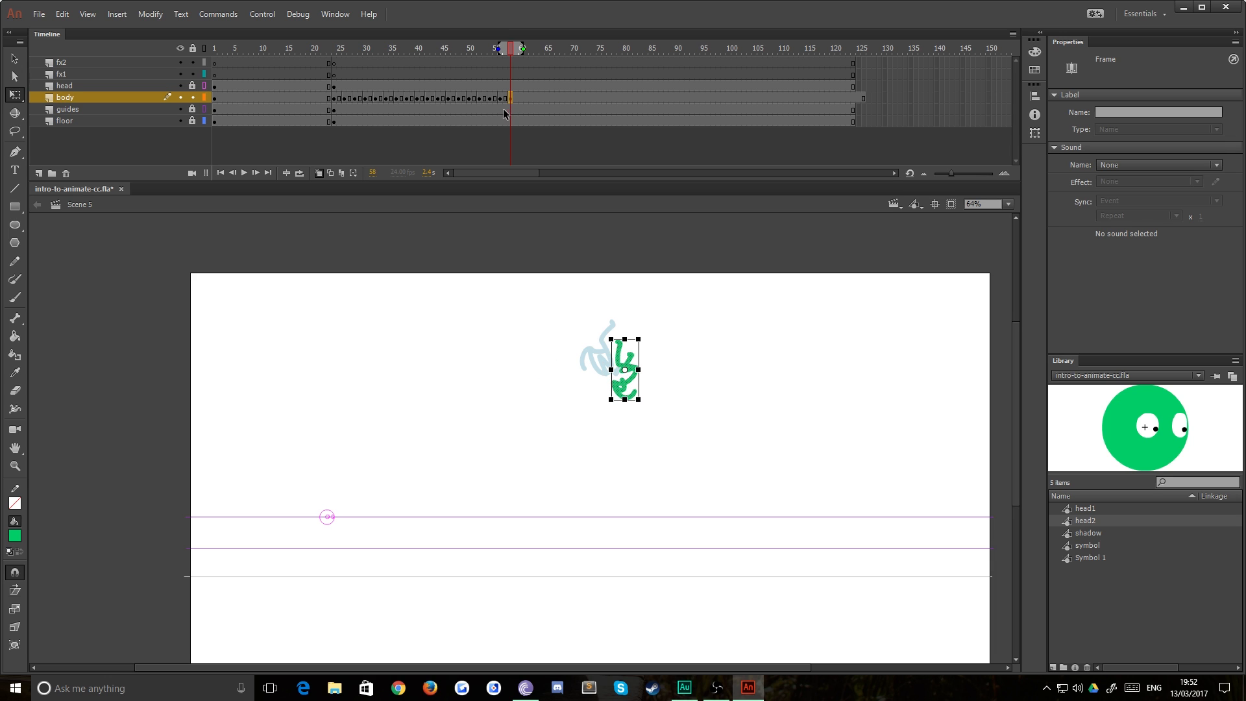
{"action": "left_click", "coordinate": [335, 87]}
{"action": "key", "text": "Return"}
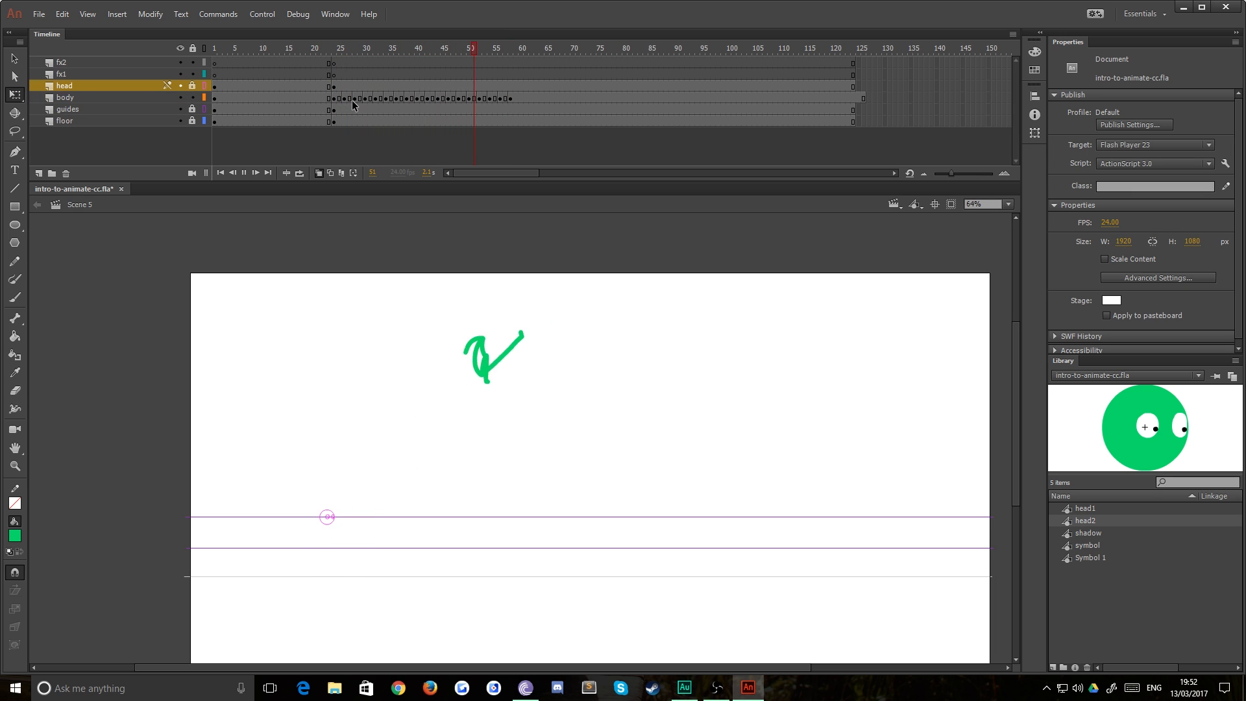
- Nudge the frame 52 body drawing left and down so it sits closer to the frame 50 pose
{"action": "left_click", "coordinate": [485, 99]}
{"action": "left_click", "coordinate": [462, 99]}
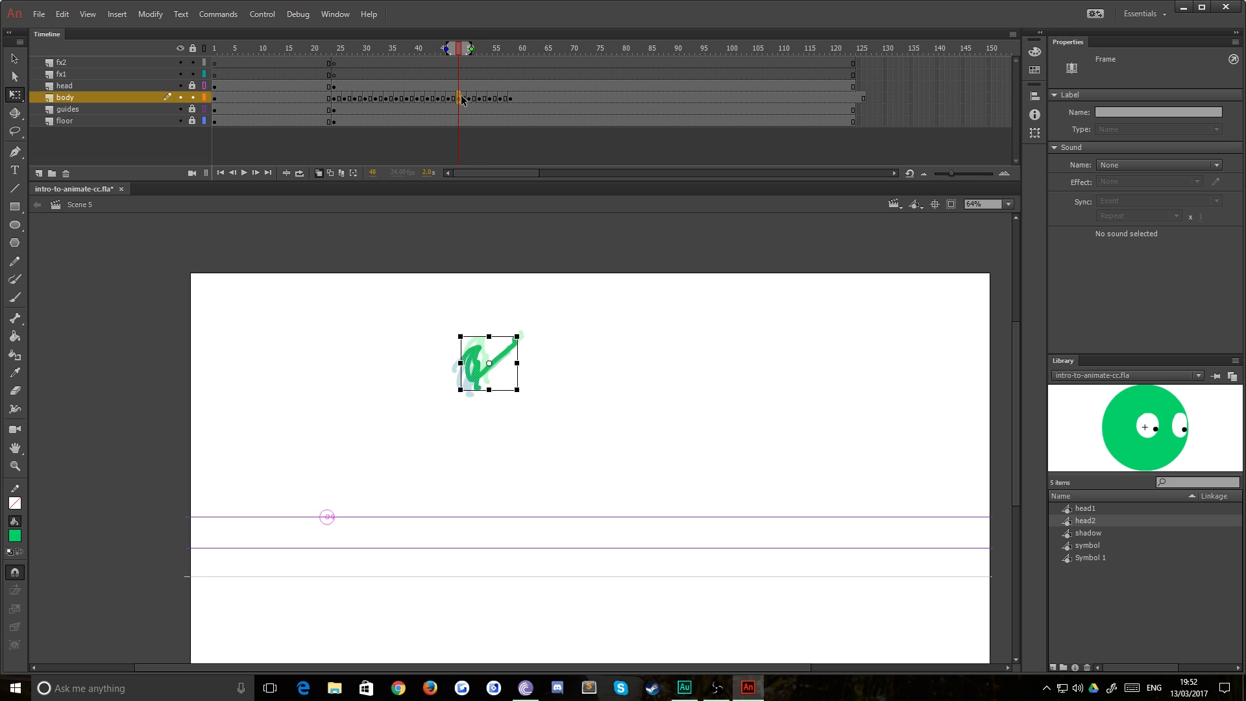
{"action": "left_click", "coordinate": [469, 99]}
{"action": "left_click", "coordinate": [479, 99]}
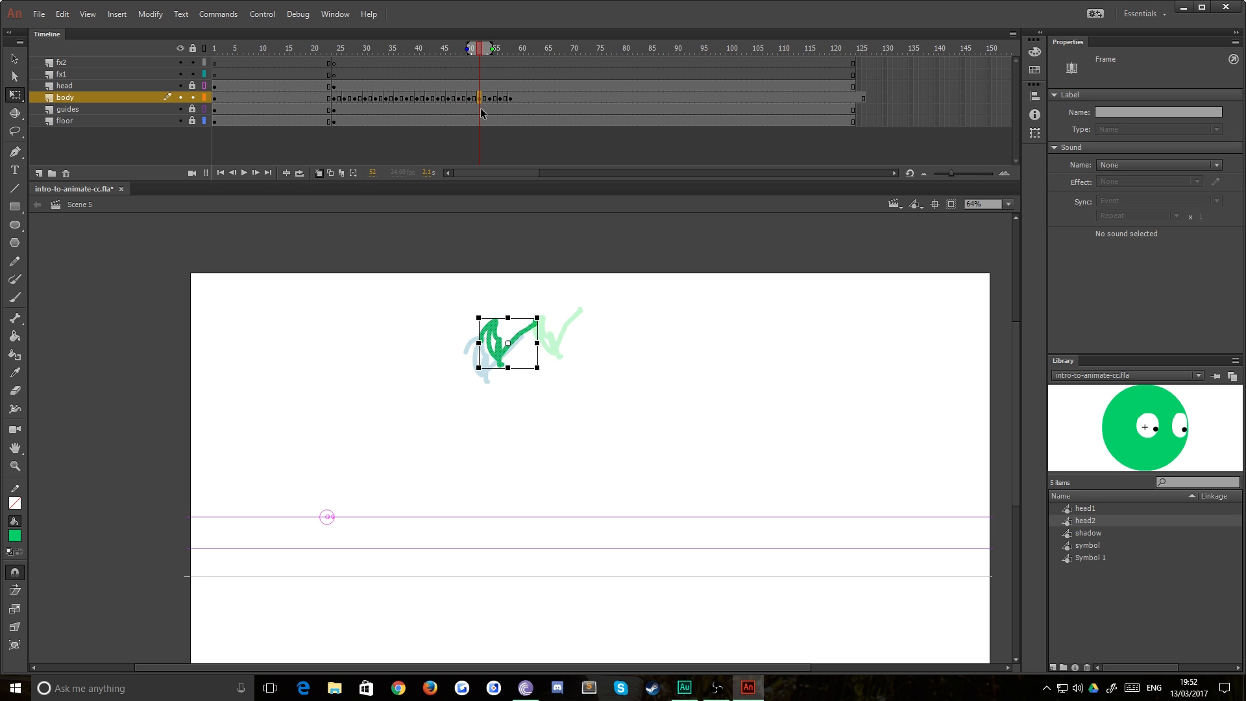
{"action": "key", "text": "shift+Down"}
{"action": "key", "text": "shift+Left"}
{"action": "key", "text": "Right"}
{"action": "key", "text": "Right"}
{"action": "key", "text": "Right"}
{"action": "key", "text": "Down"}
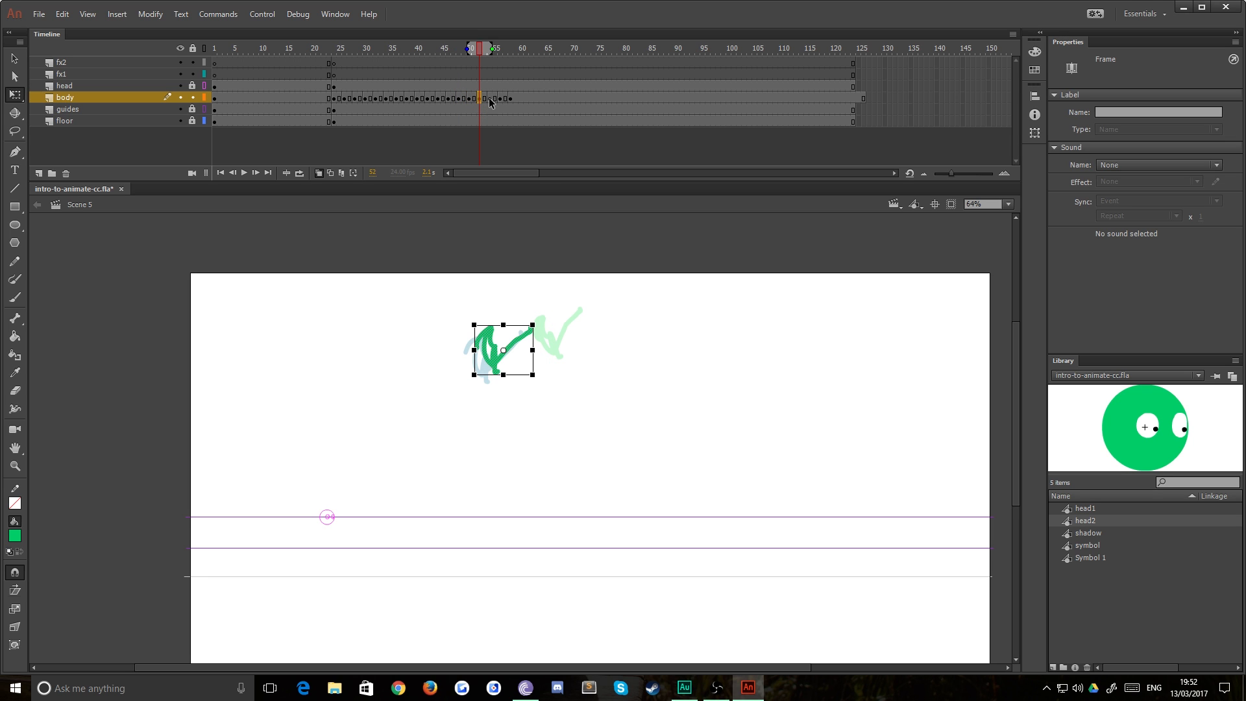
- Move the frame 54 body drawing left and down so it closely overlaps the frame 52 pose
{"action": "left_click", "coordinate": [490, 99]}
{"action": "key", "text": "shift+Left"}
{"action": "key", "text": "shift+Left"}
{"action": "key", "text": "shift+Left"}
{"action": "key", "text": "shift+Left"}
{"action": "key", "text": "shift+Left"}
{"action": "key", "text": "shift+Left"}
{"action": "key", "text": "shift+Left"}
{"action": "key", "text": "shift+Left"}
{"action": "key", "text": "shift+Left"}
{"action": "key", "text": "shift+Down"}
{"action": "key", "text": "shift+Left"}
{"action": "key", "text": "shift+Left"}
{"action": "key", "text": "shift+Down"}
{"action": "key", "text": "shift+Down"}
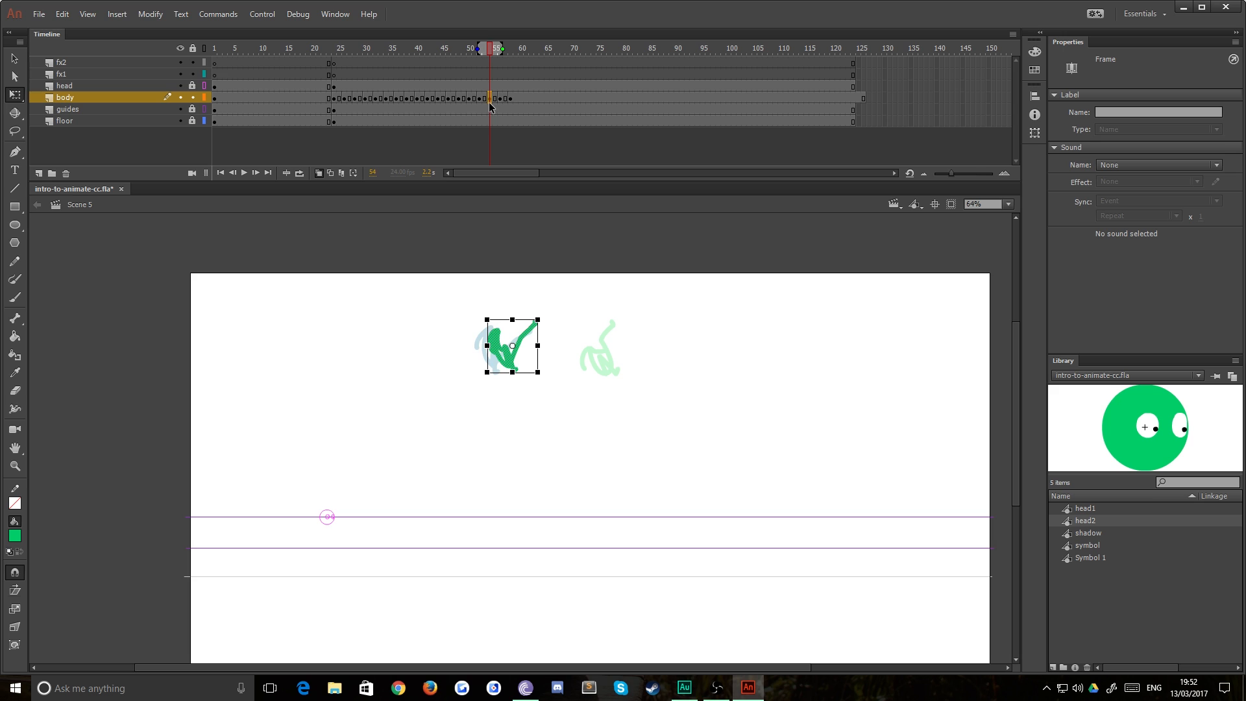
- Move the frame 56 body drawing left until it partly overlaps the frame 54 pose
{"action": "left_click", "coordinate": [501, 99]}
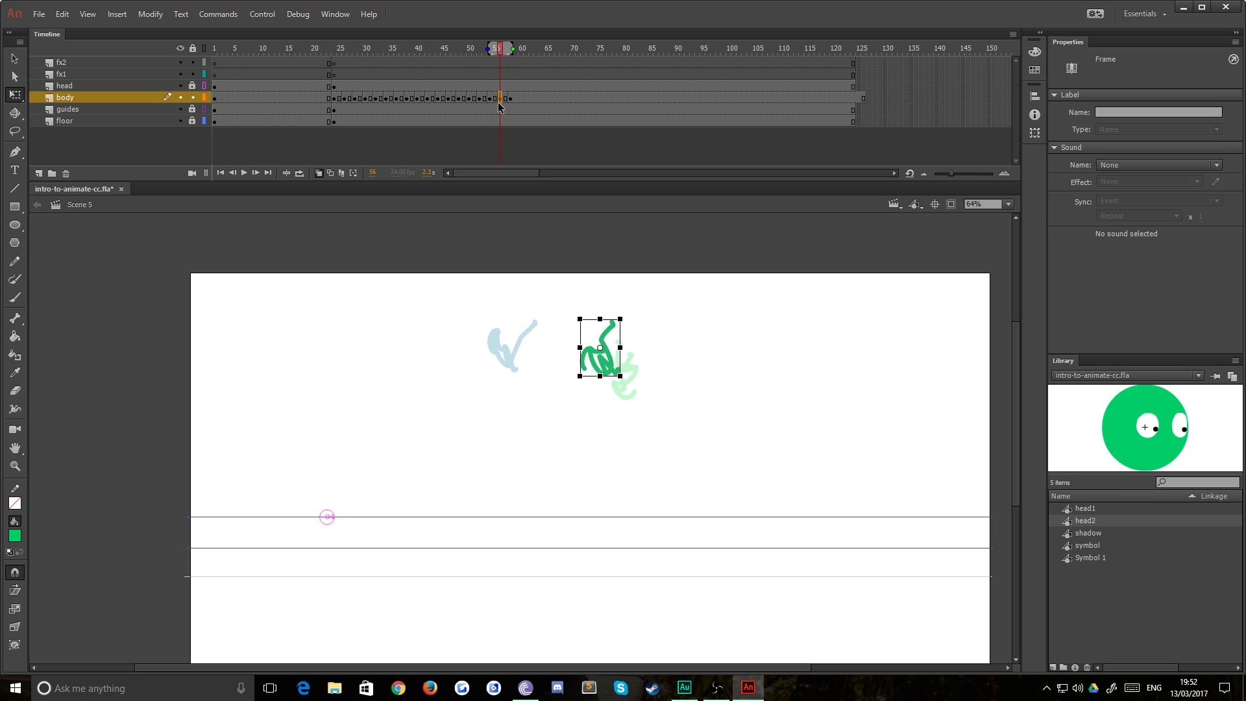
{"action": "key", "text": "shift+Left"}
{"action": "key", "text": "shift+Left"}
{"action": "key", "text": "shift+Left"}
{"action": "key", "text": "shift+Left"}
{"action": "key", "text": "shift+Left"}
{"action": "key", "text": "shift+Left"}
{"action": "key", "text": "shift+Left"}
{"action": "key", "text": "shift+Left"}
{"action": "key", "text": "shift+Left"}
{"action": "key", "text": "shift+Left"}
{"action": "key", "text": "shift+Left"}
{"action": "key", "text": "shift+Left"}
{"action": "key", "text": "shift+Left"}
{"action": "key", "text": "shift+Left"}
{"action": "key", "text": "shift+Left"}
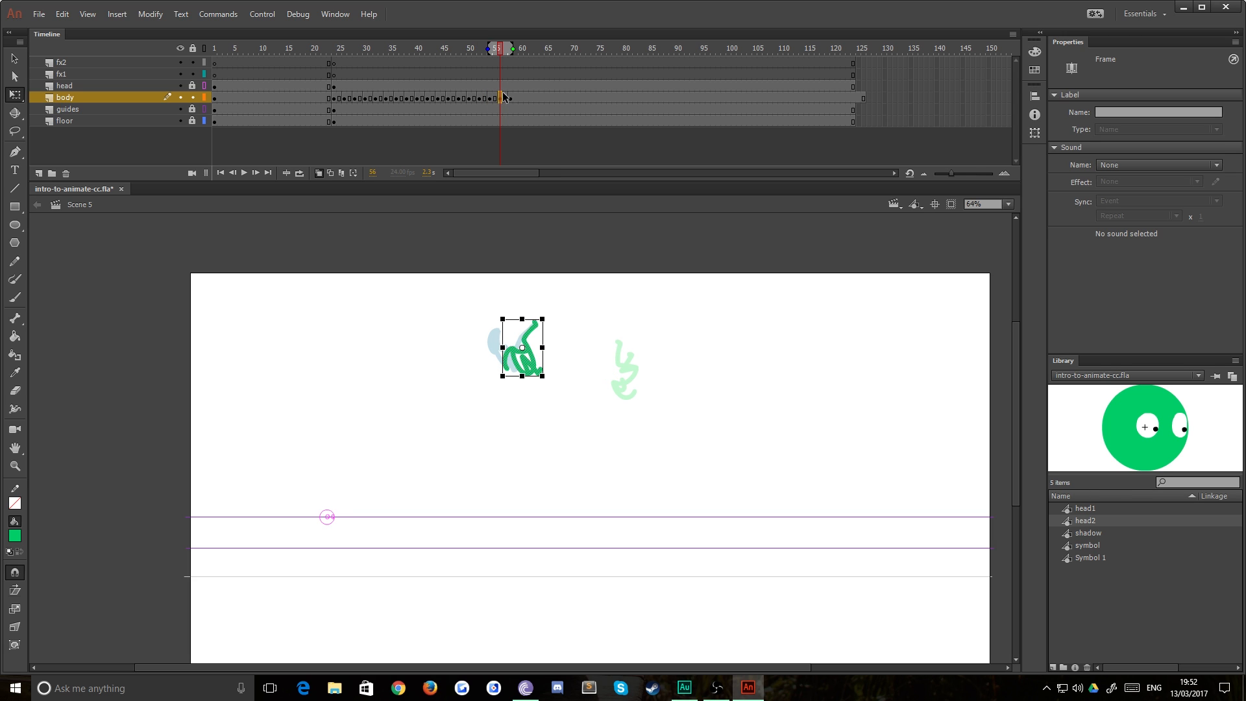
- Move the frame 58 falling pose left so it sits just beside the frame 56 pose
{"action": "left_click", "coordinate": [507, 98]}
{"action": "left_click", "coordinate": [511, 99]}
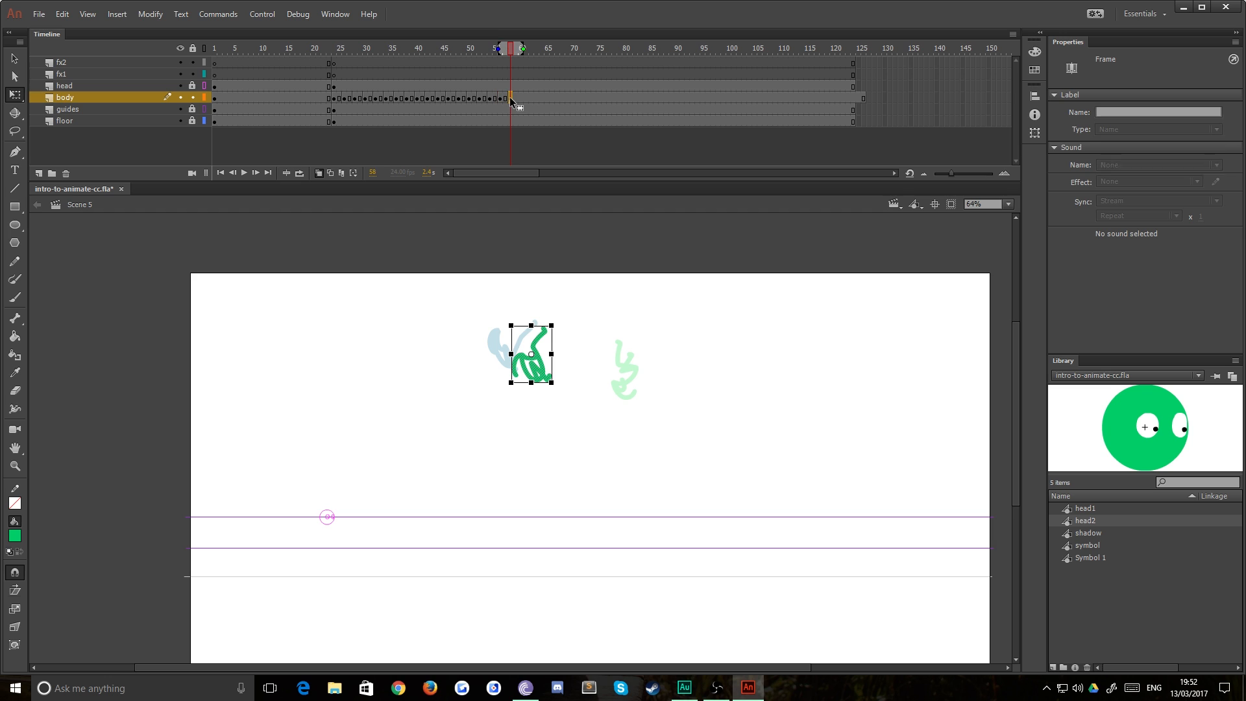
{"action": "key", "text": "shift+Left"}
{"action": "key", "text": "shift+Left"}
{"action": "key", "text": "shift+Left"}
{"action": "key", "text": "shift+Left"}
{"action": "key", "text": "shift+Left"}
{"action": "key", "text": "shift+Left"}
{"action": "key", "text": "shift+Left"}
{"action": "key", "text": "shift+Left"}
{"action": "key", "text": "shift+Left"}
{"action": "key", "text": "shift+Left"}
{"action": "key", "text": "shift+Left"}
{"action": "key", "text": "shift+Left"}
{"action": "key", "text": "shift+Left"}
{"action": "key", "text": "shift+Left"}
{"action": "key", "text": "shift+Left"}
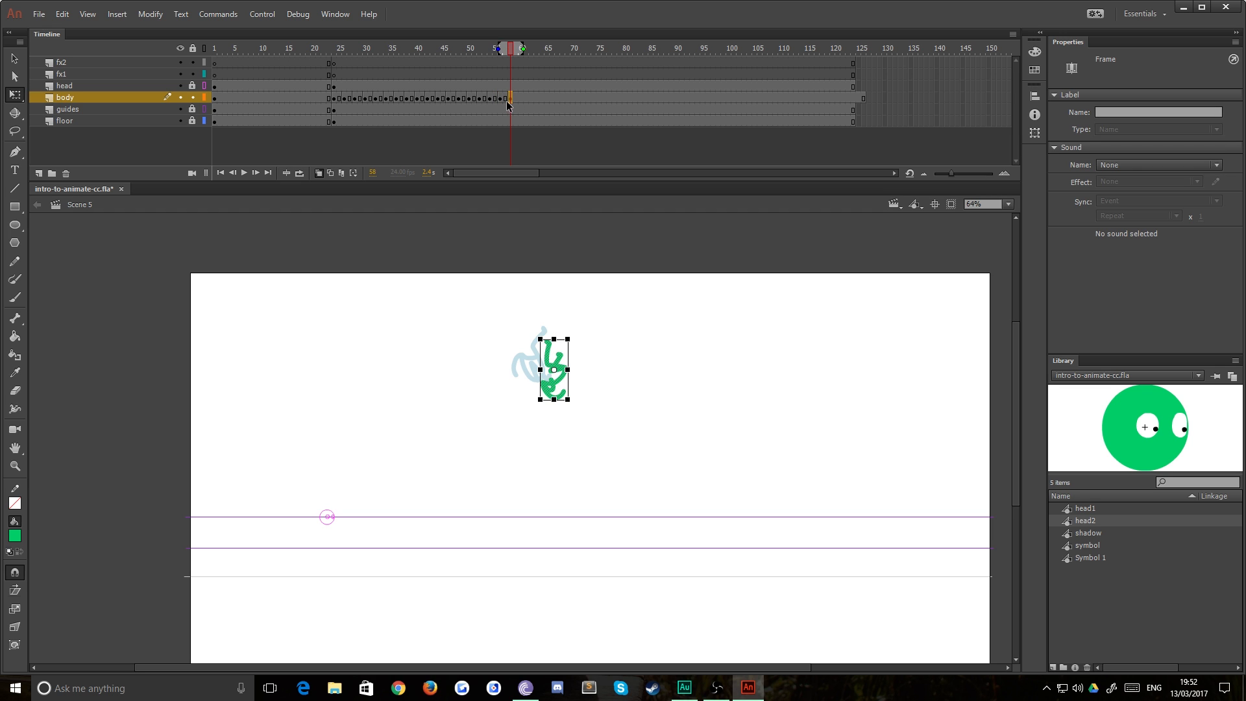
- Play back the jump from around frame 24 to review the tightened spacing
{"action": "left_click", "coordinate": [341, 86]}
{"action": "key", "text": "Return"}
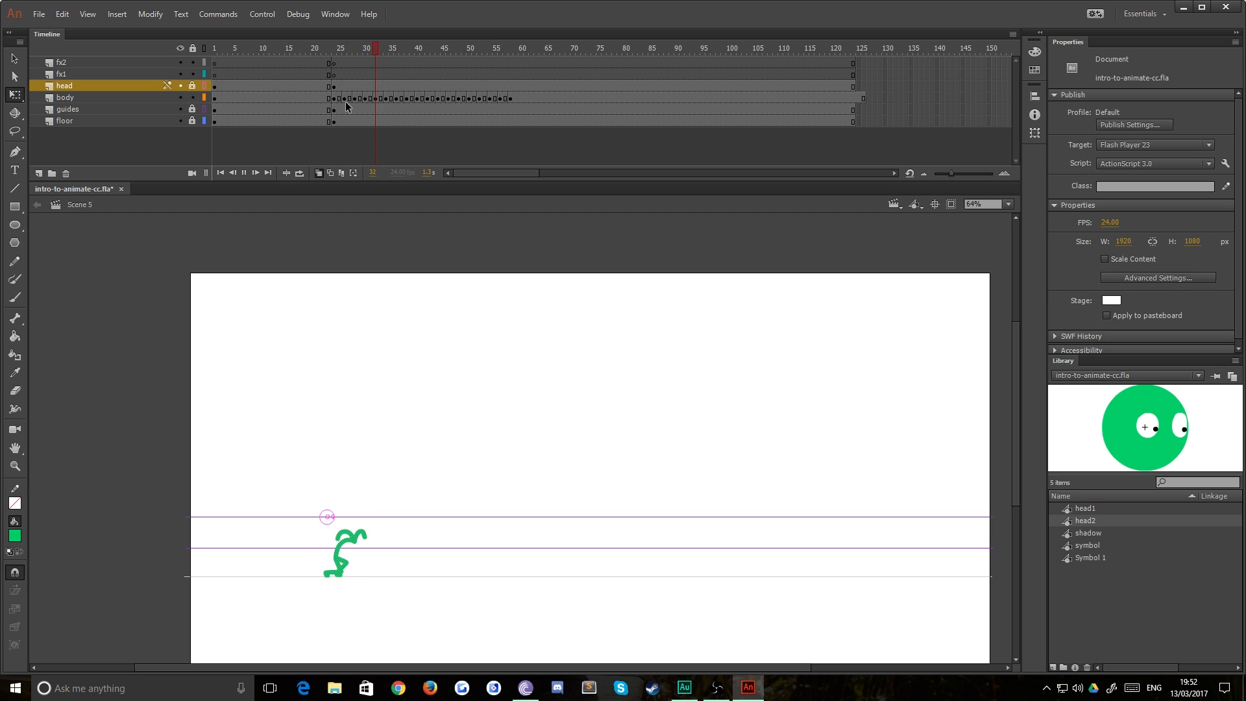
{"action": "left_click", "coordinate": [381, 66]}
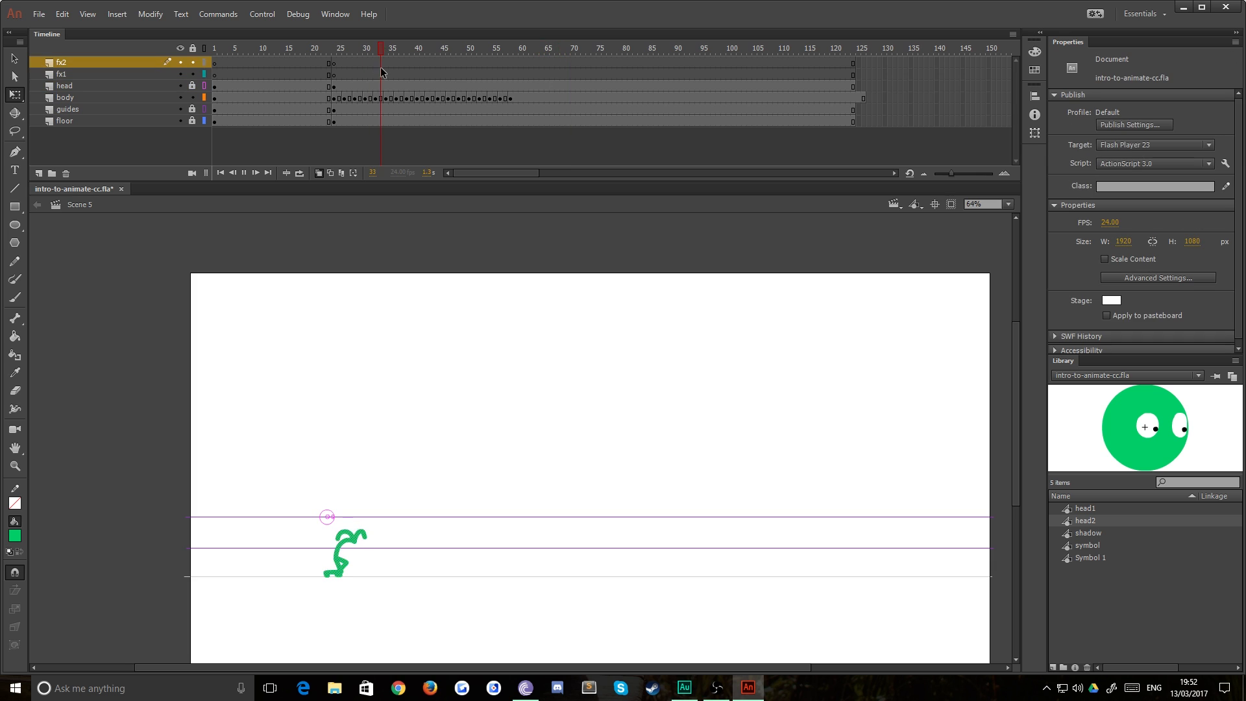
{"action": "key", "text": "Return"}
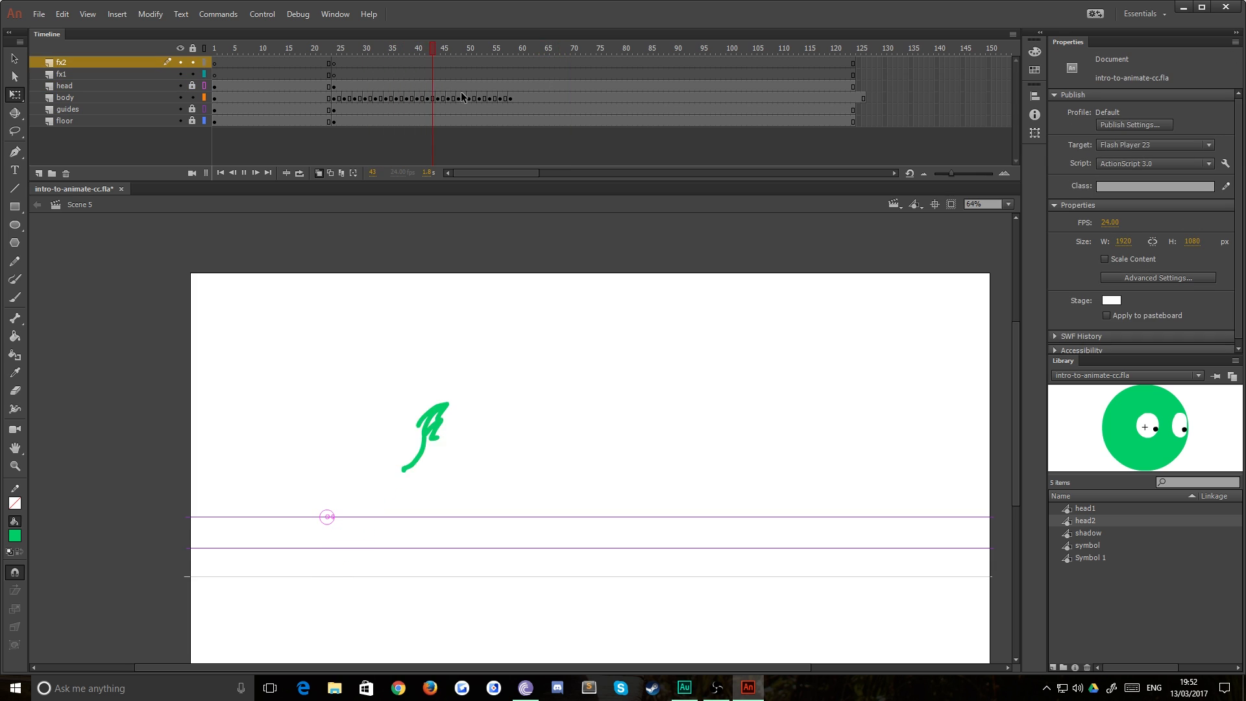
- Add a blank keyframe at frame 60 on the body layer and brush a curled tumbling pose overlapping the frame 58 head end
{"action": "left_click", "coordinate": [521, 96]}
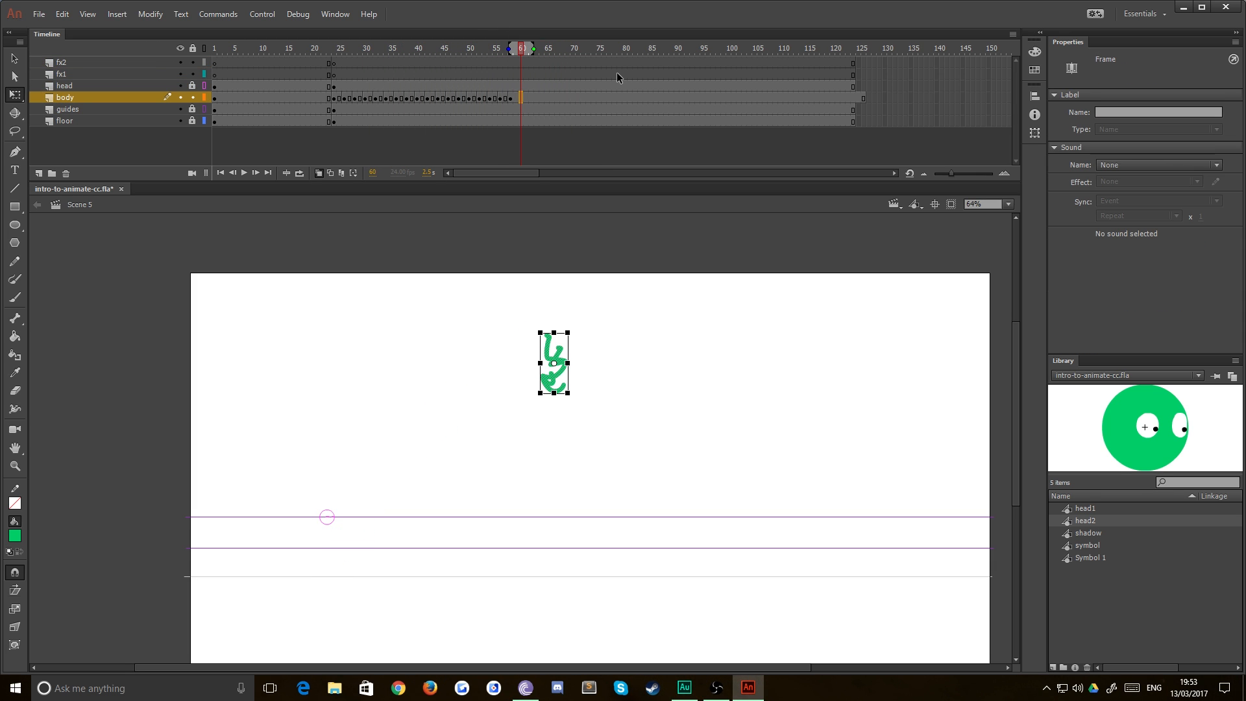
{"action": "key", "text": "ctrl+equal"}
{"action": "key", "text": "ctrl+equal"}
{"action": "left_click_drag", "start_coordinate": [456, 506], "coordinate": [422, 418]}
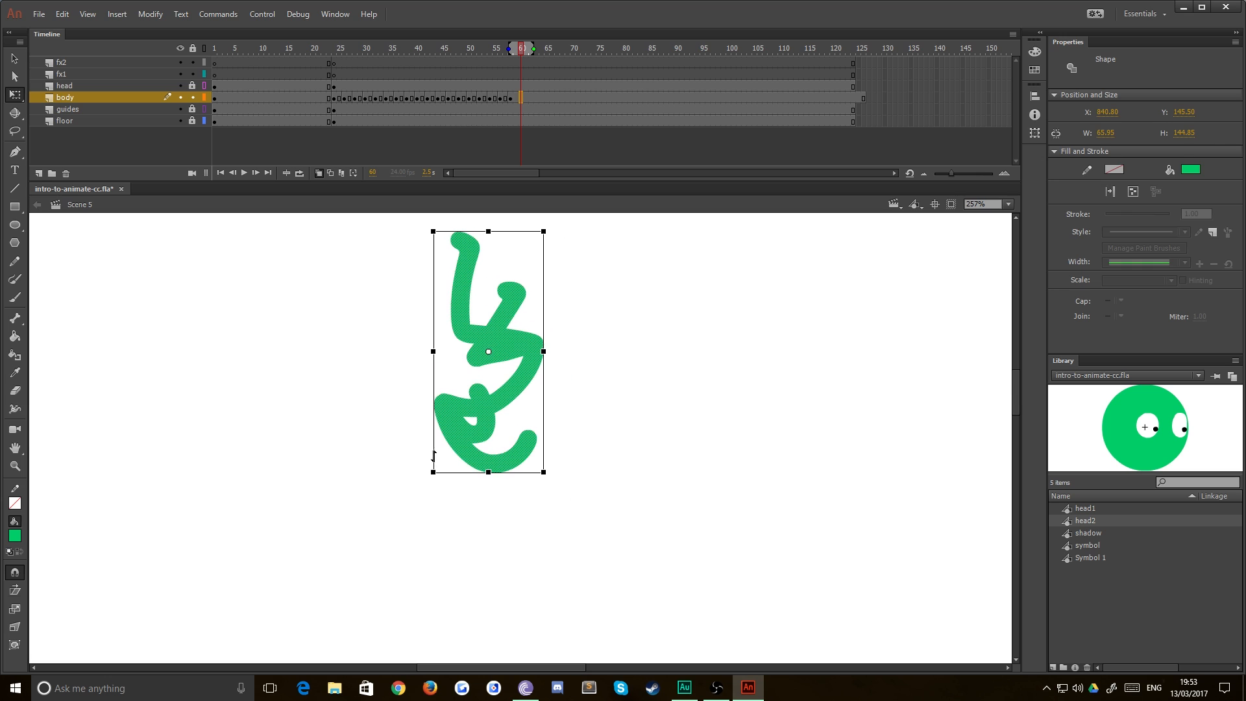
{"action": "left_click", "coordinate": [492, 517]}
{"action": "key", "text": "b"}
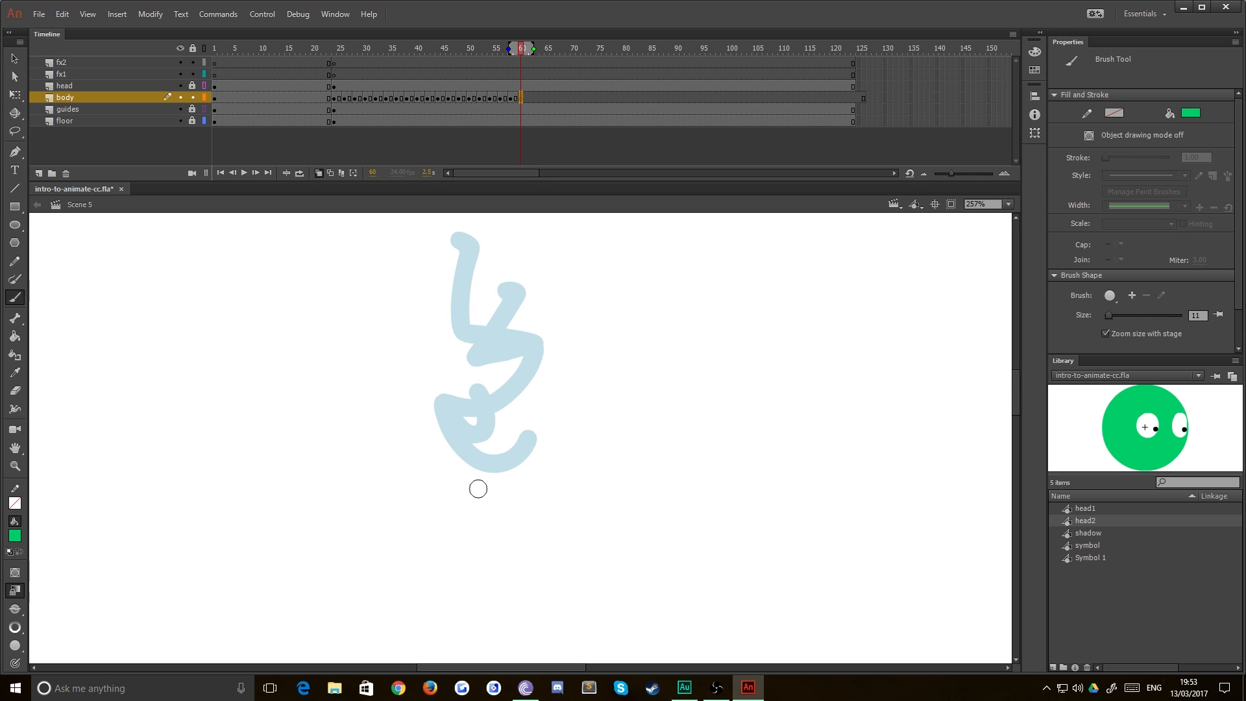
{"action": "mouse_move", "coordinate": [474, 488]}
{"action": "left_mouse_down"}
{"action": "mouse_move", "coordinate": [515, 466]}
{"action": "mouse_move", "coordinate": [526, 430]}
{"action": "mouse_move", "coordinate": [512, 408]}
{"action": "mouse_move", "coordinate": [487, 399]}
{"action": "mouse_move", "coordinate": [452, 415]}
{"action": "mouse_move", "coordinate": [431, 499]}
{"action": "mouse_move", "coordinate": [383, 436]}
{"action": "left_mouse_up"}
{"action": "mouse_move", "coordinate": [471, 407]}
{"action": "left_mouse_down"}
{"action": "mouse_move", "coordinate": [477, 450]}
{"action": "mouse_move", "coordinate": [421, 395]}
{"action": "mouse_move", "coordinate": [406, 406]}
{"action": "left_mouse_up"}
{"action": "left_click_drag", "start_coordinate": [476, 489], "coordinate": [565, 458]}
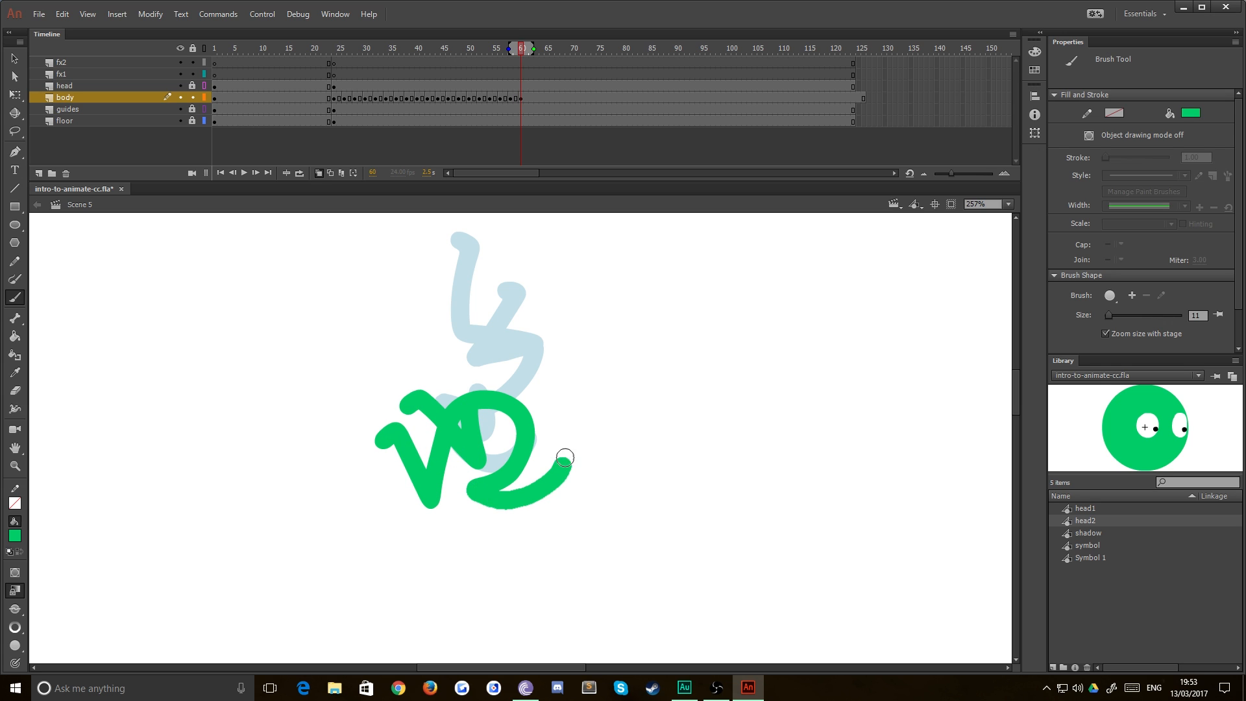
{"action": "mouse_move", "coordinate": [478, 490]}
{"action": "left_mouse_down"}
{"action": "mouse_move", "coordinate": [503, 427]}
{"action": "mouse_move", "coordinate": [511, 461]}
{"action": "left_mouse_up"}
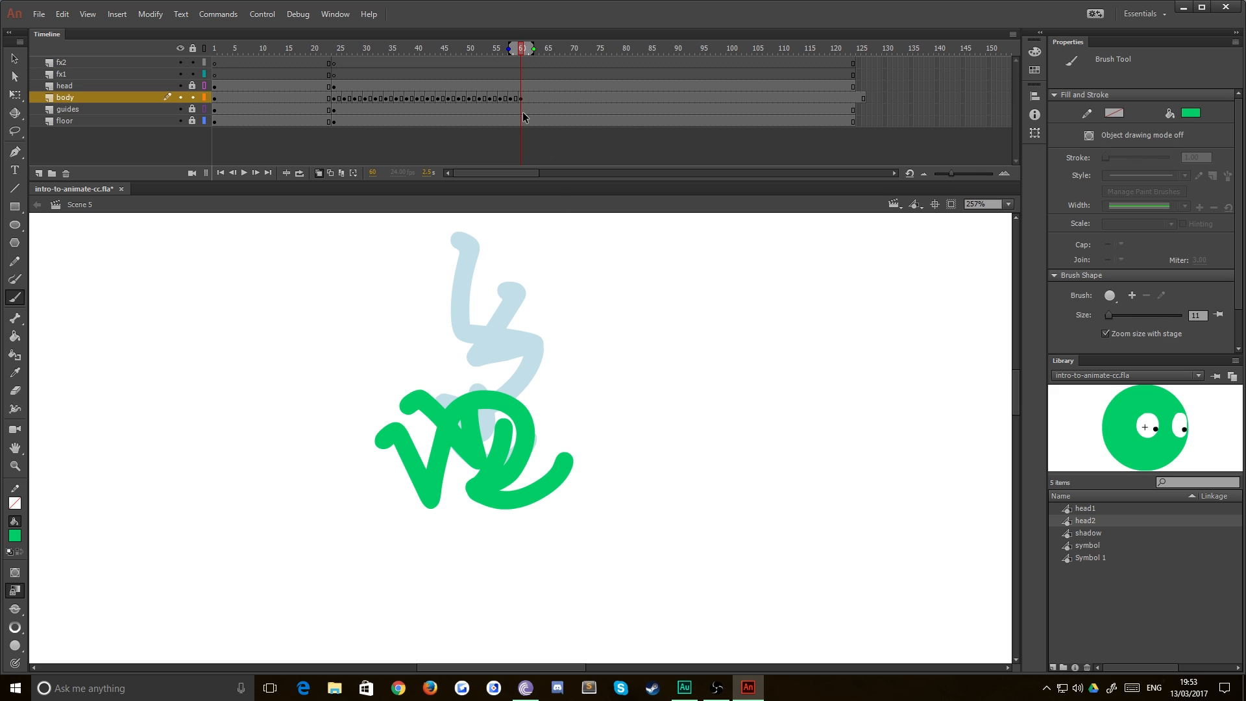
- Add a blank keyframe at frame 62 and brush a falling pose with raised arms and bent legs, below the frame 60 pose
{"action": "left_click", "coordinate": [533, 96]}
{"action": "key", "text": "F7"}
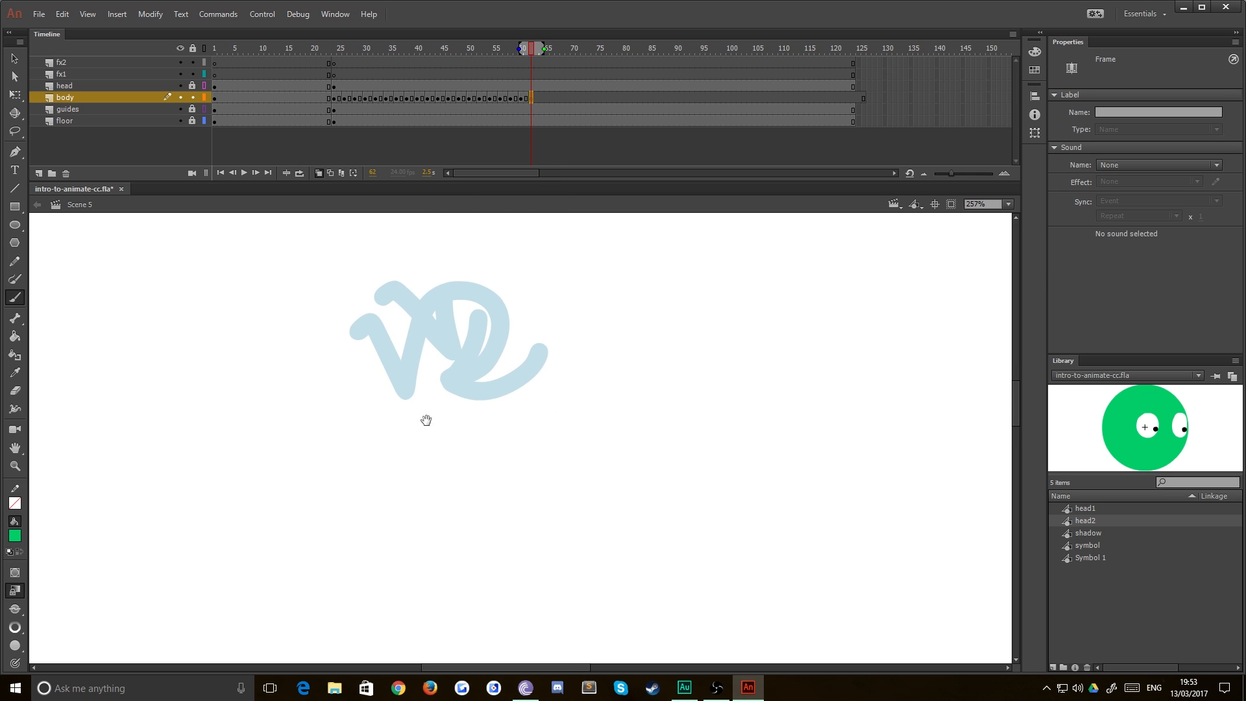
{"action": "left_click_drag", "start_coordinate": [536, 457], "coordinate": [497, 371]}
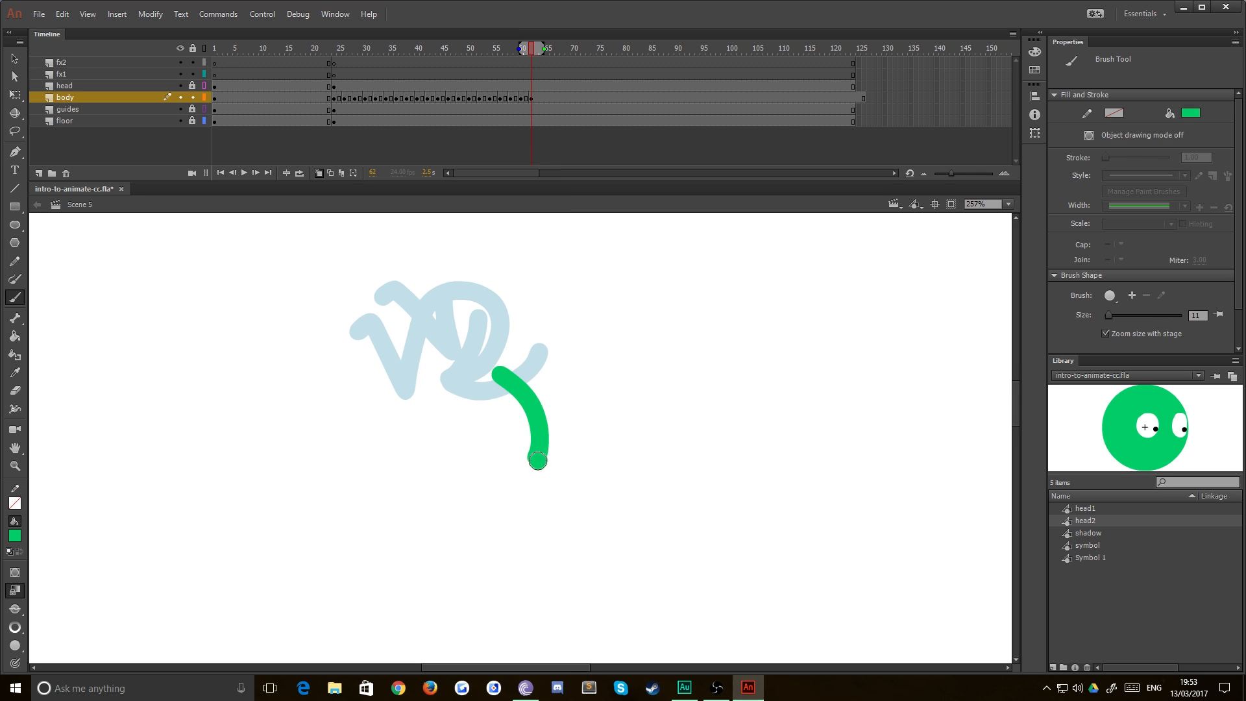
{"action": "left_click_drag", "start_coordinate": [534, 460], "coordinate": [575, 383]}
{"action": "mouse_move", "coordinate": [533, 459]}
{"action": "left_mouse_down"}
{"action": "mouse_move", "coordinate": [488, 417]}
{"action": "mouse_move", "coordinate": [446, 439]}
{"action": "mouse_move", "coordinate": [452, 485]}
{"action": "mouse_move", "coordinate": [486, 503]}
{"action": "mouse_move", "coordinate": [470, 505]}
{"action": "mouse_move", "coordinate": [528, 505]}
{"action": "mouse_move", "coordinate": [455, 538]}
{"action": "mouse_move", "coordinate": [463, 546]}
{"action": "mouse_move", "coordinate": [494, 461]}
{"action": "mouse_move", "coordinate": [432, 537]}
{"action": "left_mouse_up"}
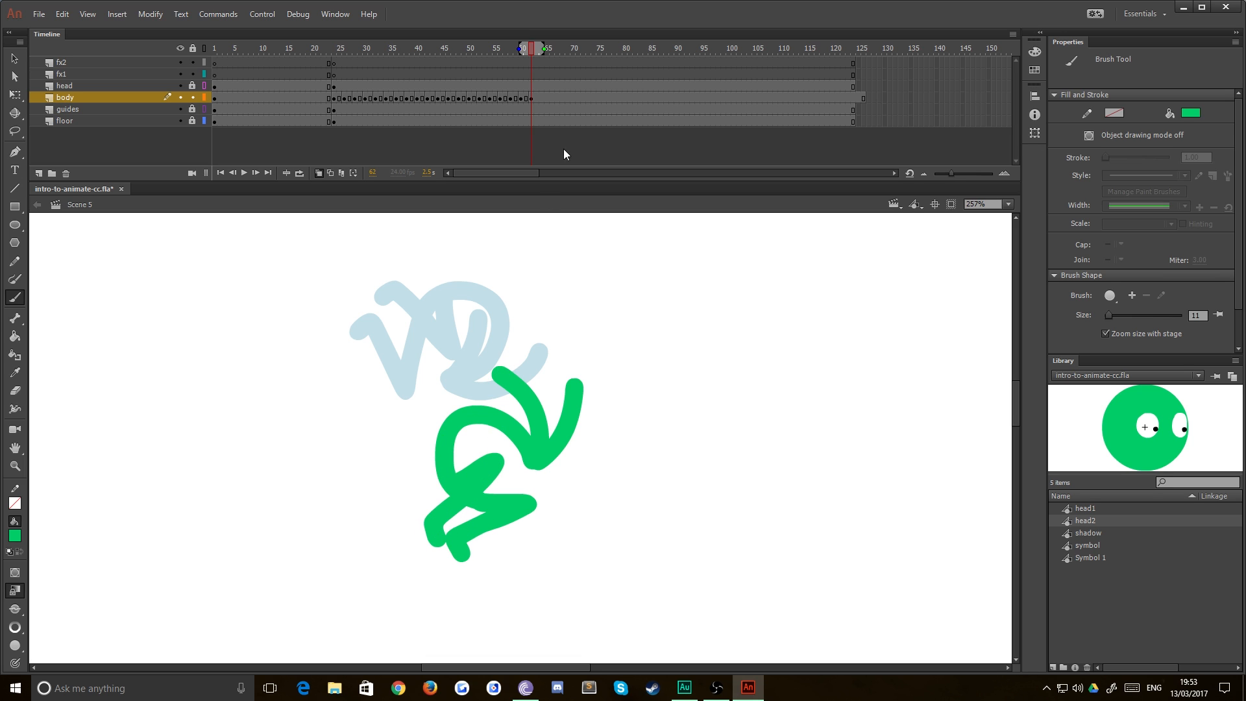
- Add a blank keyframe at frame 64 on the body layer and brush a falling pose with raised arms and one leg reaching down
{"action": "key", "text": "F7"}
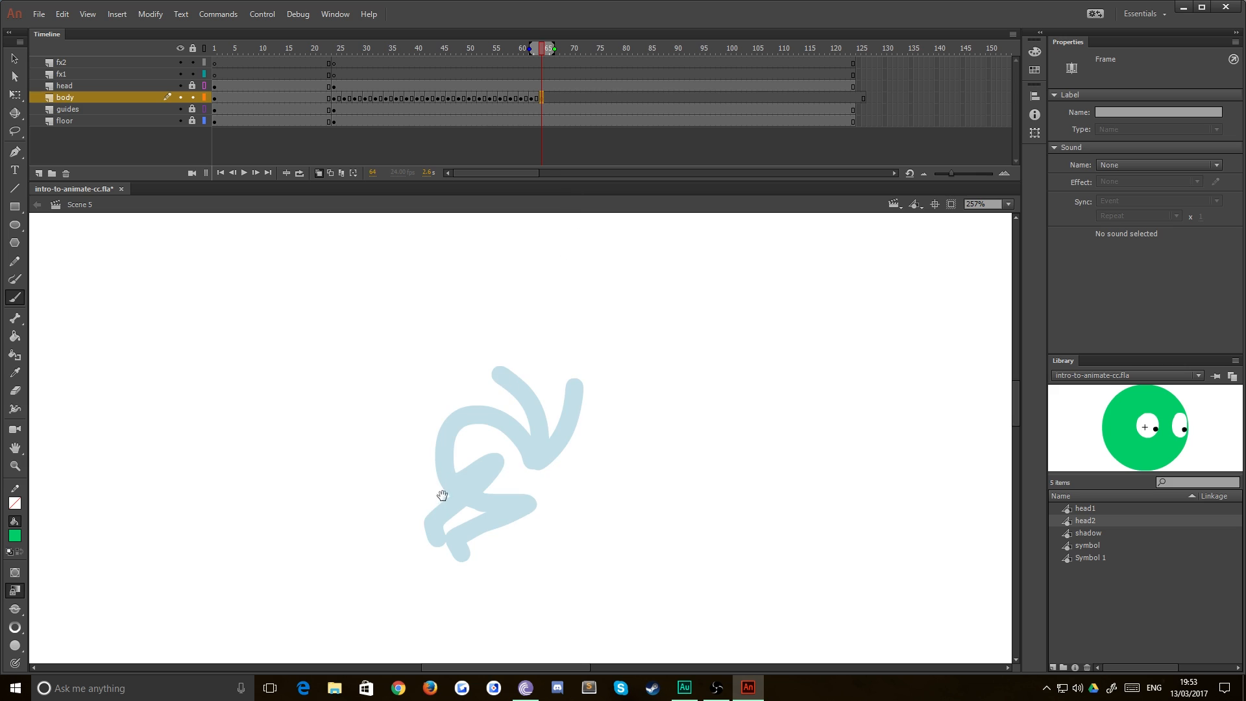
{"action": "scroll", "coordinate": [480, 474], "scroll_direction": "down", "scroll_amount": 3}
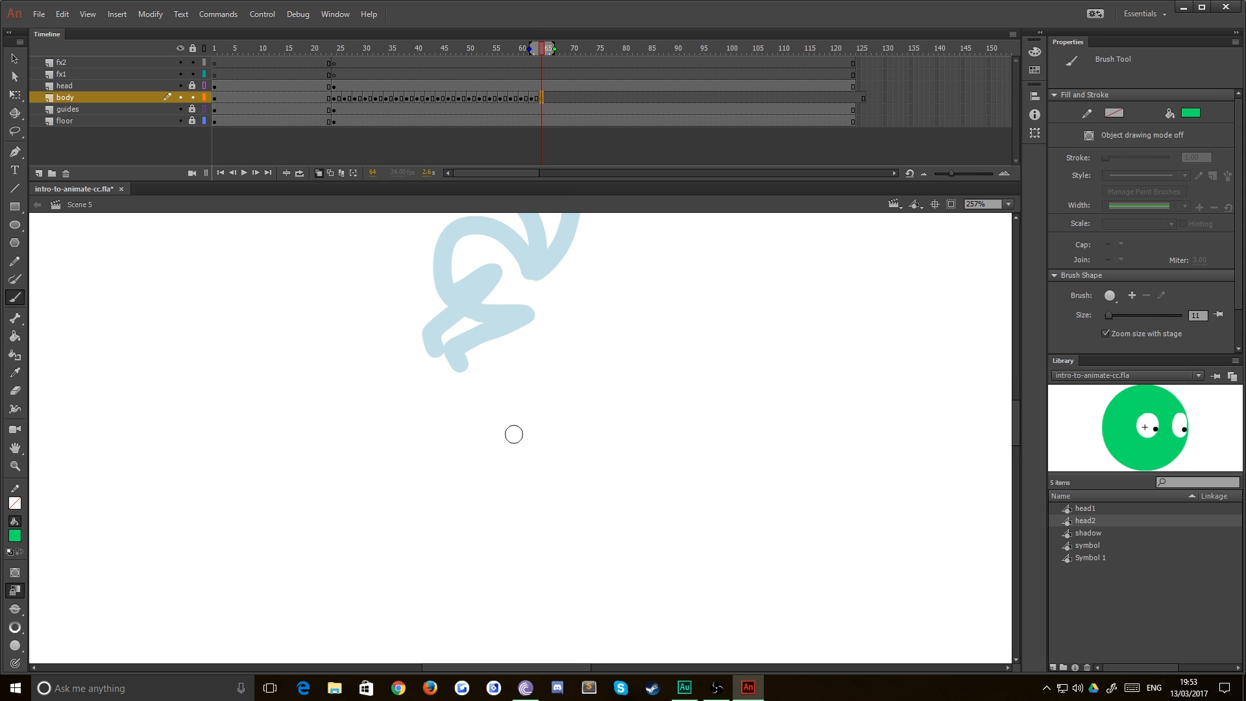
{"action": "mouse_move", "coordinate": [508, 417]}
{"action": "left_mouse_down"}
{"action": "mouse_move", "coordinate": [569, 436]}
{"action": "mouse_move", "coordinate": [515, 477]}
{"action": "left_mouse_up"}
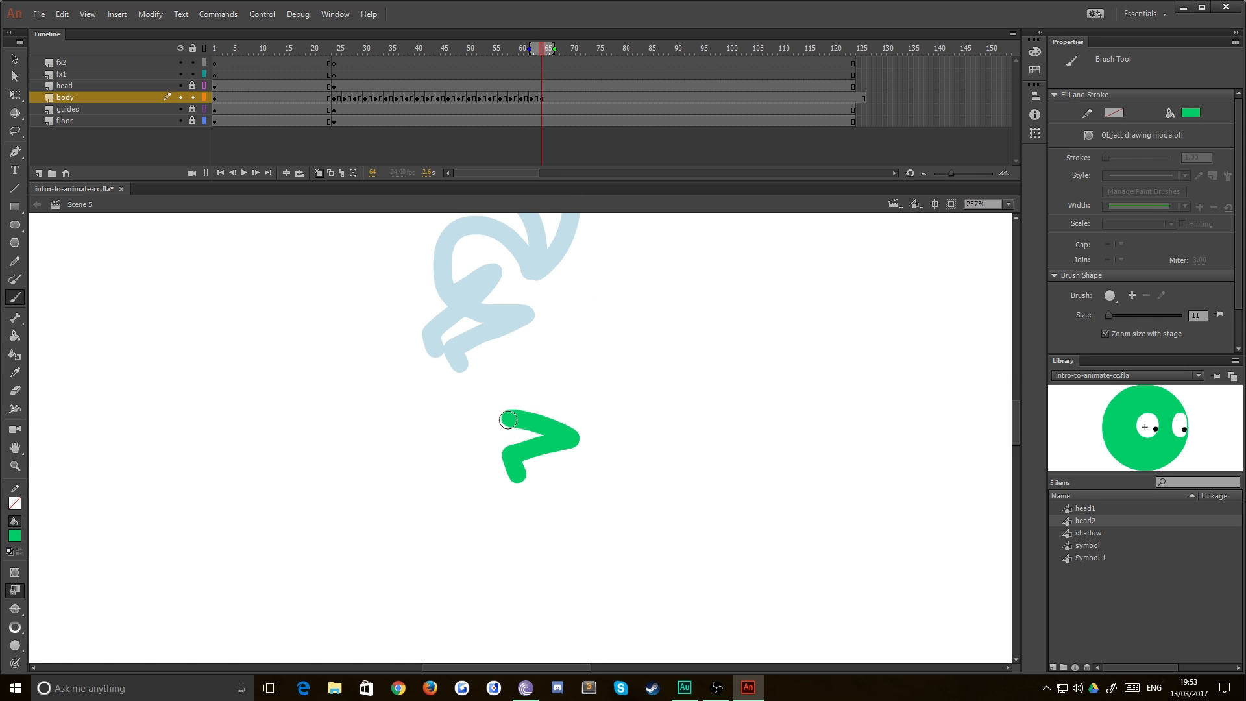
{"action": "mouse_move", "coordinate": [508, 420]}
{"action": "left_mouse_down"}
{"action": "mouse_move", "coordinate": [574, 483]}
{"action": "mouse_move", "coordinate": [529, 561]}
{"action": "mouse_move", "coordinate": [540, 585]}
{"action": "left_mouse_up"}
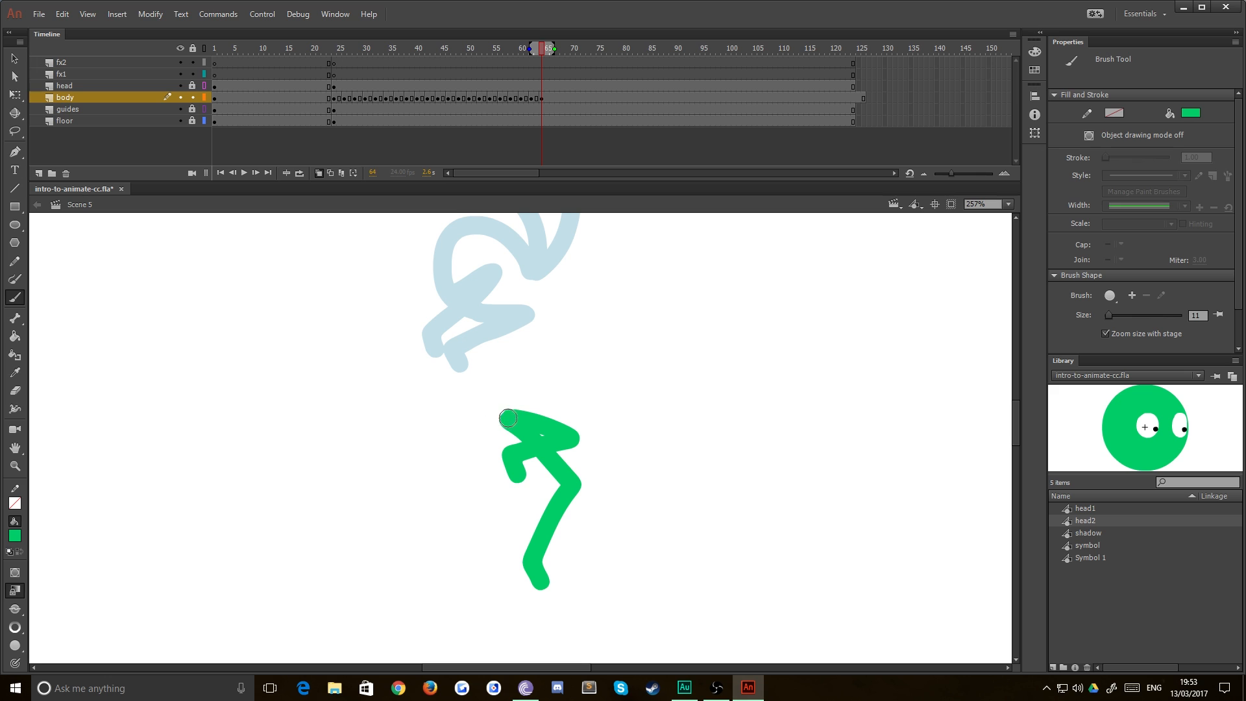
{"action": "mouse_move", "coordinate": [509, 417]}
{"action": "left_mouse_down"}
{"action": "mouse_move", "coordinate": [506, 328]}
{"action": "mouse_move", "coordinate": [534, 283]}
{"action": "mouse_move", "coordinate": [515, 365]}
{"action": "mouse_move", "coordinate": [550, 274]}
{"action": "left_mouse_up"}
{"action": "left_click_drag", "start_coordinate": [524, 366], "coordinate": [474, 271]}
- Add a blank keyframe at frame 66 and brush a stretched falling pose with one straight leg, one bent leg and both arms raised
{"action": "left_click", "coordinate": [552, 99]}
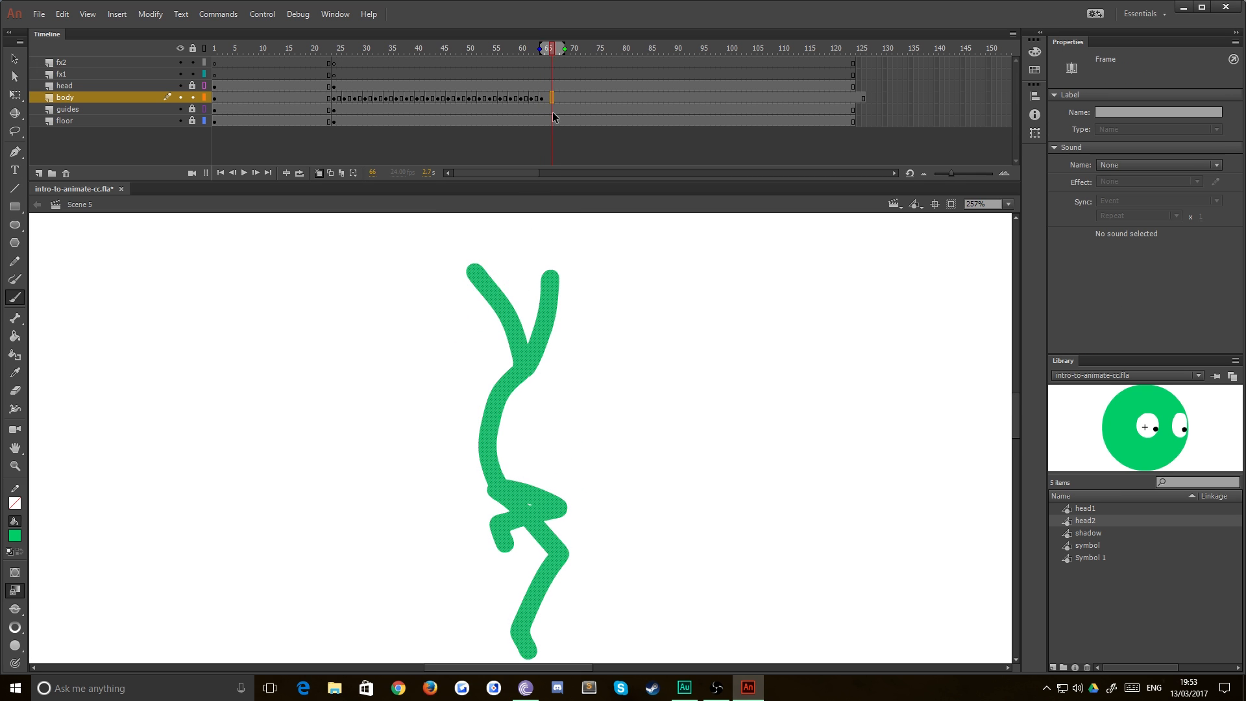
{"action": "key", "text": "F7"}
{"action": "key", "text": "ctrl+2"}
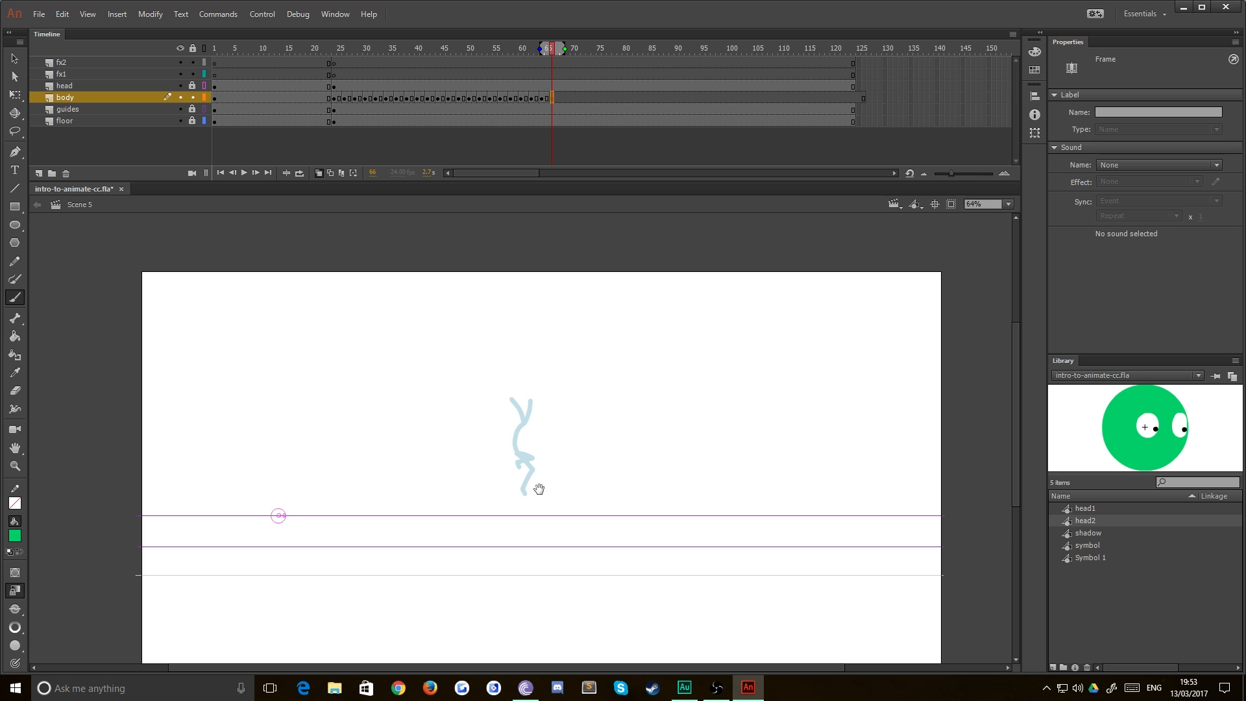
{"action": "key", "text": "ctrl+equal"}
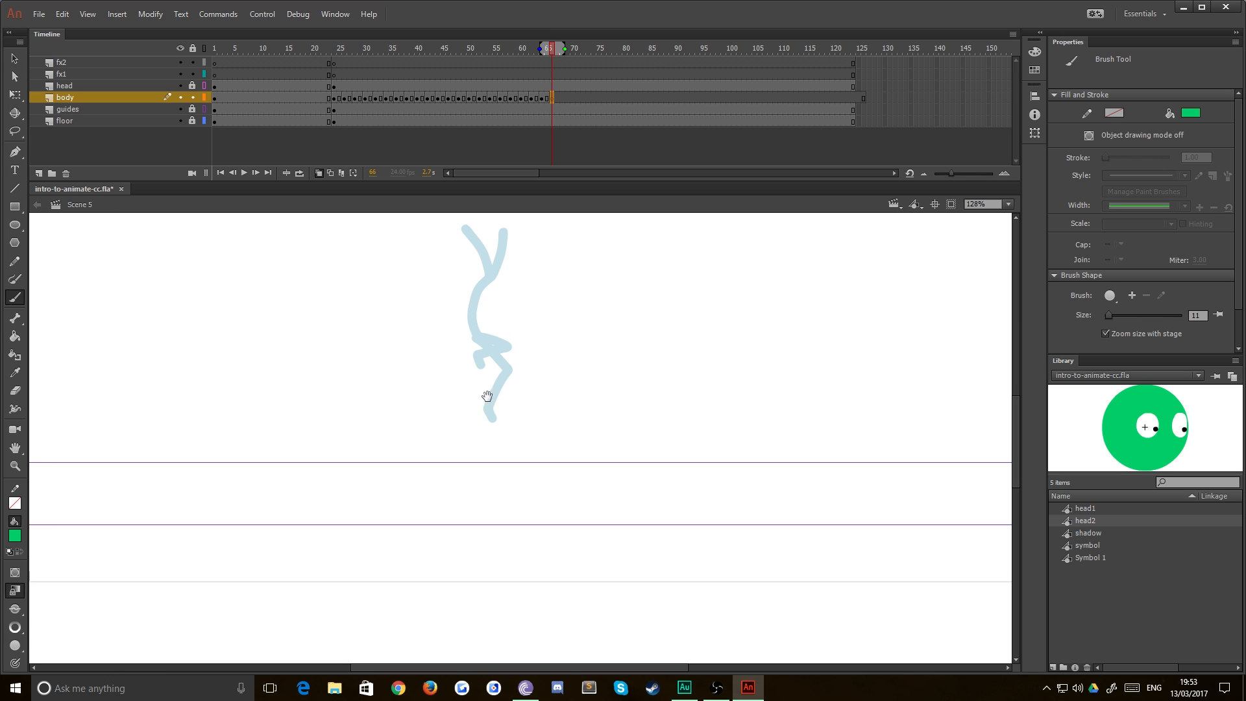
{"action": "mouse_move", "coordinate": [487, 396]}
{"action": "left_mouse_down"}
{"action": "mouse_move", "coordinate": [439, 401]}
{"action": "mouse_move", "coordinate": [462, 437]}
{"action": "mouse_move", "coordinate": [468, 504]}
{"action": "left_mouse_up"}
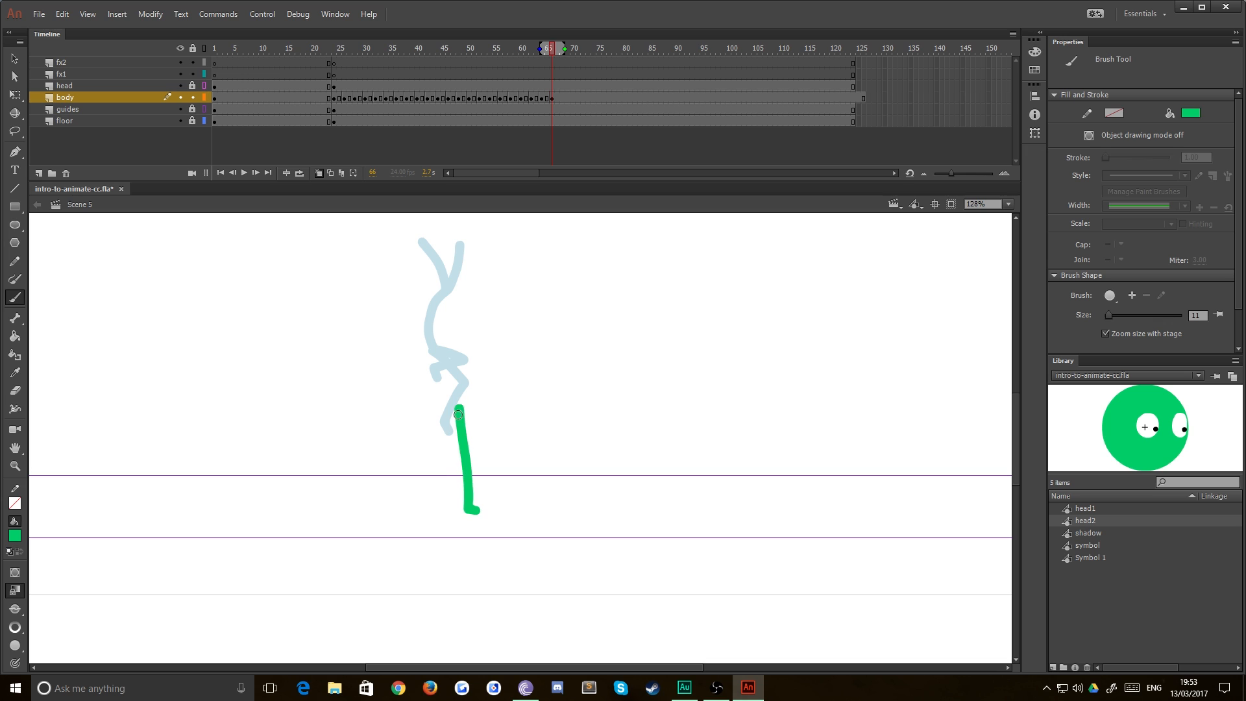
{"action": "left_click_drag", "start_coordinate": [460, 407], "coordinate": [461, 448]}
{"action": "left_click_drag", "start_coordinate": [454, 397], "coordinate": [448, 332]}
{"action": "mouse_move", "coordinate": [419, 292]}
{"action": "left_mouse_down"}
{"action": "mouse_move", "coordinate": [450, 336]}
{"action": "mouse_move", "coordinate": [450, 277]}
{"action": "left_mouse_up"}
{"action": "left_click_drag", "start_coordinate": [420, 288], "coordinate": [443, 317]}
{"action": "key", "text": "ctrl+z"}
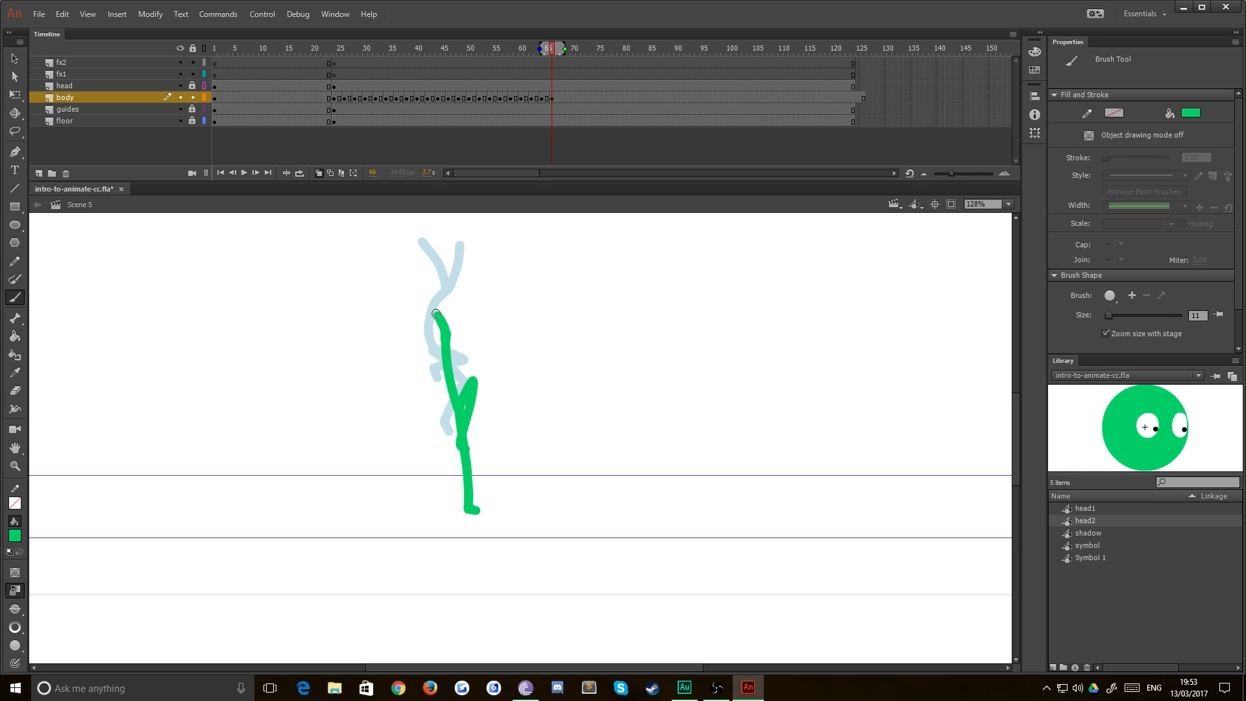
{"action": "left_click_drag", "start_coordinate": [436, 314], "coordinate": [410, 284]}
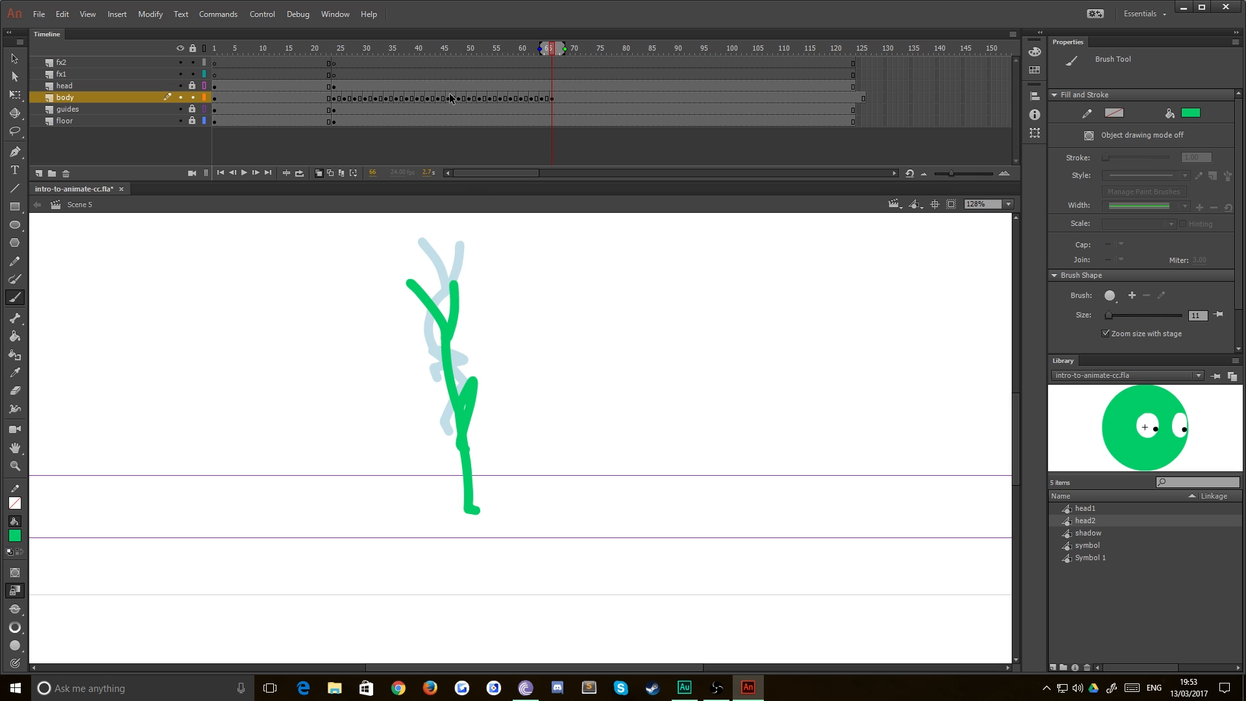
- Play back the jump from around frame 24 to review the newly drawn fall
{"action": "left_click", "coordinate": [338, 85]}
{"action": "key", "text": "ctrl+minus"}
{"action": "key", "text": "Return"}
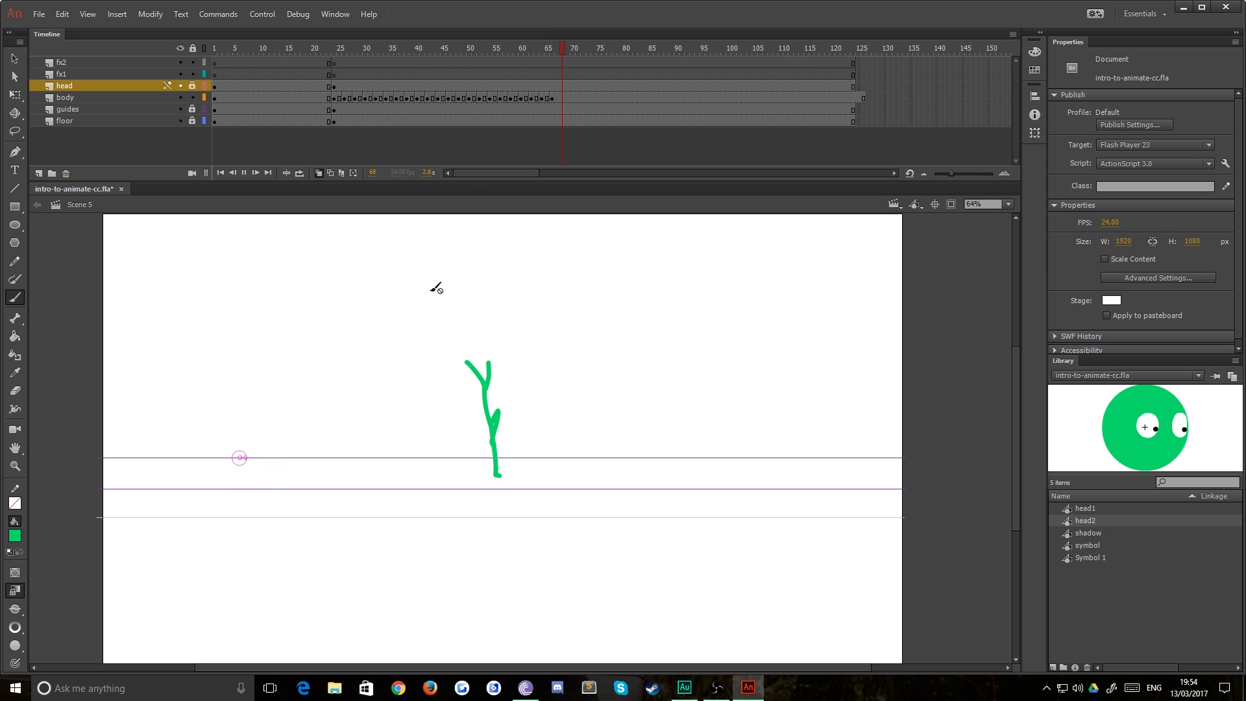
- Add a blank keyframe at frame 68 on the body layer and brush an upright landing pose with one foot touching the floor line
{"action": "left_click", "coordinate": [551, 101]}
{"action": "left_click", "coordinate": [562, 102]}
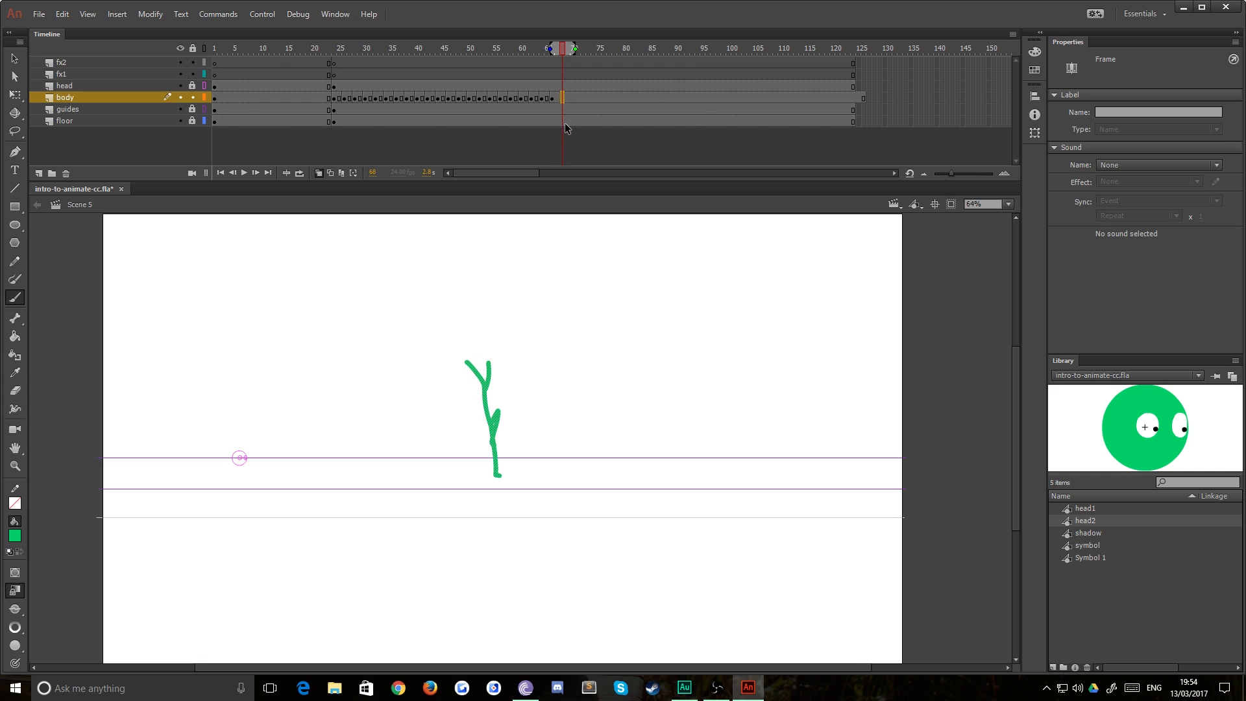
{"action": "key", "text": "F7"}
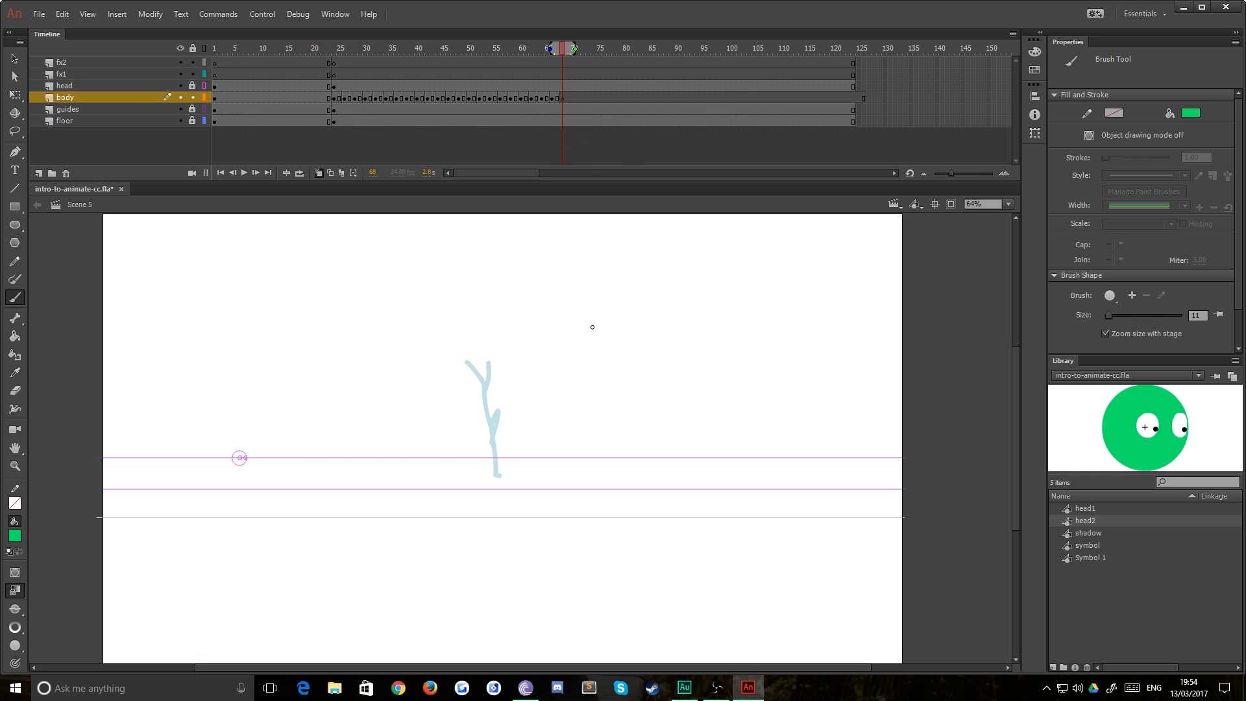
{"action": "key", "text": "ctrl+equal"}
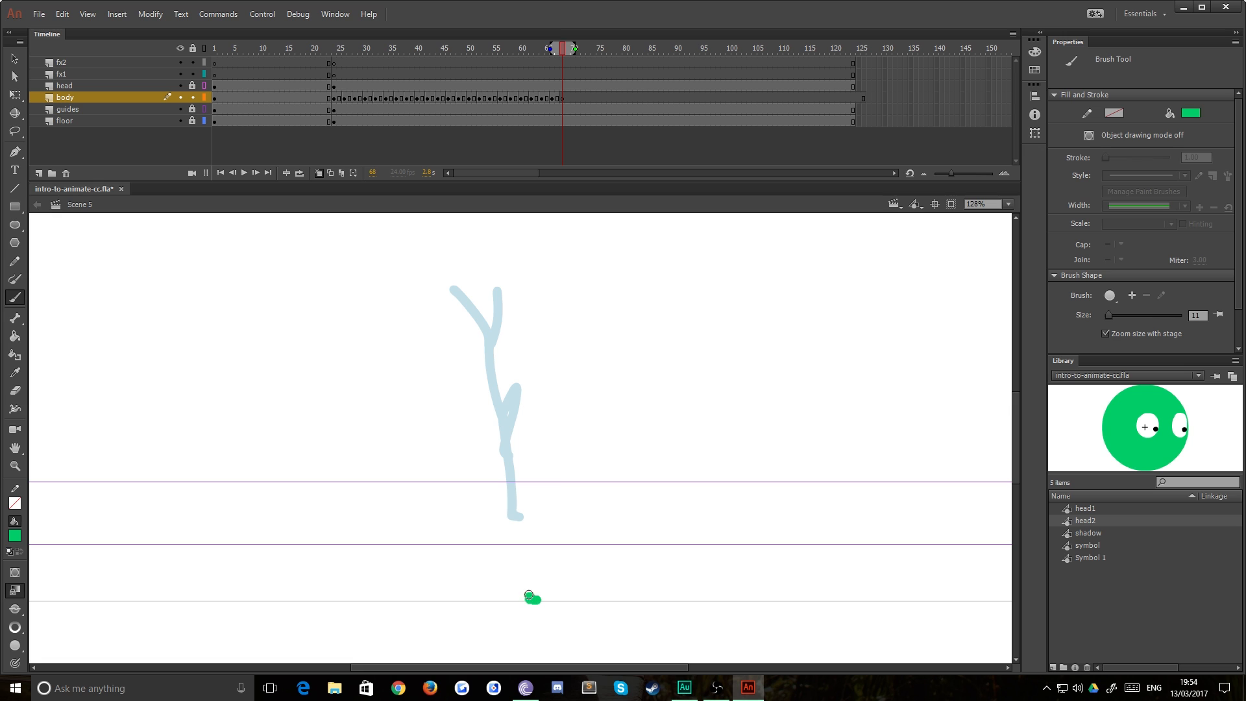
{"action": "left_click_drag", "start_coordinate": [529, 594], "coordinate": [485, 396]}
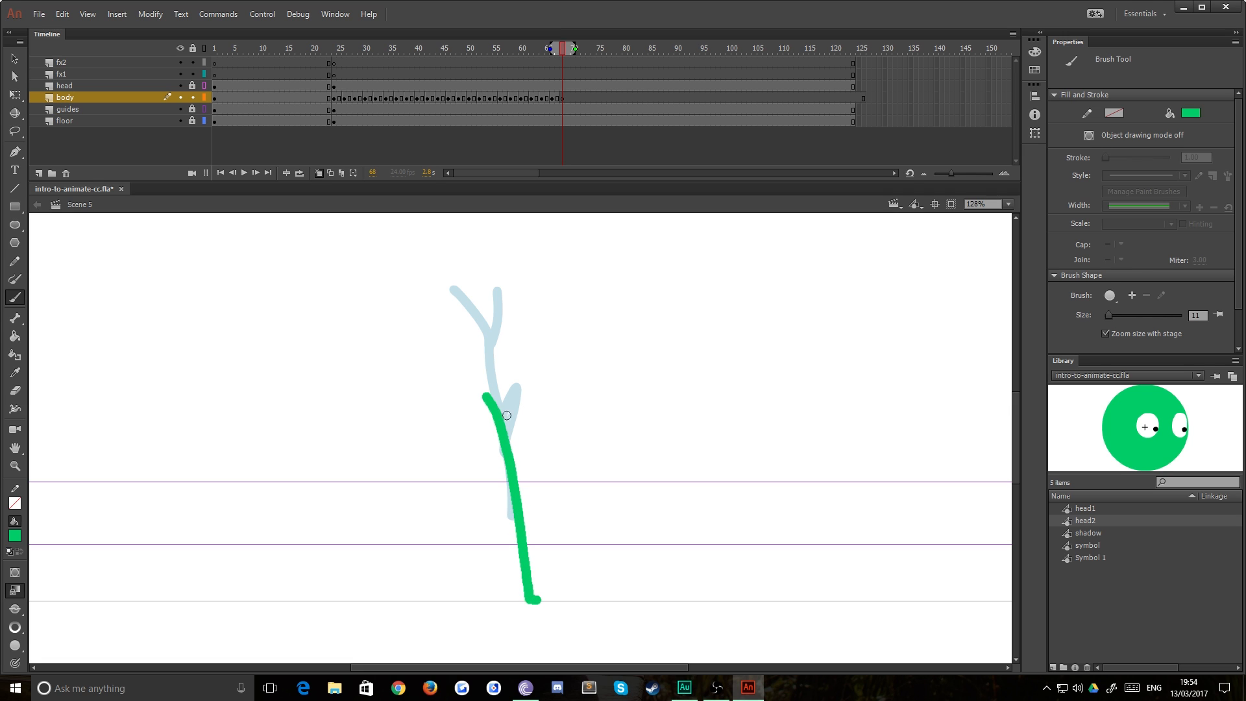
{"action": "left_click_drag", "start_coordinate": [511, 447], "coordinate": [514, 409]}
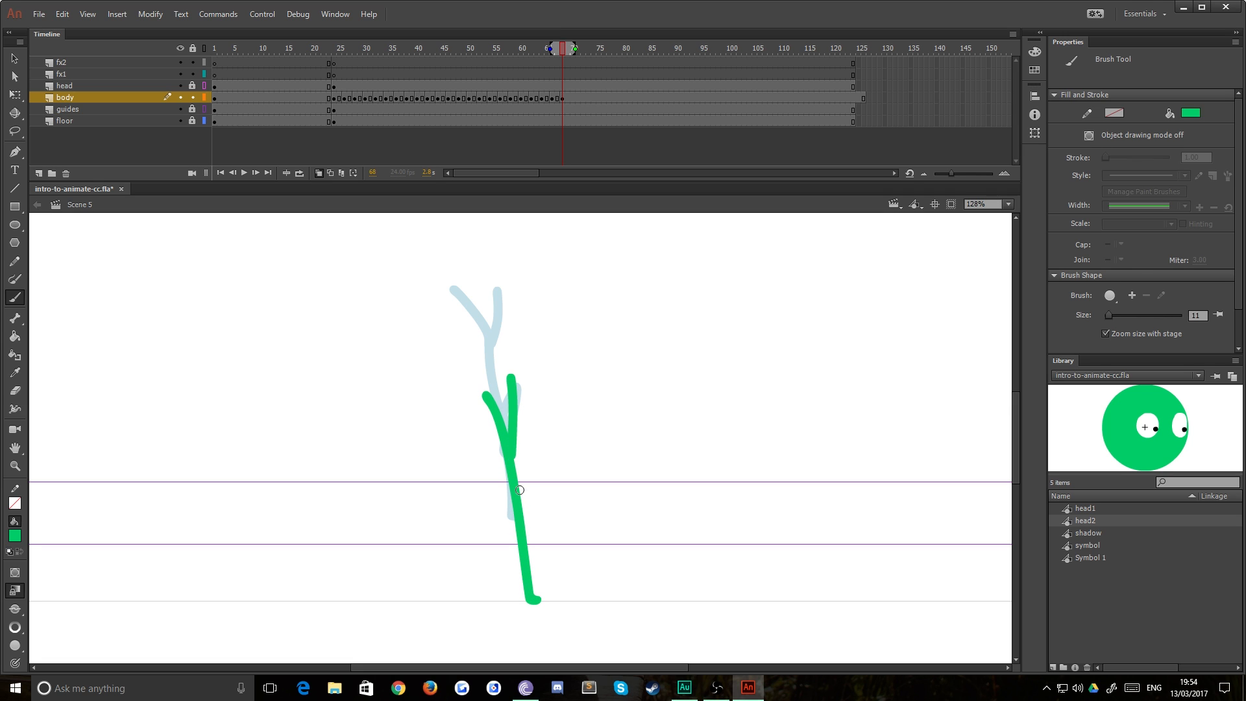
{"action": "mouse_move", "coordinate": [520, 518]}
{"action": "left_mouse_down"}
{"action": "mouse_move", "coordinate": [532, 483]}
{"action": "mouse_move", "coordinate": [530, 543]}
{"action": "left_mouse_up"}
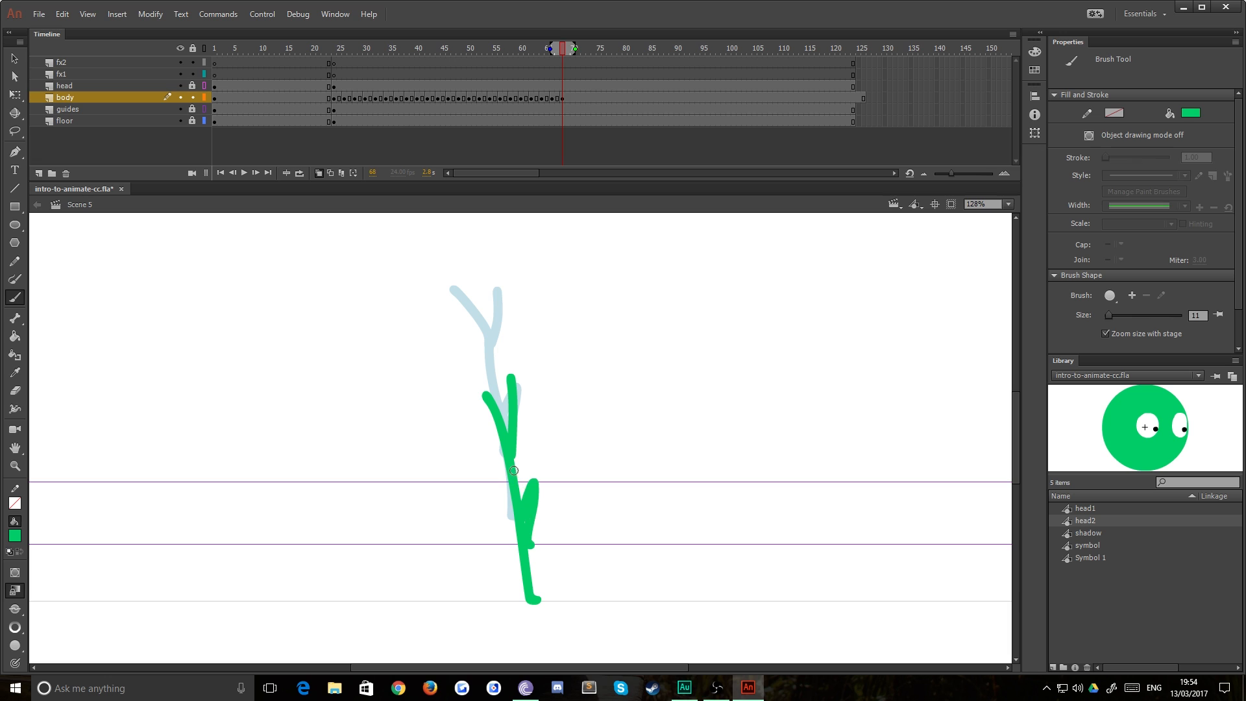
- Add a blank keyframe at frame 70 and brush a compressed crouch with a curled back, both feet on the floor line and arms forward
{"action": "left_click", "coordinate": [570, 98]}
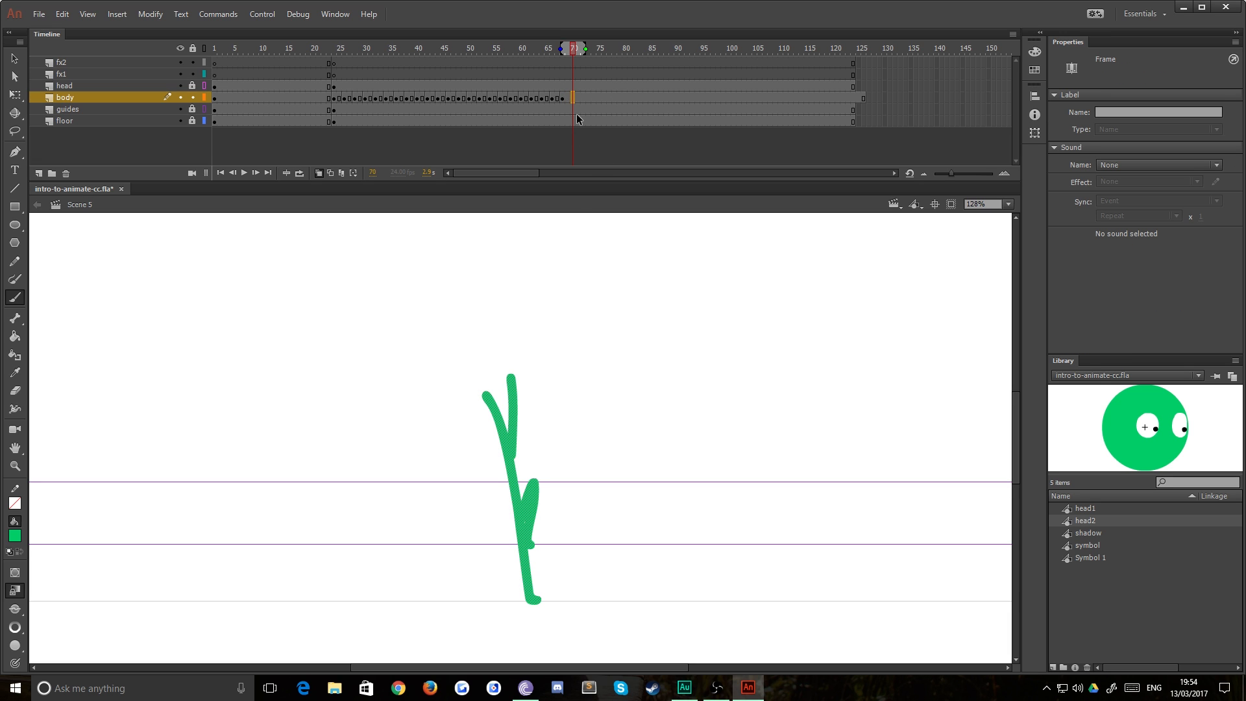
{"action": "key", "text": "F7"}
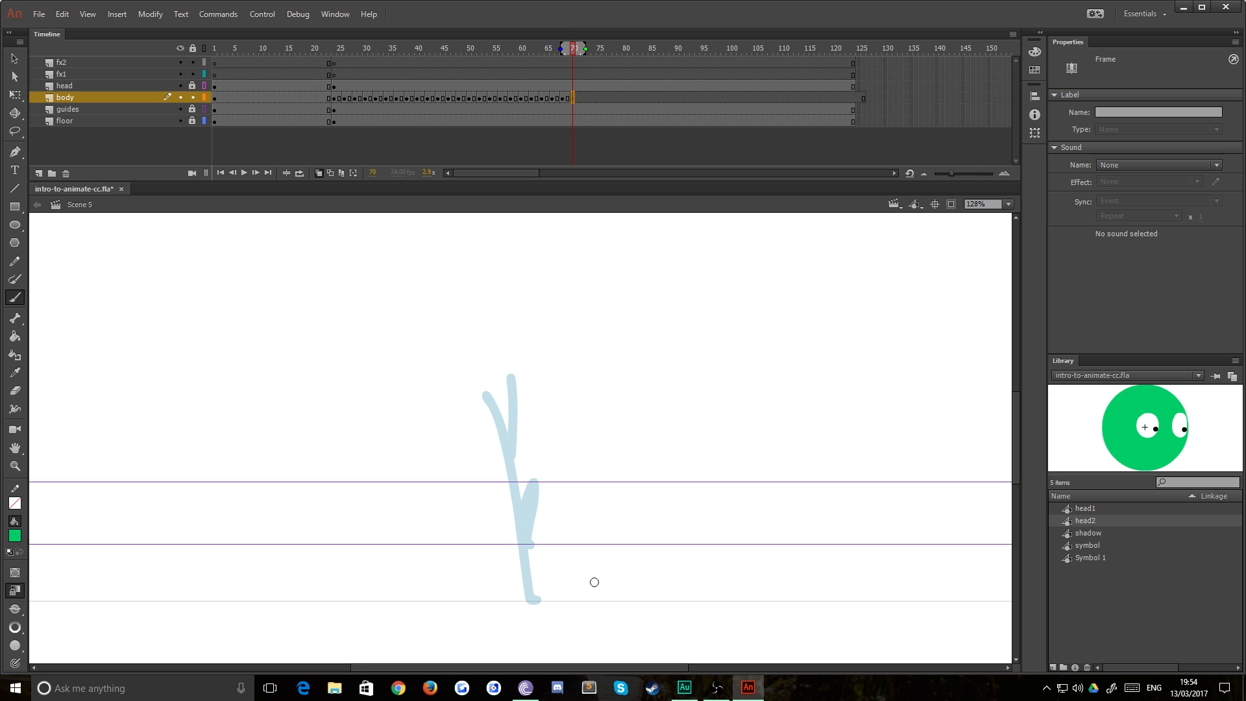
{"action": "mouse_move", "coordinate": [594, 582]}
{"action": "left_mouse_down"}
{"action": "mouse_move", "coordinate": [577, 545]}
{"action": "mouse_move", "coordinate": [569, 566]}
{"action": "mouse_move", "coordinate": [603, 564]}
{"action": "mouse_move", "coordinate": [610, 549]}
{"action": "mouse_move", "coordinate": [549, 524]}
{"action": "mouse_move", "coordinate": [529, 547]}
{"action": "mouse_move", "coordinate": [565, 580]}
{"action": "mouse_move", "coordinate": [533, 589]}
{"action": "left_mouse_up"}
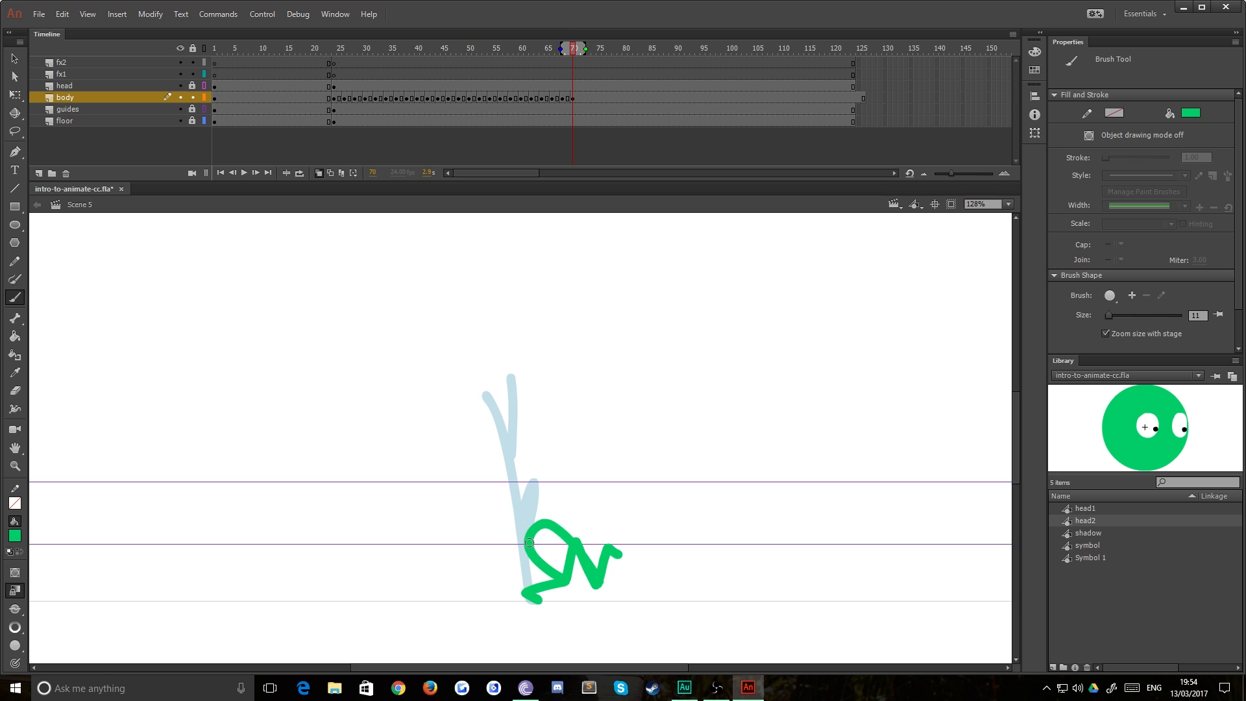
{"action": "mouse_move", "coordinate": [530, 543]}
{"action": "left_mouse_down"}
{"action": "mouse_move", "coordinate": [557, 554]}
{"action": "mouse_move", "coordinate": [516, 601]}
{"action": "left_mouse_up"}
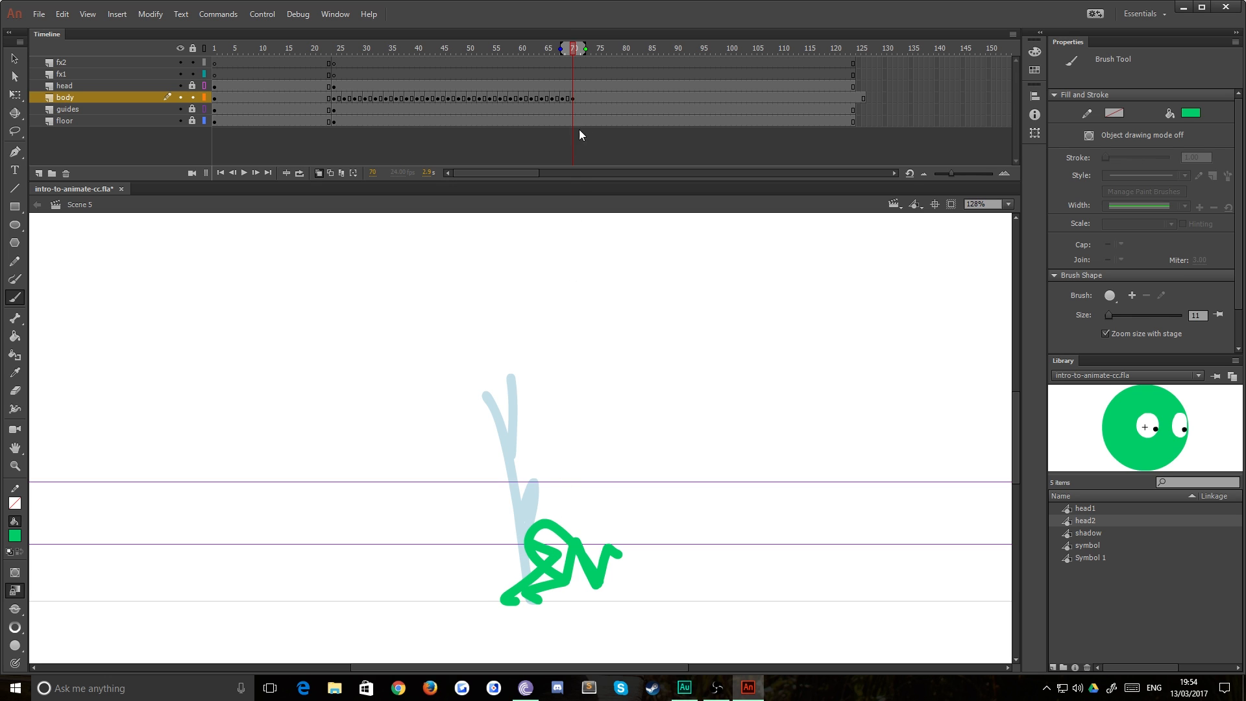
- Add a blank keyframe at frame 72 and brush a lower crouch leaning forward, with hands and feet on the floor line
{"action": "left_click", "coordinate": [583, 98]}
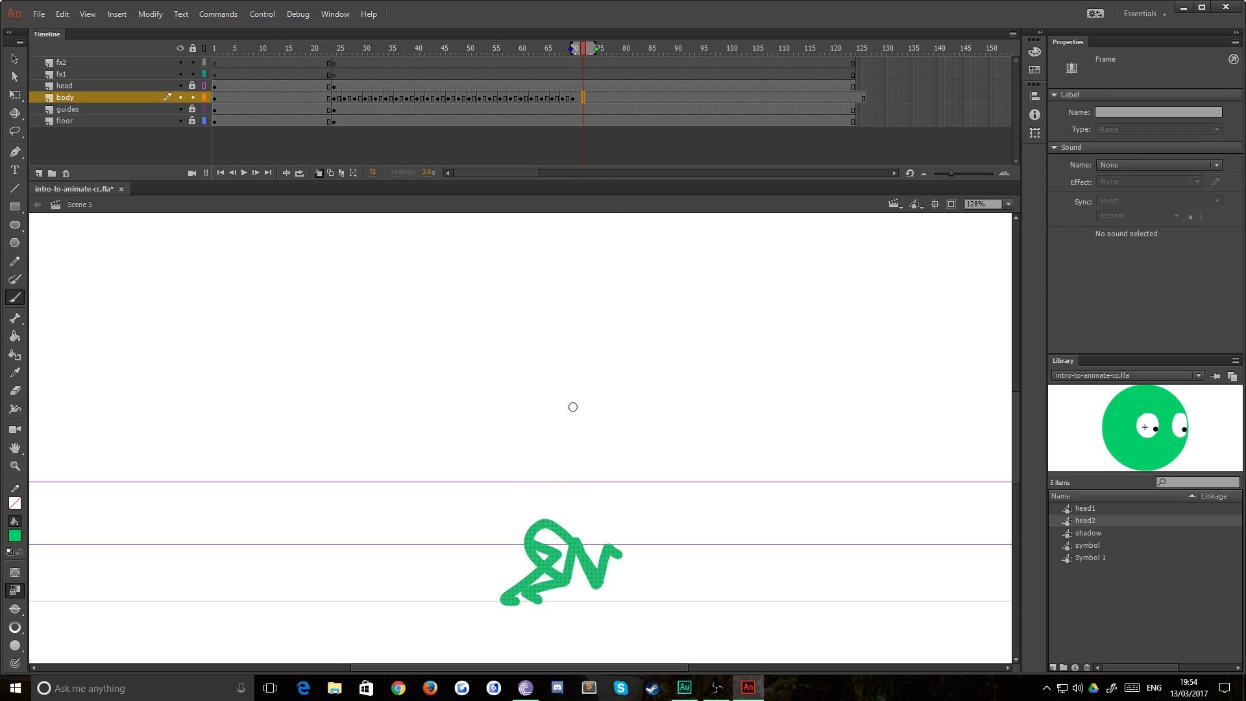
{"action": "key", "text": "F7"}
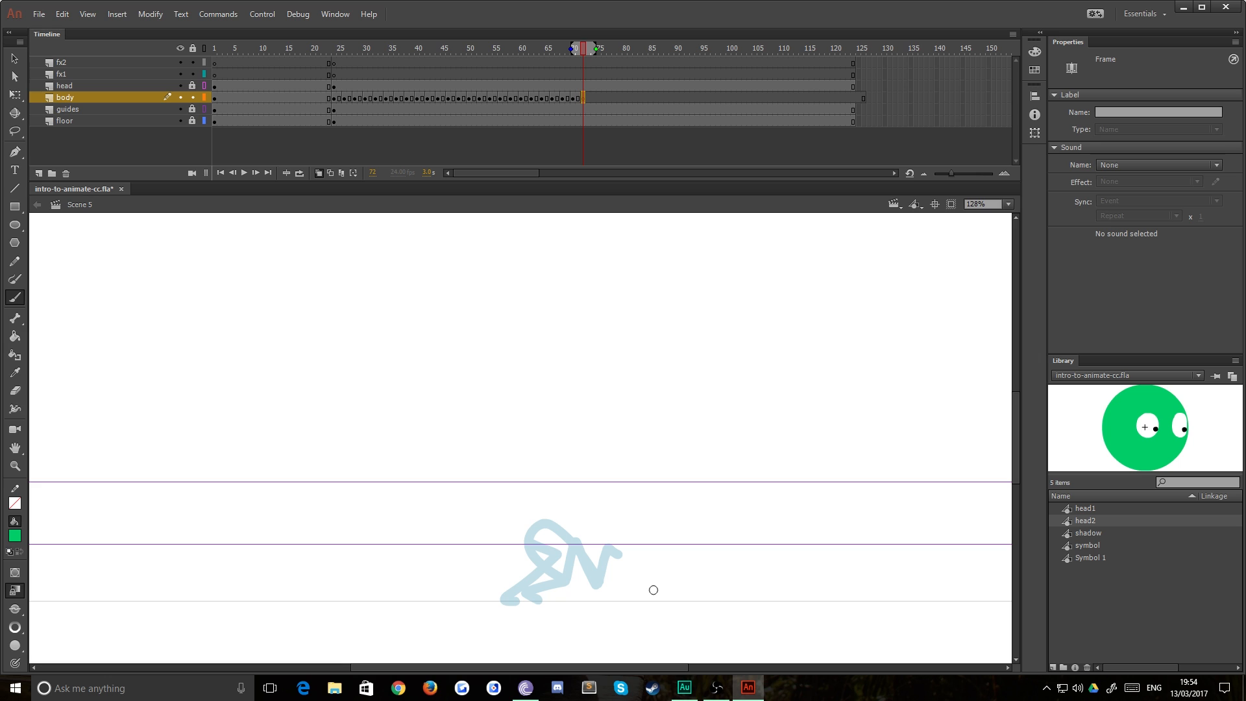
{"action": "mouse_move", "coordinate": [650, 595]}
{"action": "left_mouse_down"}
{"action": "mouse_move", "coordinate": [628, 563]}
{"action": "mouse_move", "coordinate": [619, 596]}
{"action": "mouse_move", "coordinate": [639, 566]}
{"action": "mouse_move", "coordinate": [628, 551]}
{"action": "mouse_move", "coordinate": [615, 593]}
{"action": "mouse_move", "coordinate": [662, 560]}
{"action": "mouse_move", "coordinate": [668, 591]}
{"action": "mouse_move", "coordinate": [582, 544]}
{"action": "mouse_move", "coordinate": [603, 567]}
{"action": "mouse_move", "coordinate": [544, 594]}
{"action": "left_mouse_up"}
{"action": "key", "text": "ctrl+z"}
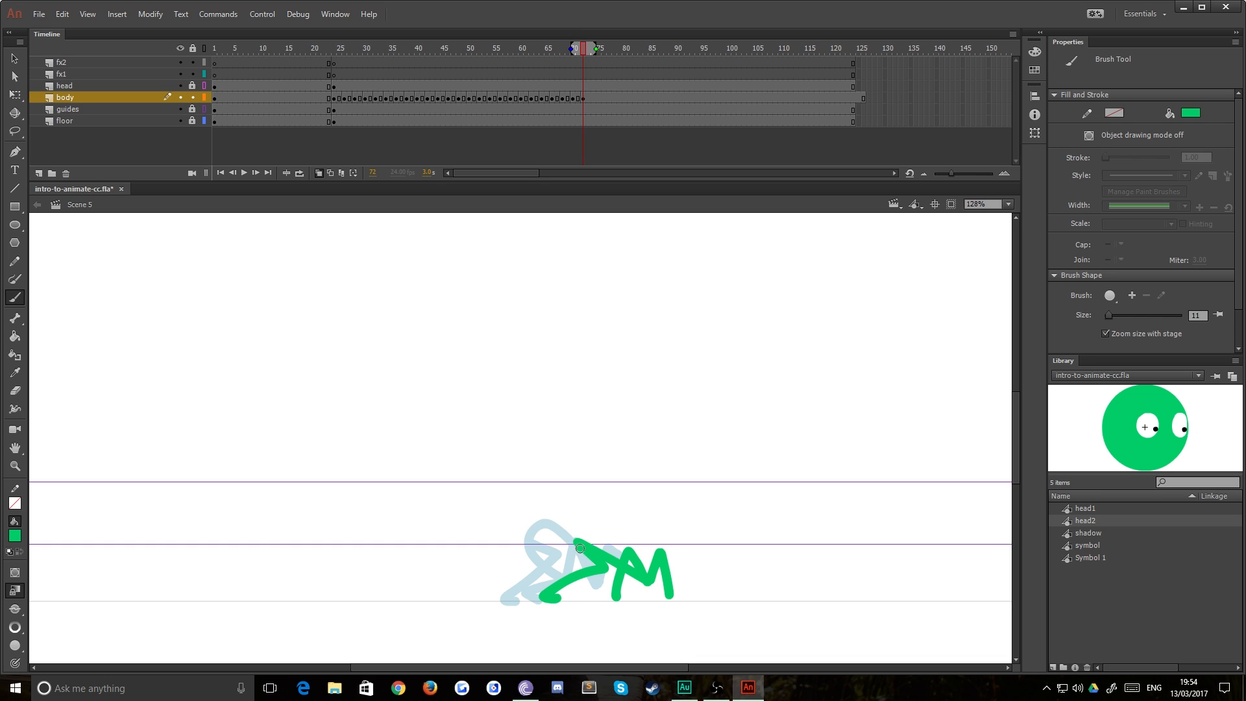
{"action": "mouse_move", "coordinate": [580, 549]}
{"action": "left_mouse_down"}
{"action": "mouse_move", "coordinate": [591, 591]}
{"action": "mouse_move", "coordinate": [533, 590]}
{"action": "left_mouse_up"}
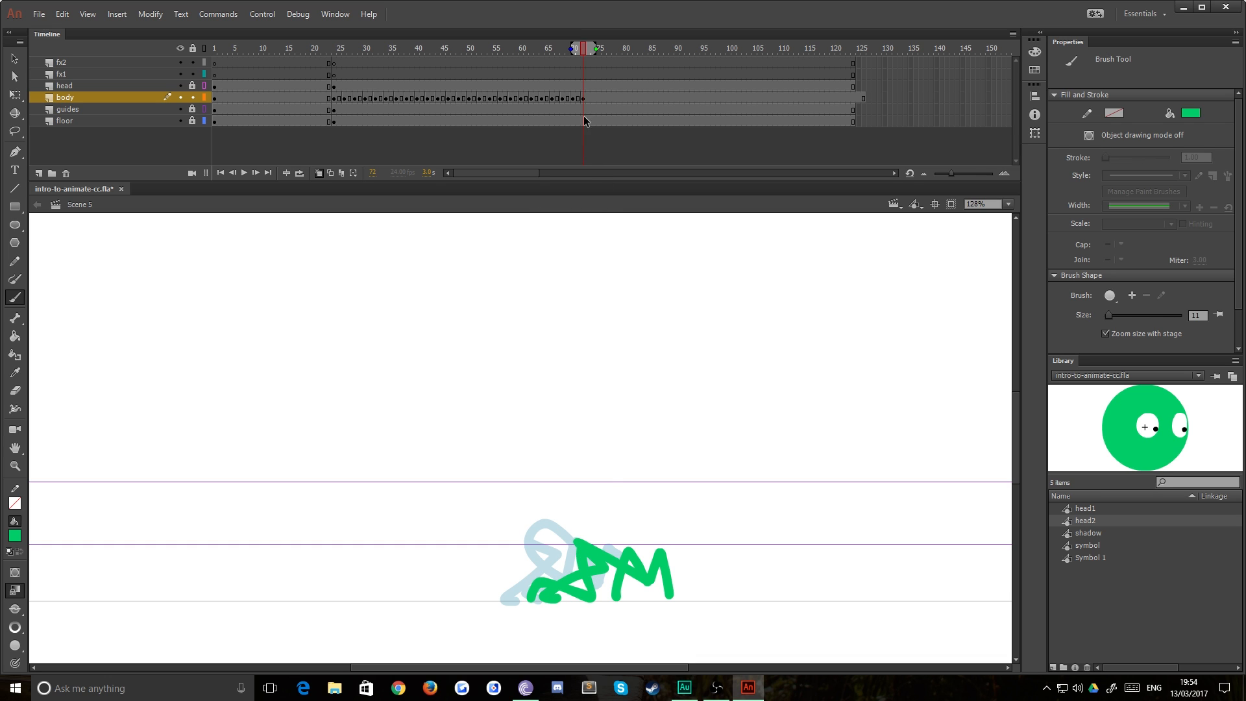
- Add a blank keyframe at frame 74 and brush a settling crouch closely overlapping the frame 72 pose
{"action": "left_click", "coordinate": [593, 98]}
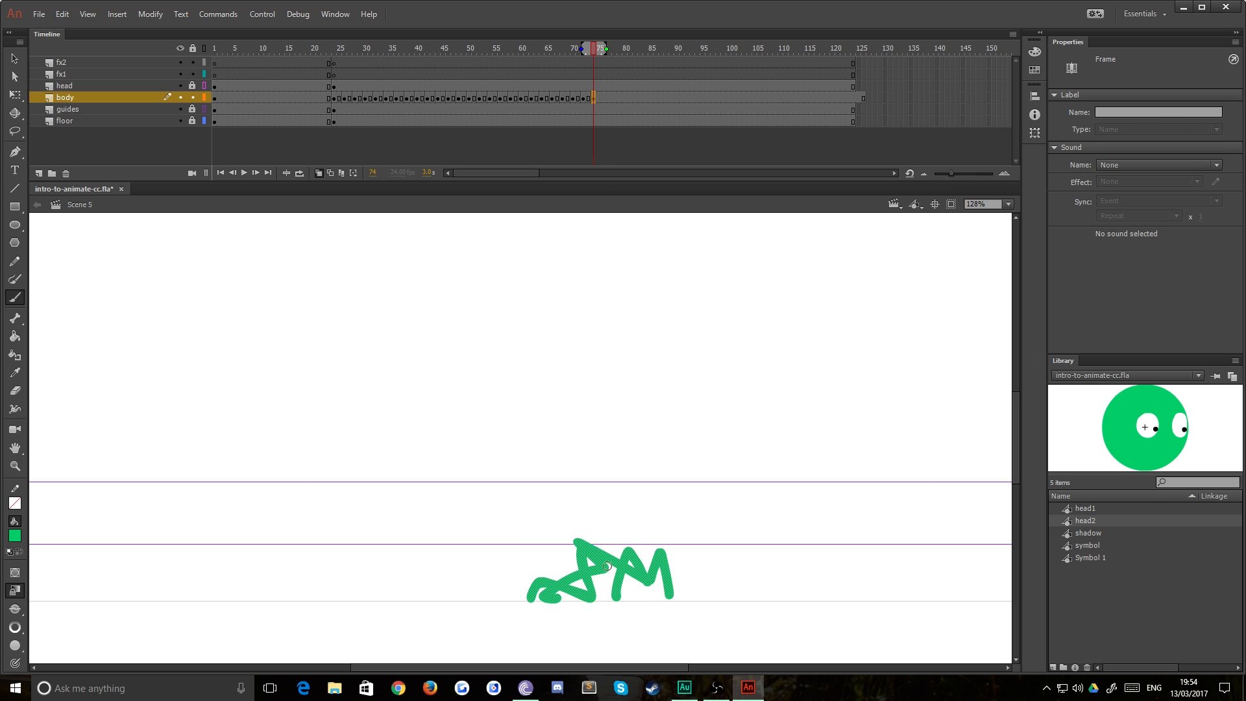
{"action": "key", "text": "F7"}
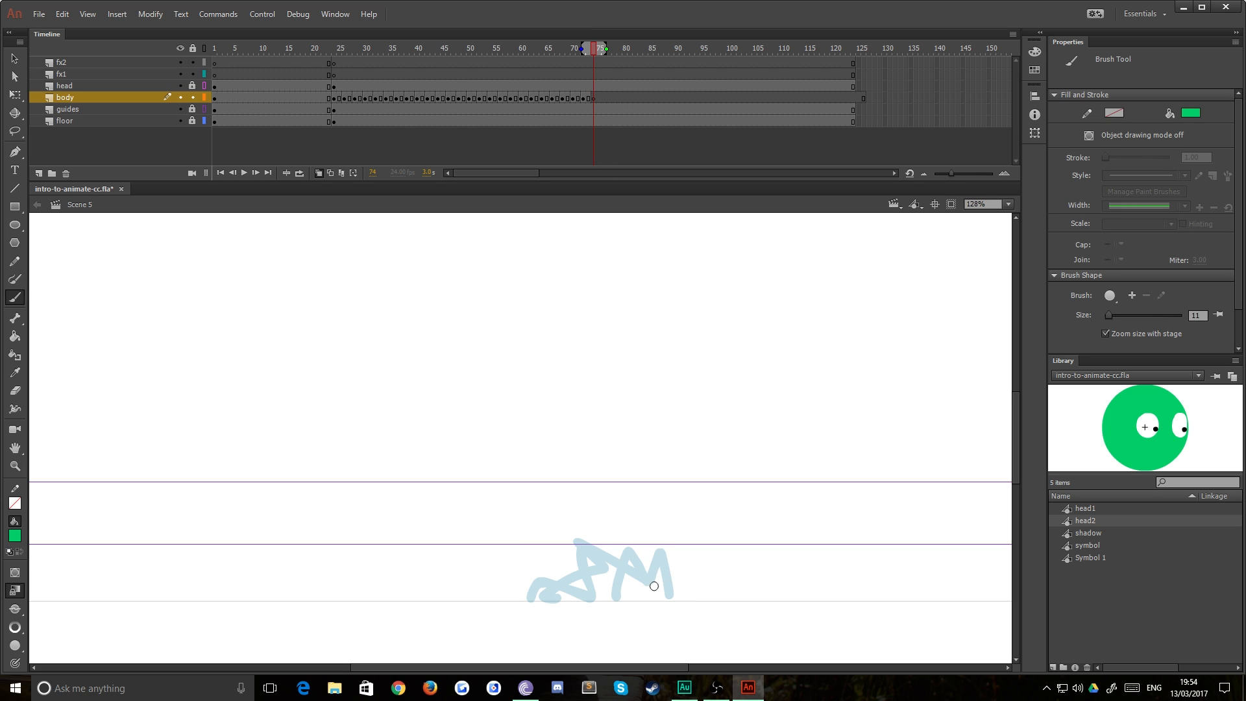
{"action": "left_click_drag", "start_coordinate": [663, 553], "coordinate": [669, 600]}
{"action": "mouse_move", "coordinate": [618, 572]}
{"action": "left_mouse_down"}
{"action": "mouse_move", "coordinate": [615, 601]}
{"action": "mouse_move", "coordinate": [650, 582]}
{"action": "mouse_move", "coordinate": [578, 544]}
{"action": "mouse_move", "coordinate": [596, 595]}
{"action": "mouse_move", "coordinate": [545, 574]}
{"action": "mouse_move", "coordinate": [540, 593]}
{"action": "mouse_move", "coordinate": [604, 571]}
{"action": "mouse_move", "coordinate": [567, 586]}
{"action": "left_mouse_up"}
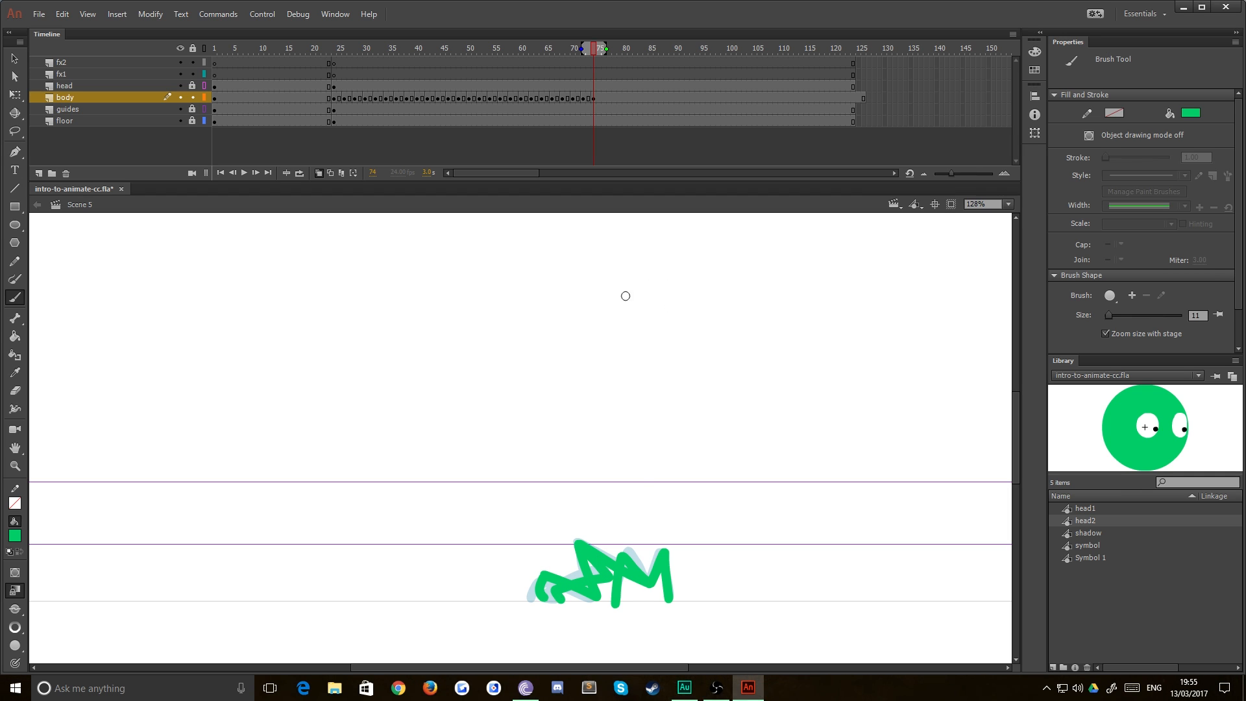
- Play back the whole jump twice from around frame 24 with the full stage in view to review the landing
{"action": "mouse_move", "coordinate": [613, 435]}
{"action": "left_mouse_down"}
{"action": "mouse_move", "coordinate": [412, 320]}
{"action": "mouse_move", "coordinate": [445, 316]}
{"action": "left_mouse_up"}
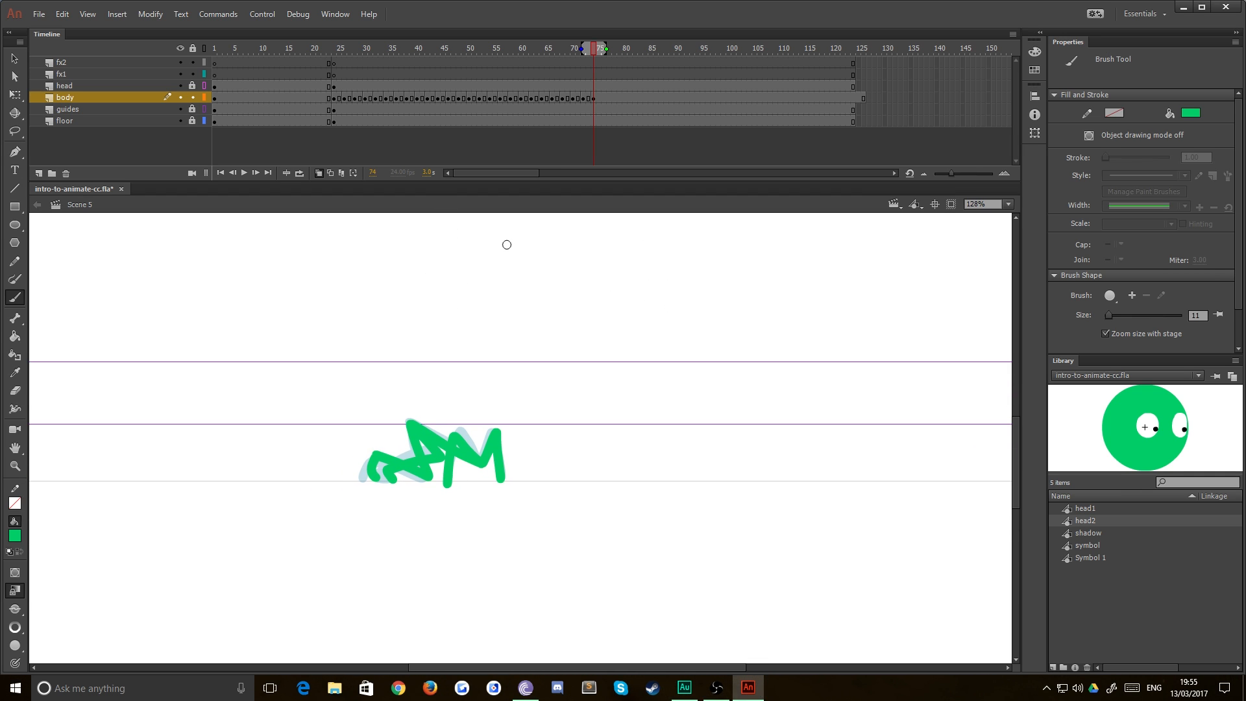
{"action": "key", "text": "ctrl+minus"}
{"action": "key", "text": "ctrl+minus"}
{"action": "key", "text": "Return"}
{"action": "key", "text": "Return"}
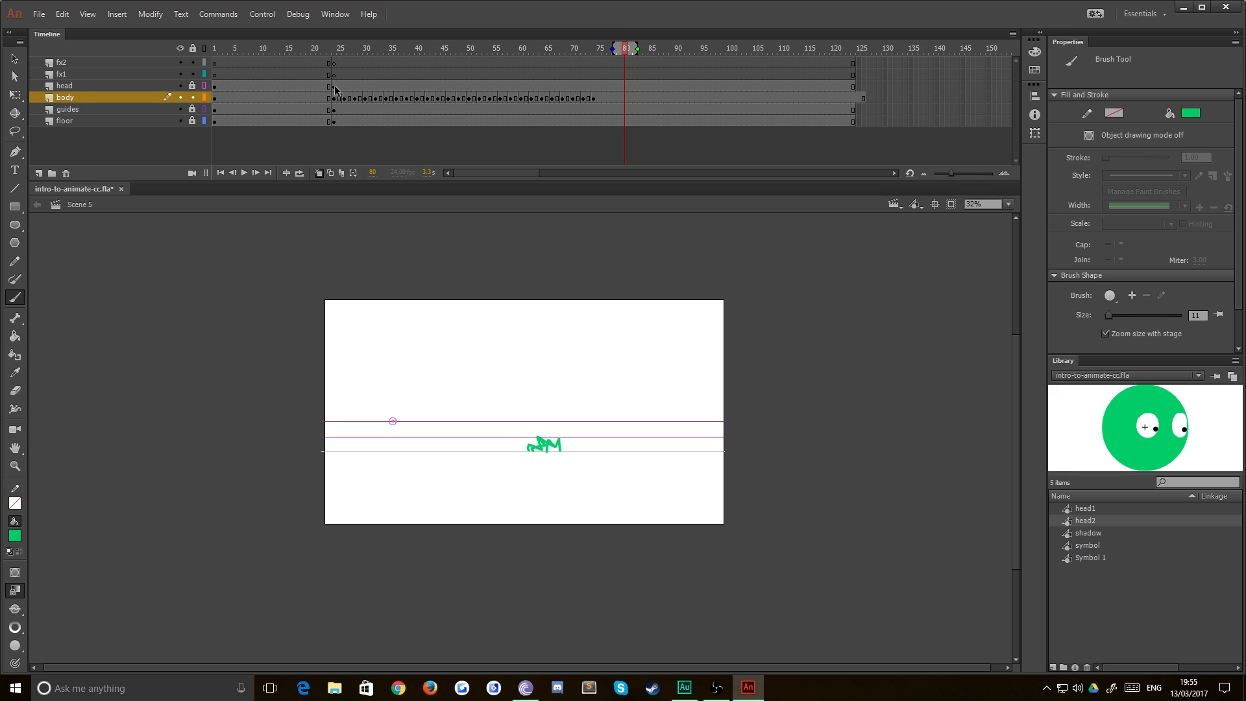
{"action": "left_click", "coordinate": [335, 87]}
{"action": "key", "text": "Return"}
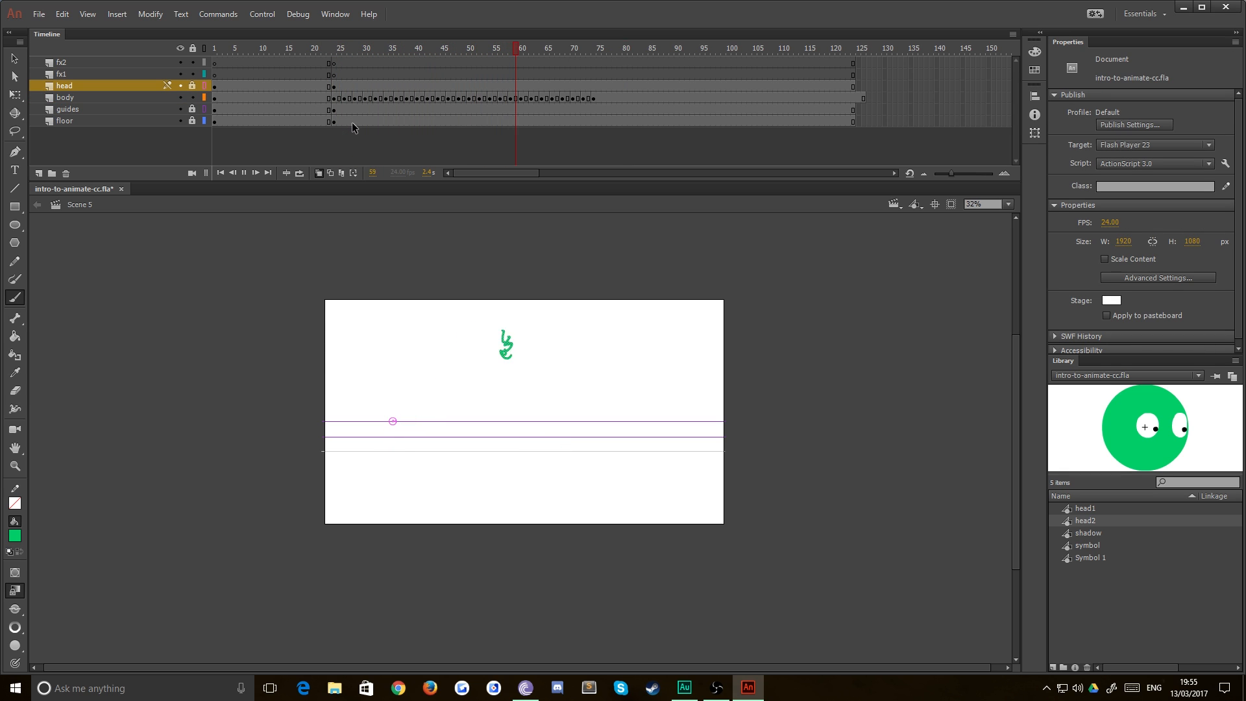
{"action": "left_click", "coordinate": [338, 90]}
{"action": "key", "text": "Return"}
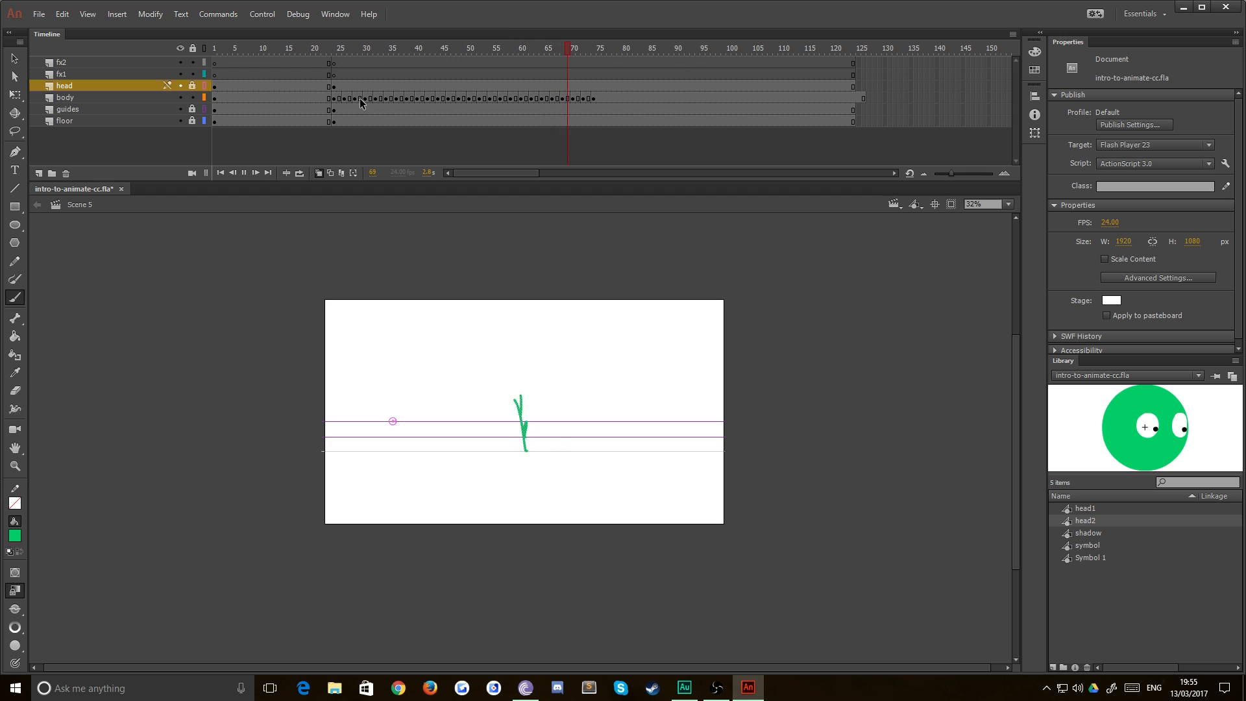
{"action": "left_click", "coordinate": [521, 63]}
- Move the crouched poses on frames 72 and 74 of the body layer slightly left along the floor line
{"action": "left_click", "coordinate": [573, 99]}
{"action": "left_click", "coordinate": [583, 99]}
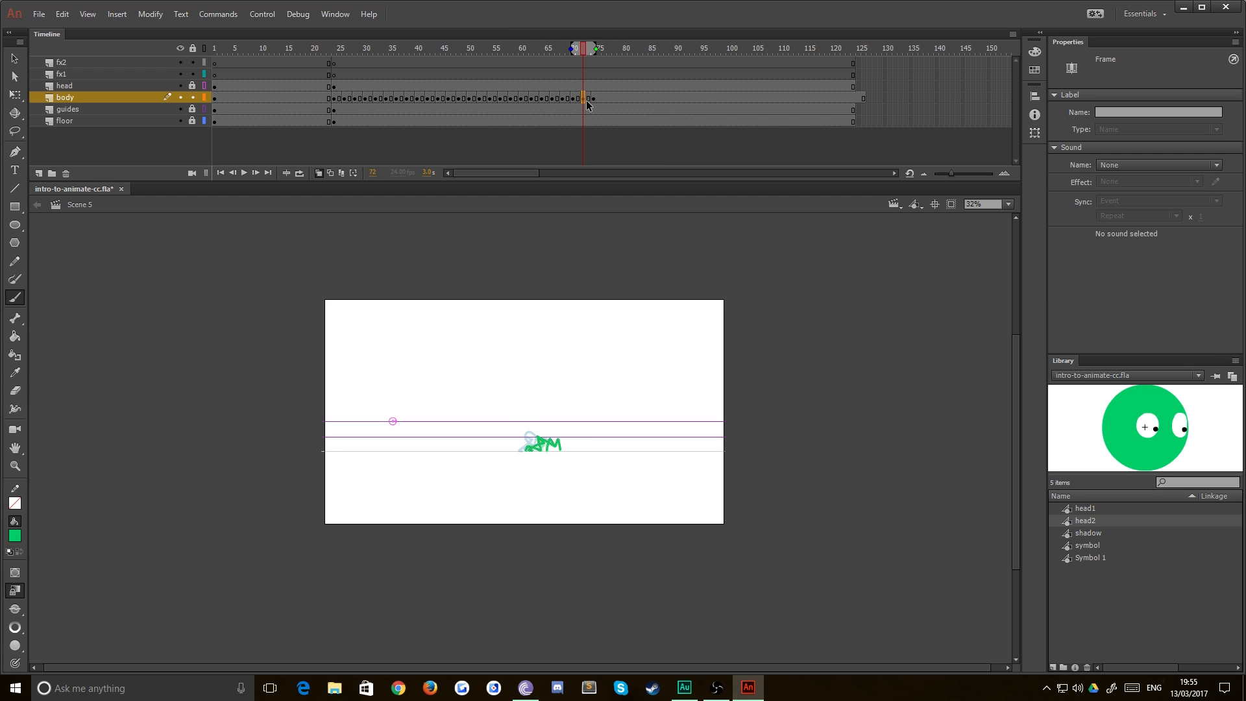
{"action": "left_click_drag", "start_coordinate": [587, 102], "coordinate": [595, 104]}
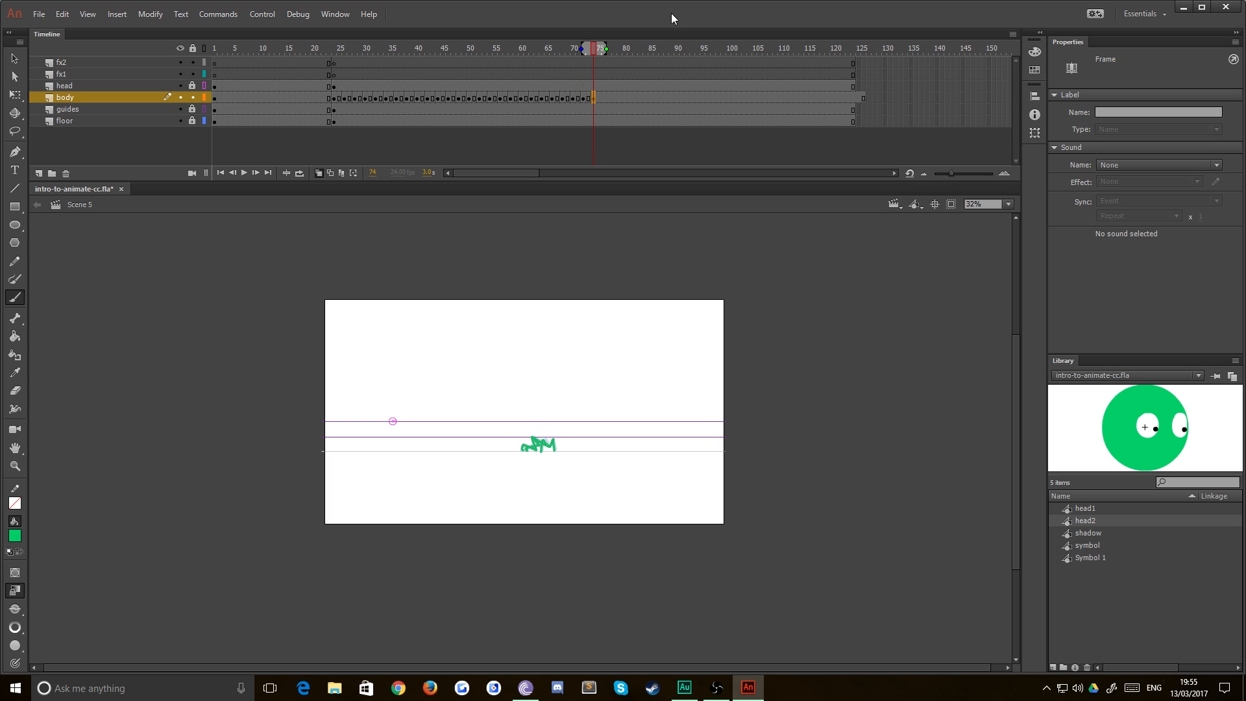
{"action": "key", "text": "ctrl+equal"}
{"action": "key", "text": "ctrl+equal"}
{"action": "key", "text": "ctrl+equal"}
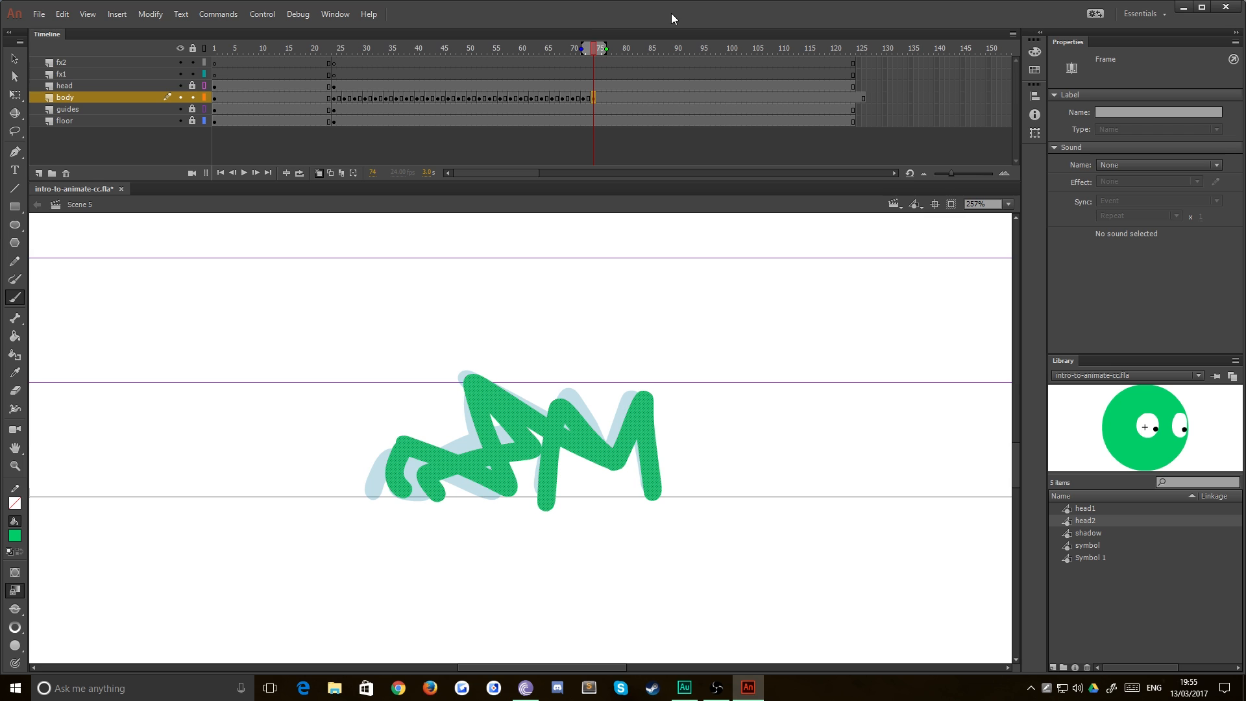
- Add keyframes at frames 76, 78 and 80 of the body layer and skew each copied crouch slightly further right from its base
{"action": "left_click_drag", "start_coordinate": [600, 97], "coordinate": [605, 99]}
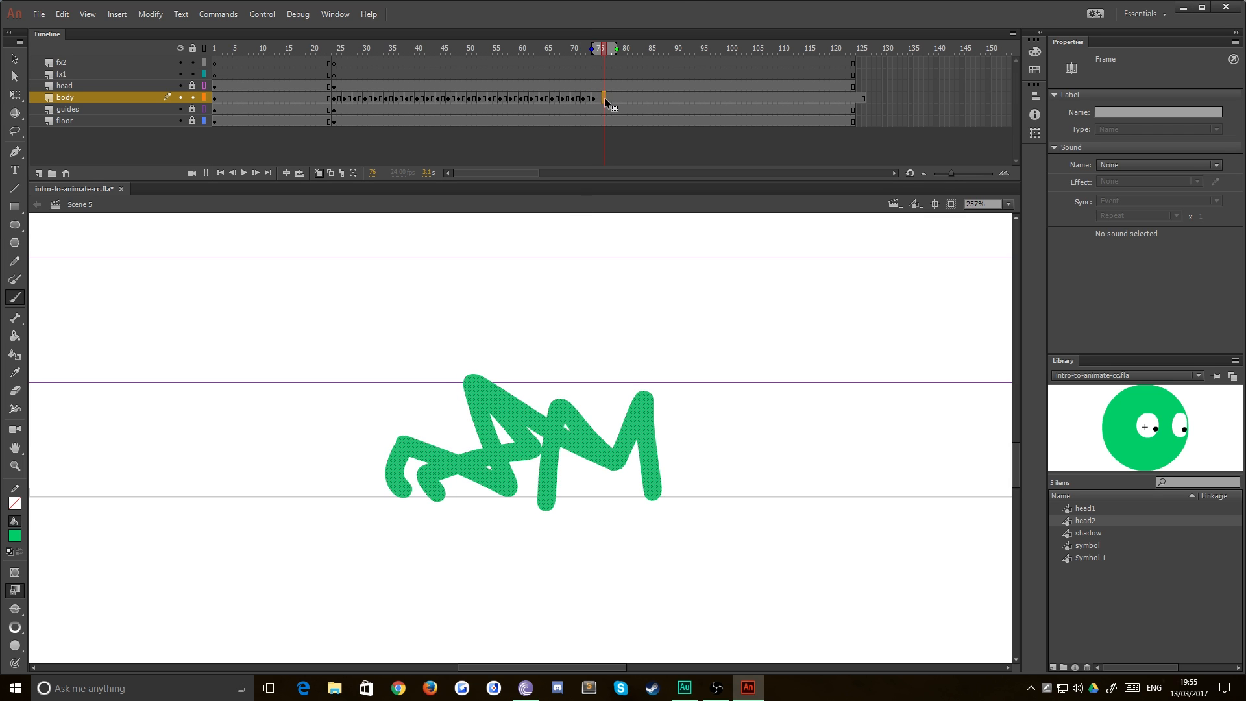
{"action": "left_click", "coordinate": [16, 97]}
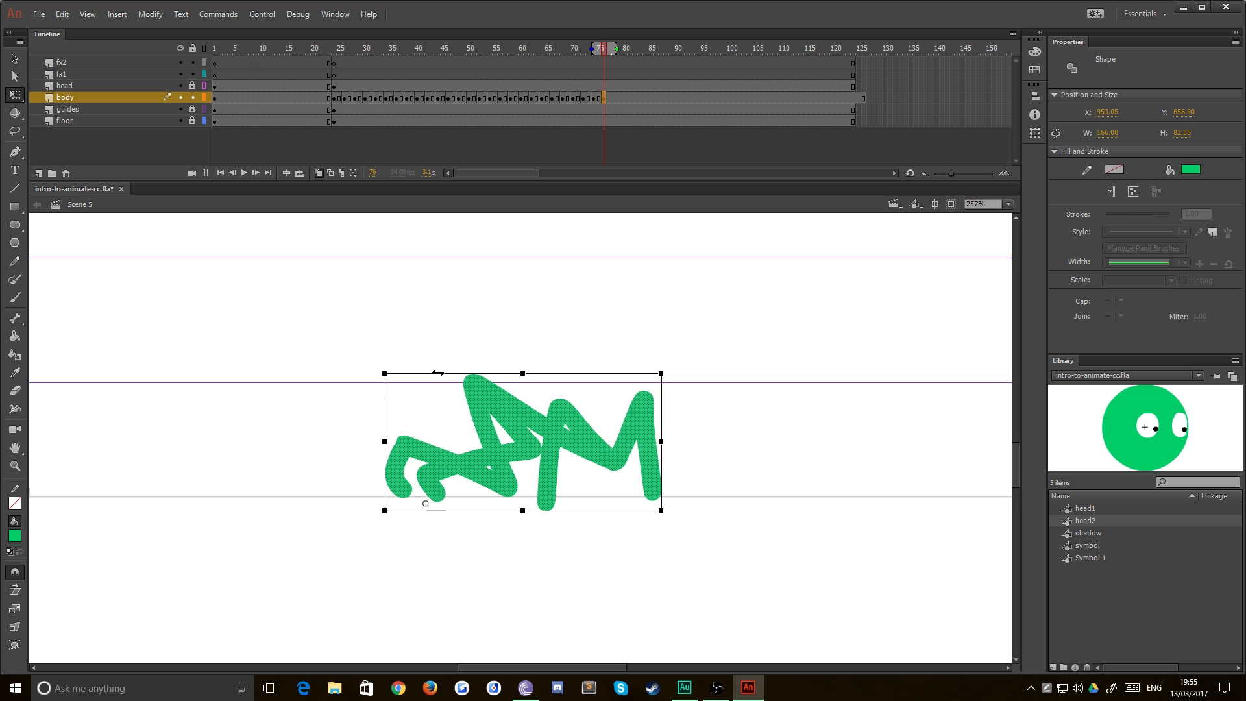
{"action": "left_click_drag", "start_coordinate": [438, 372], "coordinate": [443, 112]}
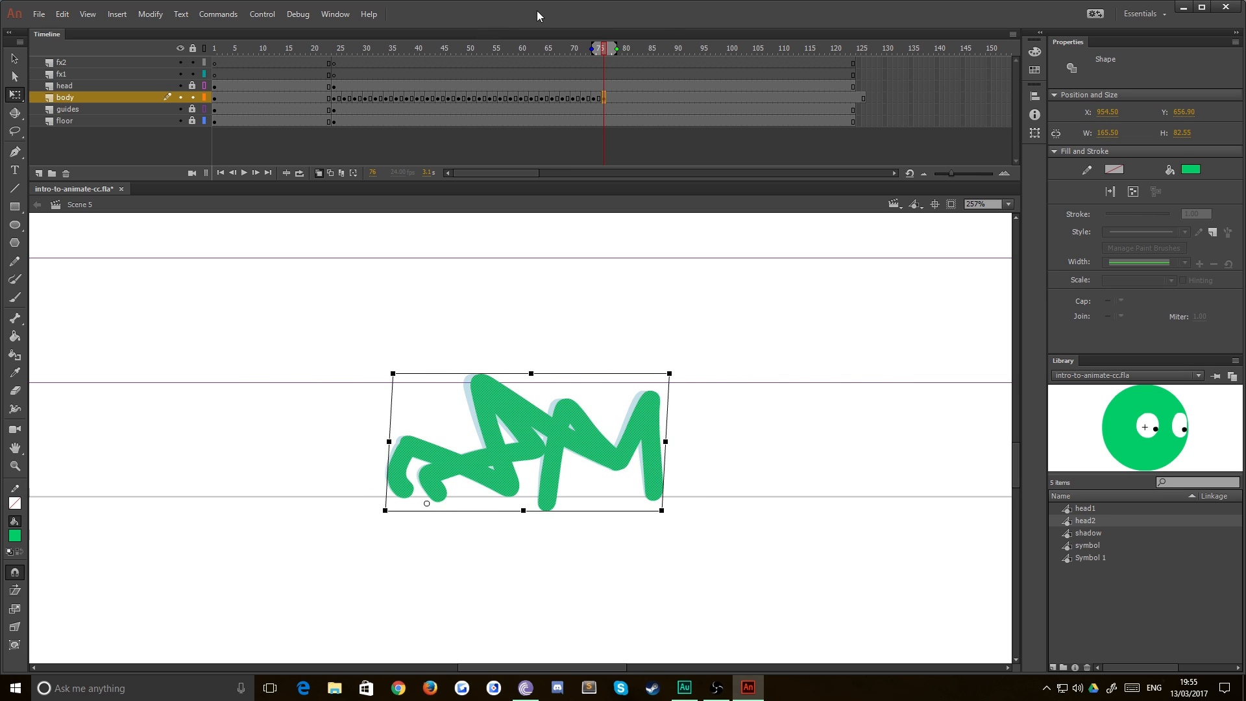
{"action": "left_click", "coordinate": [612, 102]}
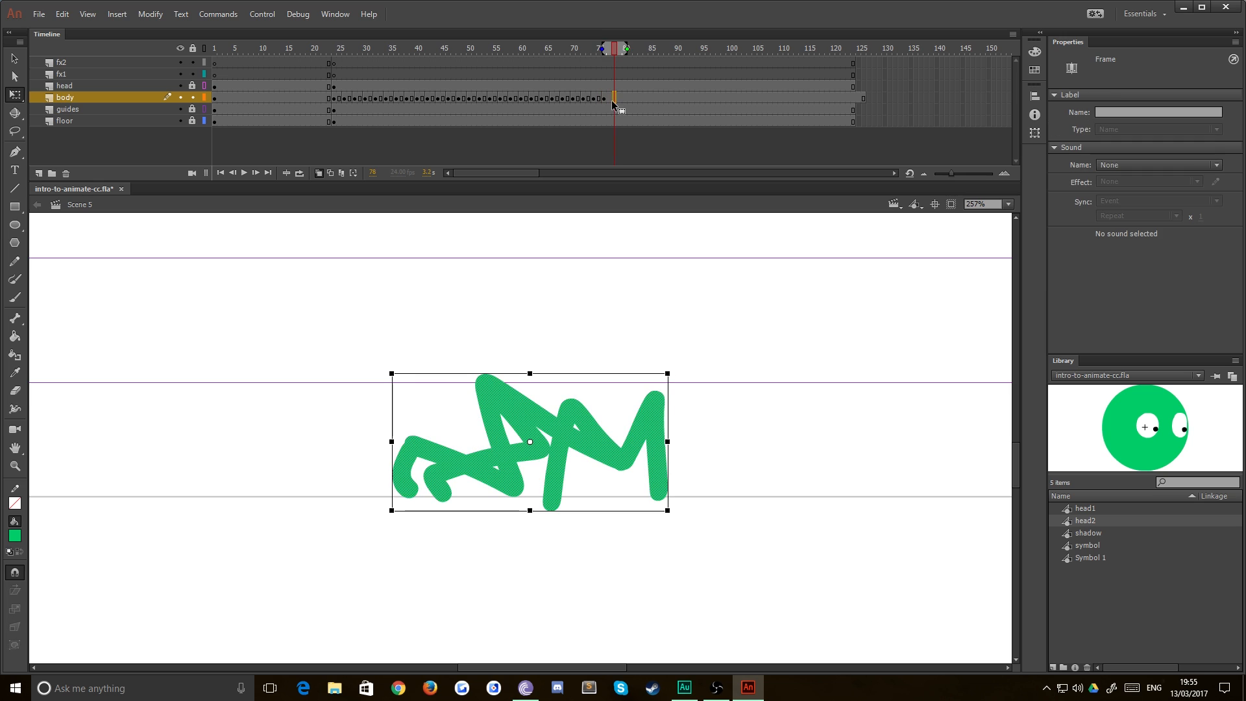
{"action": "left_click", "coordinate": [528, 441]}
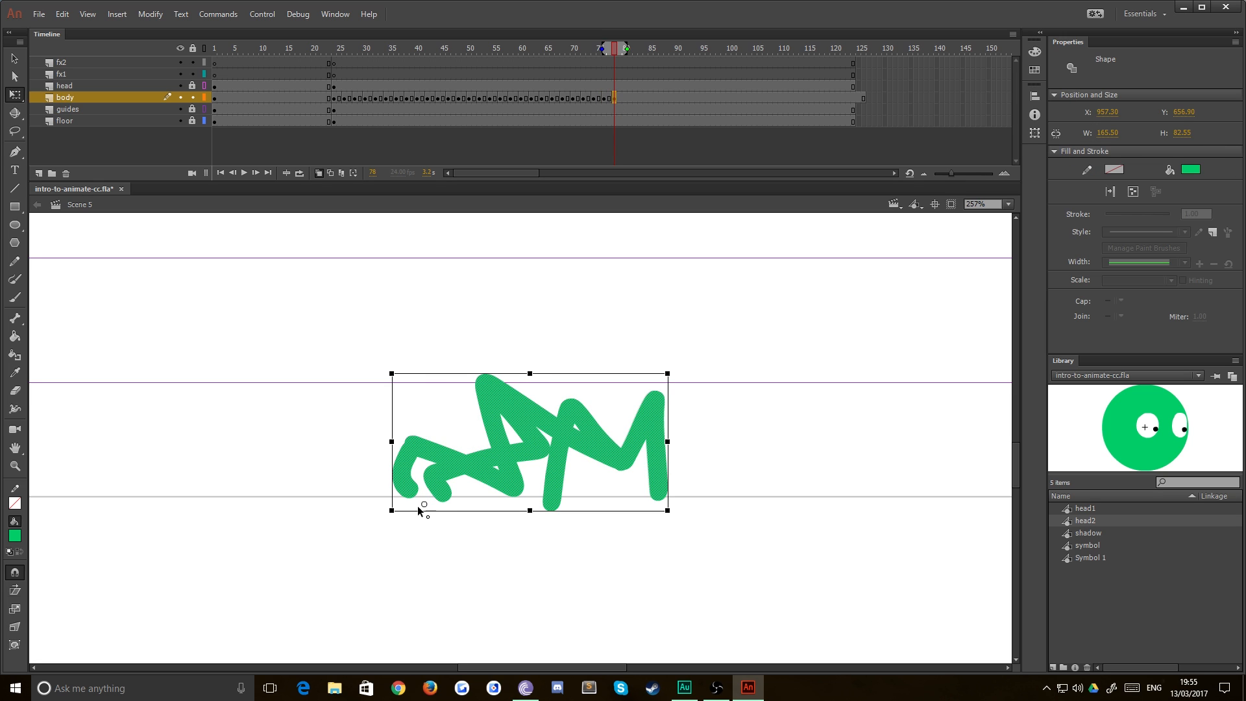
{"action": "left_click_drag", "start_coordinate": [453, 370], "coordinate": [457, 370]}
{"action": "left_click", "coordinate": [625, 98]}
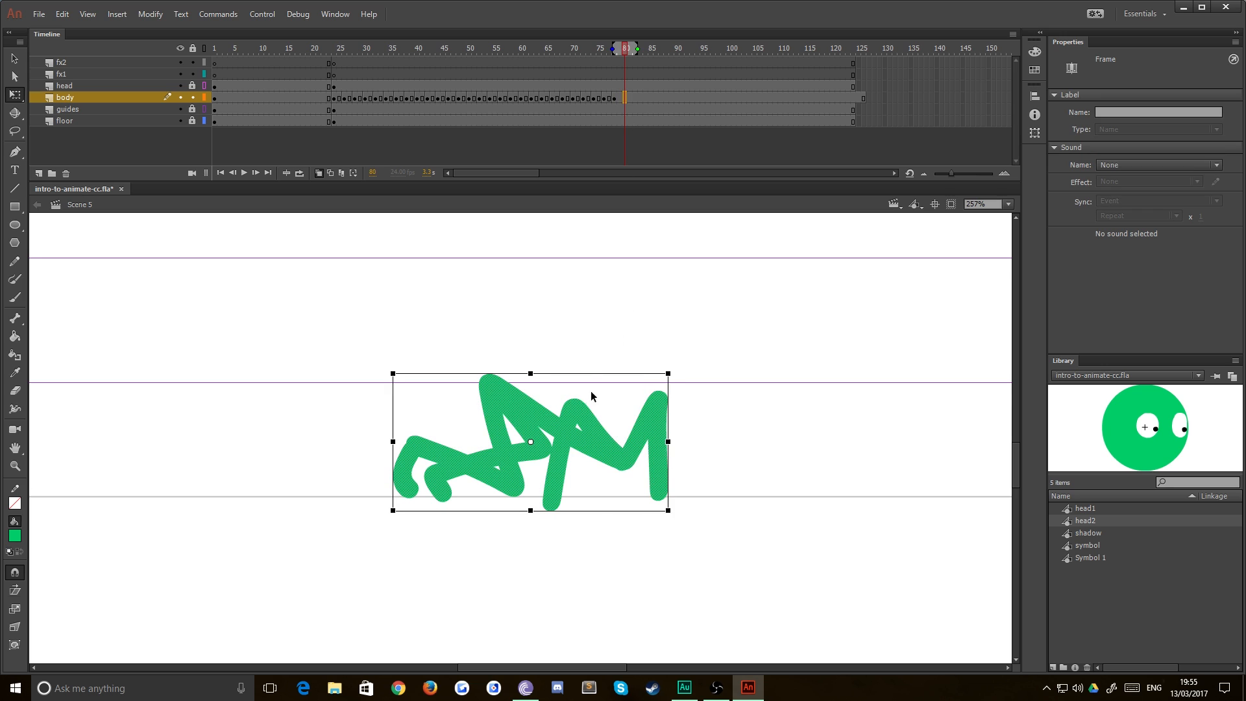
{"action": "left_click_drag", "start_coordinate": [531, 441], "coordinate": [425, 496]}
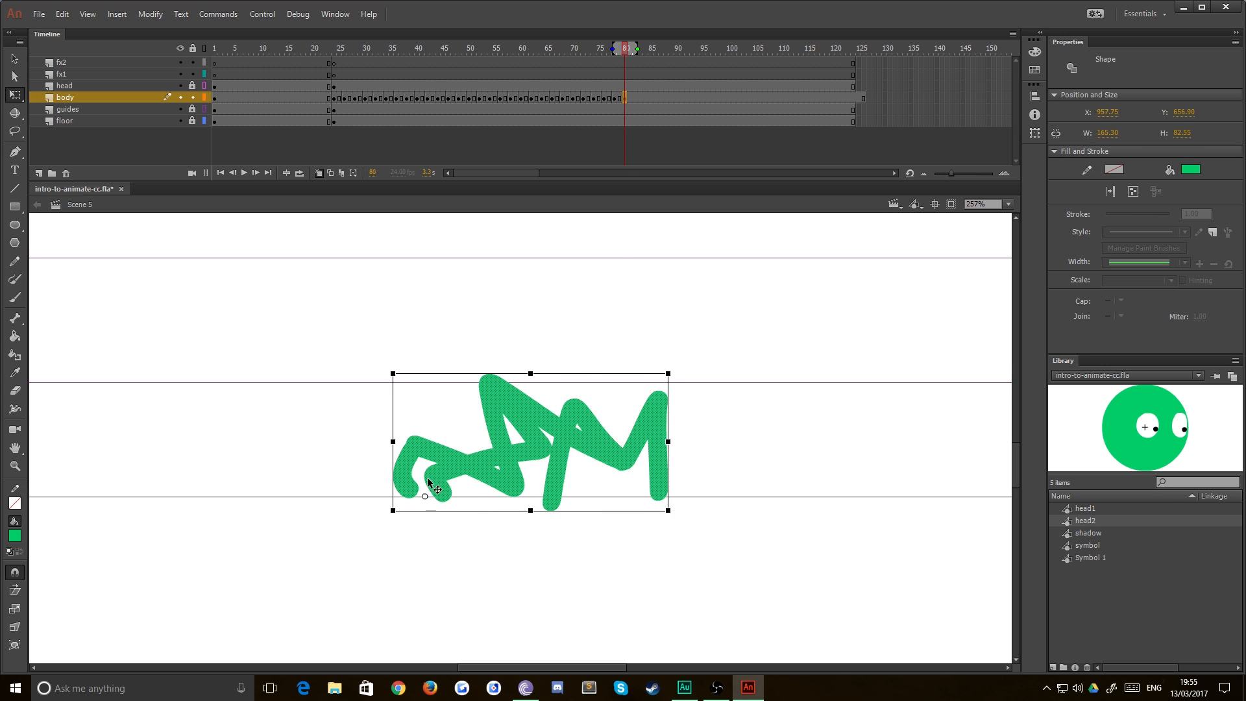
{"action": "left_click_drag", "start_coordinate": [450, 373], "coordinate": [453, 372]}
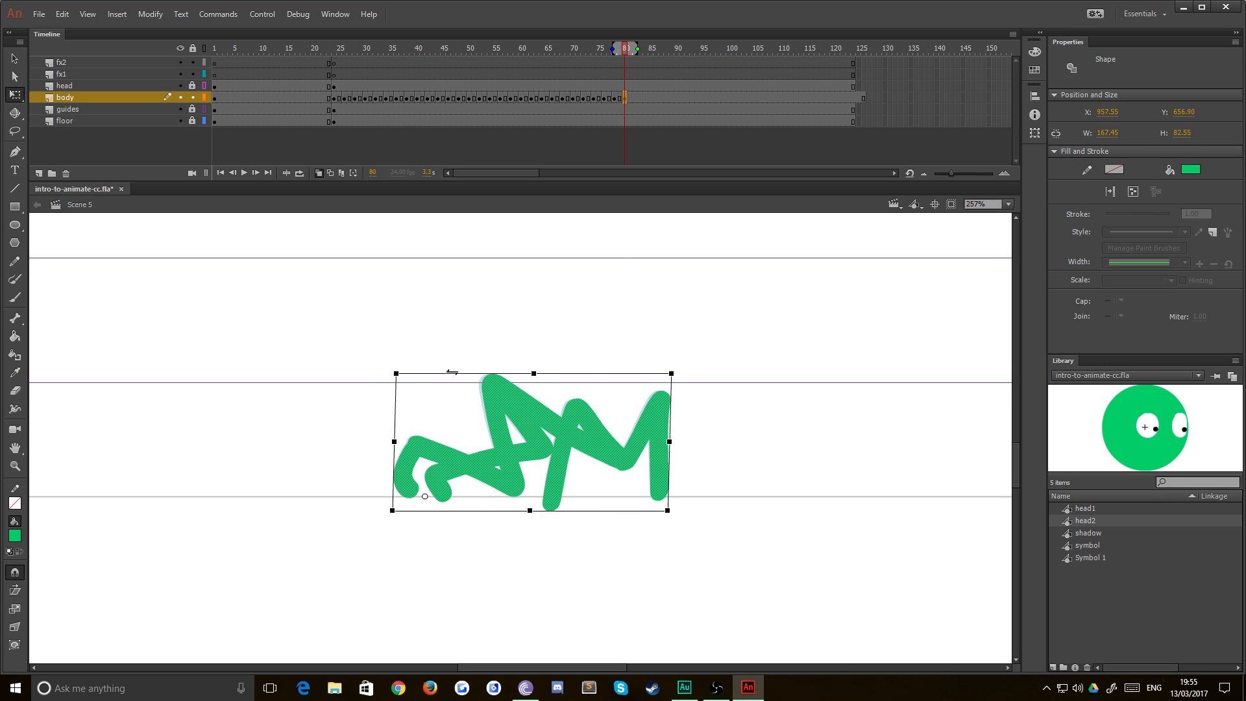
- Play back the landing and compare the poses on body frames 70, 72 and 74 with their onion skins
{"action": "left_click", "coordinate": [616, 98]}
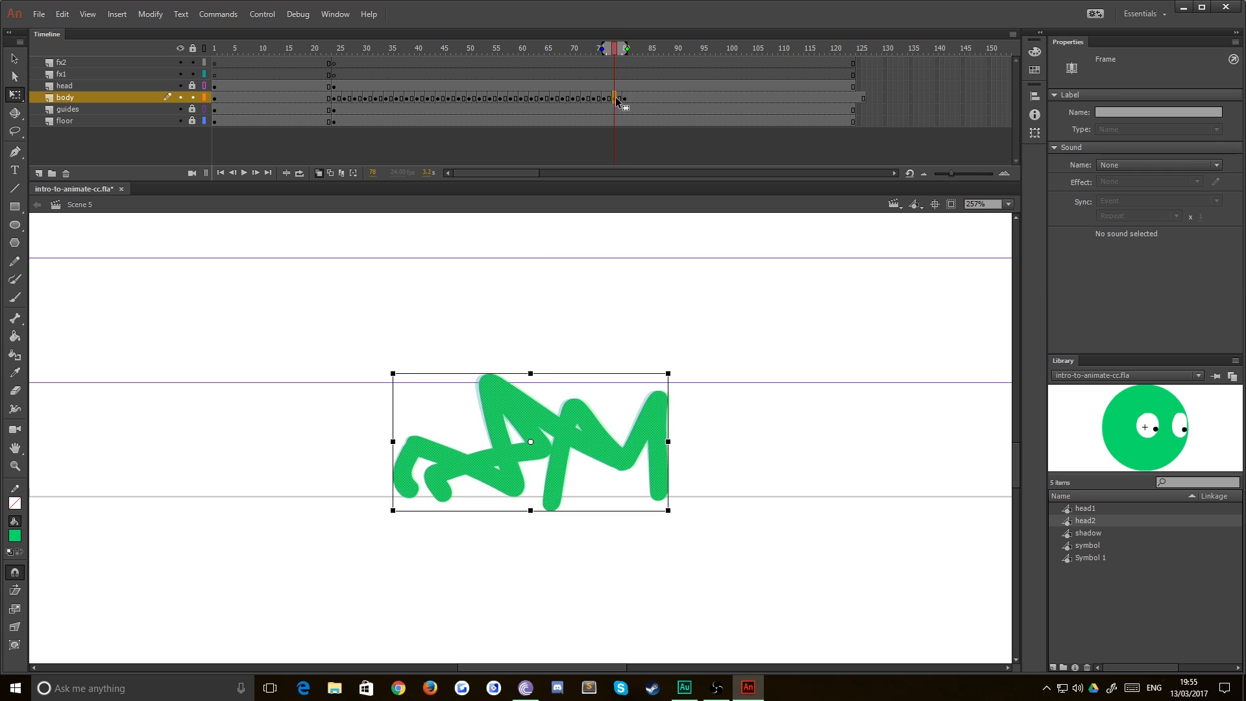
{"action": "left_click", "coordinate": [510, 81]}
{"action": "key", "text": "Return"}
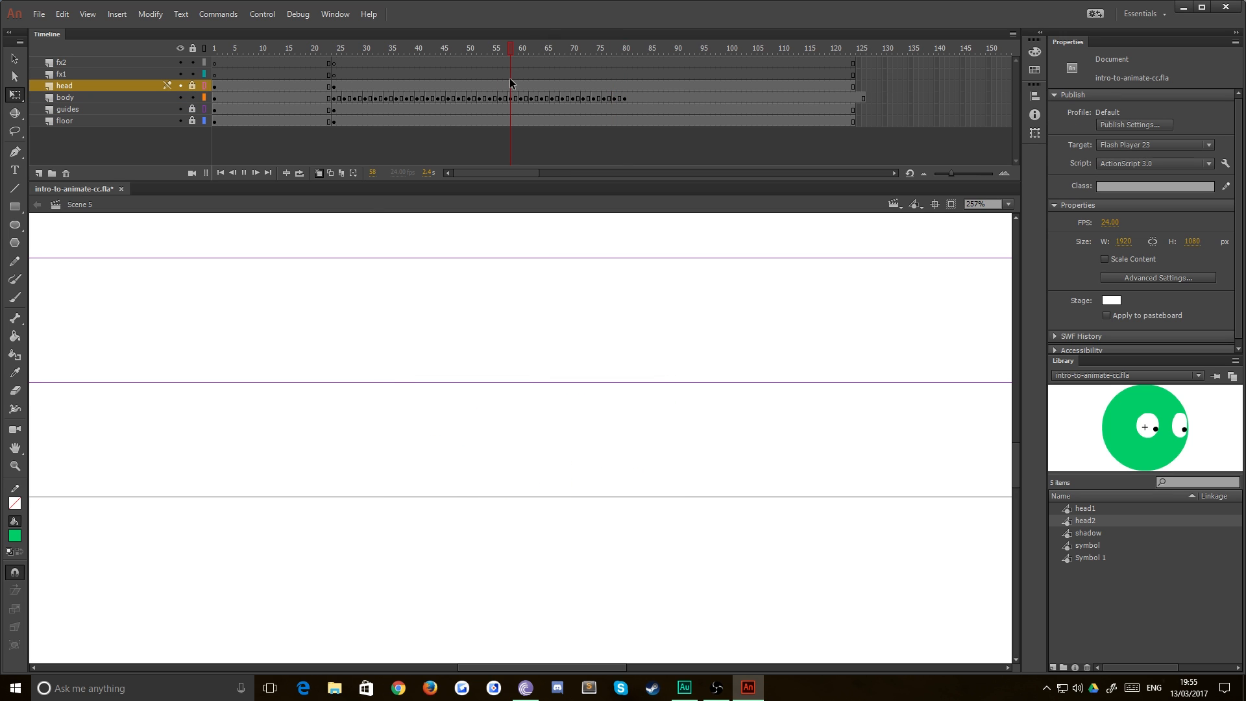
{"action": "left_click", "coordinate": [519, 76]}
{"action": "key", "text": "Return"}
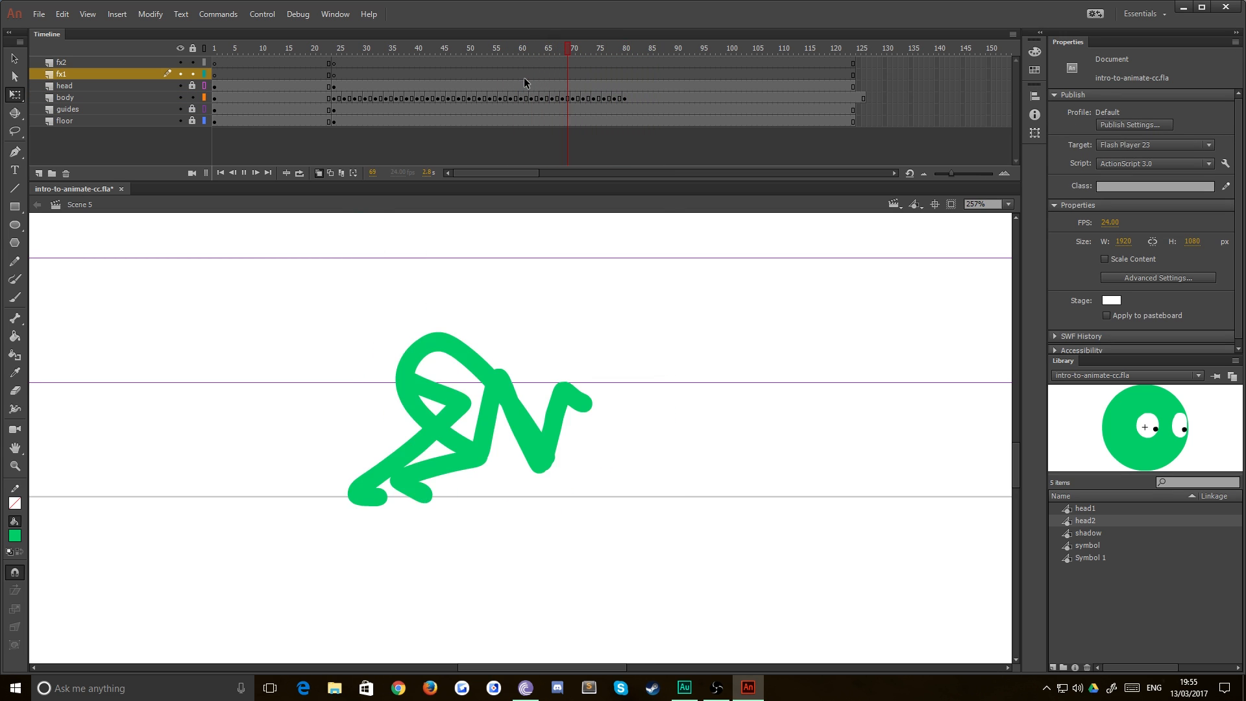
{"action": "left_click", "coordinate": [562, 99]}
{"action": "left_click", "coordinate": [575, 98]}
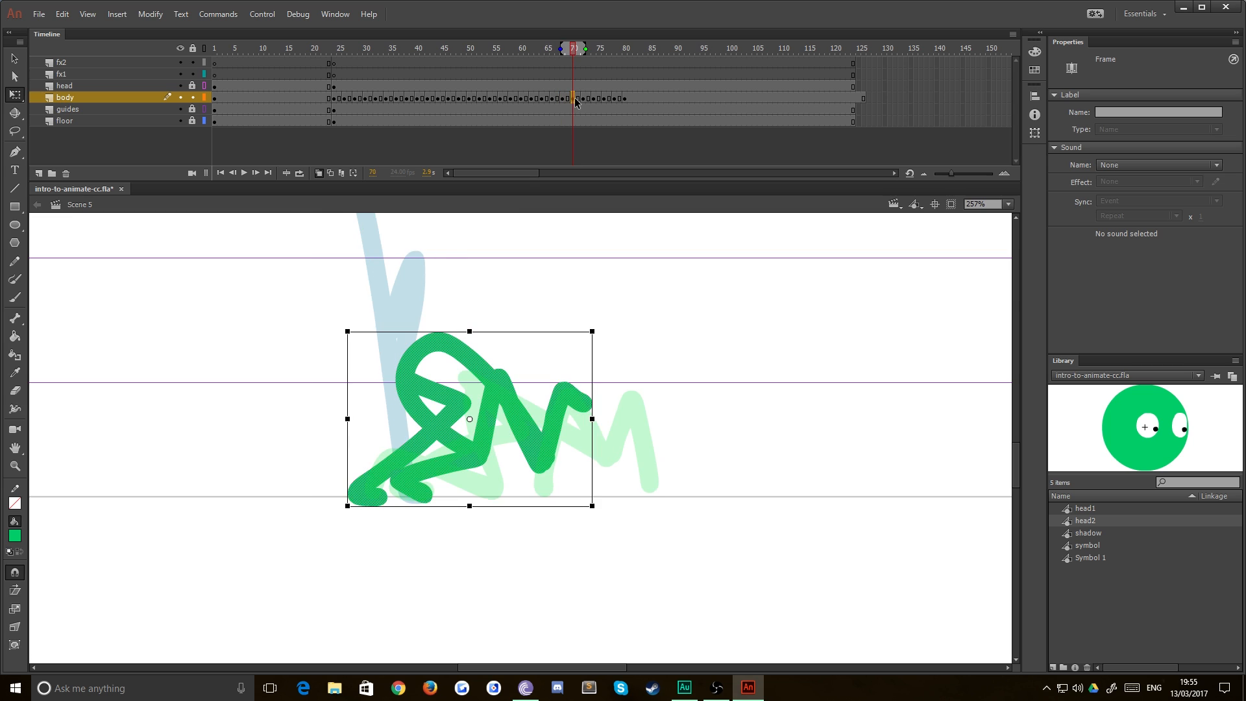
{"action": "left_click", "coordinate": [583, 99]}
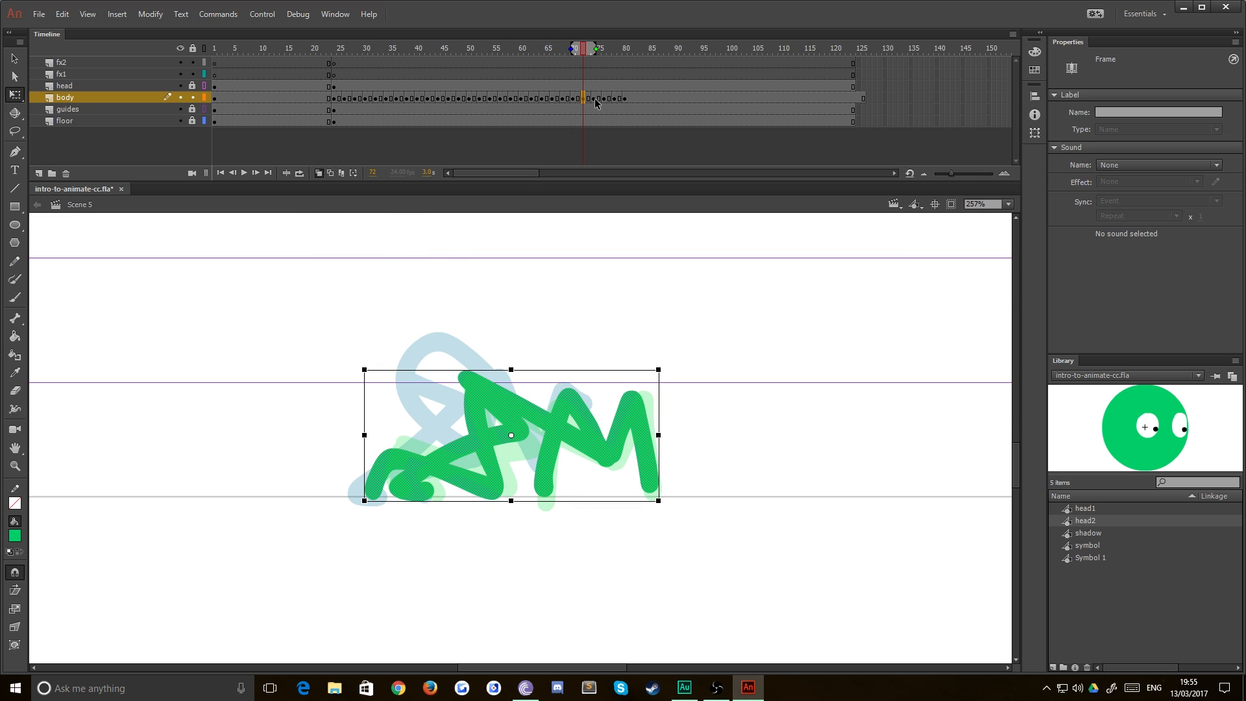
{"action": "left_click", "coordinate": [594, 99]}
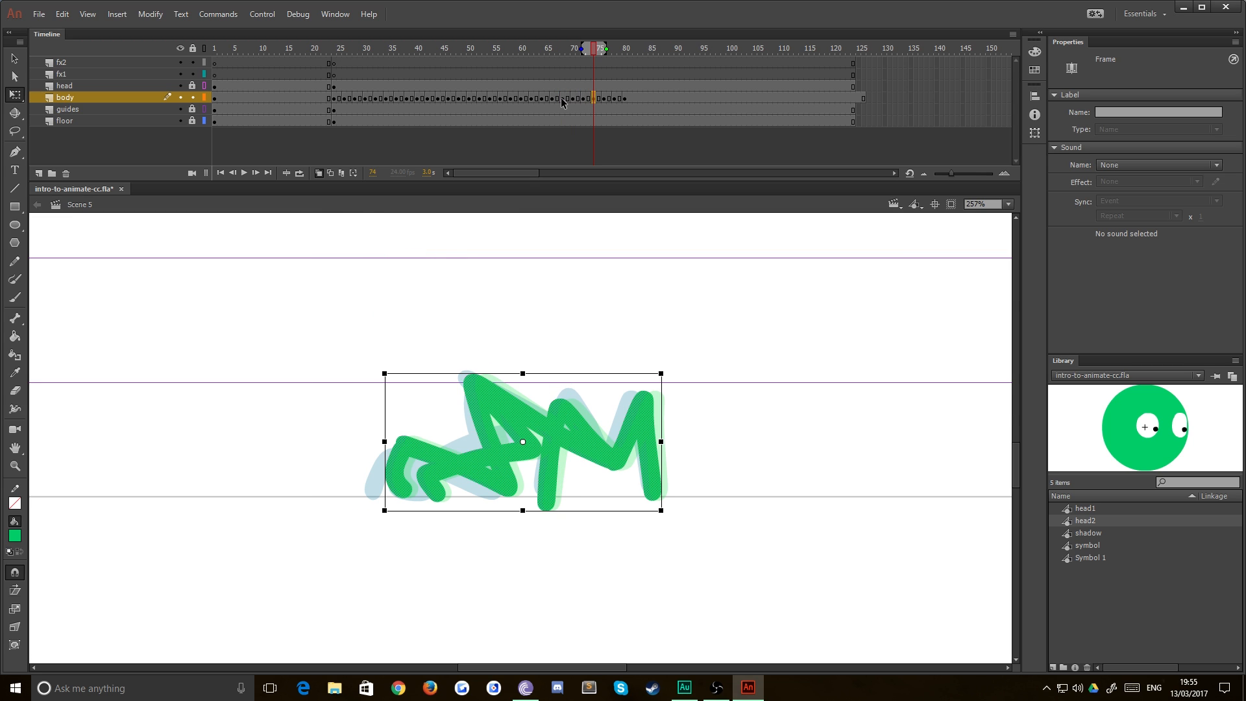
- Move the crouched poses on frames 72, 74, 76, 78 and 80 of the body layer right along the floor line
{"action": "left_click", "coordinate": [563, 99]}
{"action": "left_click", "coordinate": [574, 99]}
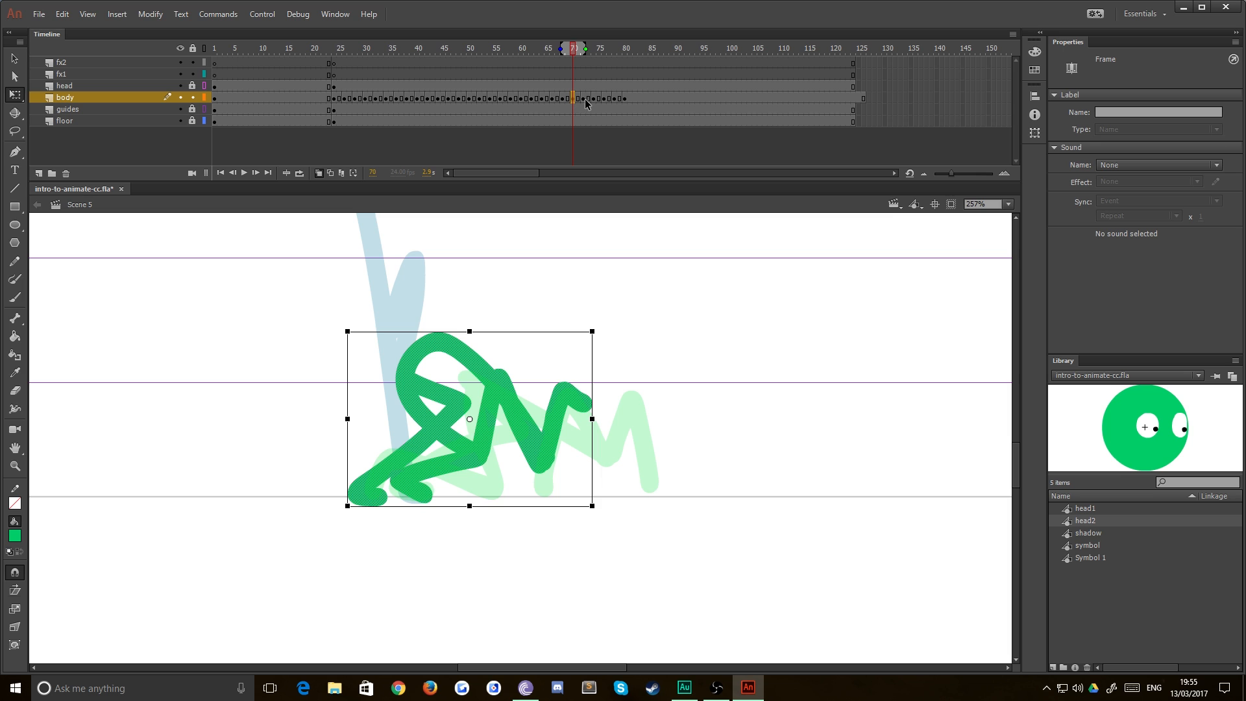
{"action": "left_click", "coordinate": [585, 98]}
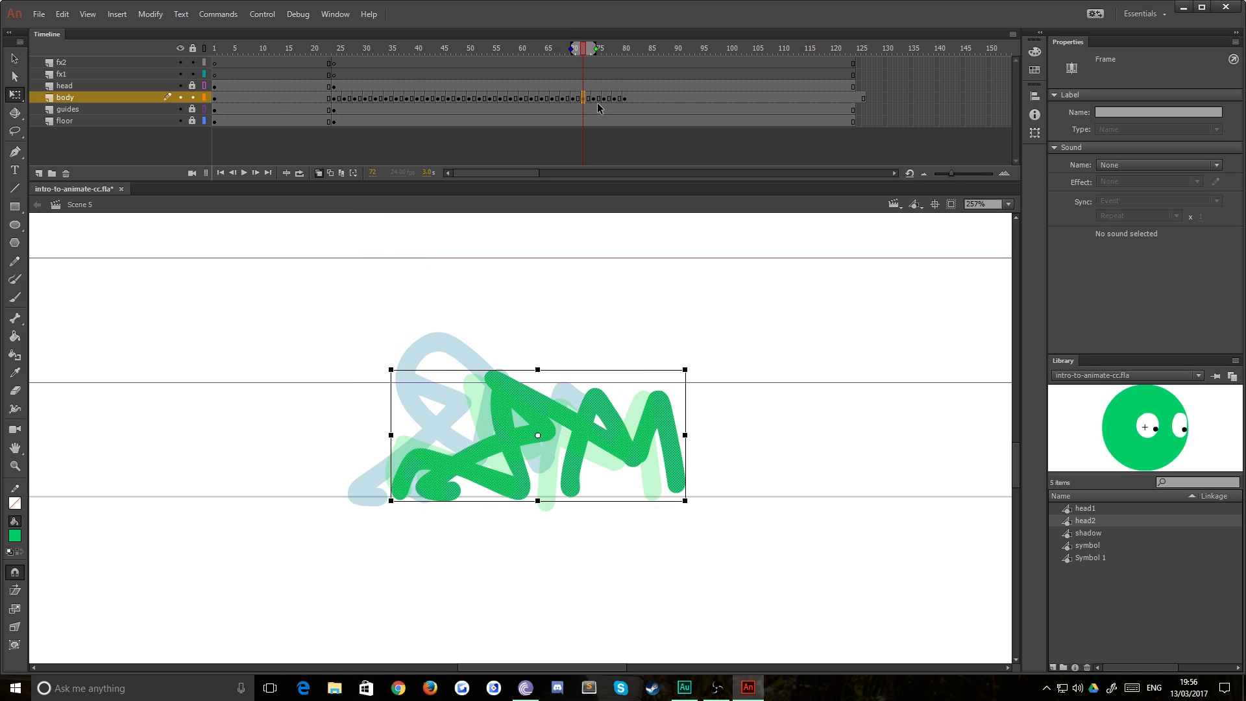
{"action": "left_click", "coordinate": [593, 98]}
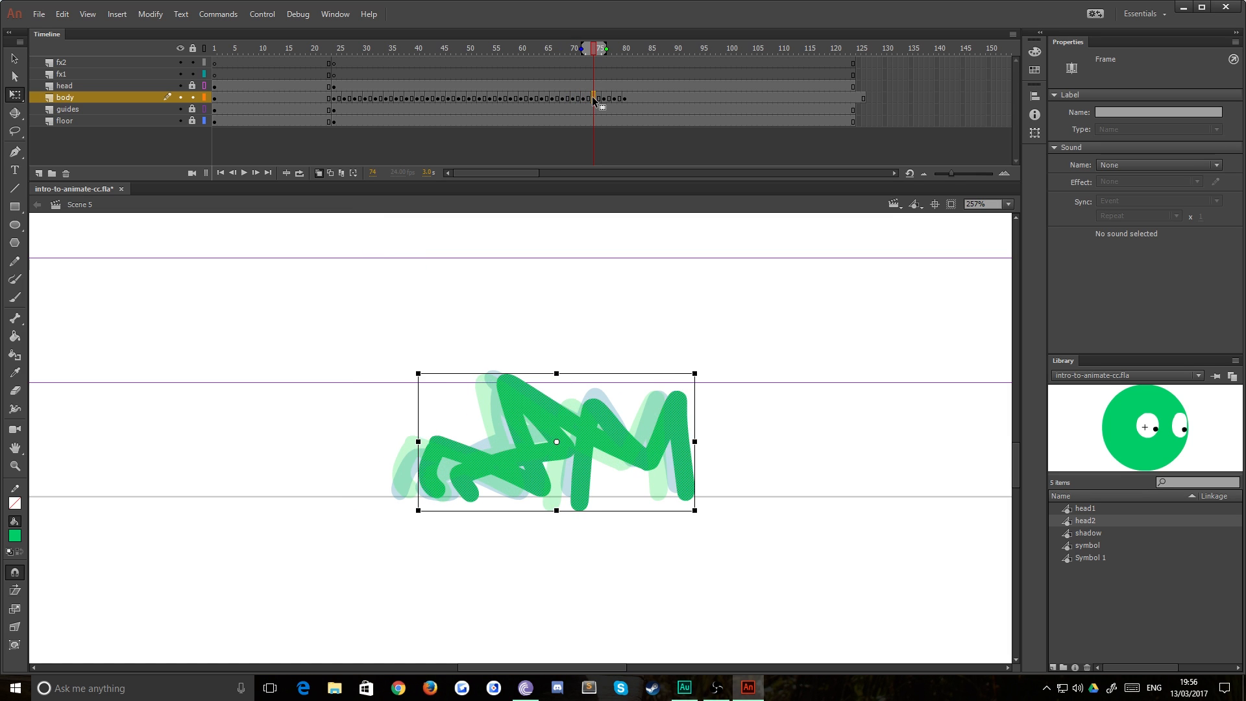
{"action": "left_click", "coordinate": [604, 98]}
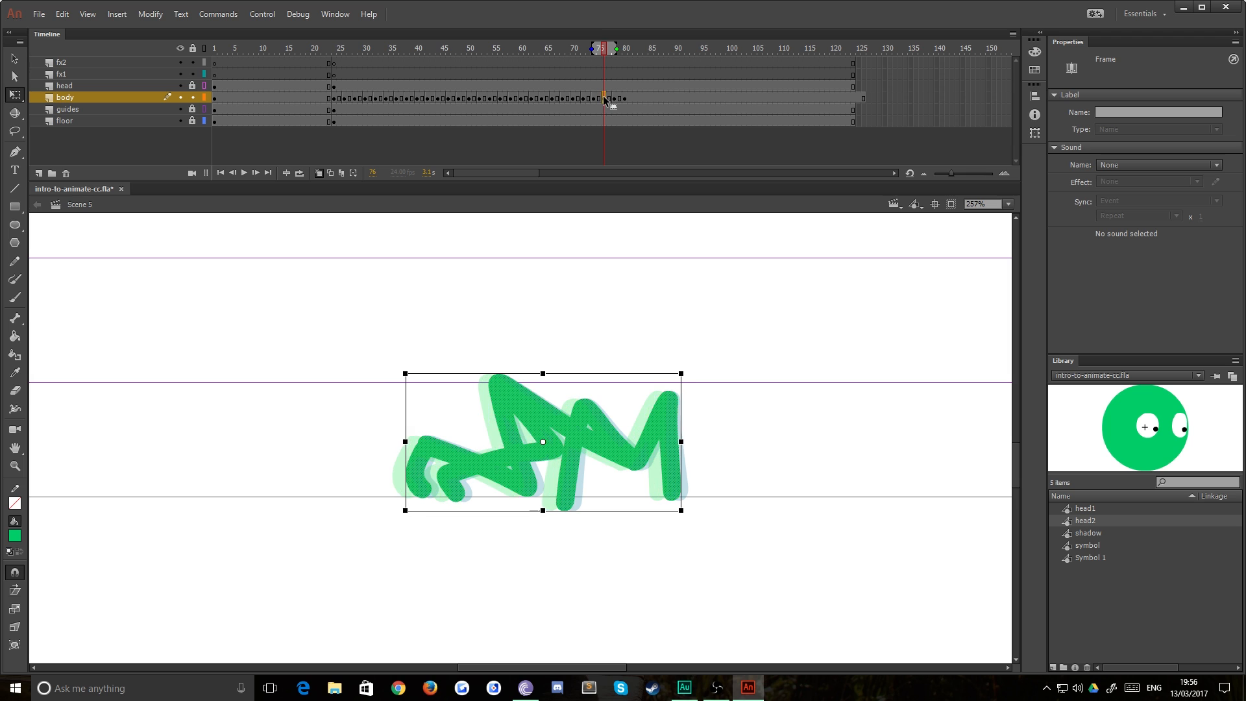
{"action": "left_click", "coordinate": [613, 98]}
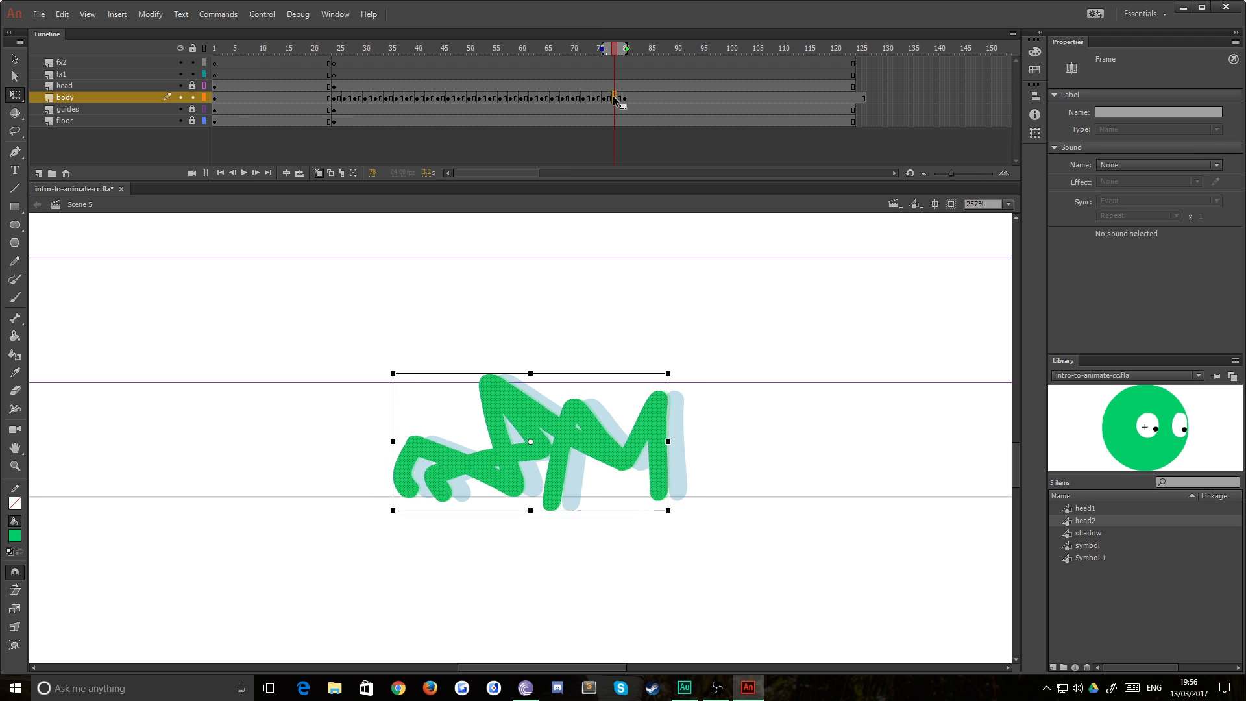
{"action": "key", "text": "shift+Right"}
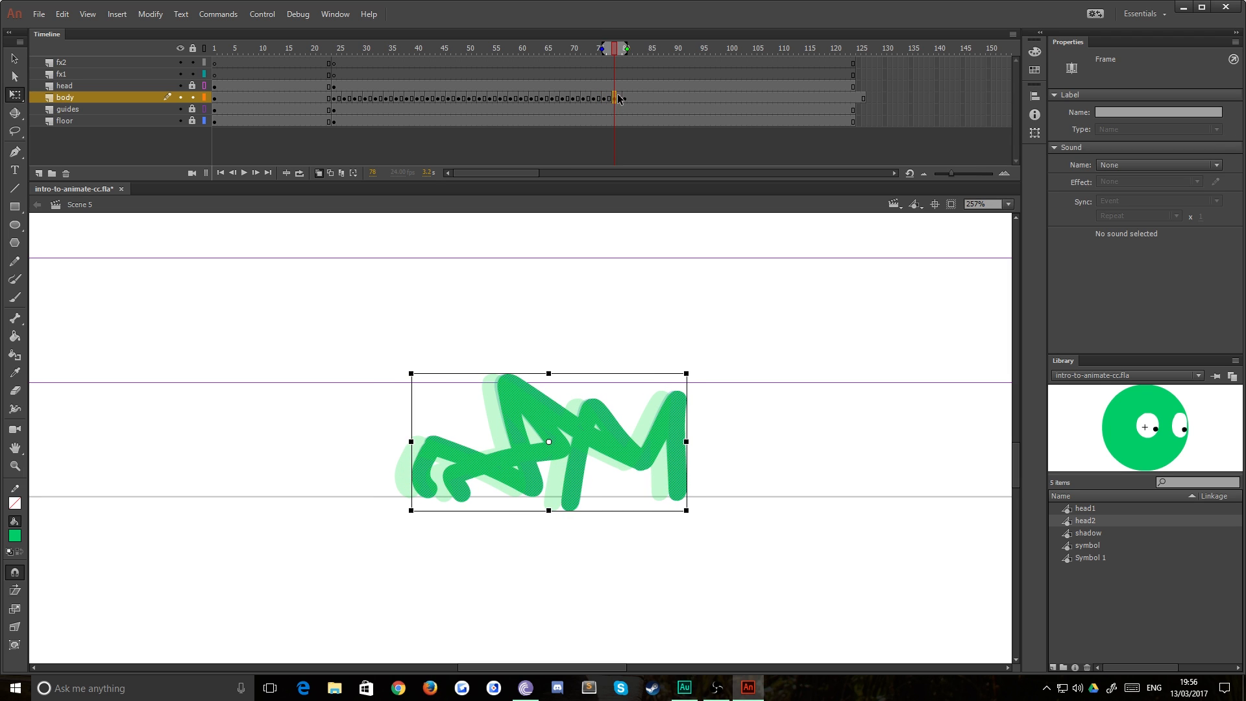
{"action": "left_click", "coordinate": [623, 98]}
{"action": "key", "text": "shift+Right"}
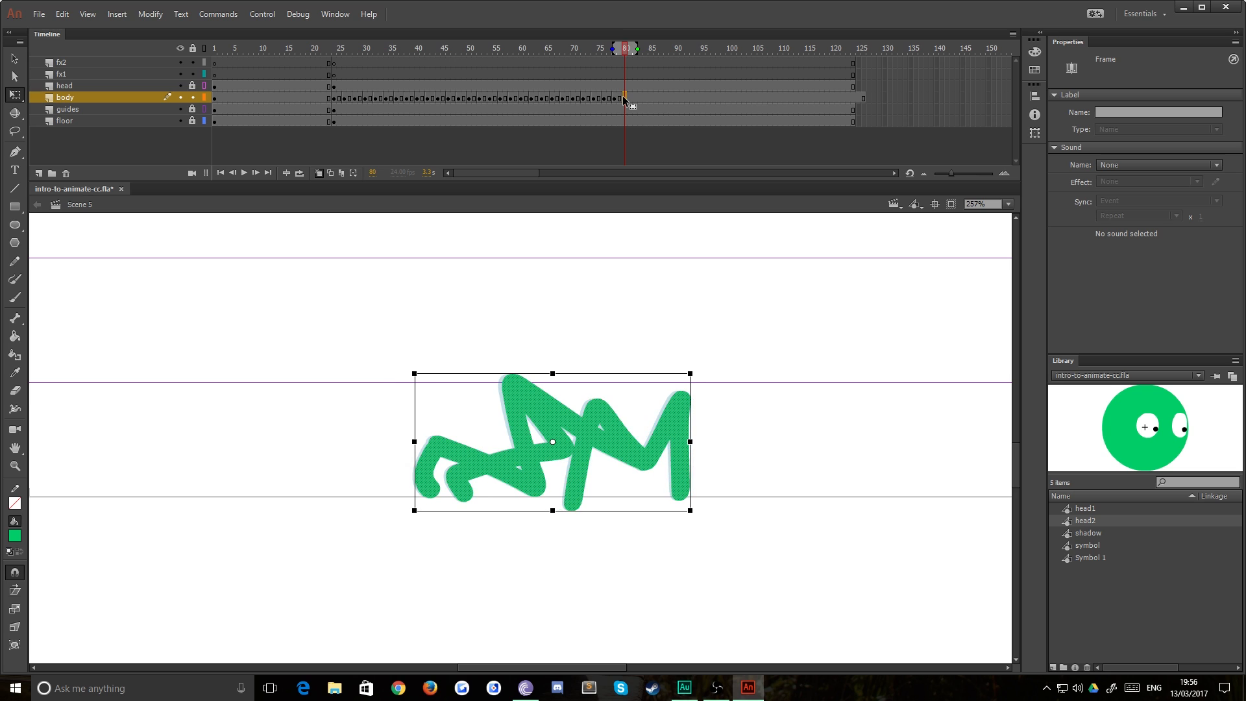
- Play back the jump and step through body frames 64 to 74 to examine the transition from the fall into the crouch
{"action": "left_click", "coordinate": [335, 90]}
{"action": "key", "text": "Return"}
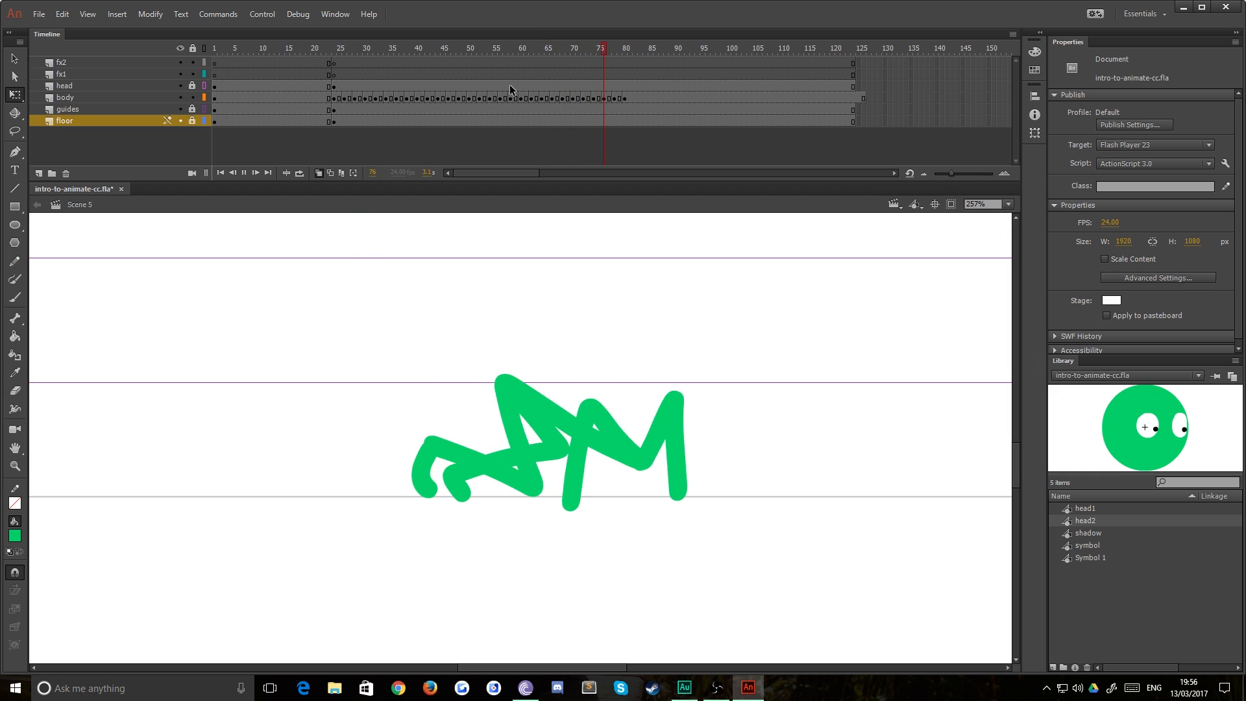
{"action": "left_click", "coordinate": [544, 98]}
{"action": "key", "text": "period"}
{"action": "key", "text": "period"}
{"action": "key", "text": "period"}
{"action": "key", "text": "period"}
{"action": "key", "text": "period"}
{"action": "key", "text": "period"}
{"action": "key", "text": "period"}
{"action": "key", "text": "period"}
{"action": "key", "text": "period"}
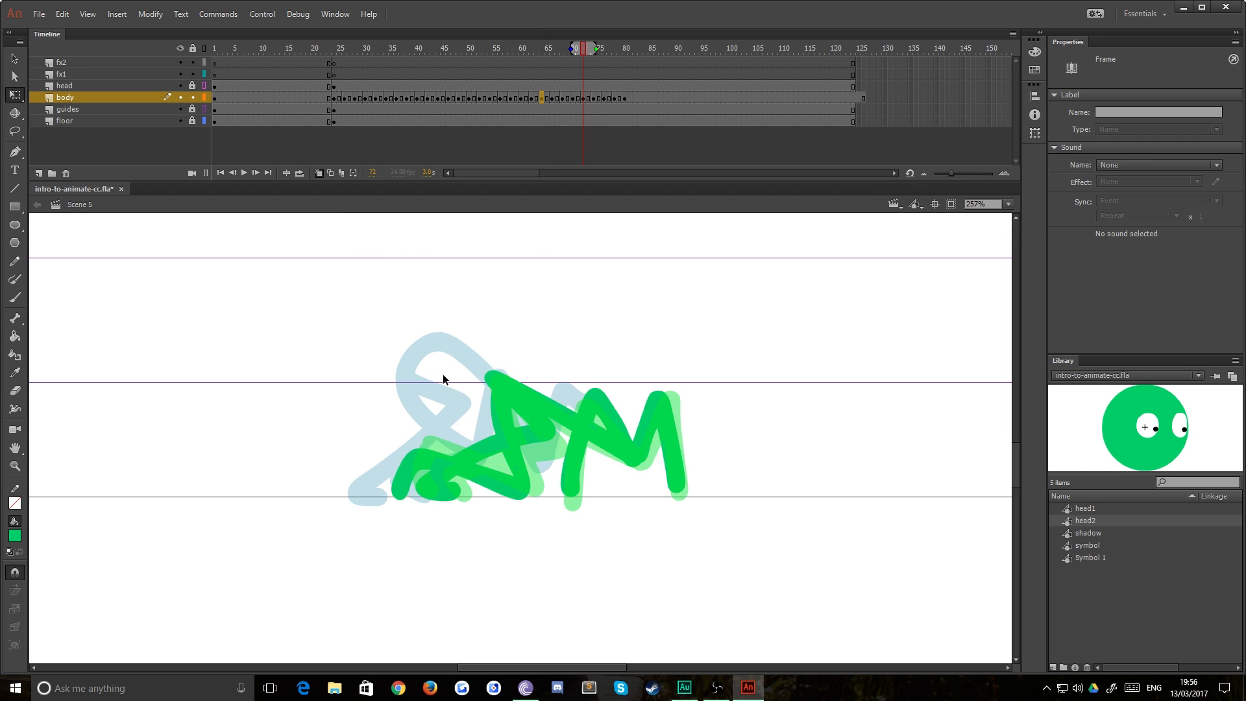
{"action": "key", "text": "comma"}
{"action": "key", "text": "comma"}
{"action": "left_click", "coordinate": [567, 98]}
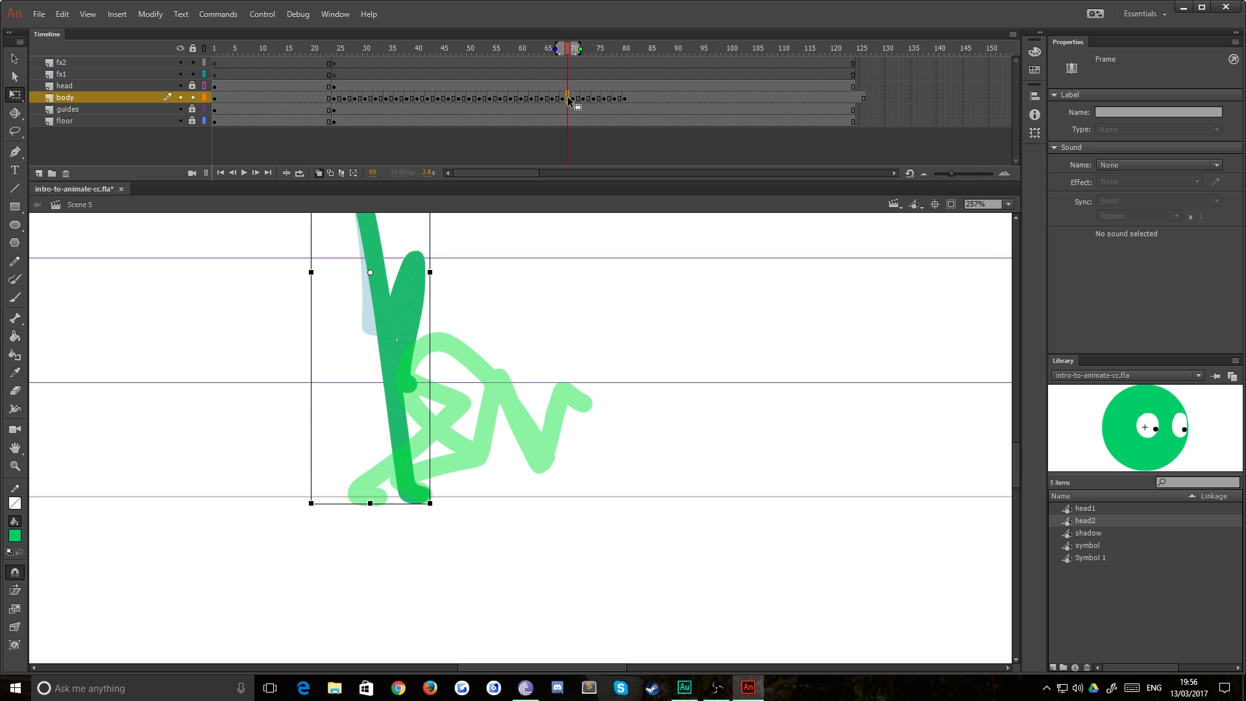
{"action": "left_click", "coordinate": [578, 98]}
{"action": "left_click", "coordinate": [588, 98]}
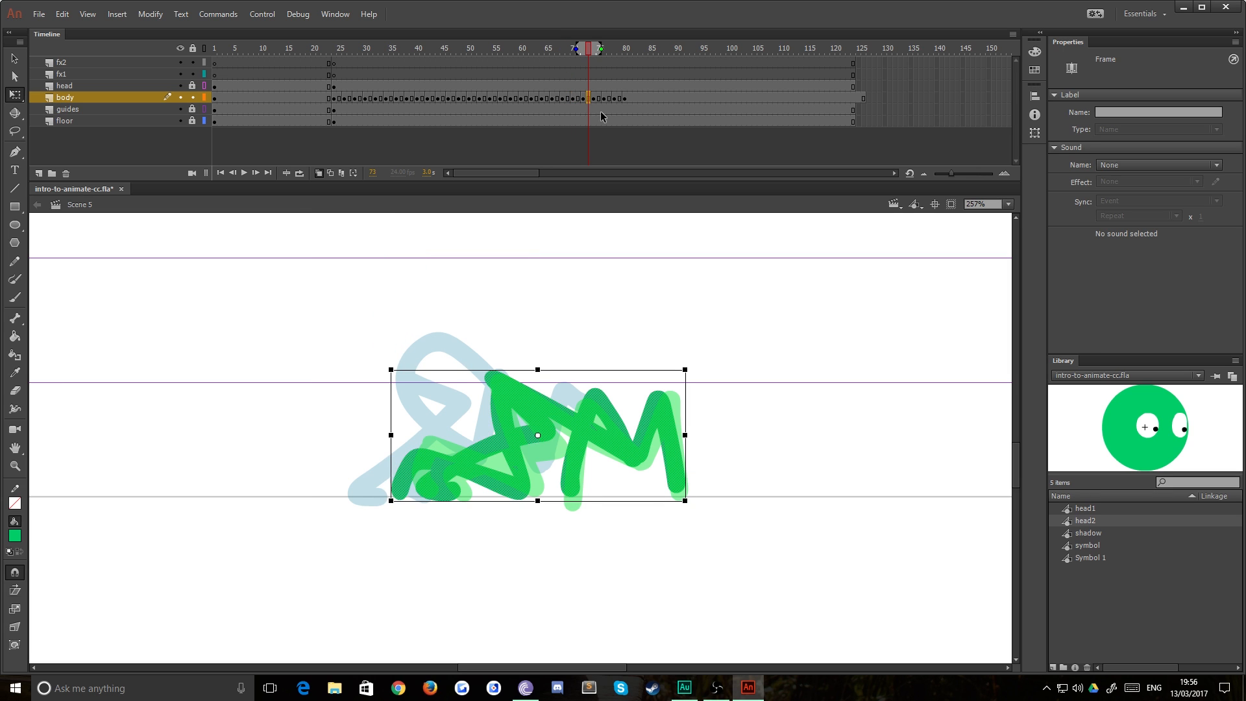
- Clear the landing pose on frame 70 of the body layer and brush two bent legs with feet on the floor line
{"action": "left_click", "coordinate": [577, 98]}
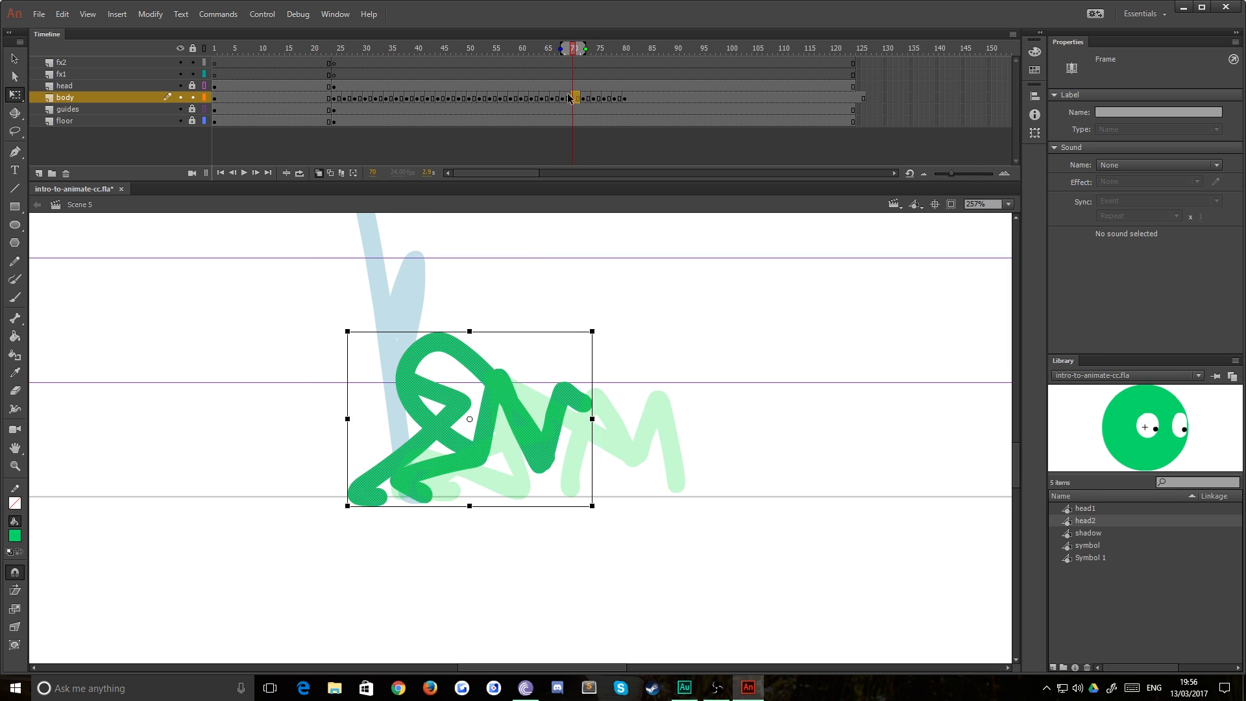
{"action": "left_click", "coordinate": [567, 98]}
{"action": "left_click", "coordinate": [578, 98]}
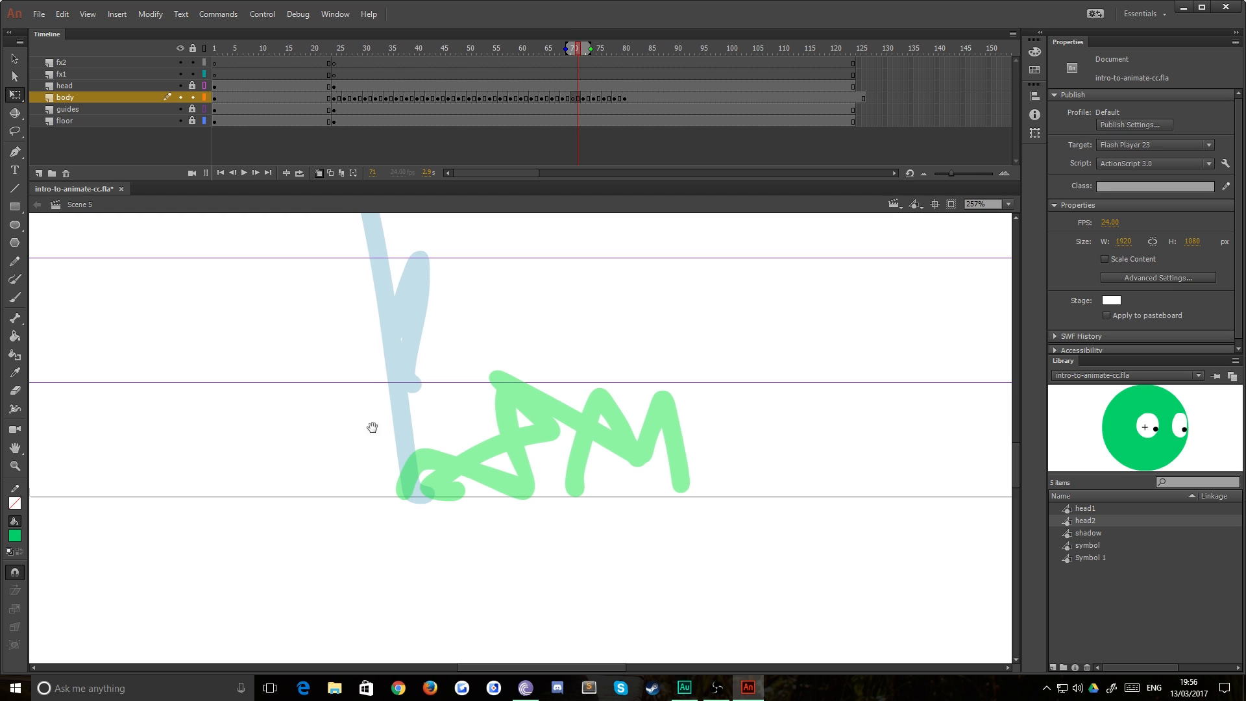
{"action": "left_click_drag", "start_coordinate": [370, 426], "coordinate": [415, 500]}
{"action": "key", "text": "b"}
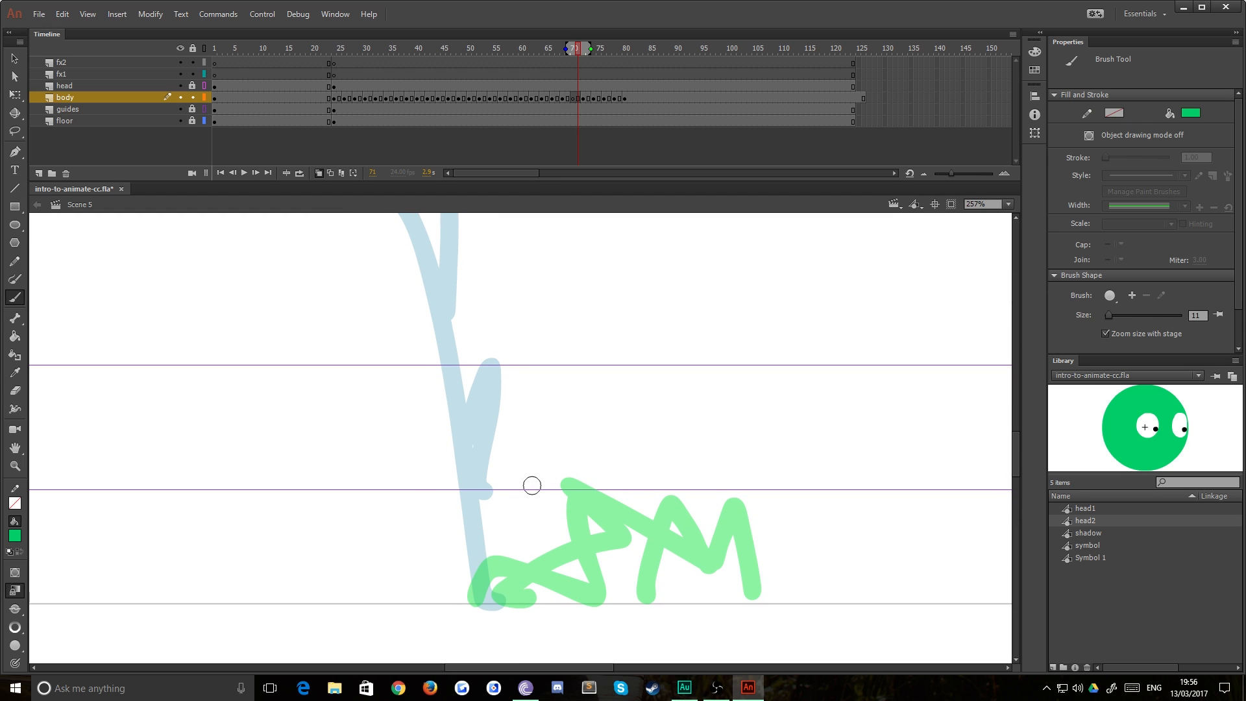
{"action": "mouse_move", "coordinate": [537, 471]}
{"action": "left_mouse_down"}
{"action": "mouse_move", "coordinate": [544, 526]}
{"action": "mouse_move", "coordinate": [481, 580]}
{"action": "mouse_move", "coordinate": [493, 592]}
{"action": "left_mouse_up"}
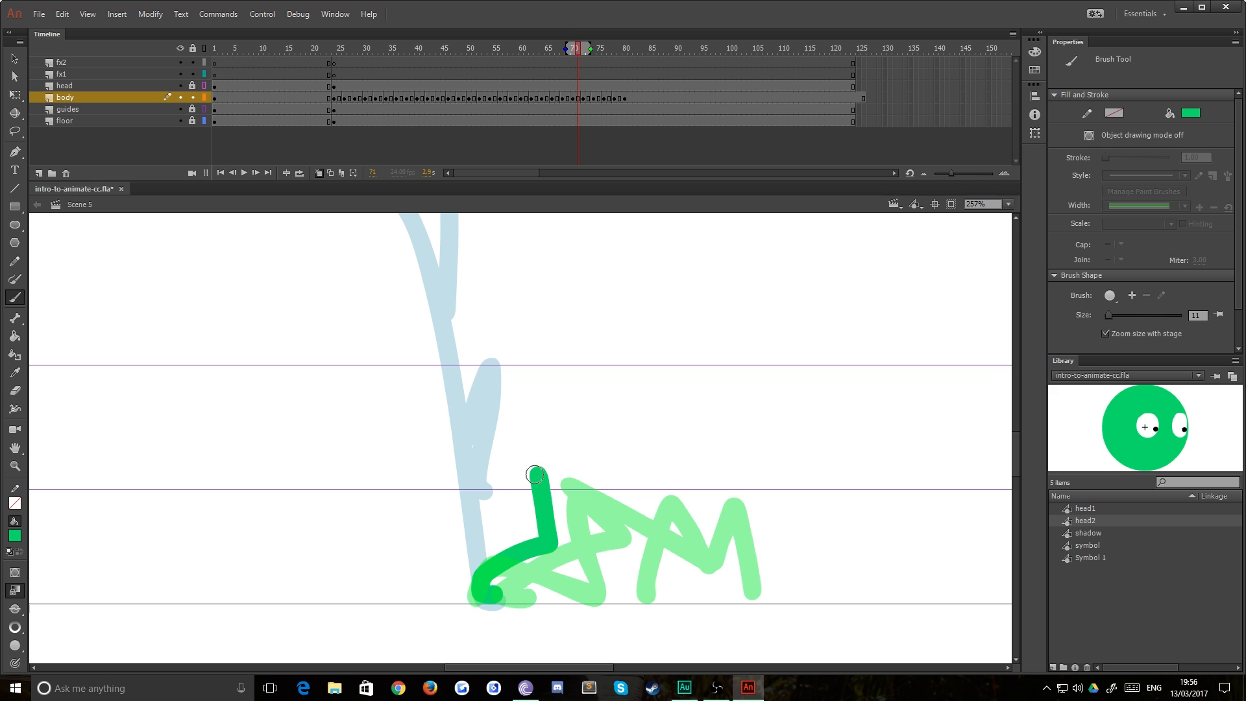
{"action": "mouse_move", "coordinate": [543, 484]}
{"action": "left_mouse_down"}
{"action": "mouse_move", "coordinate": [575, 528]}
{"action": "mouse_move", "coordinate": [522, 572]}
{"action": "mouse_move", "coordinate": [542, 594]}
{"action": "left_mouse_up"}
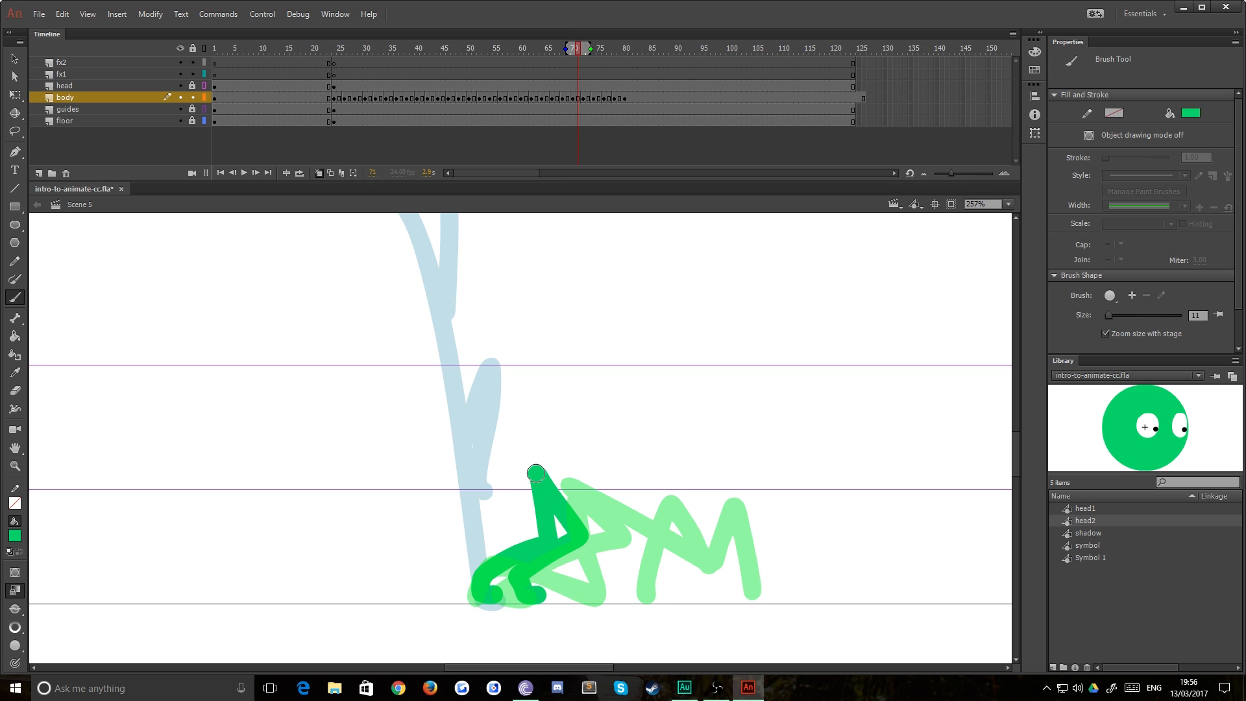
- Brush a long torso leaning back from the frame 70 hips, with both arms trailing upward
{"action": "left_click_drag", "start_coordinate": [537, 475], "coordinate": [480, 371]}
{"action": "mouse_move", "coordinate": [457, 412]}
{"action": "left_mouse_down"}
{"action": "mouse_move", "coordinate": [493, 394]}
{"action": "mouse_move", "coordinate": [426, 370]}
{"action": "left_mouse_up"}
{"action": "left_click_drag", "start_coordinate": [496, 418], "coordinate": [468, 305]}
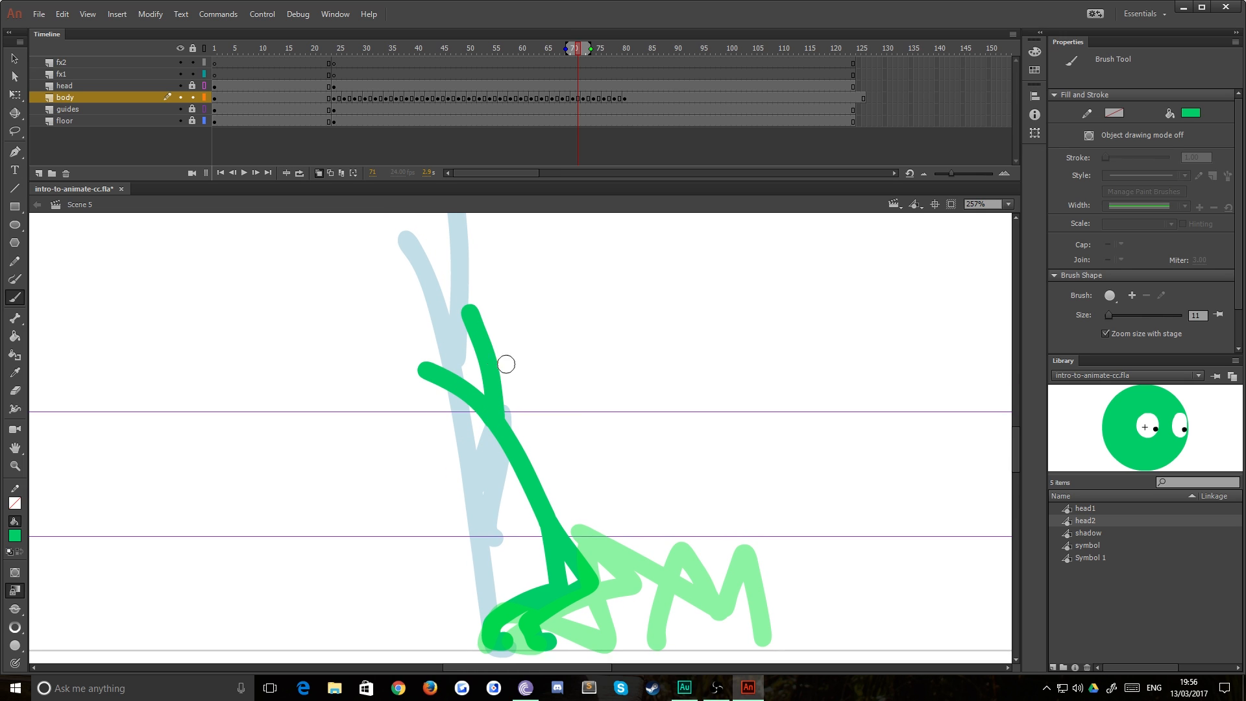
- Play back the jump from around frame 24 with the full stage in view to review the redrawn landing
{"action": "key", "text": "ctrl+minus"}
{"action": "key", "text": "ctrl+minus"}
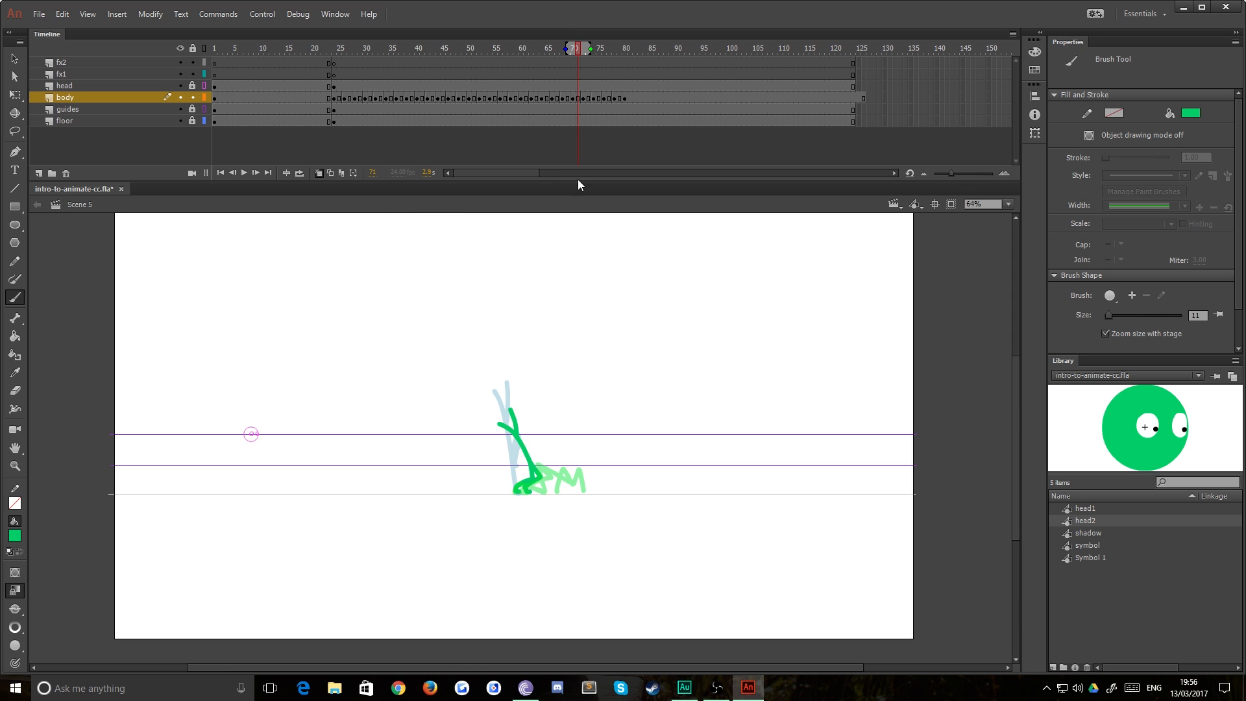
{"action": "left_click", "coordinate": [337, 86]}
{"action": "key", "text": "Return"}
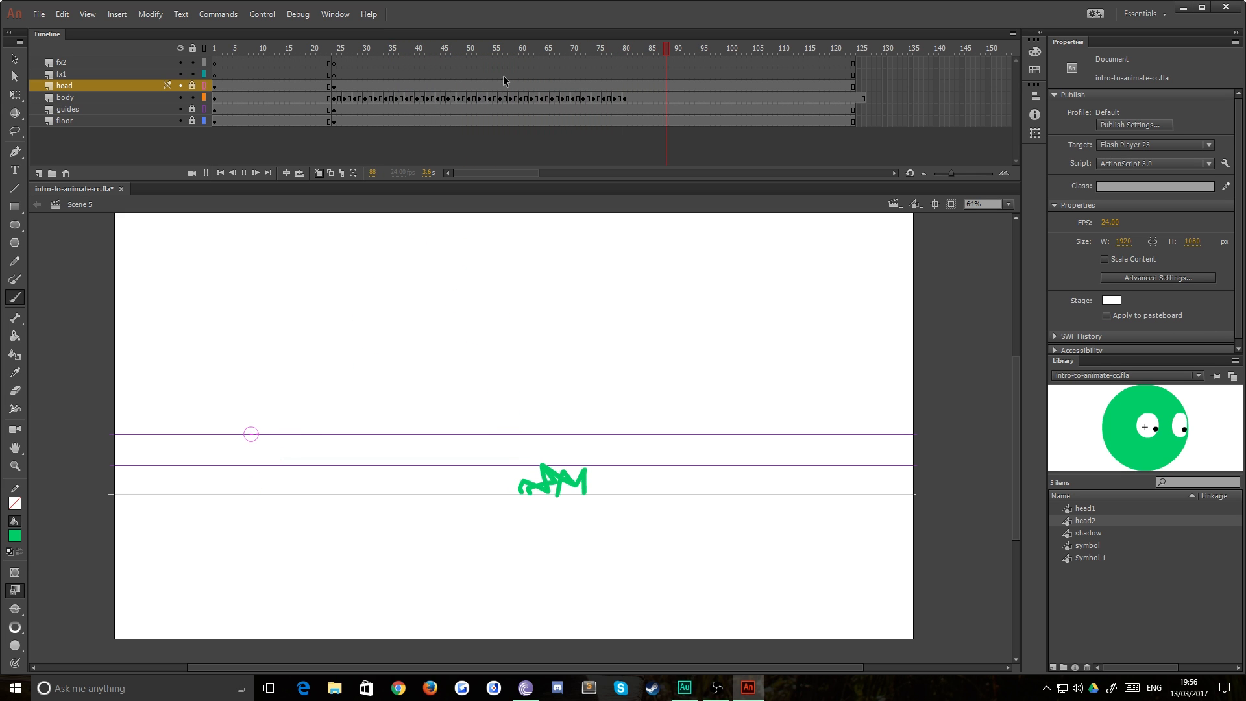
{"action": "left_click", "coordinate": [475, 86]}
{"action": "key", "text": "Return"}
{"action": "key", "text": "ctrl+minus"}
{"action": "left_click", "coordinate": [335, 87]}
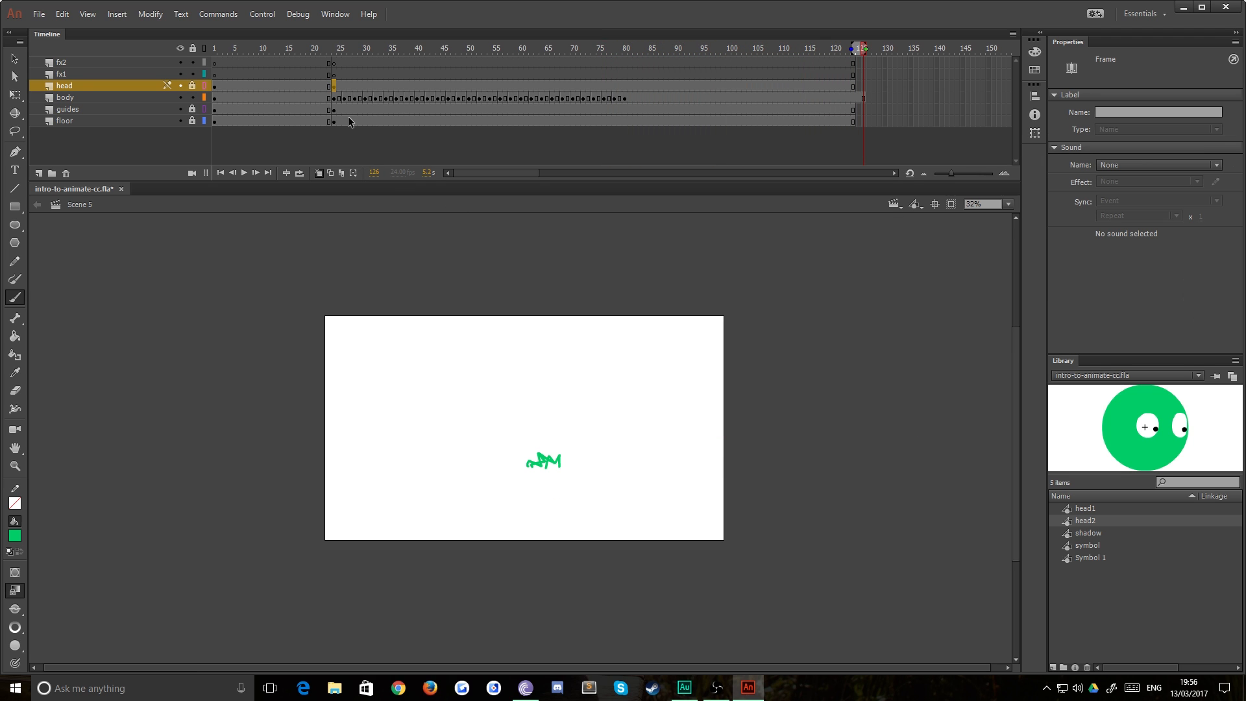
{"action": "key", "text": "Return"}
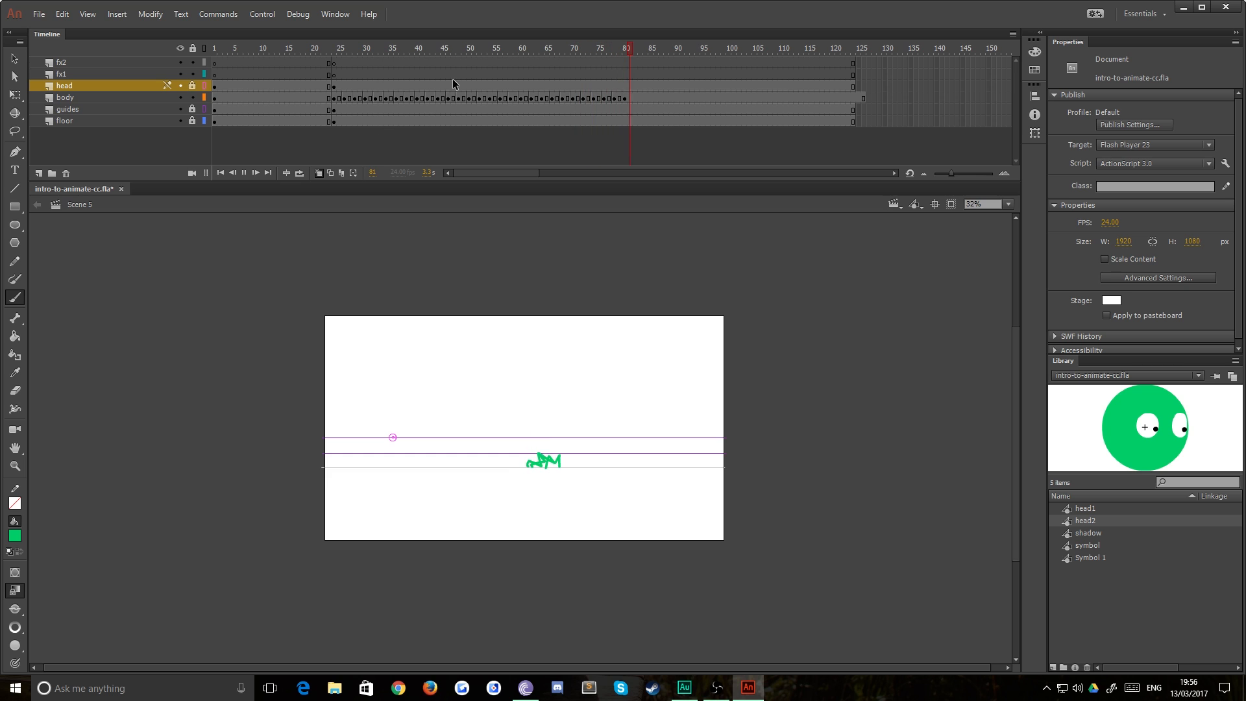
- Play back the jump several times from between frames 43 and 48 to review the fall and landing timing
{"action": "left_click_drag", "start_coordinate": [443, 63], "coordinate": [469, 98]}
{"action": "key", "text": "Return"}
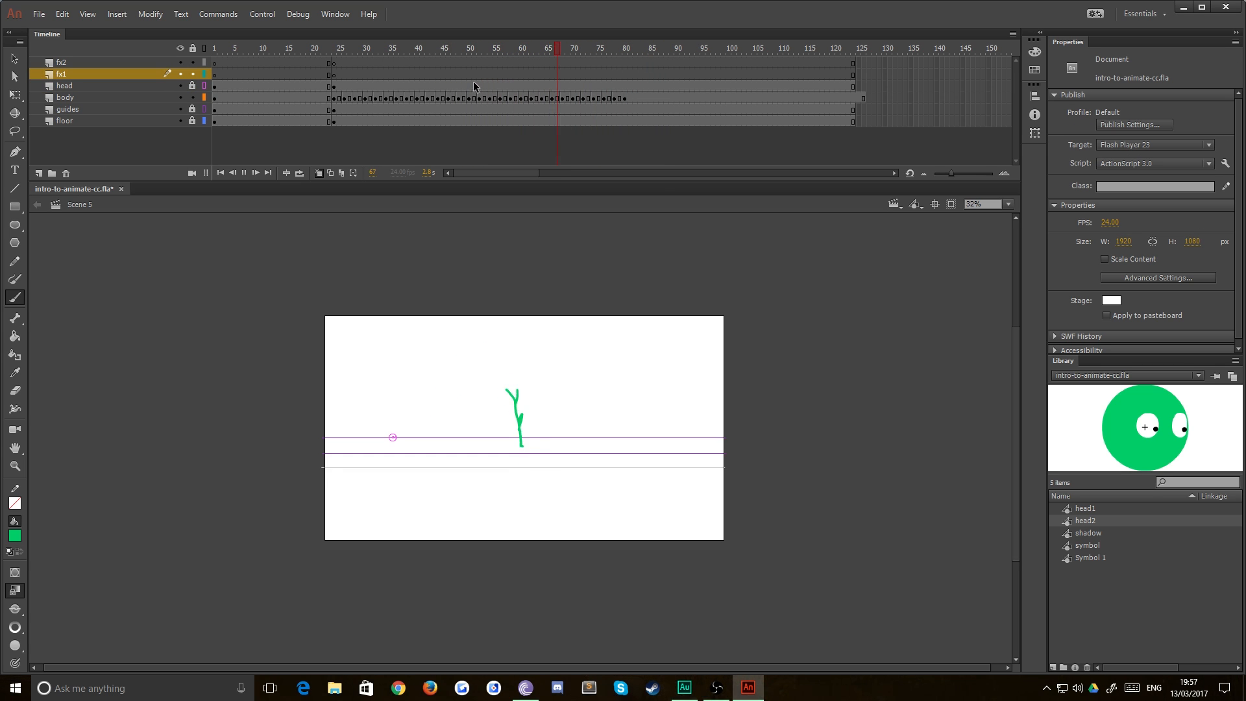
{"action": "left_click", "coordinate": [458, 62]}
{"action": "key", "text": "Return"}
{"action": "left_click", "coordinate": [435, 74]}
{"action": "key", "text": "Return"}
- Try removing frames 48 to 53 from the body layer and play back the shortened jump
{"action": "left_click_drag", "start_coordinate": [413, 84], "coordinate": [485, 98]}
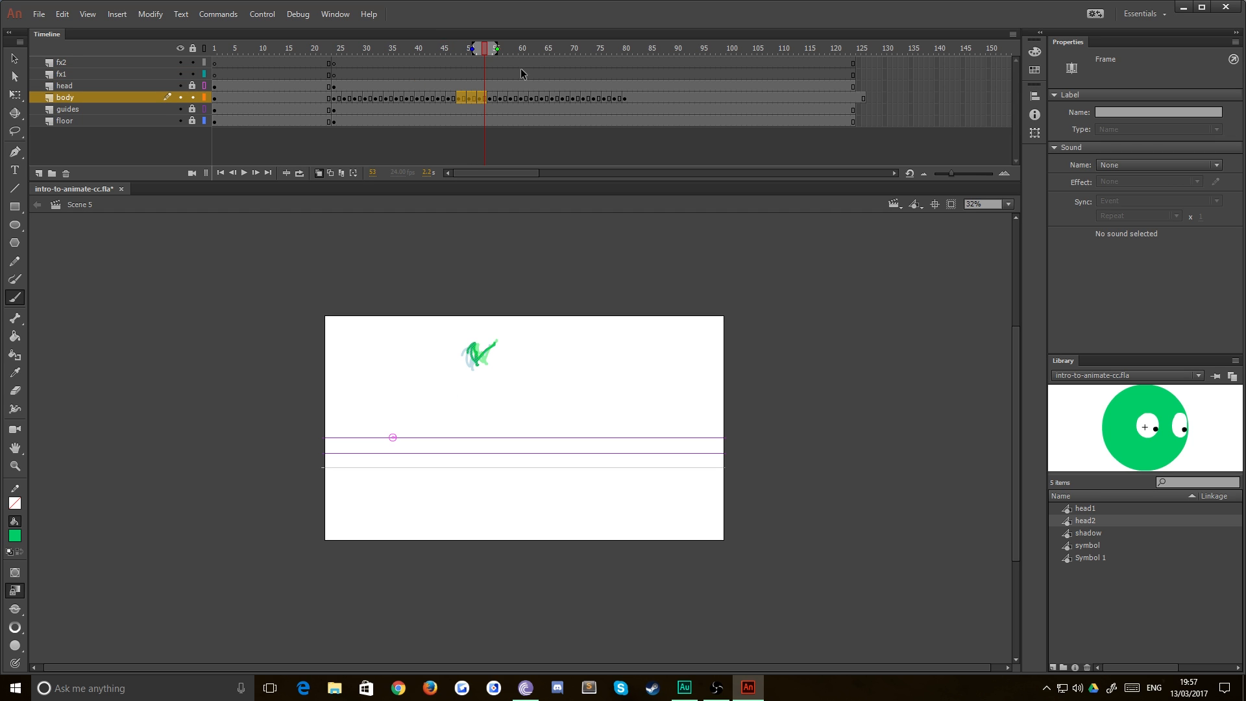
{"action": "right_click", "coordinate": [475, 97]}
{"action": "left_click", "coordinate": [487, 174]}
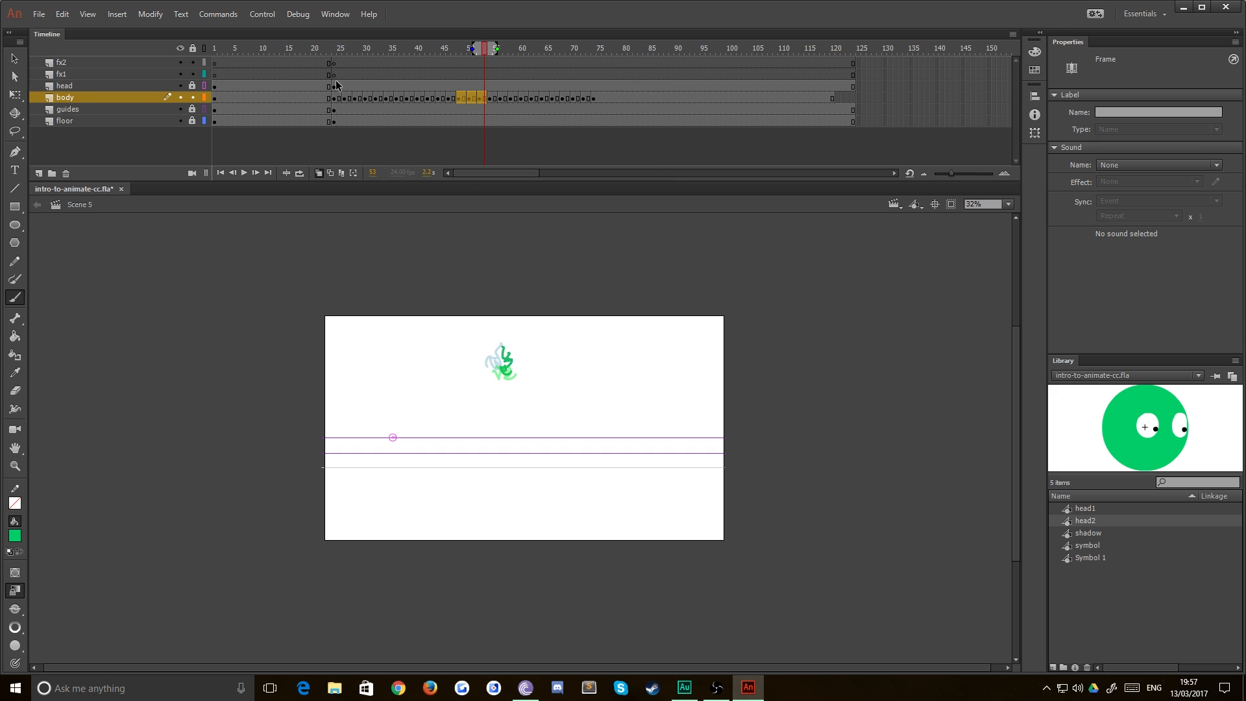
{"action": "left_click", "coordinate": [348, 97]}
{"action": "key", "text": "Return"}
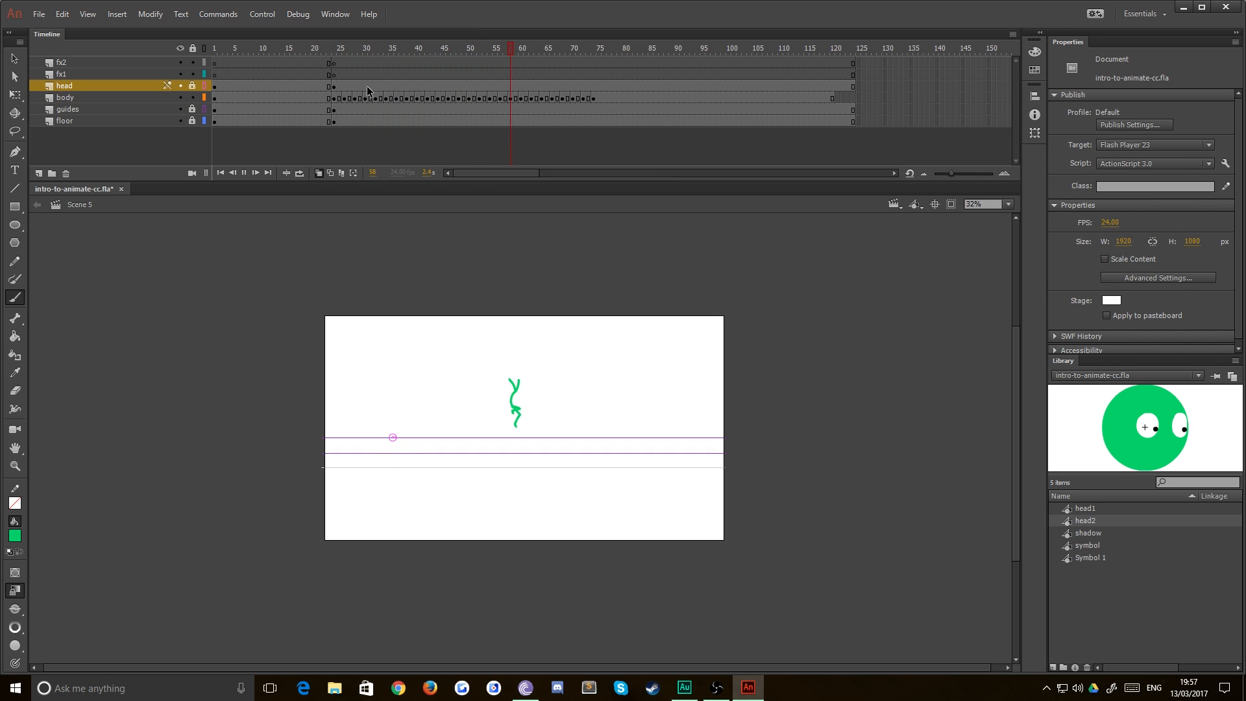
- Stop the playback and undo the removal of body frames 48 to 53
{"action": "left_click", "coordinate": [393, 86]}
{"action": "left_click_drag", "start_coordinate": [458, 98], "coordinate": [485, 98]}
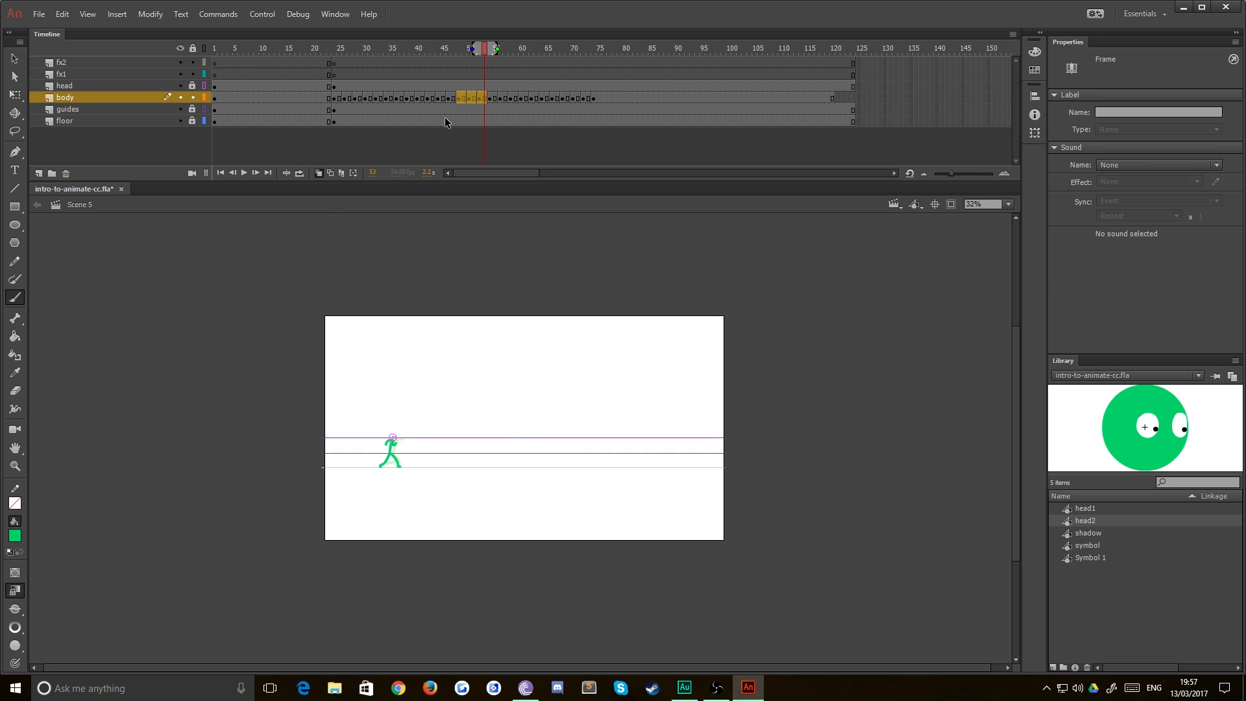
{"action": "key", "text": "ctrl+z"}
- Try removing only frames 48 to 51 from the body layer and play back the jump from frame 24
{"action": "left_click", "coordinate": [469, 87]}
{"action": "left_click", "coordinate": [459, 99]}
{"action": "left_click_drag", "start_coordinate": [459, 98], "coordinate": [474, 99]}
{"action": "left_click", "coordinate": [458, 86]}
{"action": "right_click", "coordinate": [475, 99]}
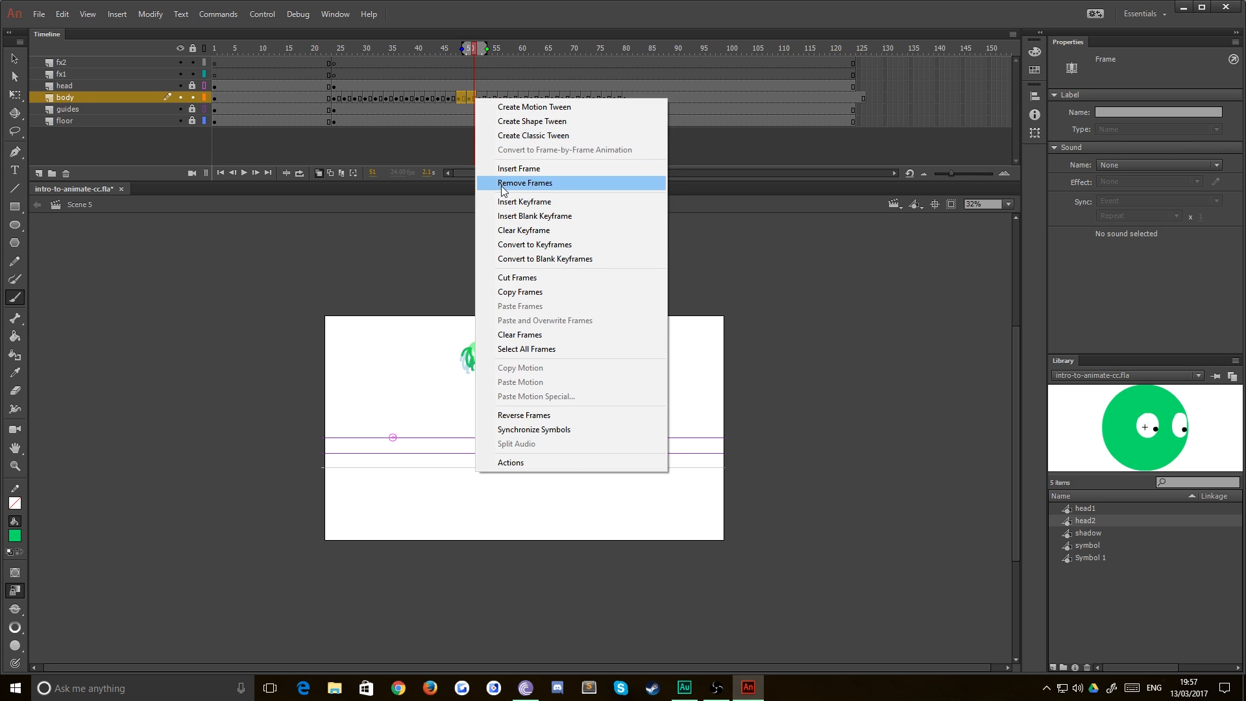
{"action": "left_click", "coordinate": [524, 183]}
{"action": "left_click", "coordinate": [332, 96]}
{"action": "key", "text": "Return"}
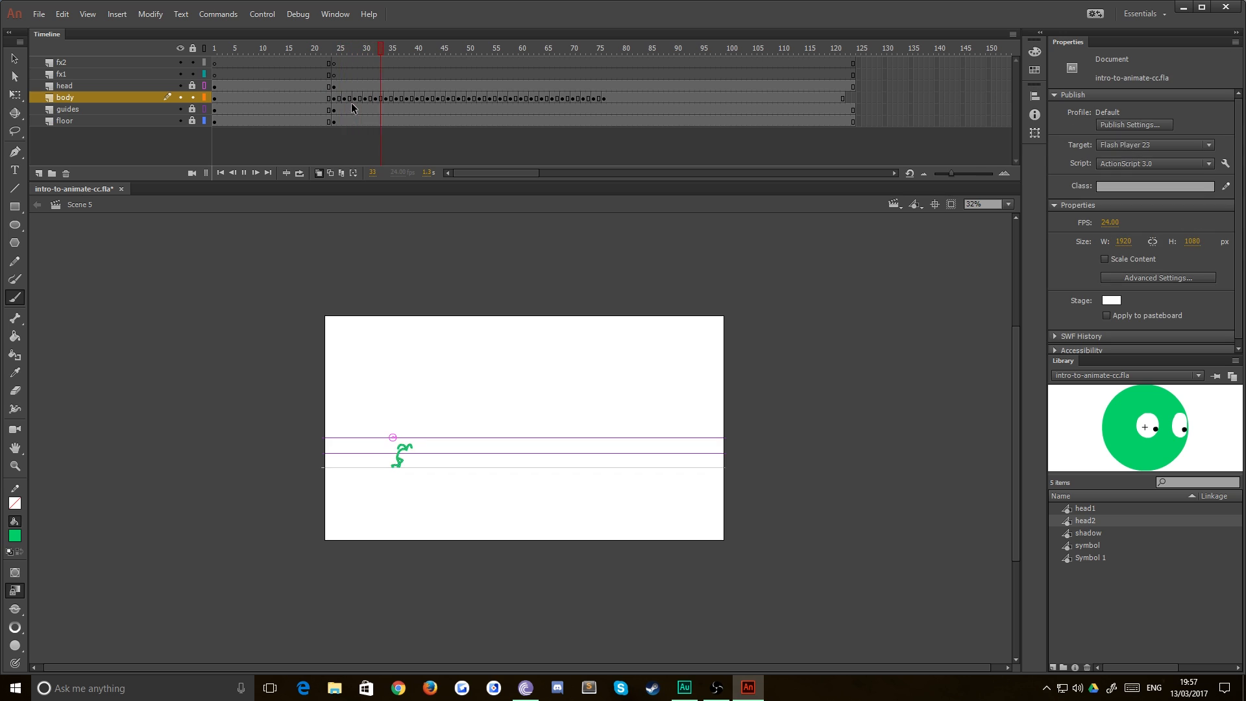
{"action": "left_click", "coordinate": [368, 64]}
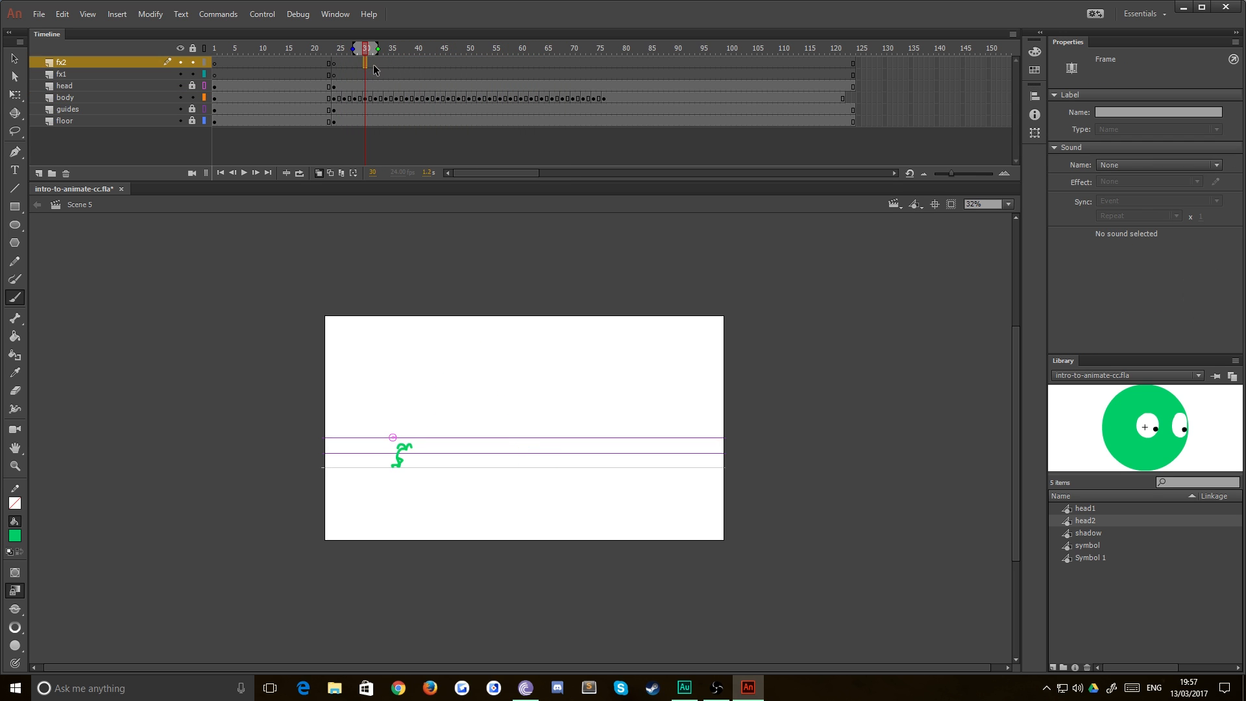
- Undo the removal of body frames 48 to 51
{"action": "key", "text": "ctrl+z"}
{"action": "key", "text": "ctrl+z"}
{"action": "key", "text": "ctrl+z"}
{"action": "left_click", "coordinate": [381, 75]}
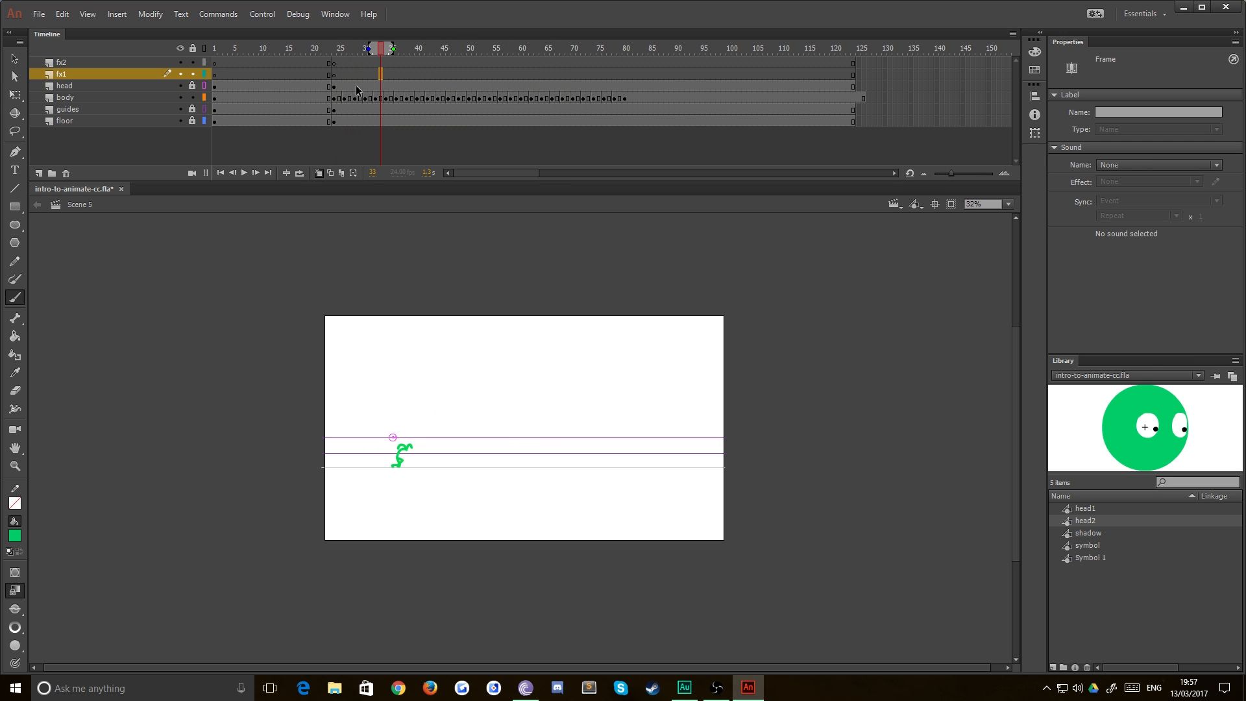
- Go to frame 24 of the body layer, fit the whole frame in view, and switch to the Selection tool
{"action": "left_click", "coordinate": [335, 96]}
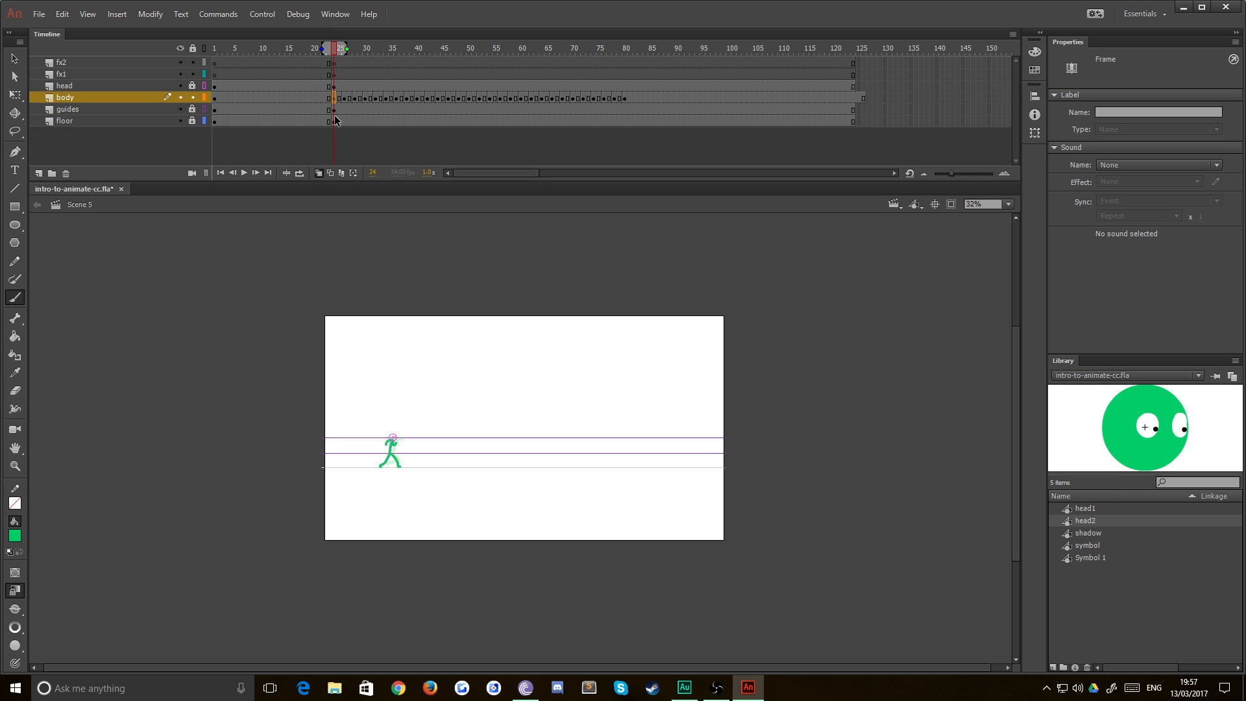
{"action": "left_click", "coordinate": [1008, 204]}
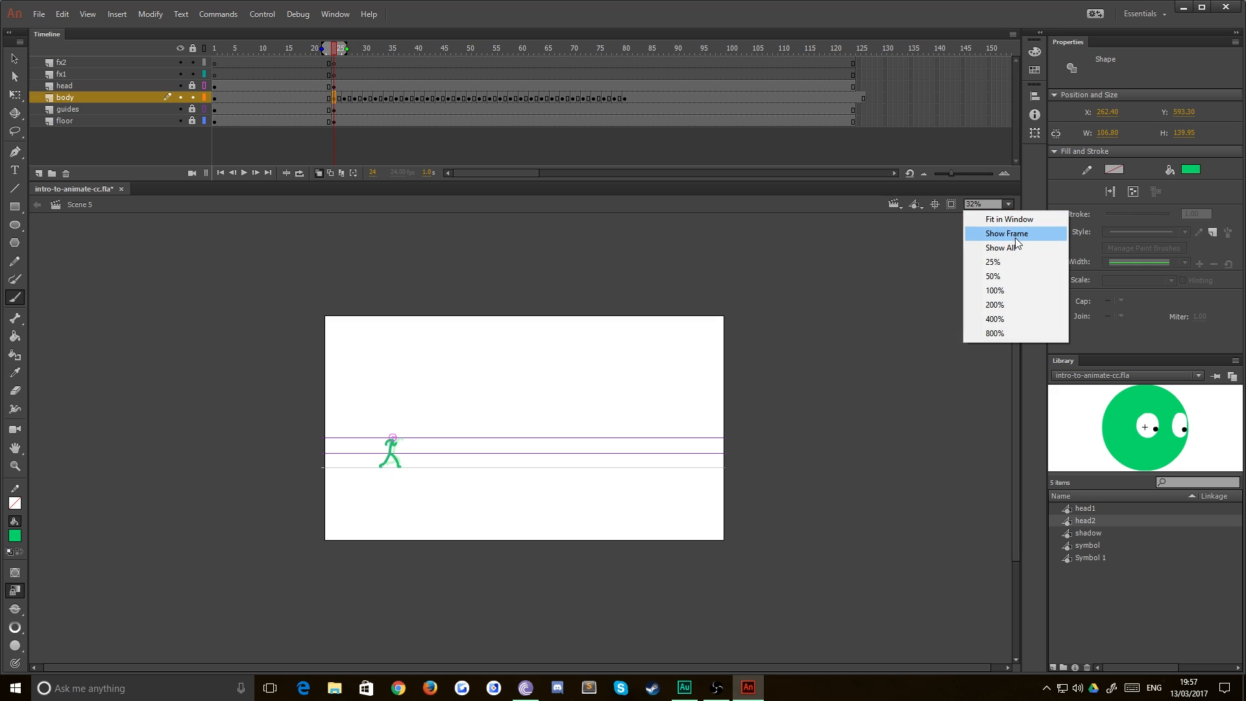
{"action": "left_click", "coordinate": [1000, 236]}
{"action": "left_click", "coordinate": [14, 60]}
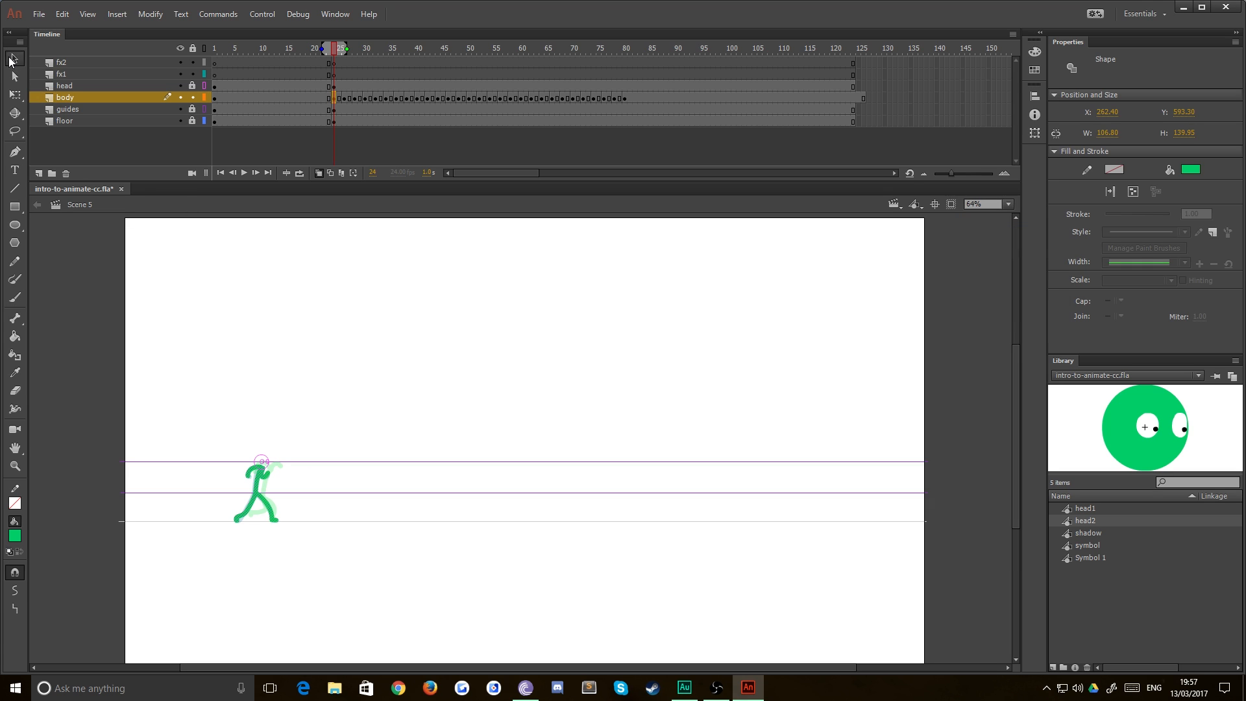